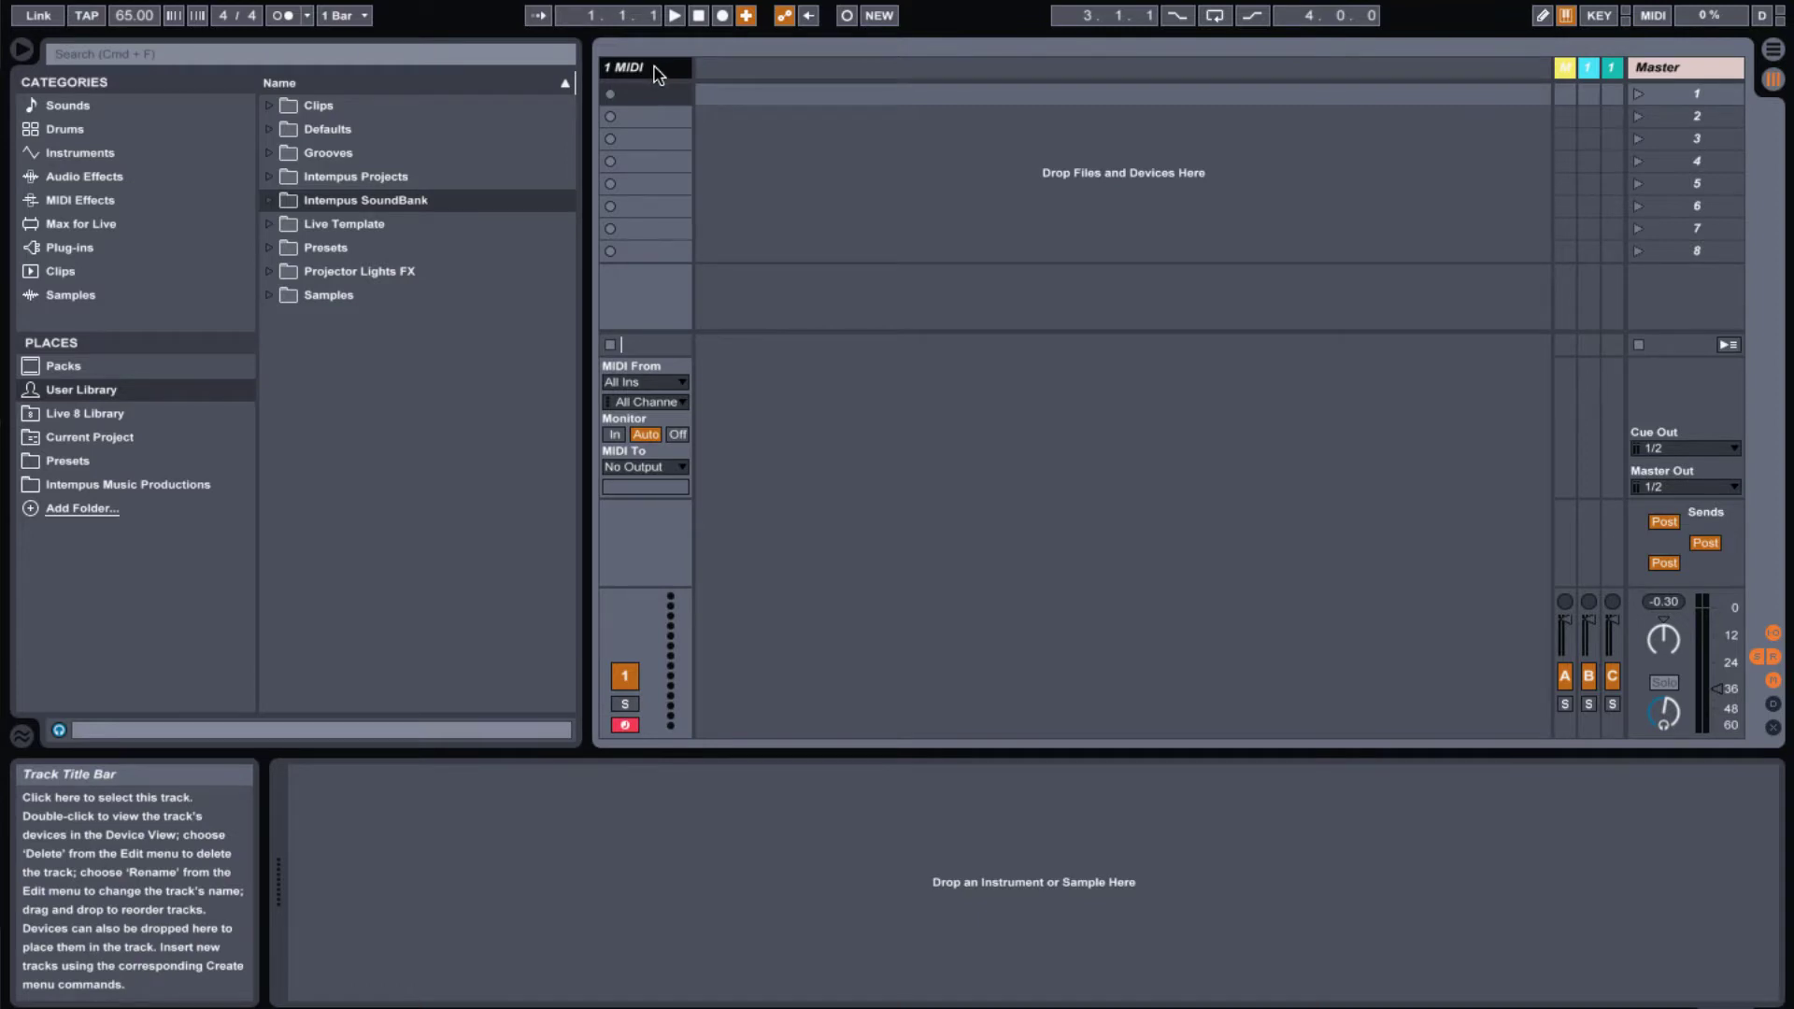
# - After adding and deleting a test MIDI track, load Mono Sequencer.amxd from Max for Live's Max MIDI Effect
pyautogui.press('super+shift+t')
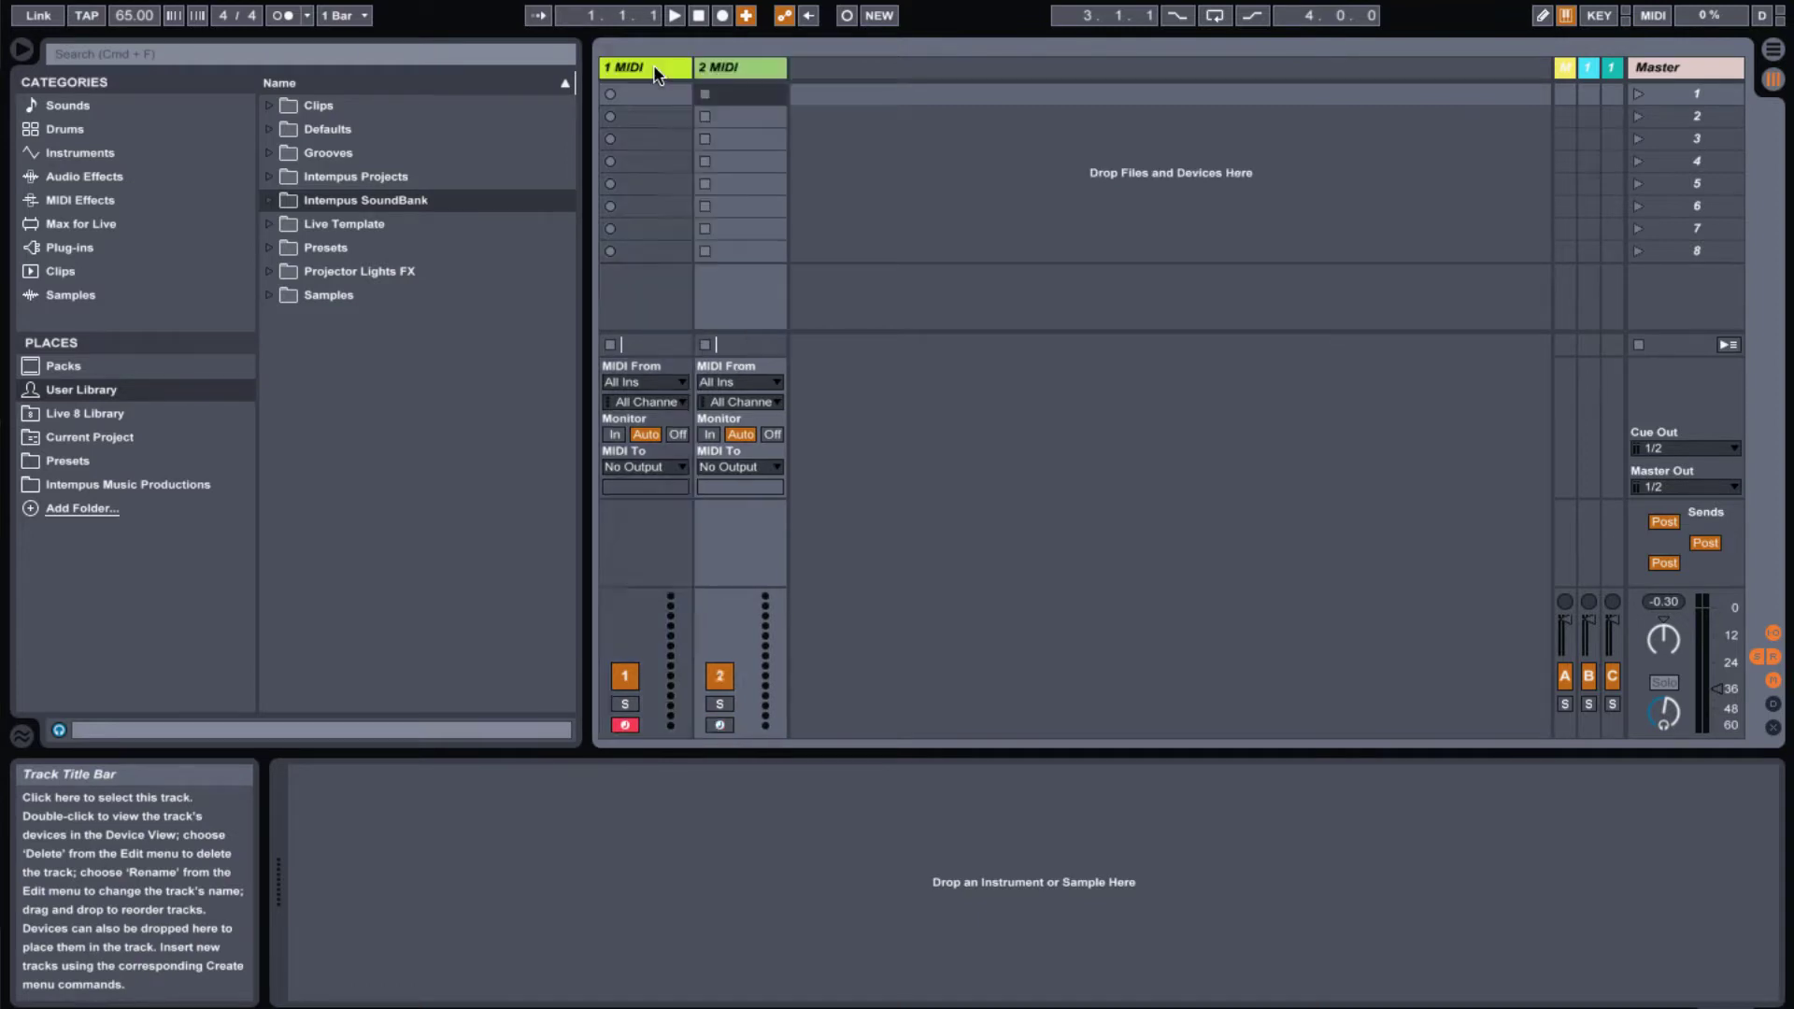
pyautogui.press('Delete')
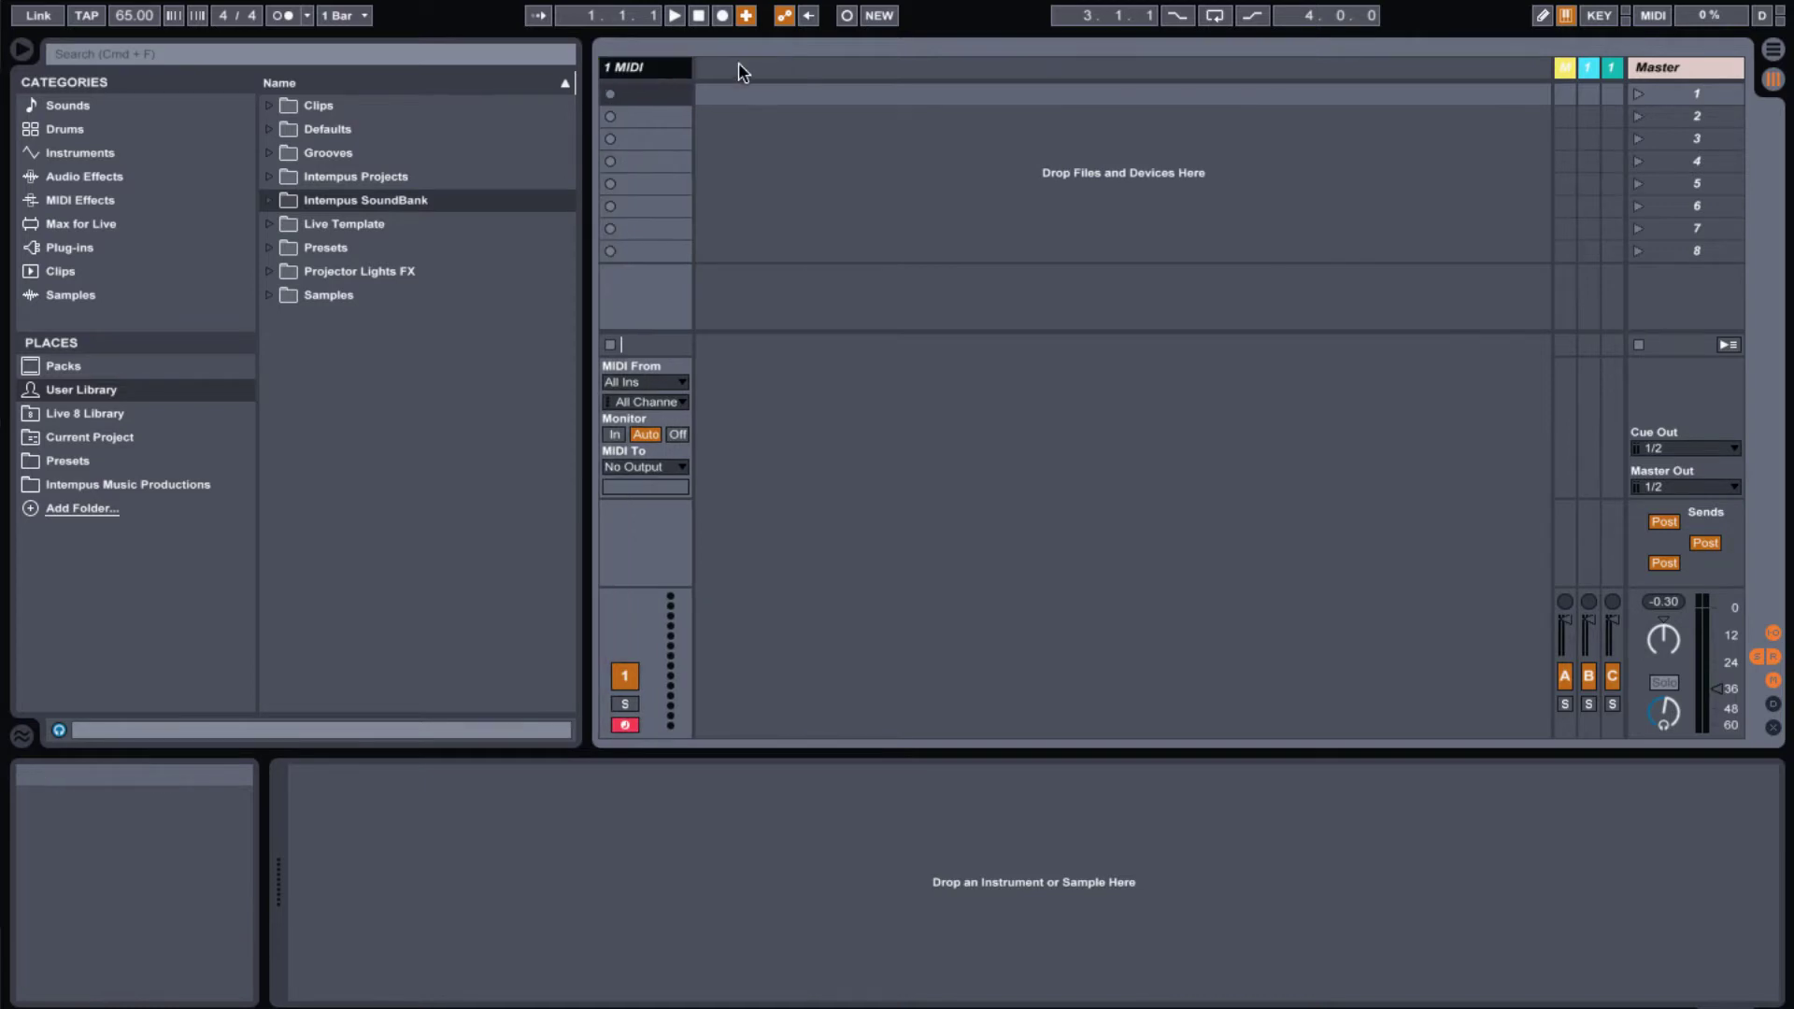
pyautogui.click(341, 204)
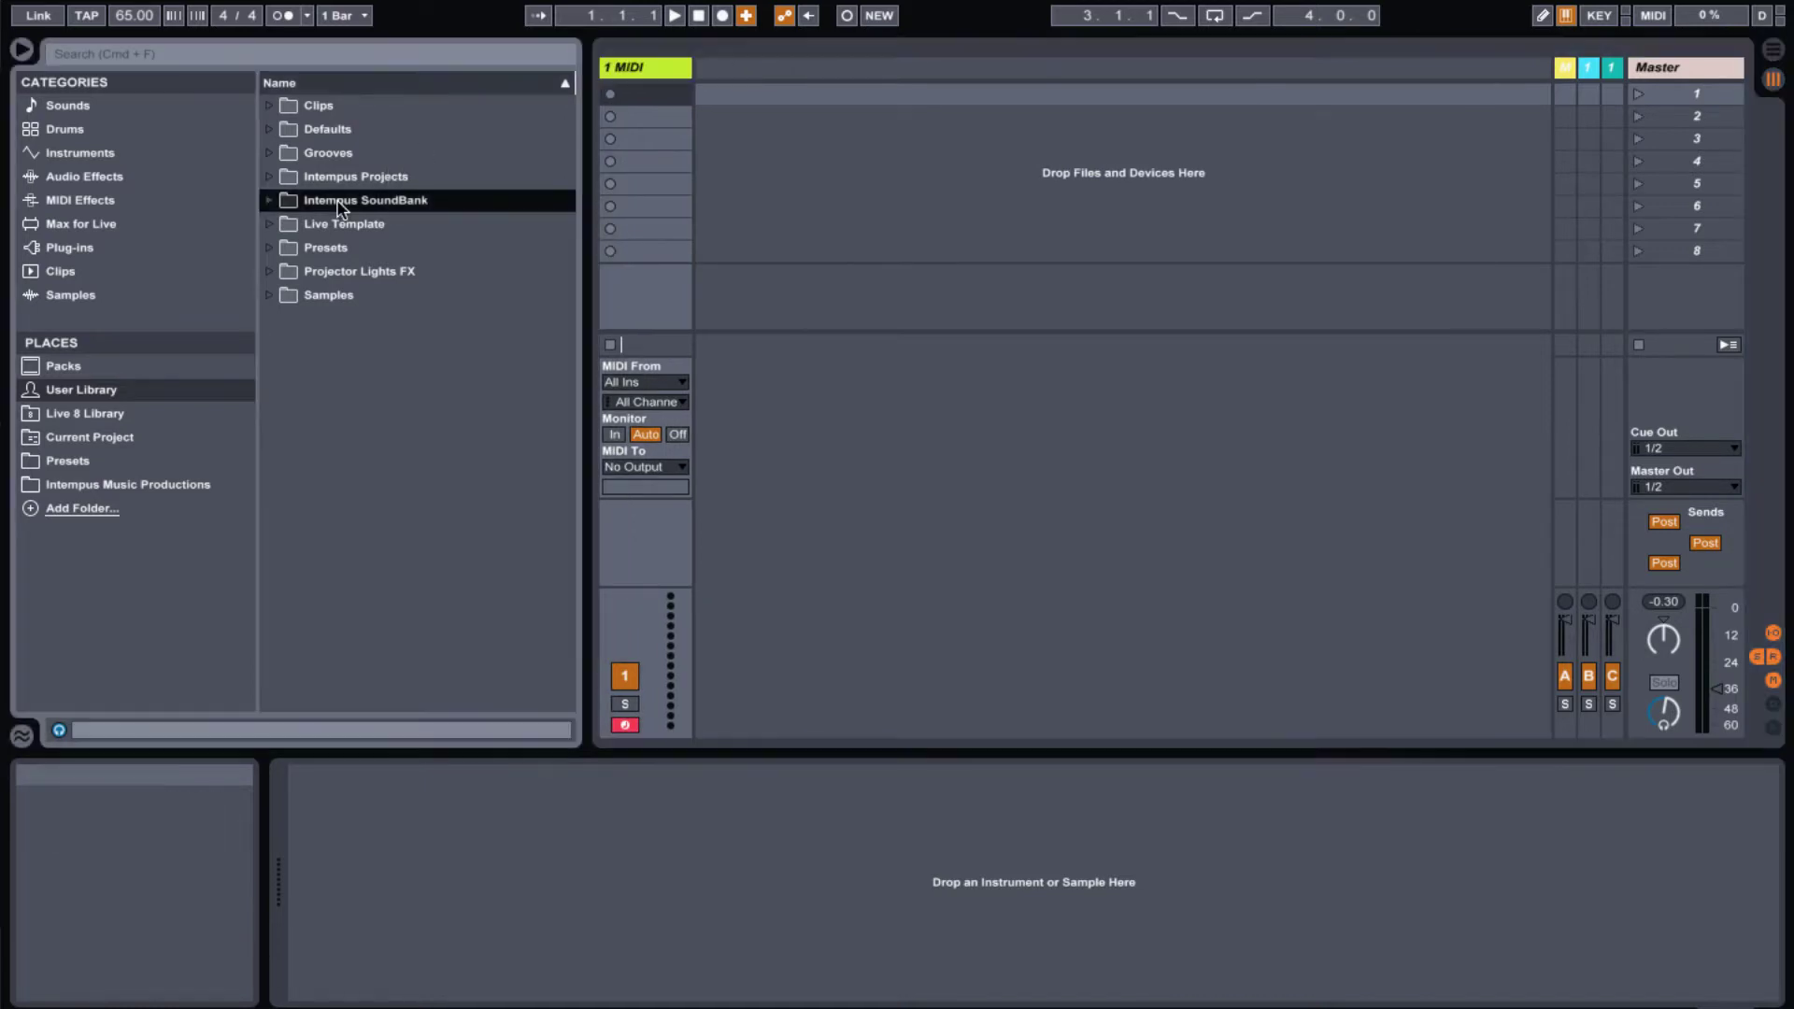
pyautogui.click(100, 225)
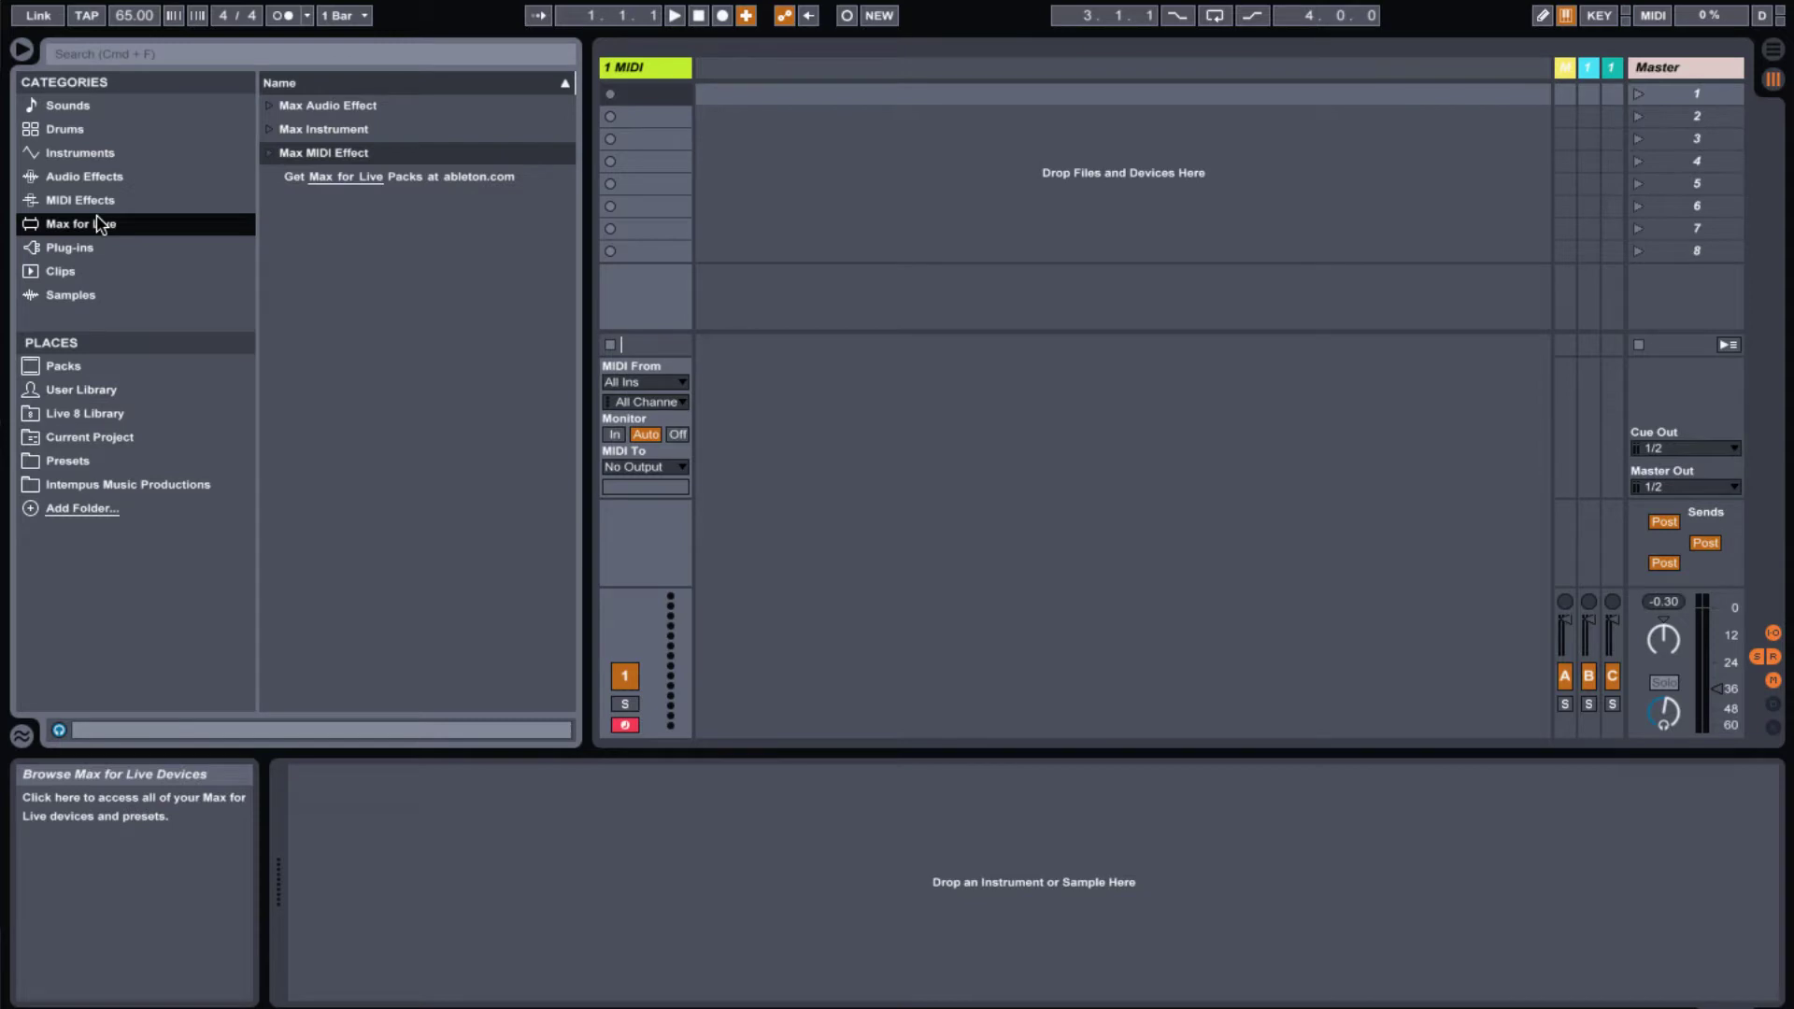
pyautogui.press('Right')
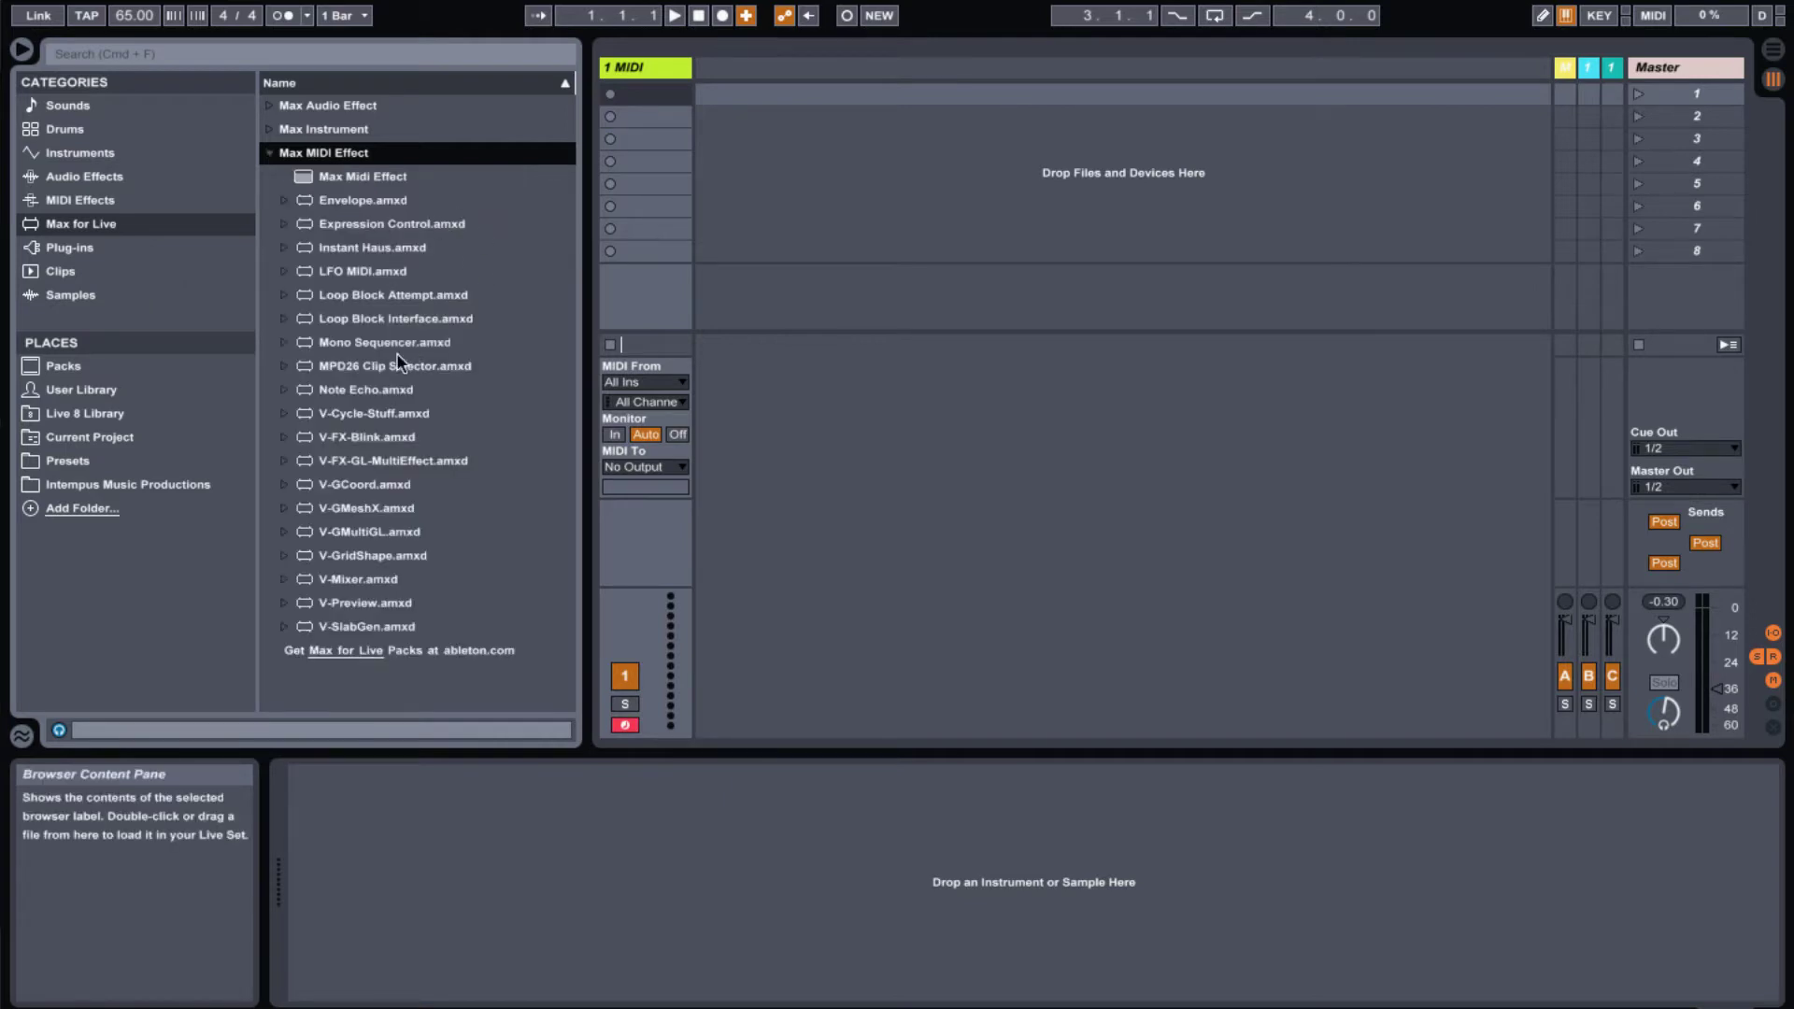
pyautogui.doubleClick(347, 342)
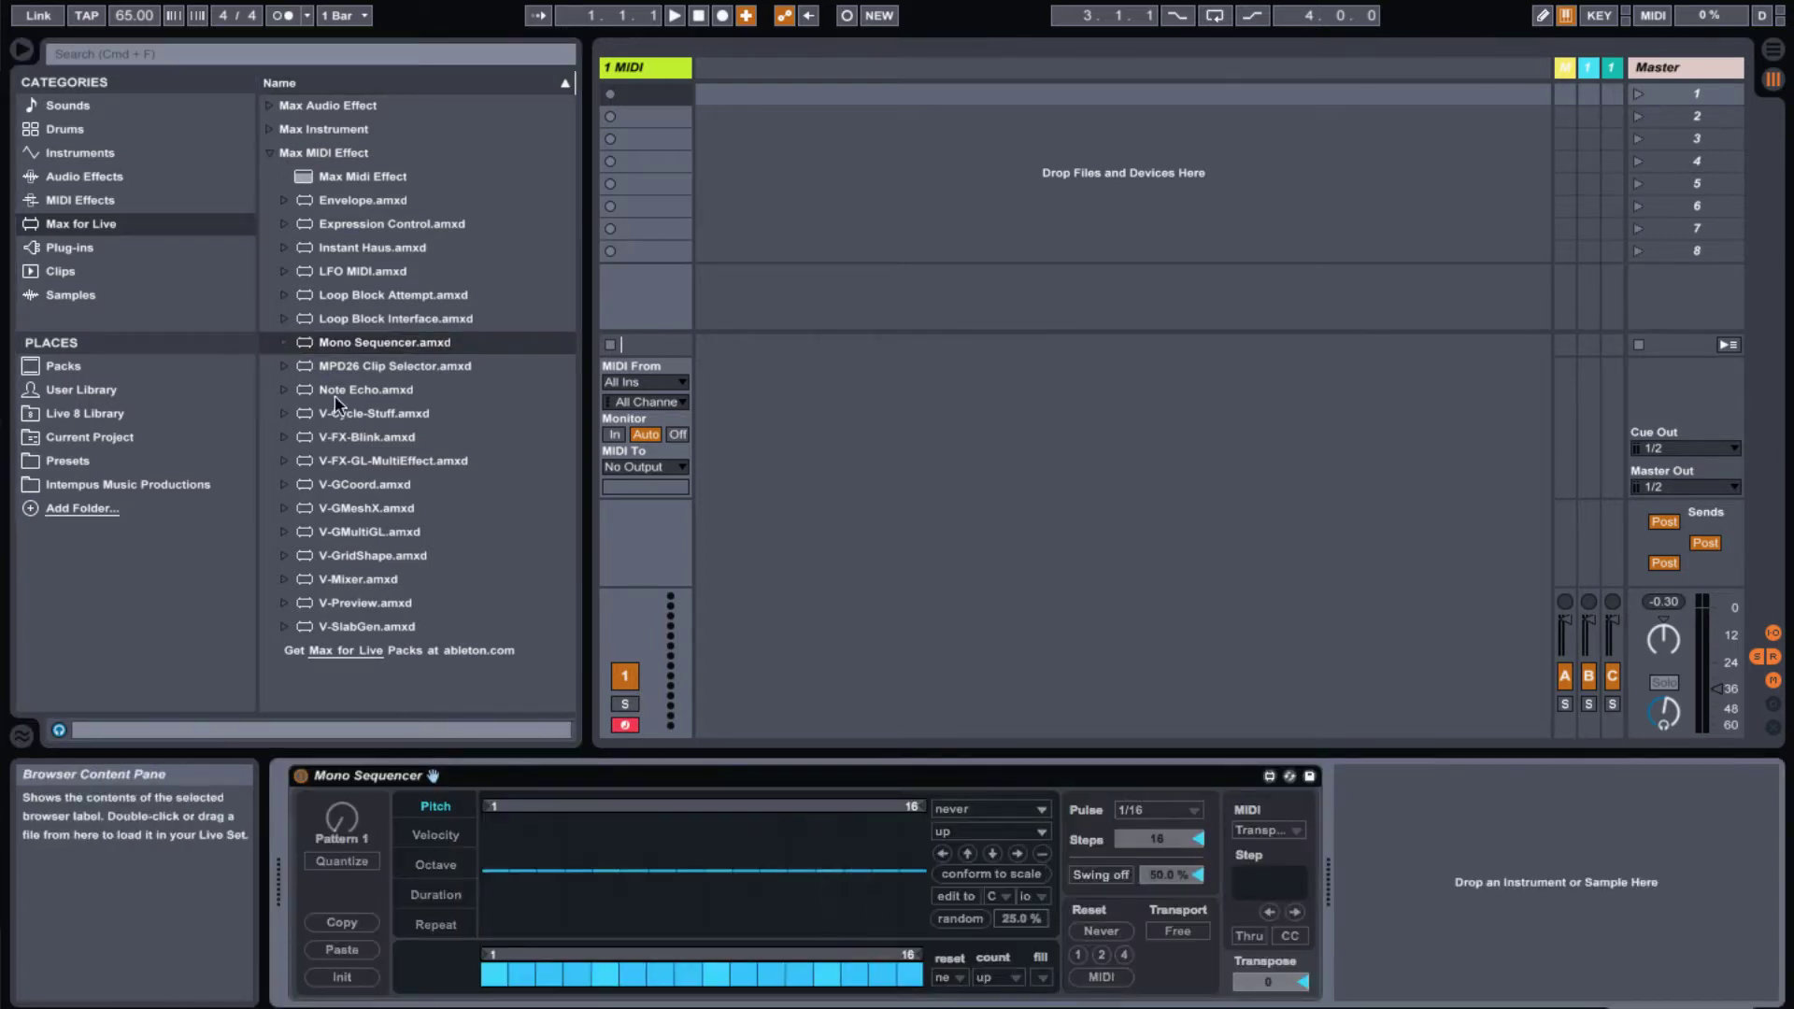
# - Add Simpler to the device chain and browse to the User Library's Intempus SoundBank folder
pyautogui.click(111, 154)
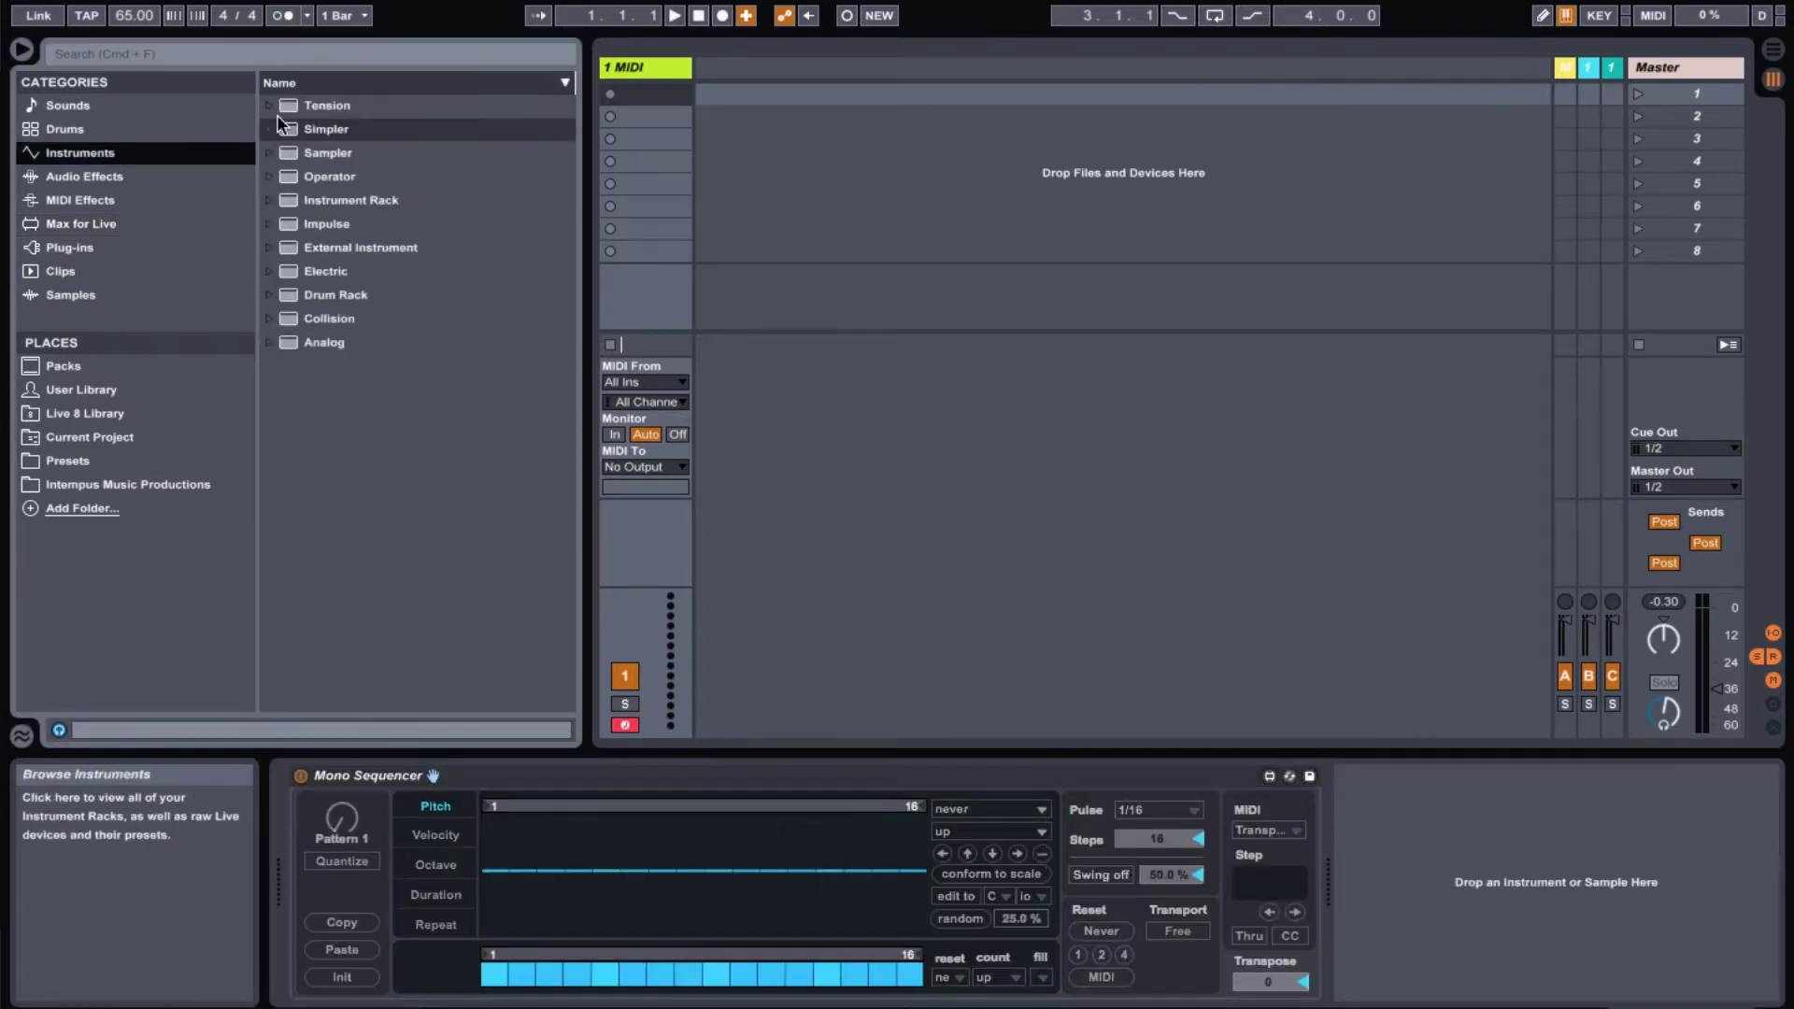
pyautogui.moveTo(313, 137); pyautogui.dragTo(1426, 825)
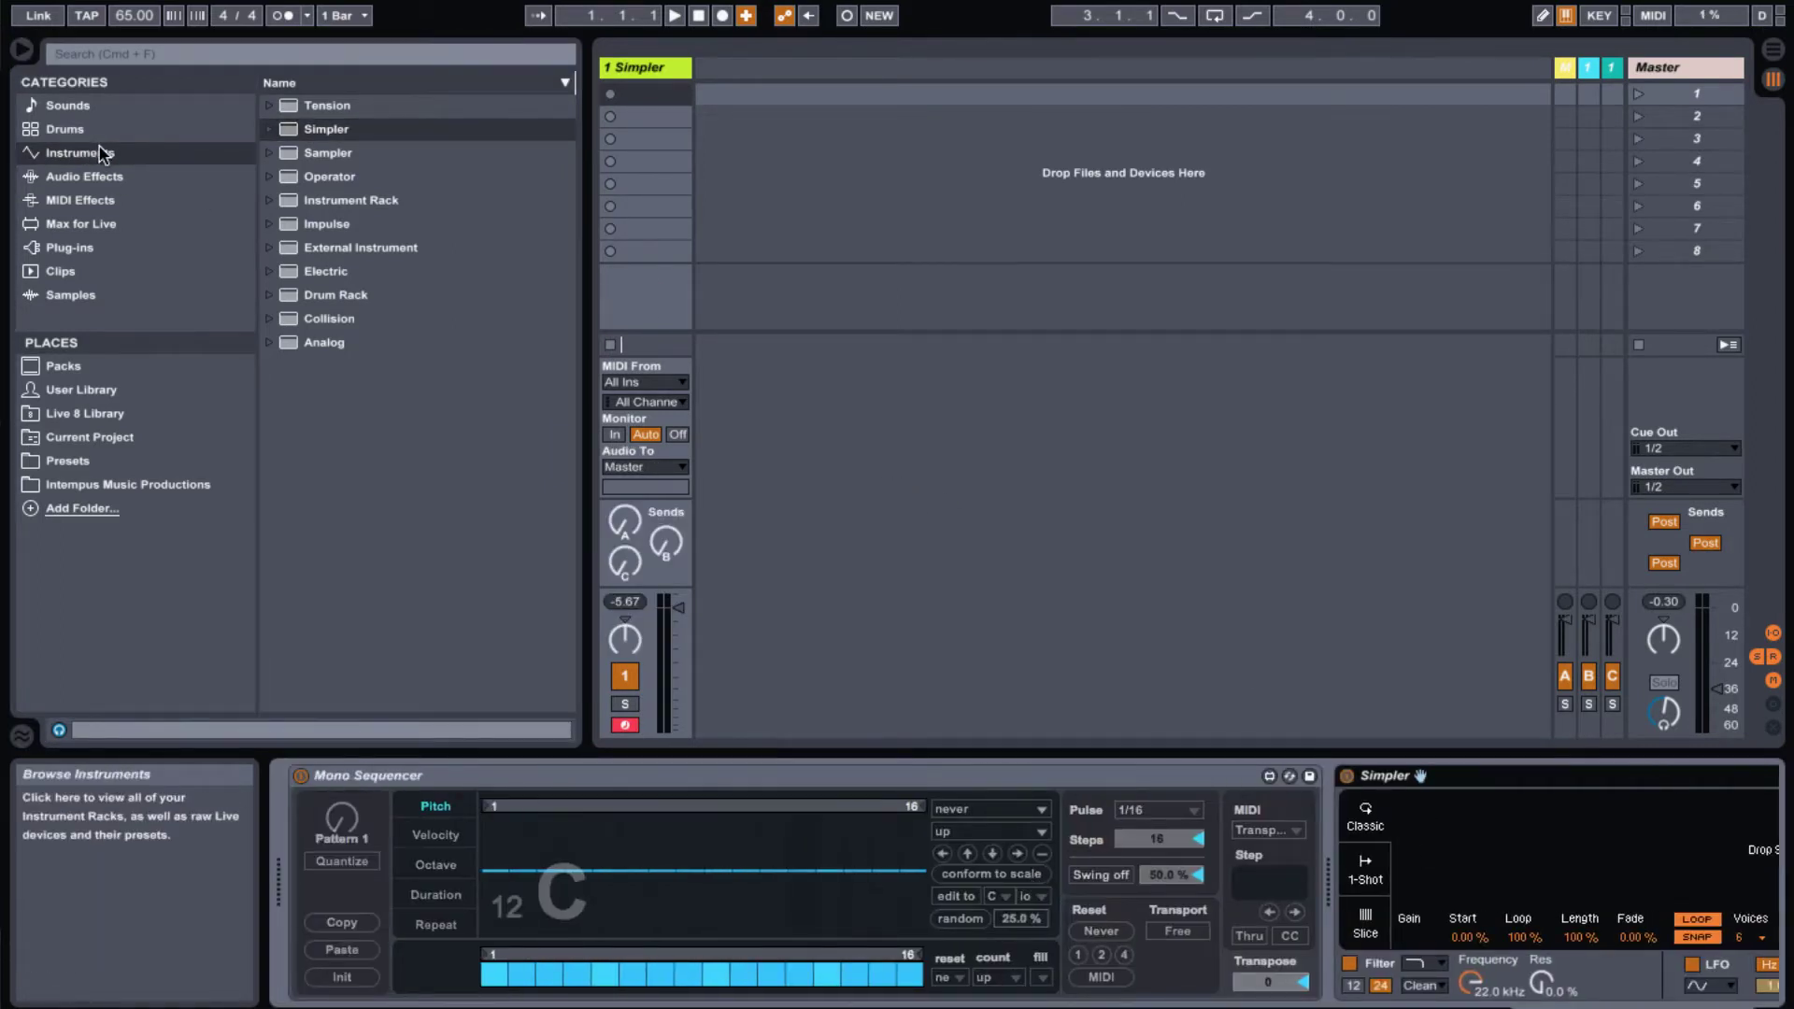
pyautogui.click(119, 392)
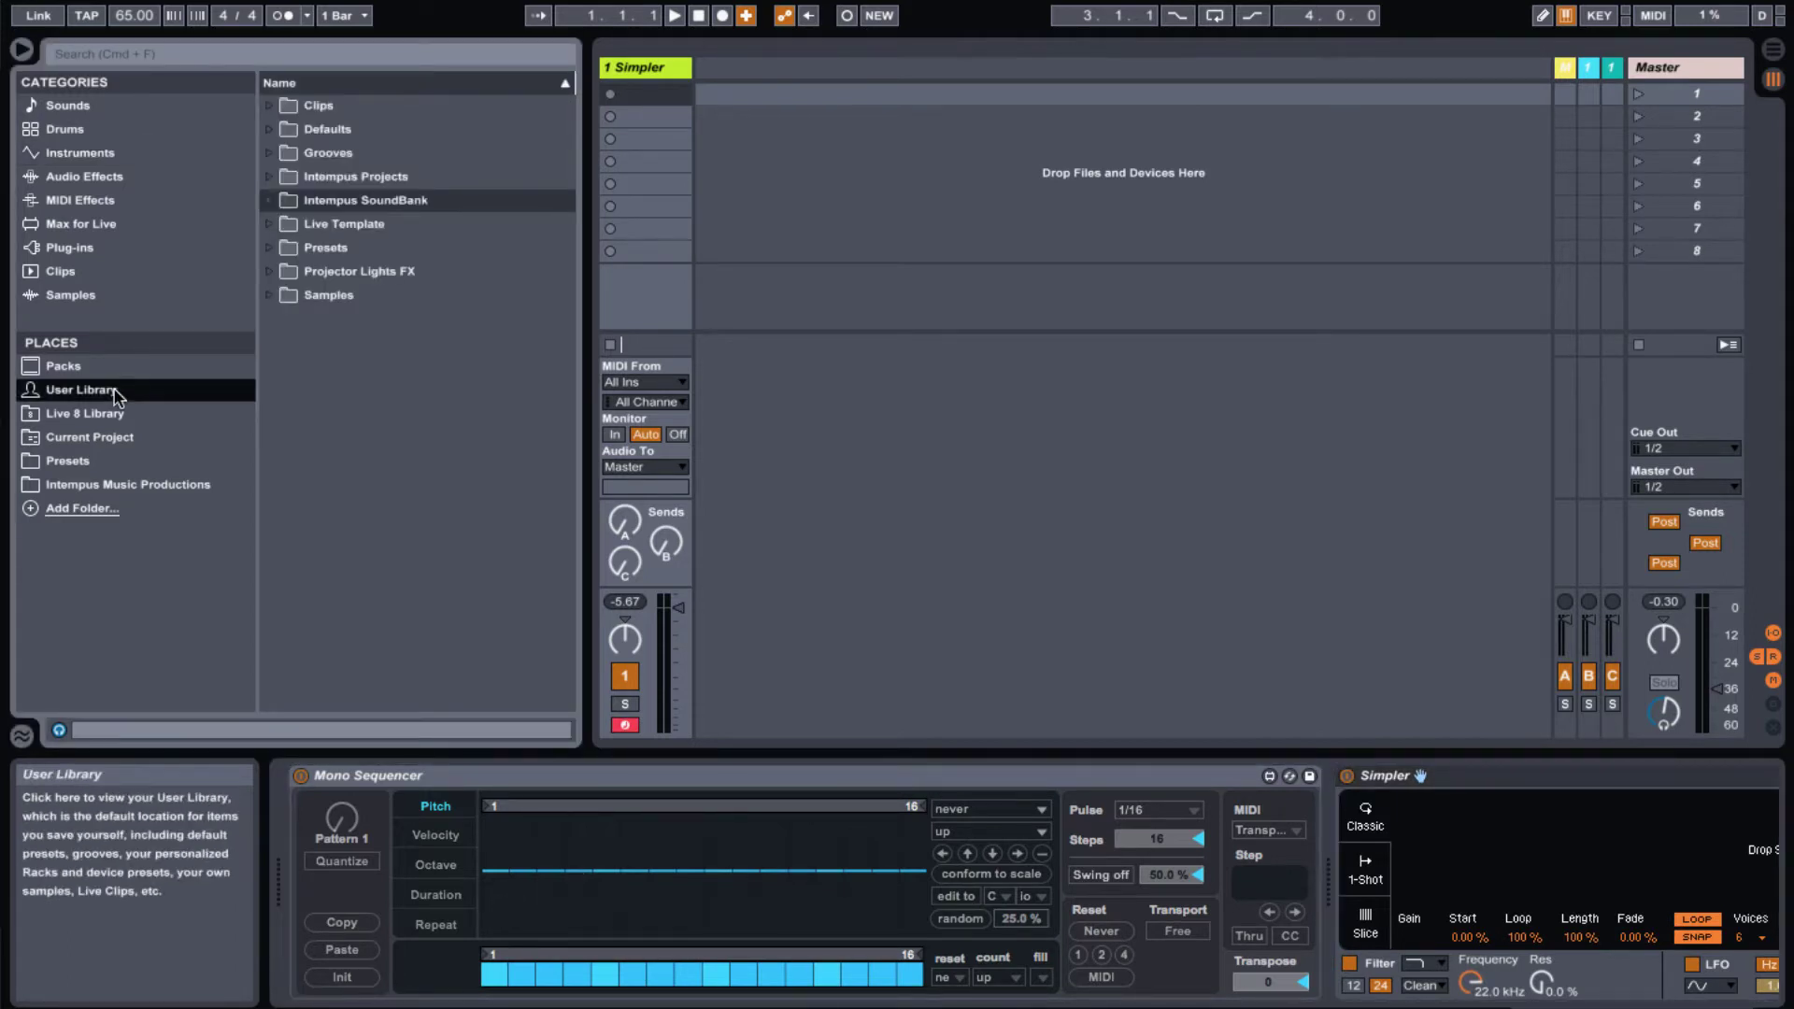
pyautogui.click(355, 200)
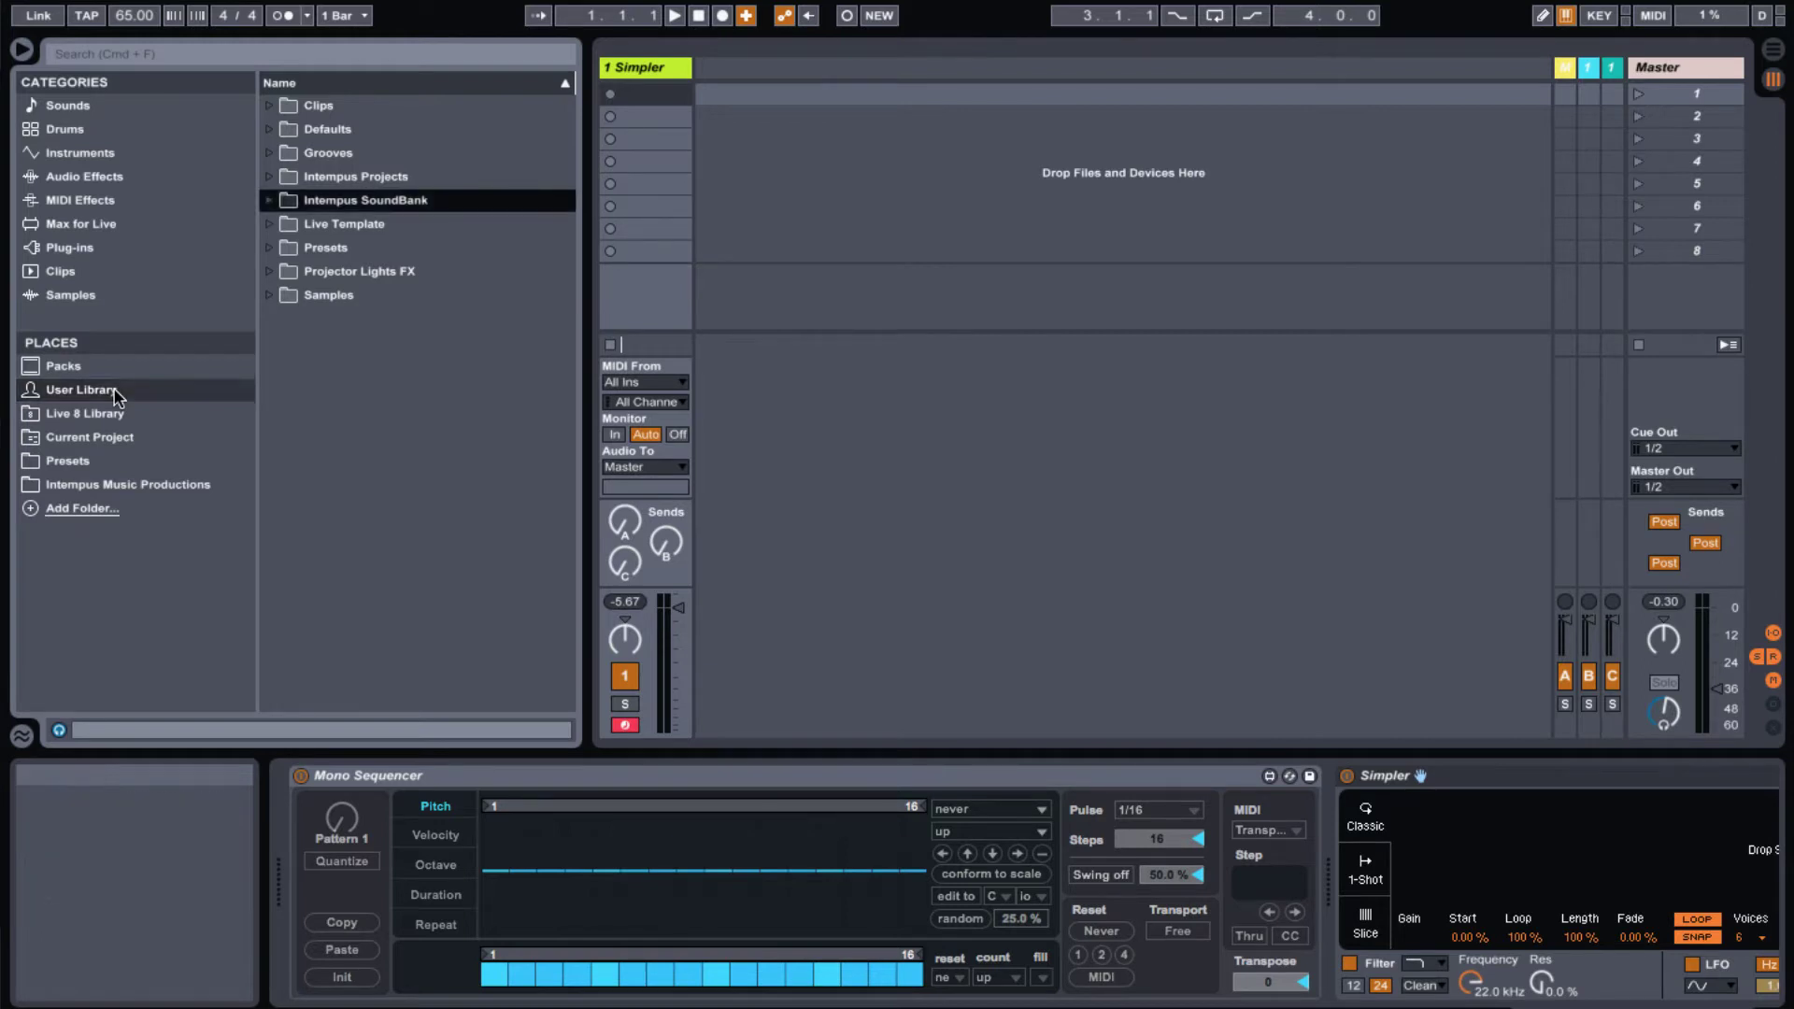
pyautogui.click(269, 200)
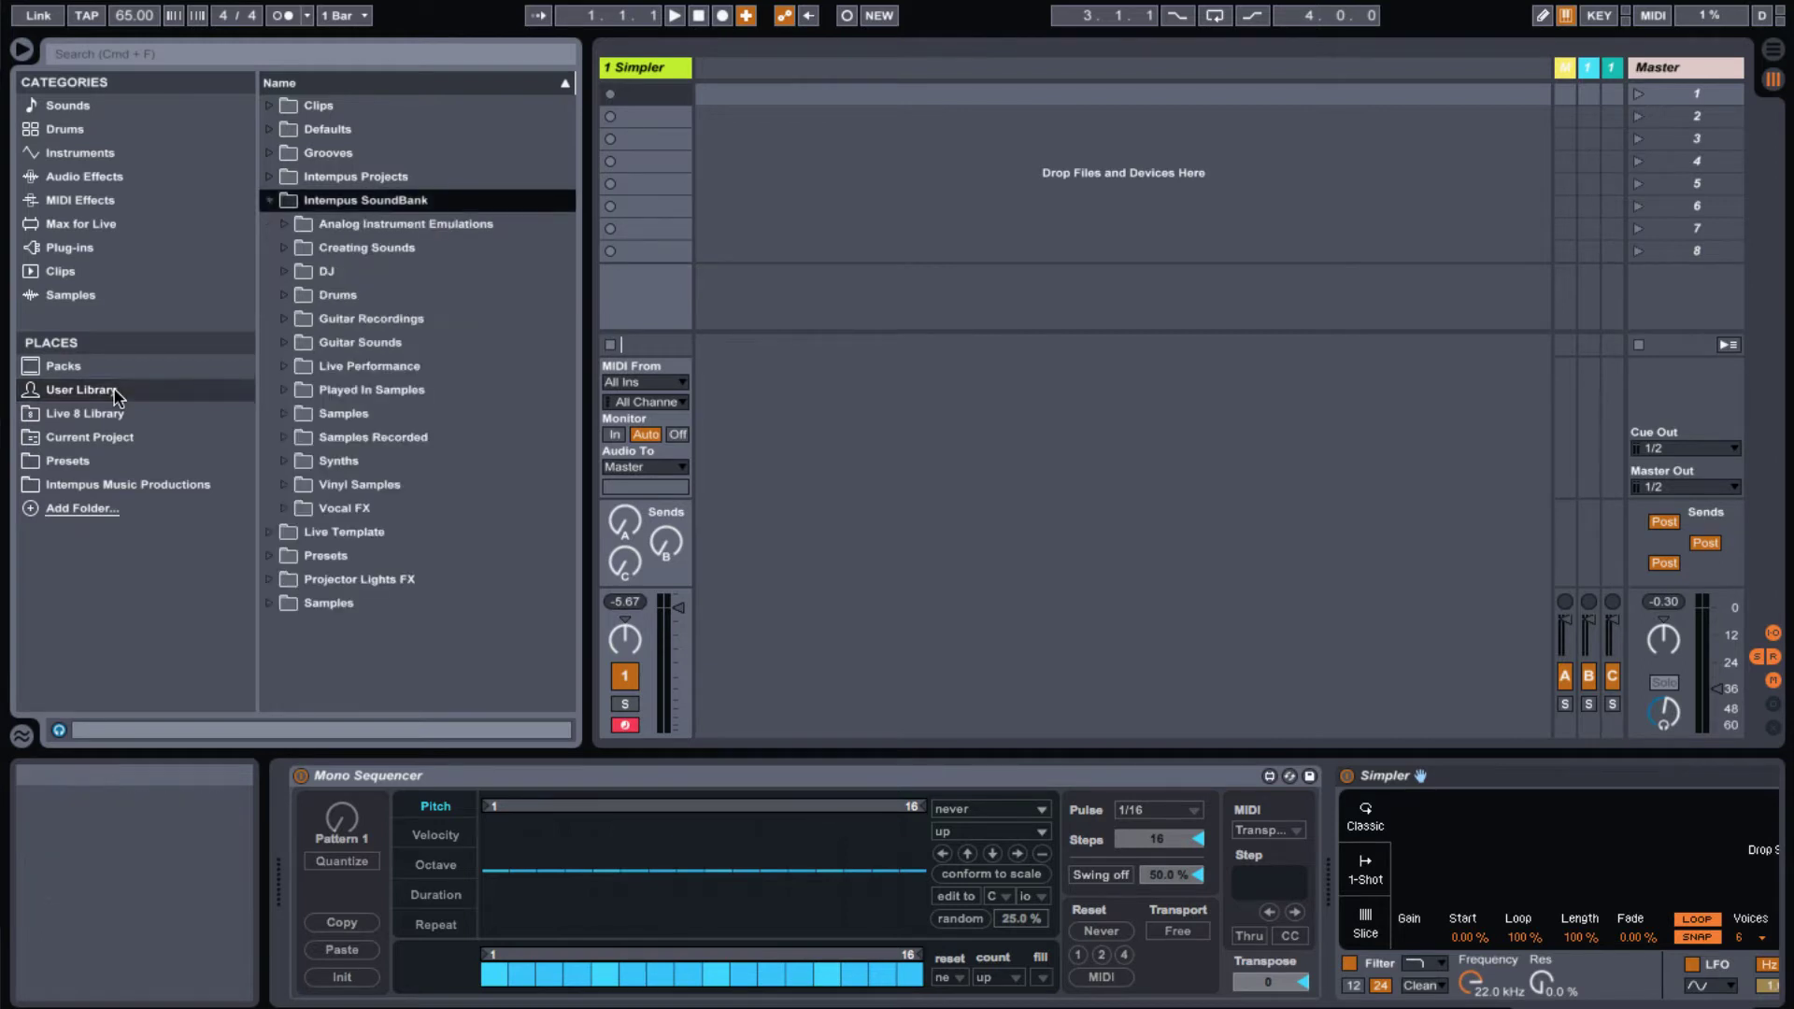
# - Load 085 Funk Drums 08.wav from Drums > Drumloops into Simpler
pyautogui.doubleClick(344, 299)
pyautogui.press('Down')
pyautogui.press('Down')
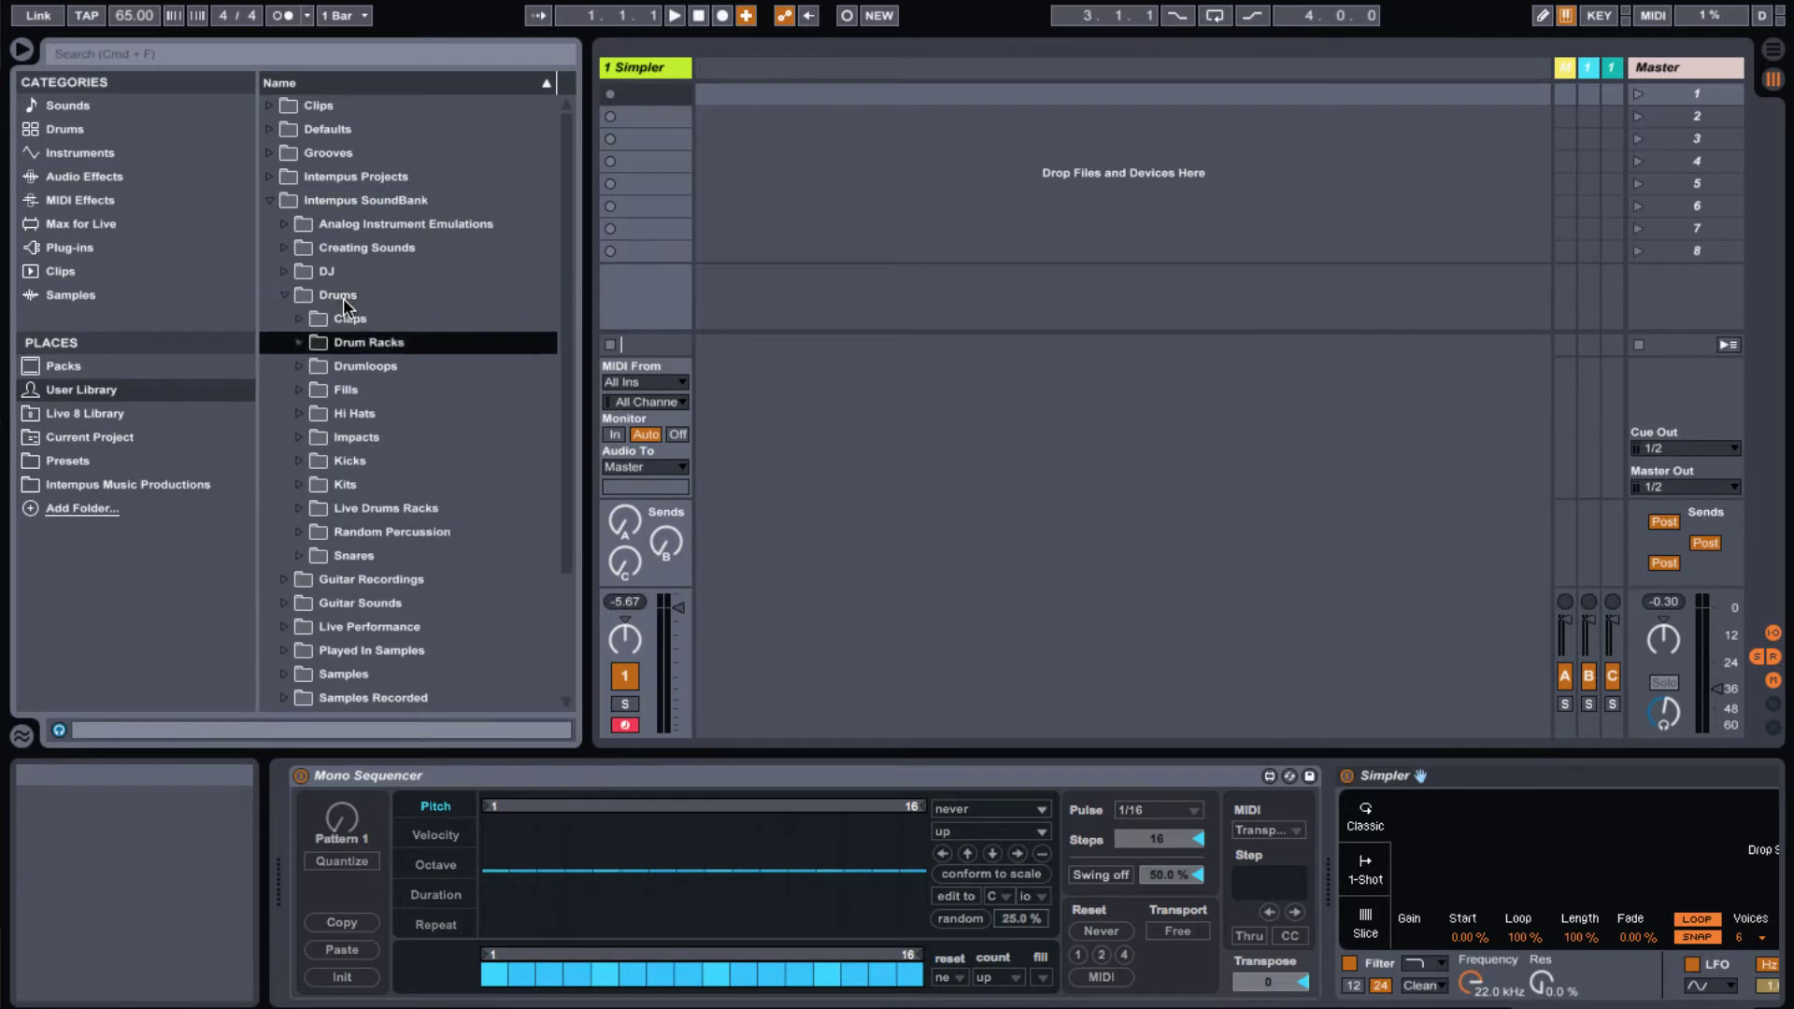
pyautogui.press('Down')
pyautogui.press('Right')
pyautogui.scroll(-4, 344, 299)
pyautogui.click(345, 342)
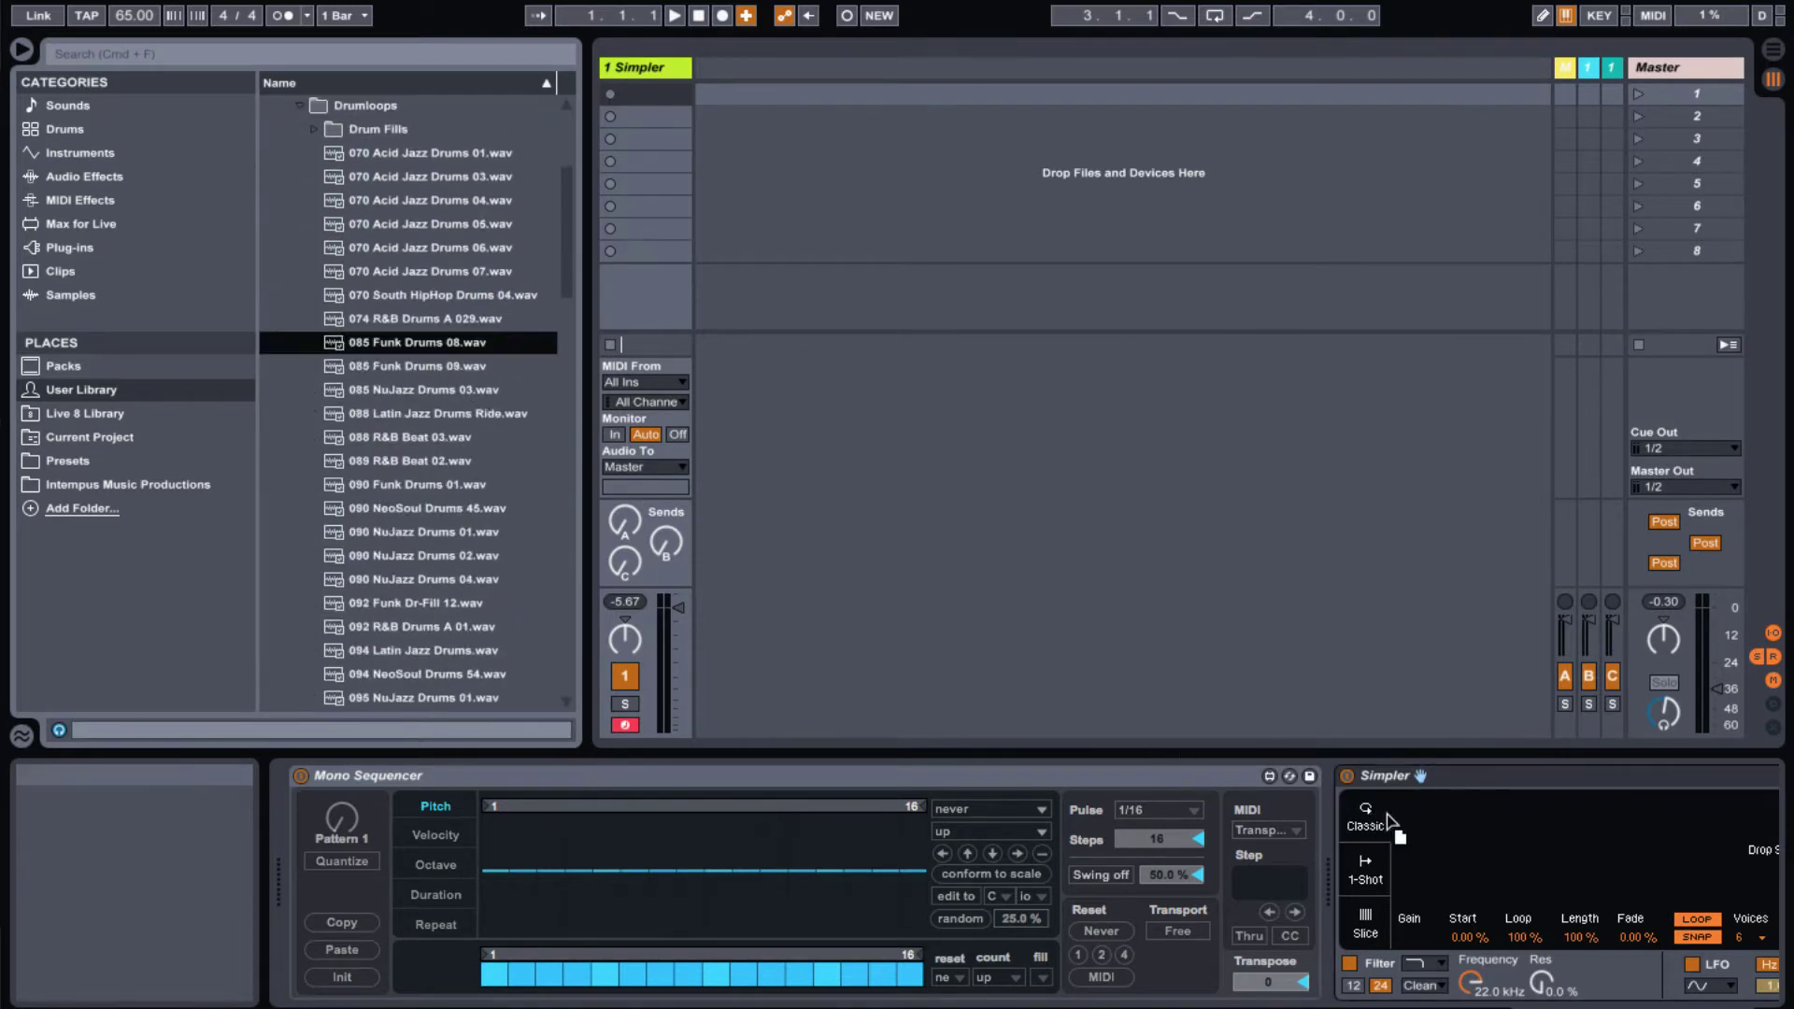
pyautogui.moveTo(1506, 840); pyautogui.dragTo(1506, 840)
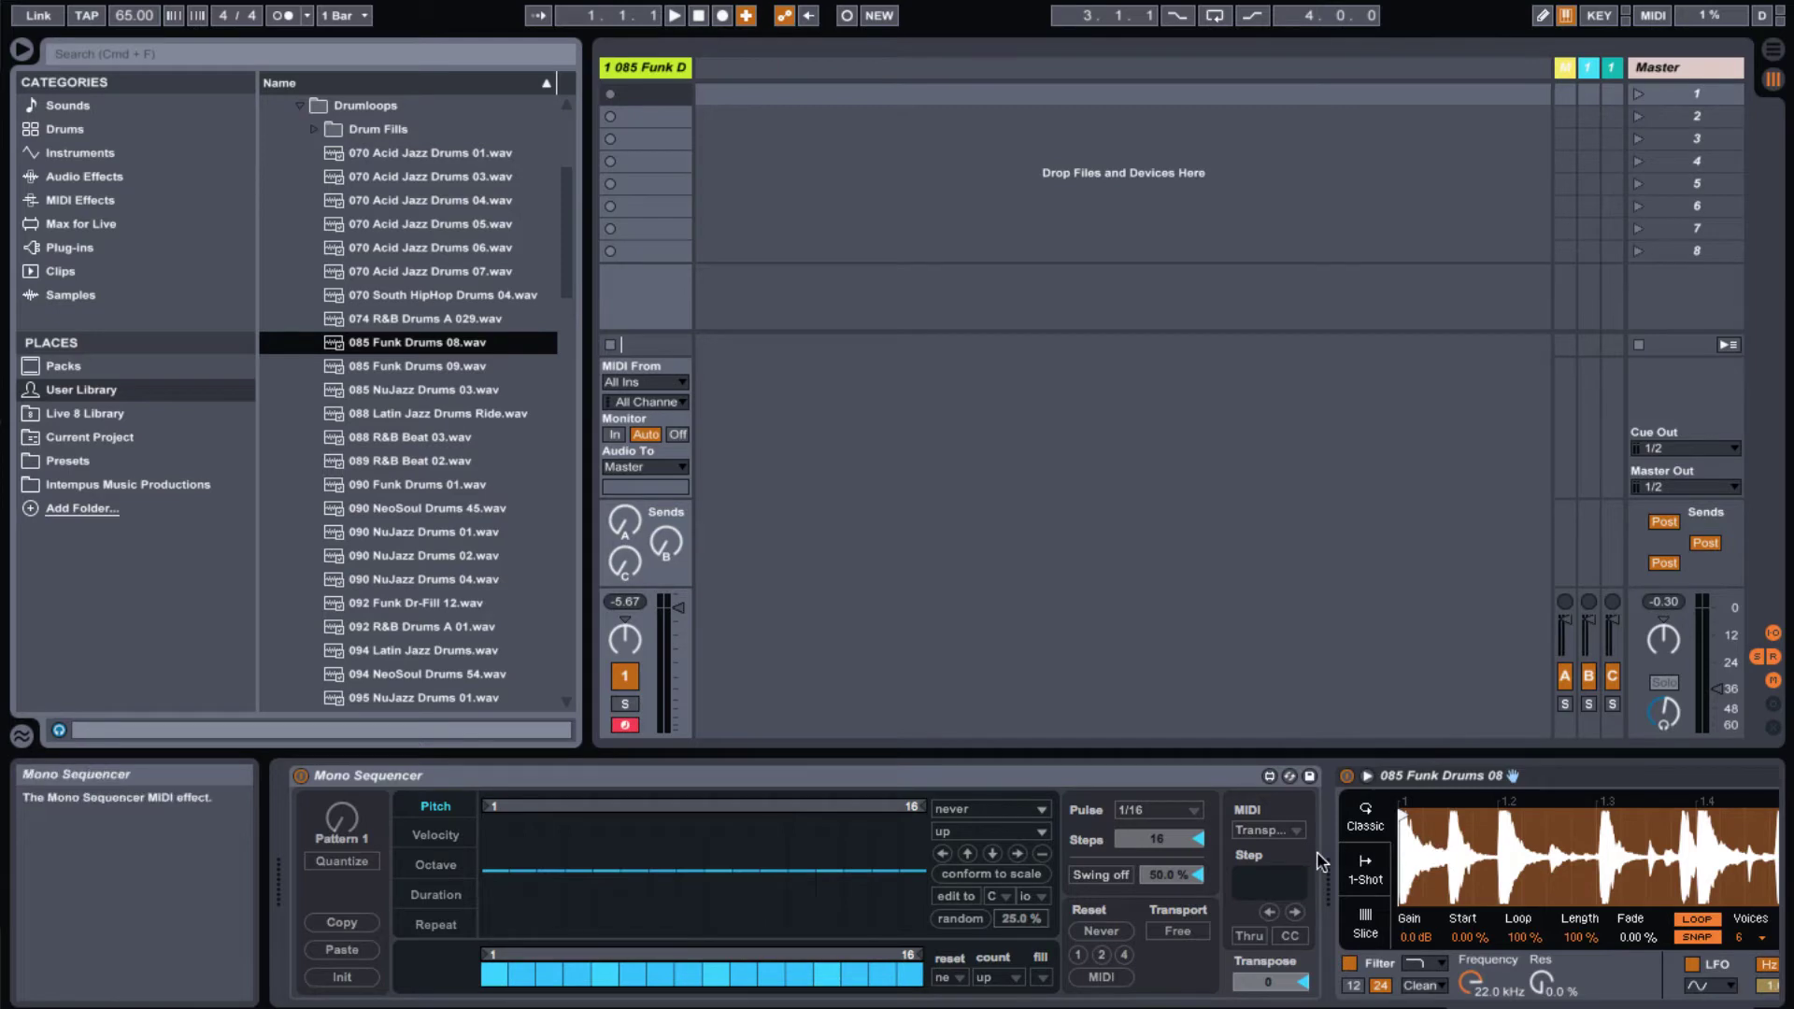
pyautogui.click(490, 780)
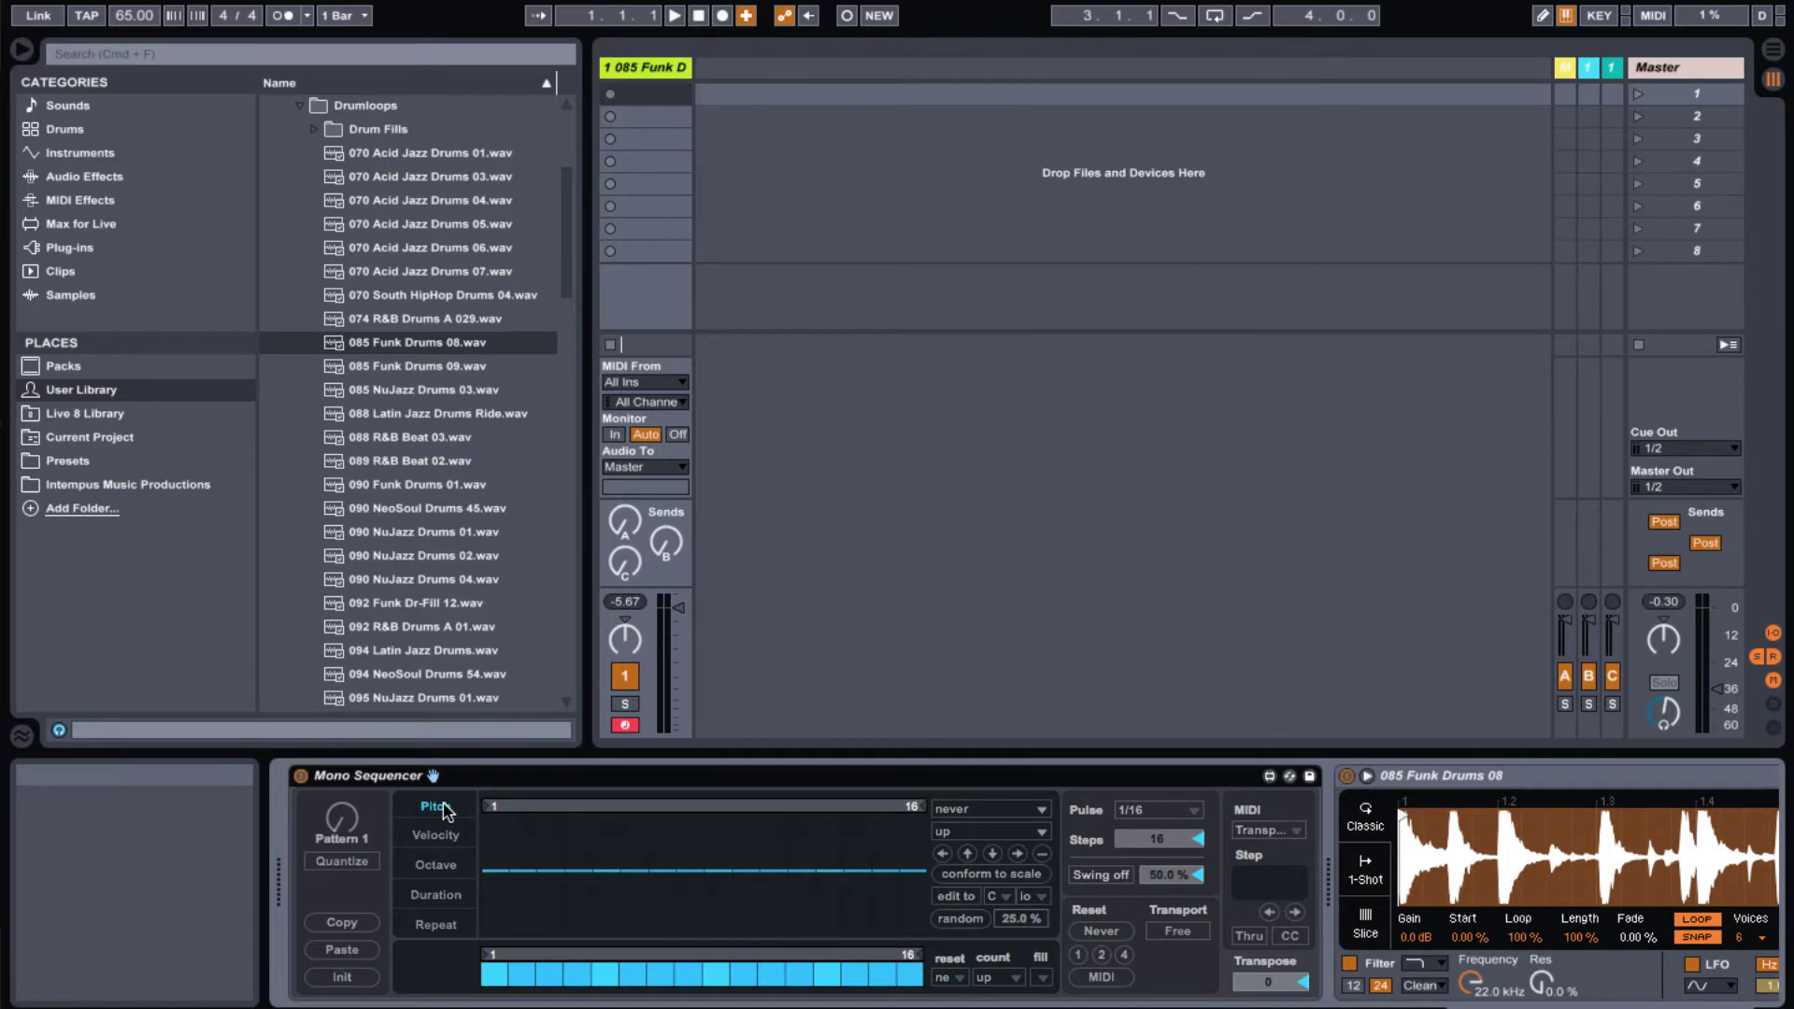
pyautogui.click(437, 834)
pyautogui.click(437, 864)
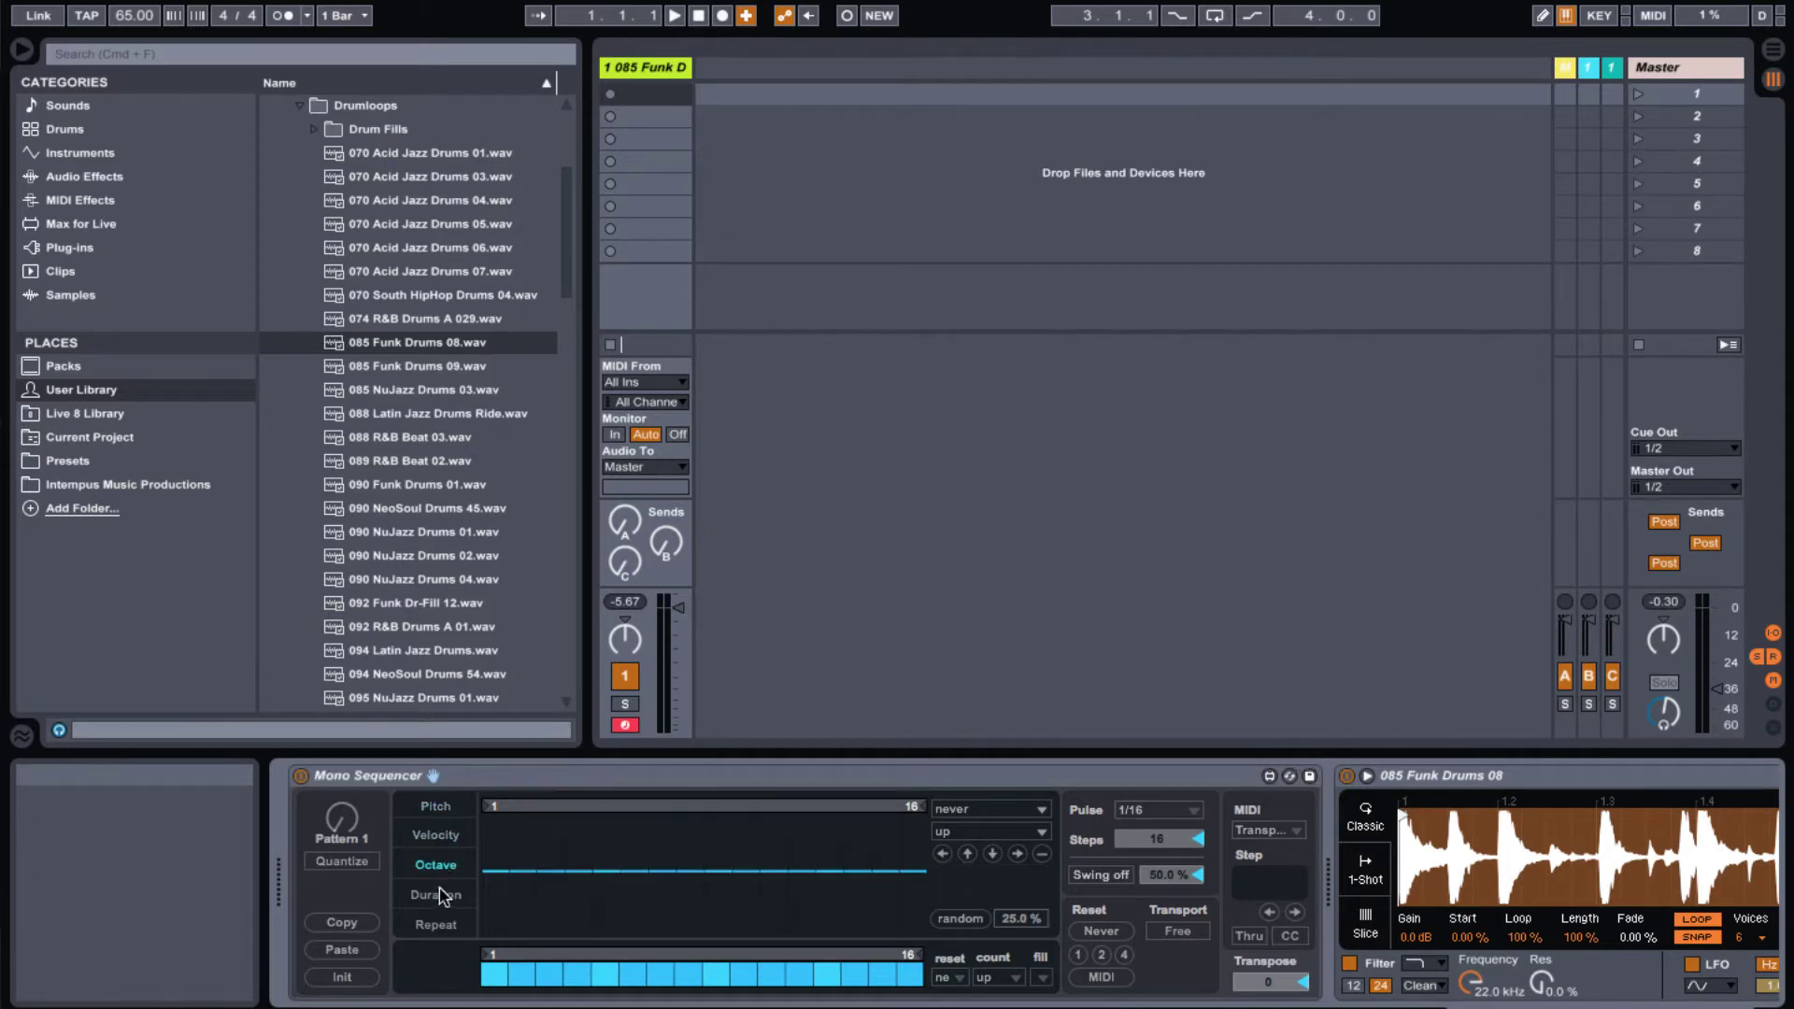
pyautogui.click(441, 895)
pyautogui.click(437, 925)
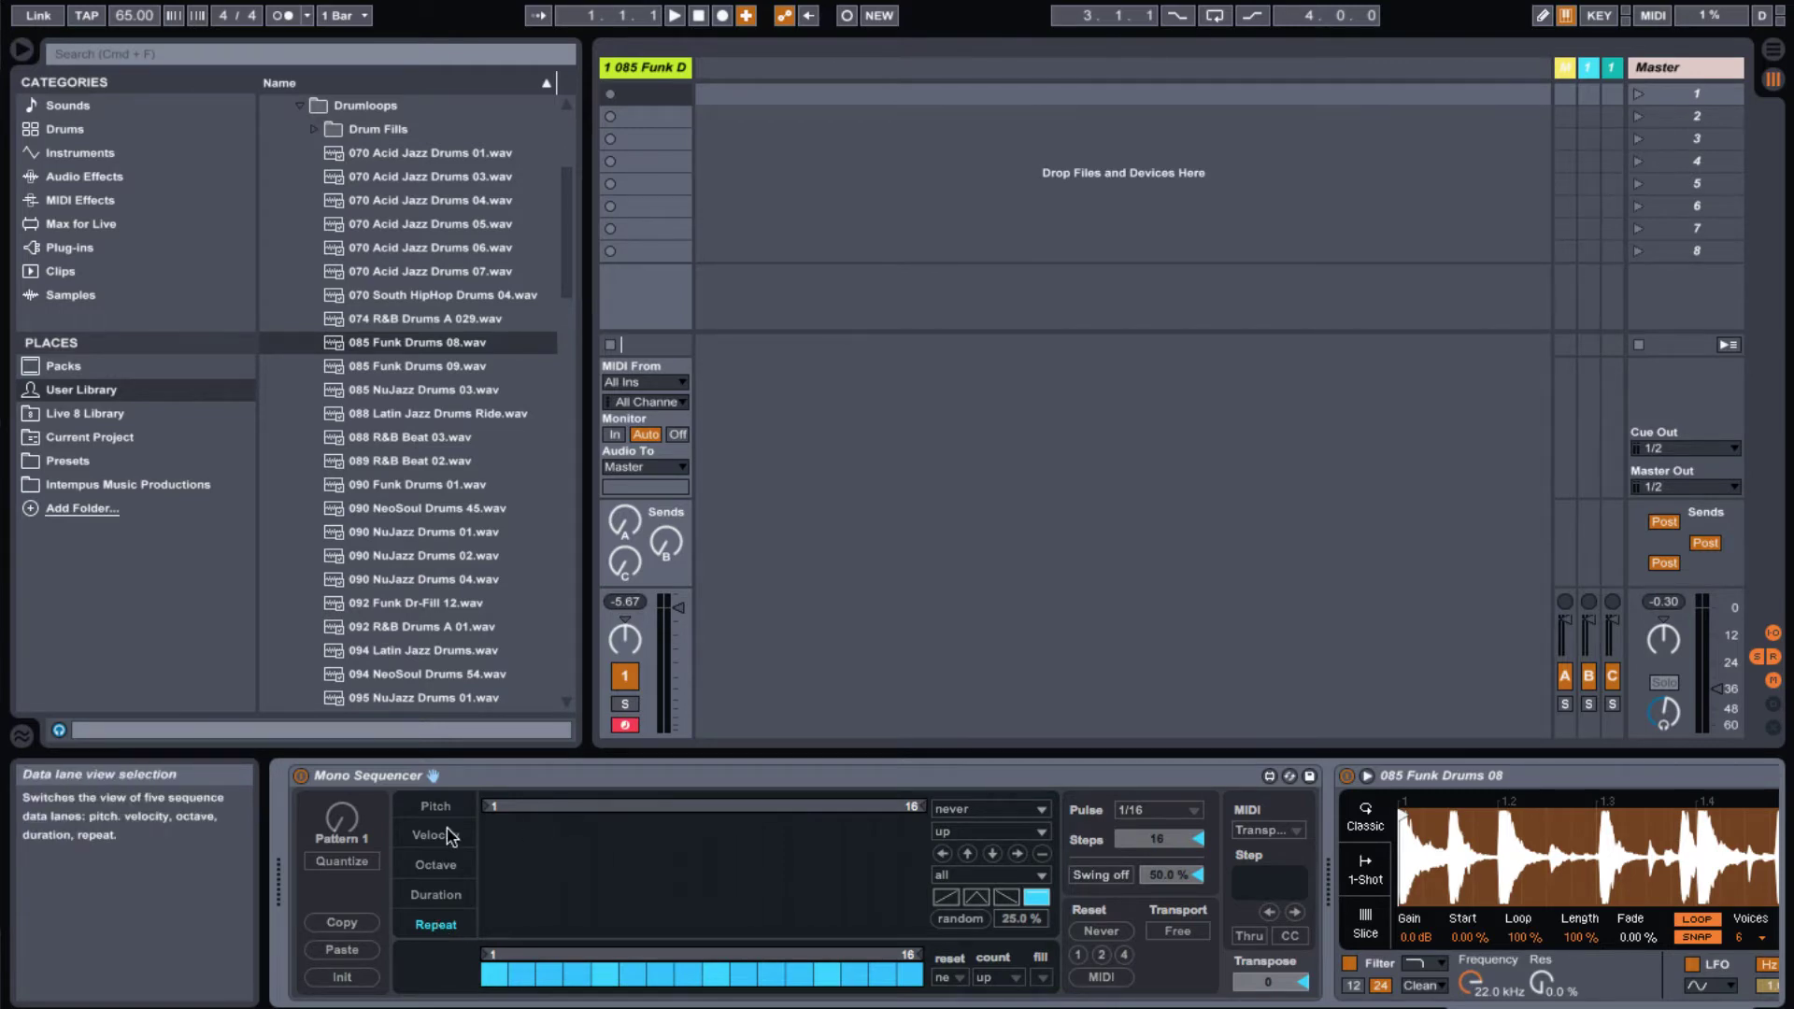
pyautogui.click(436, 895)
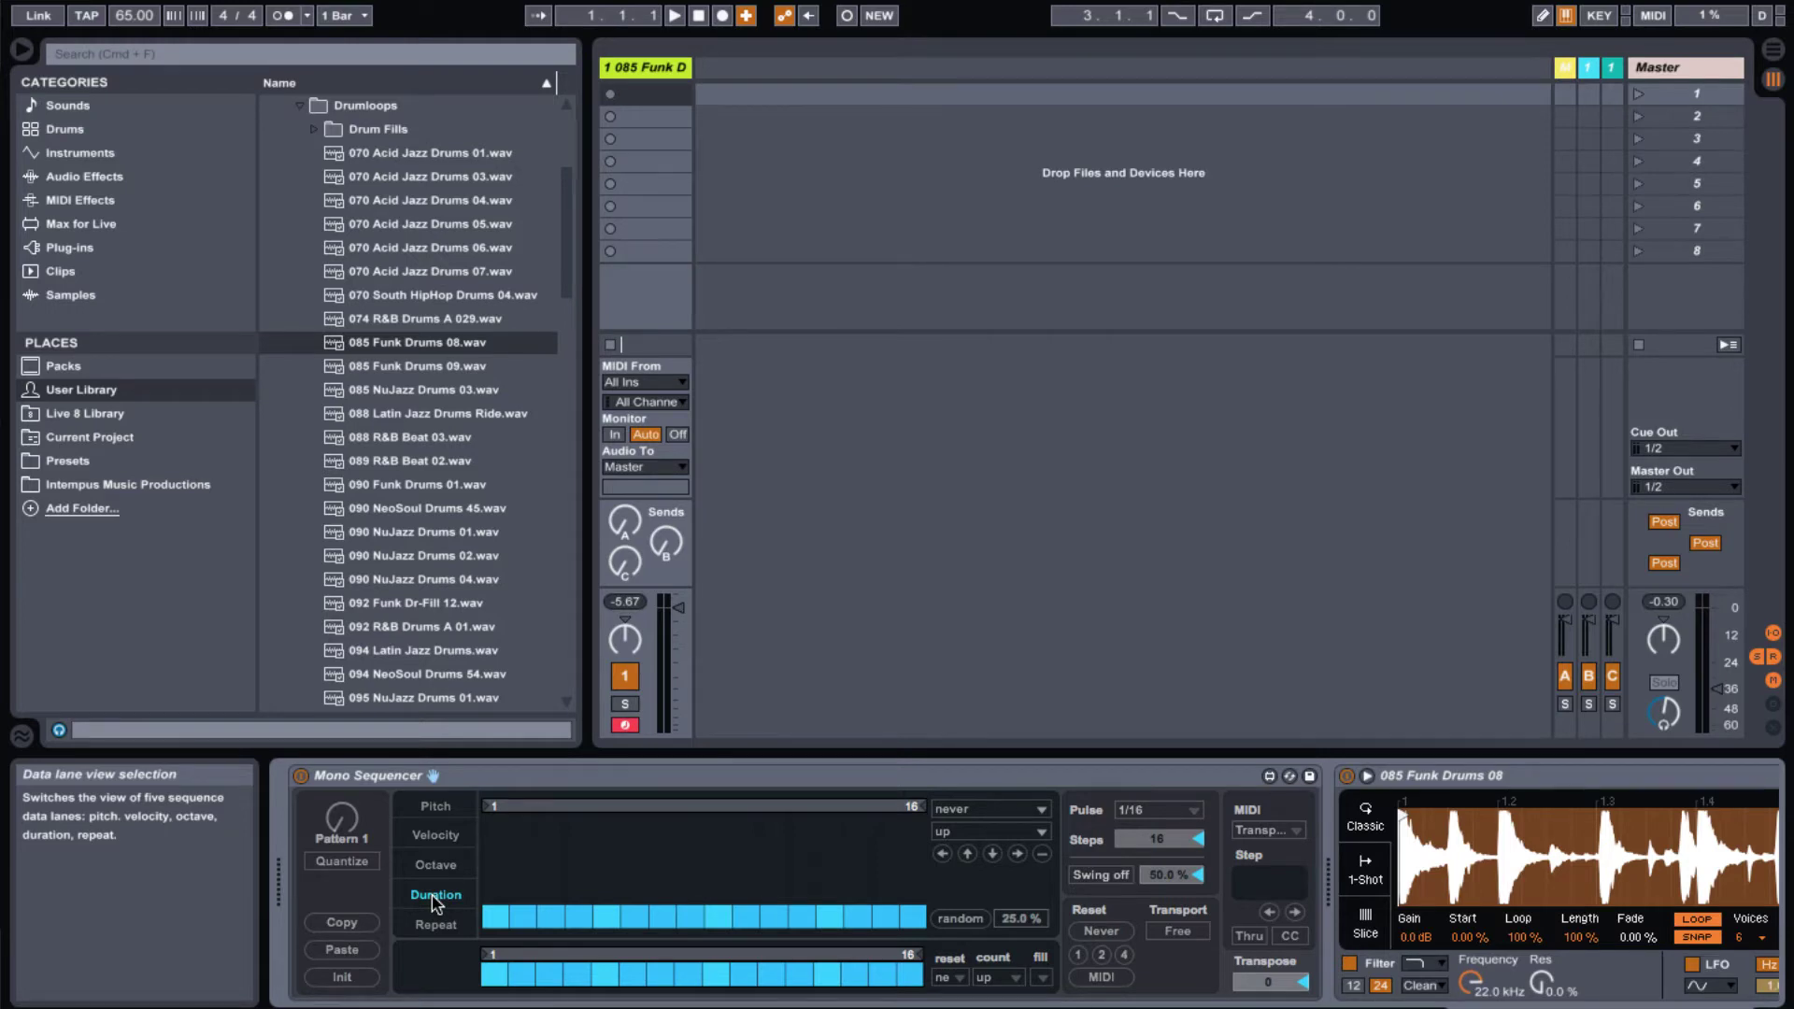
pyautogui.click(435, 924)
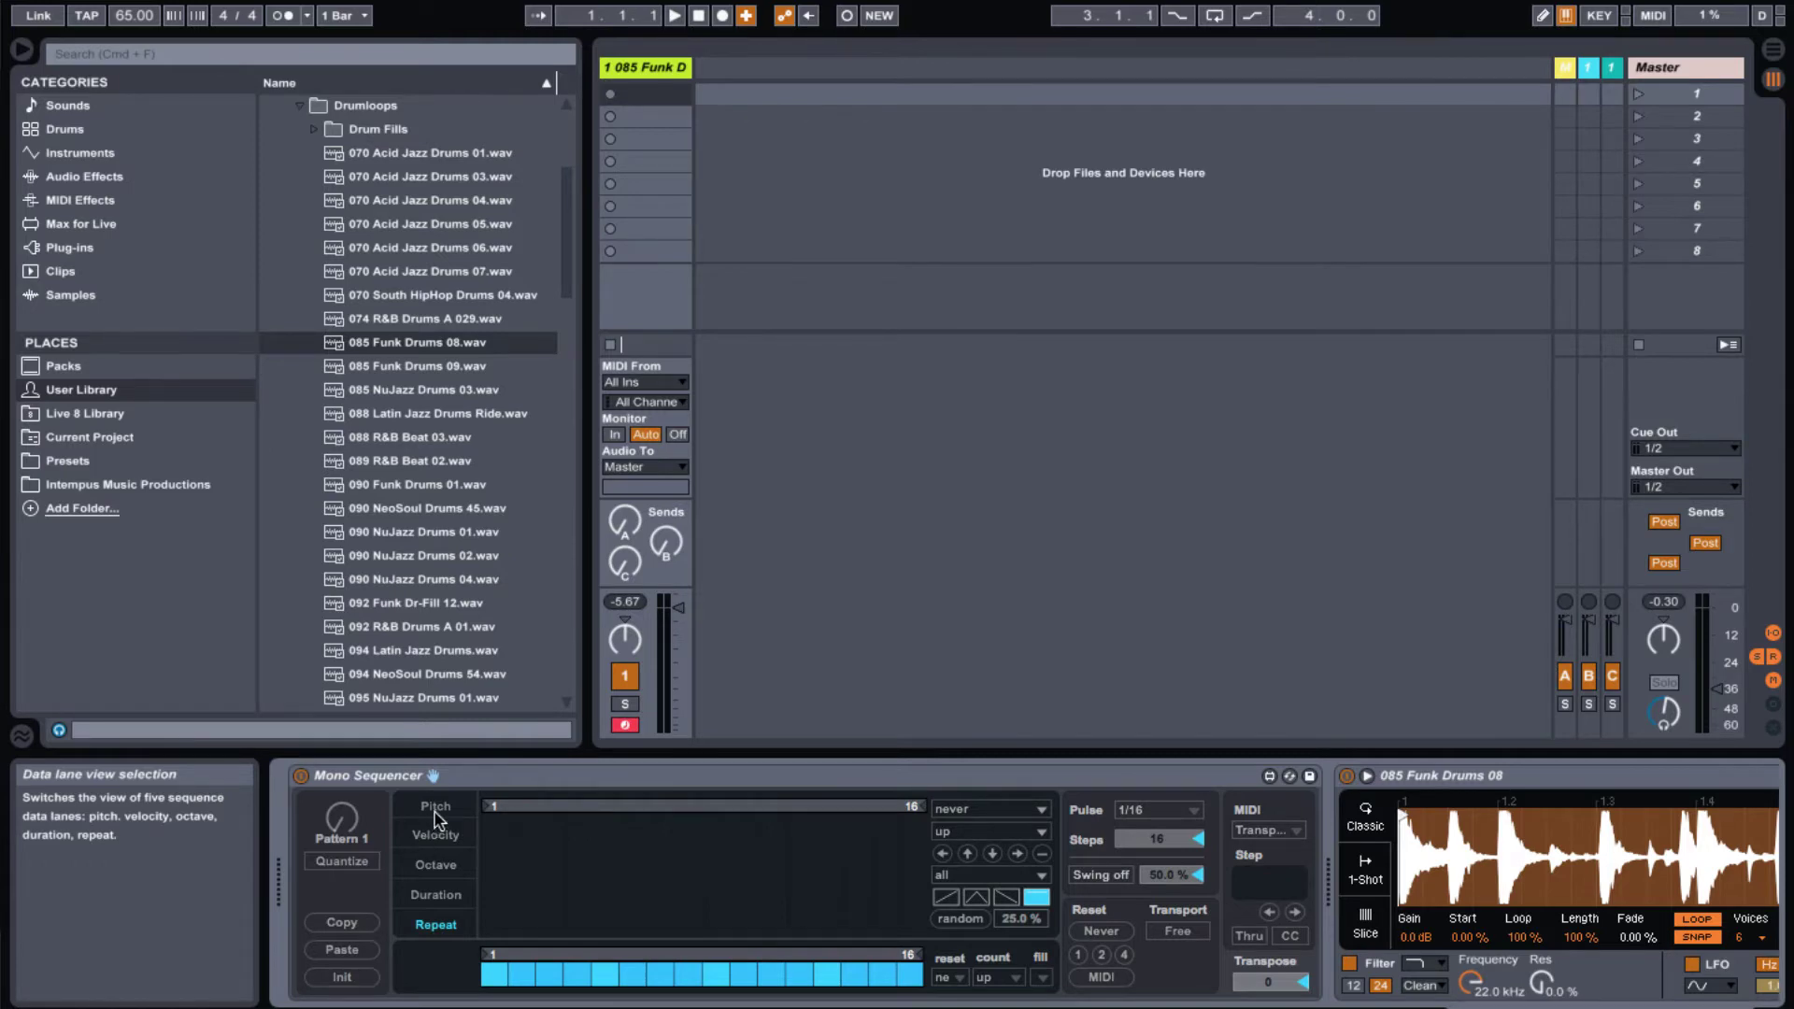
pyautogui.click(1149, 810)
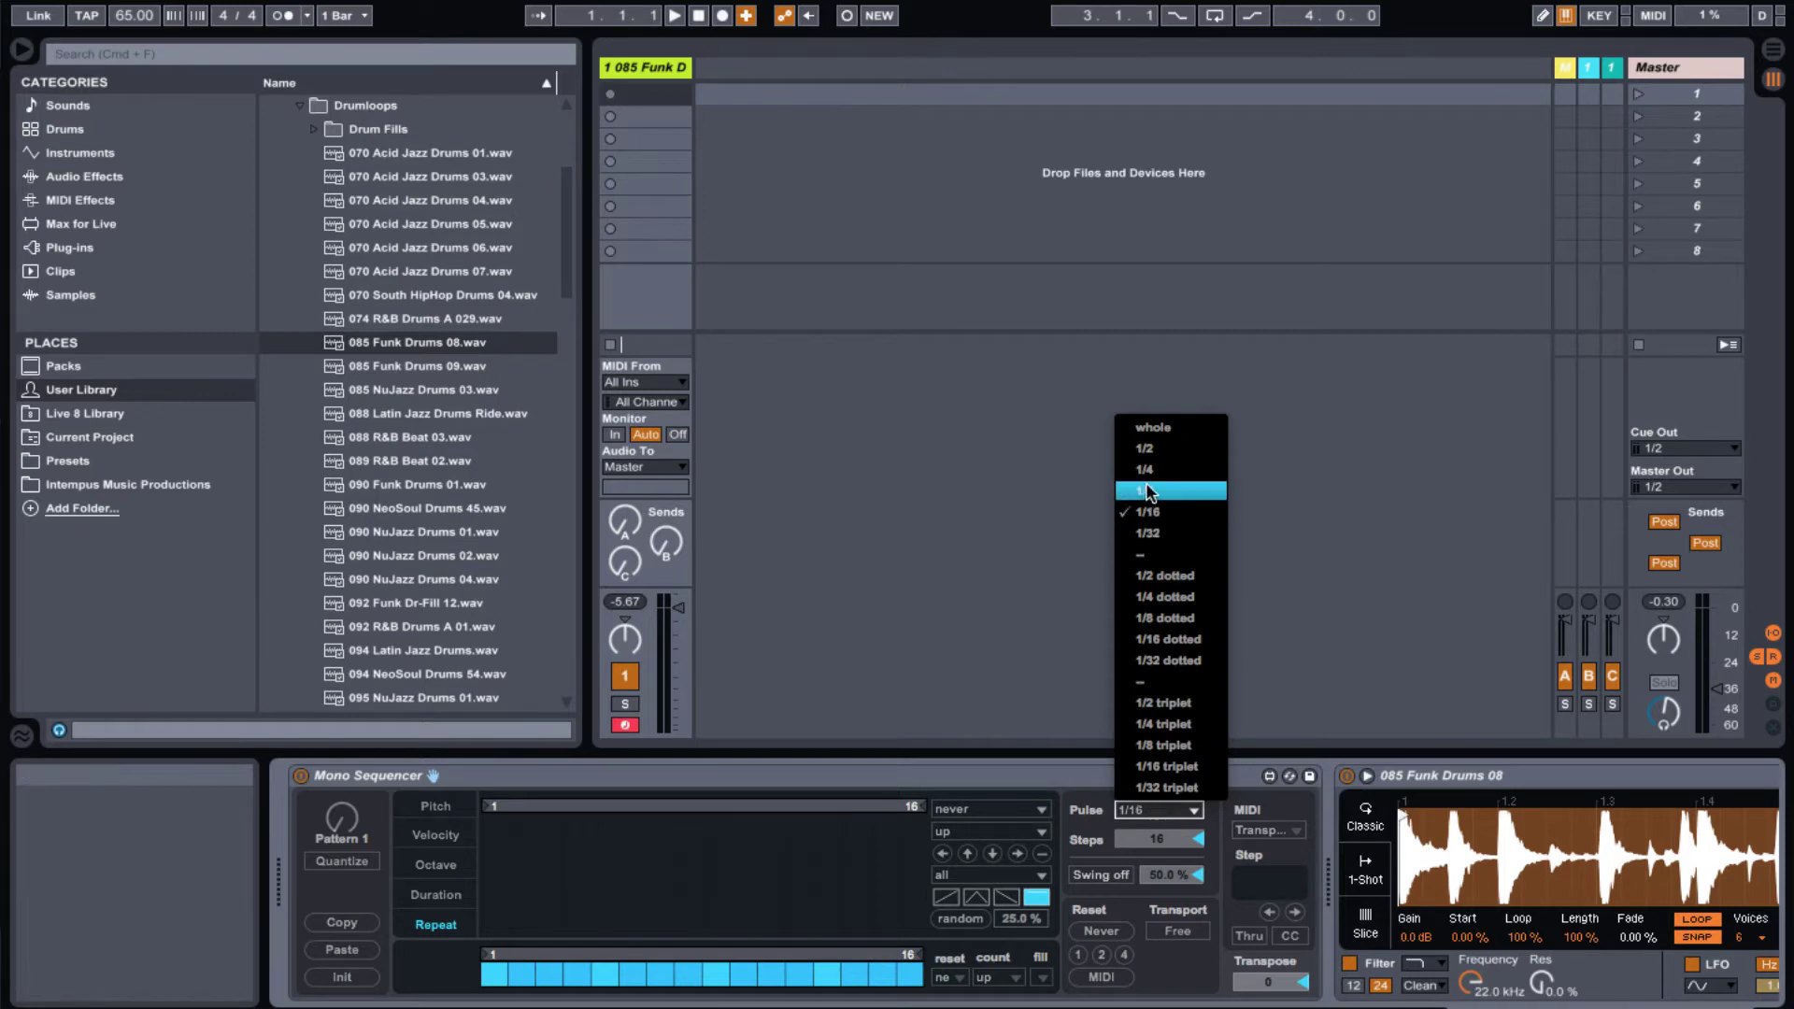
pyautogui.click(1084, 790)
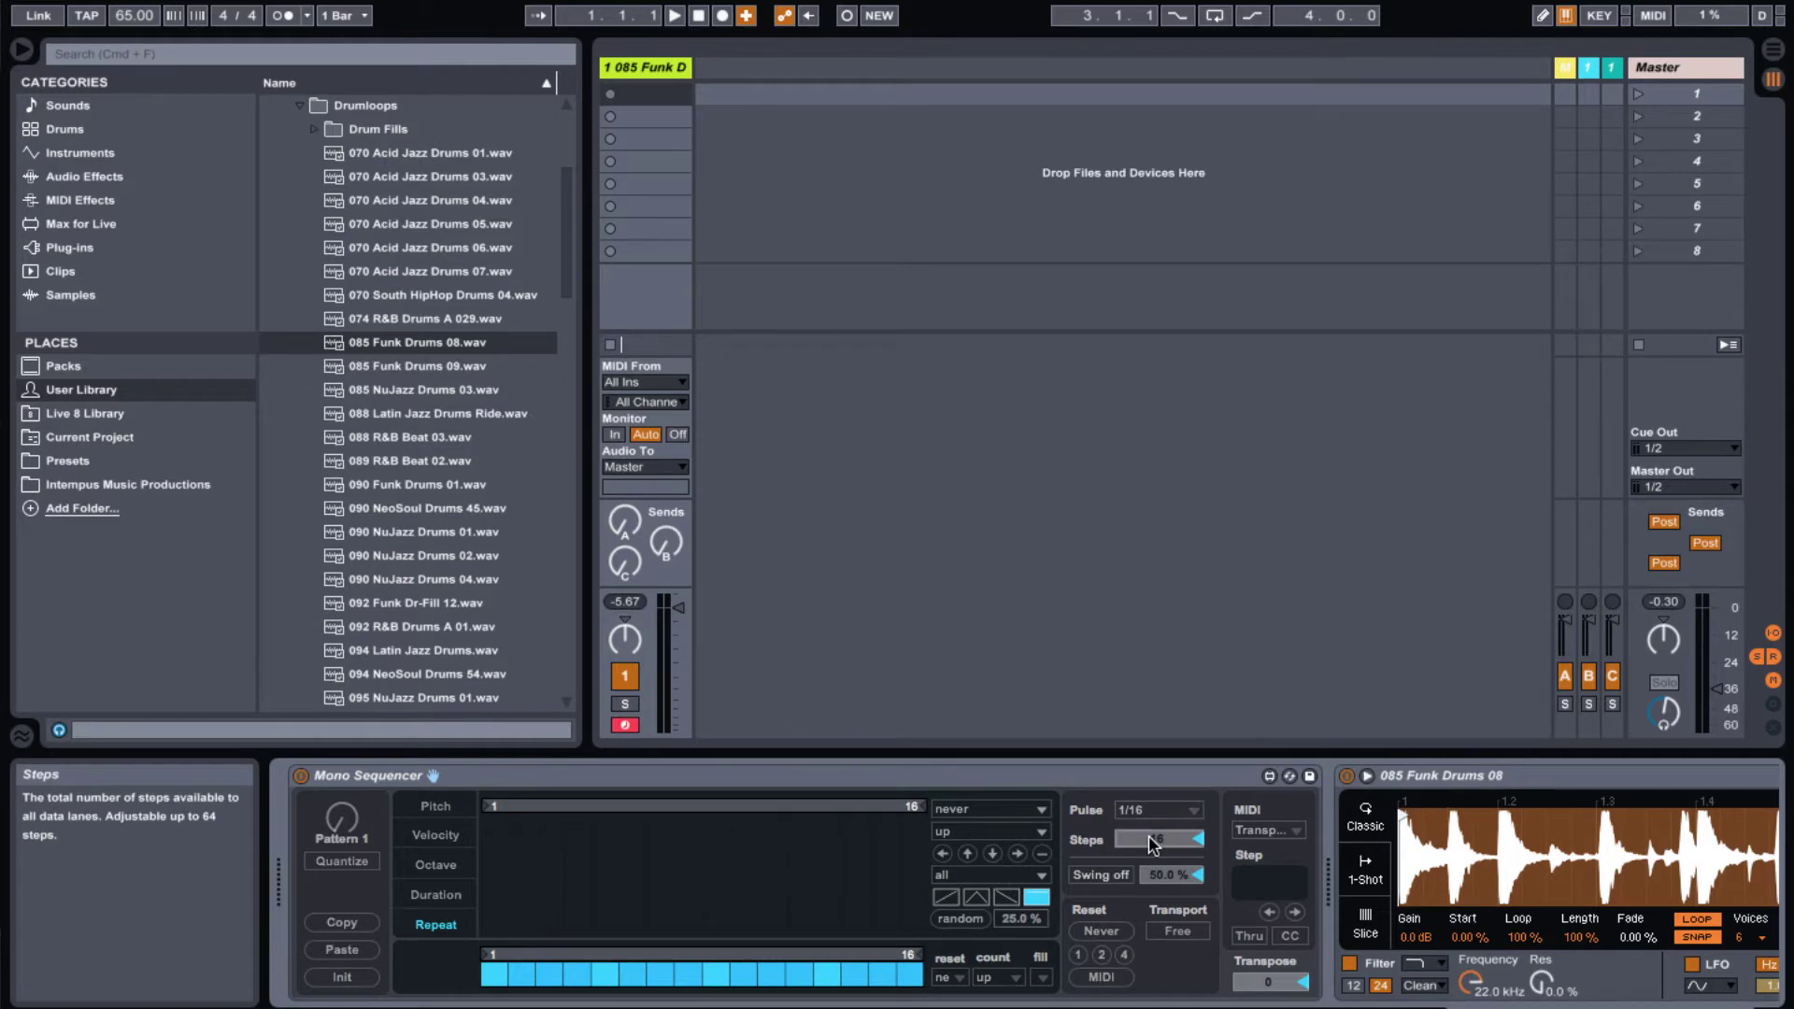
pyautogui.click(435, 805)
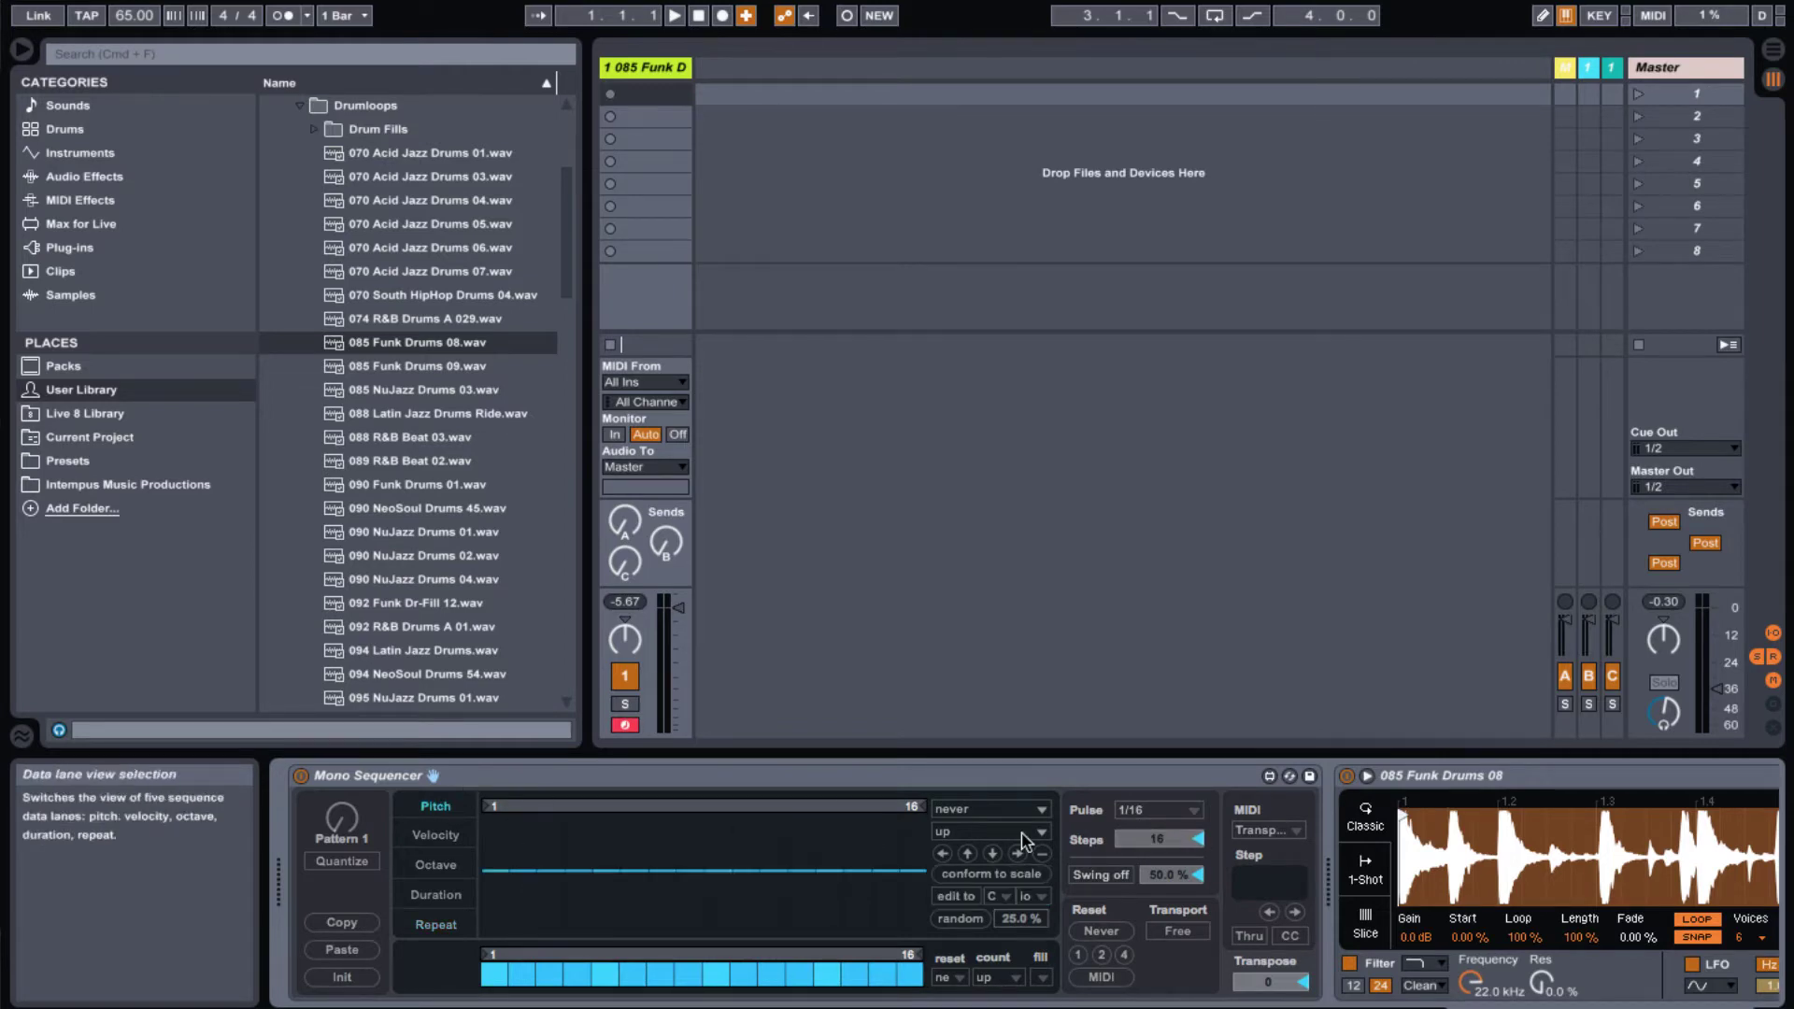
pyautogui.moveTo(1179, 838); pyautogui.dragTo(1067, 848)
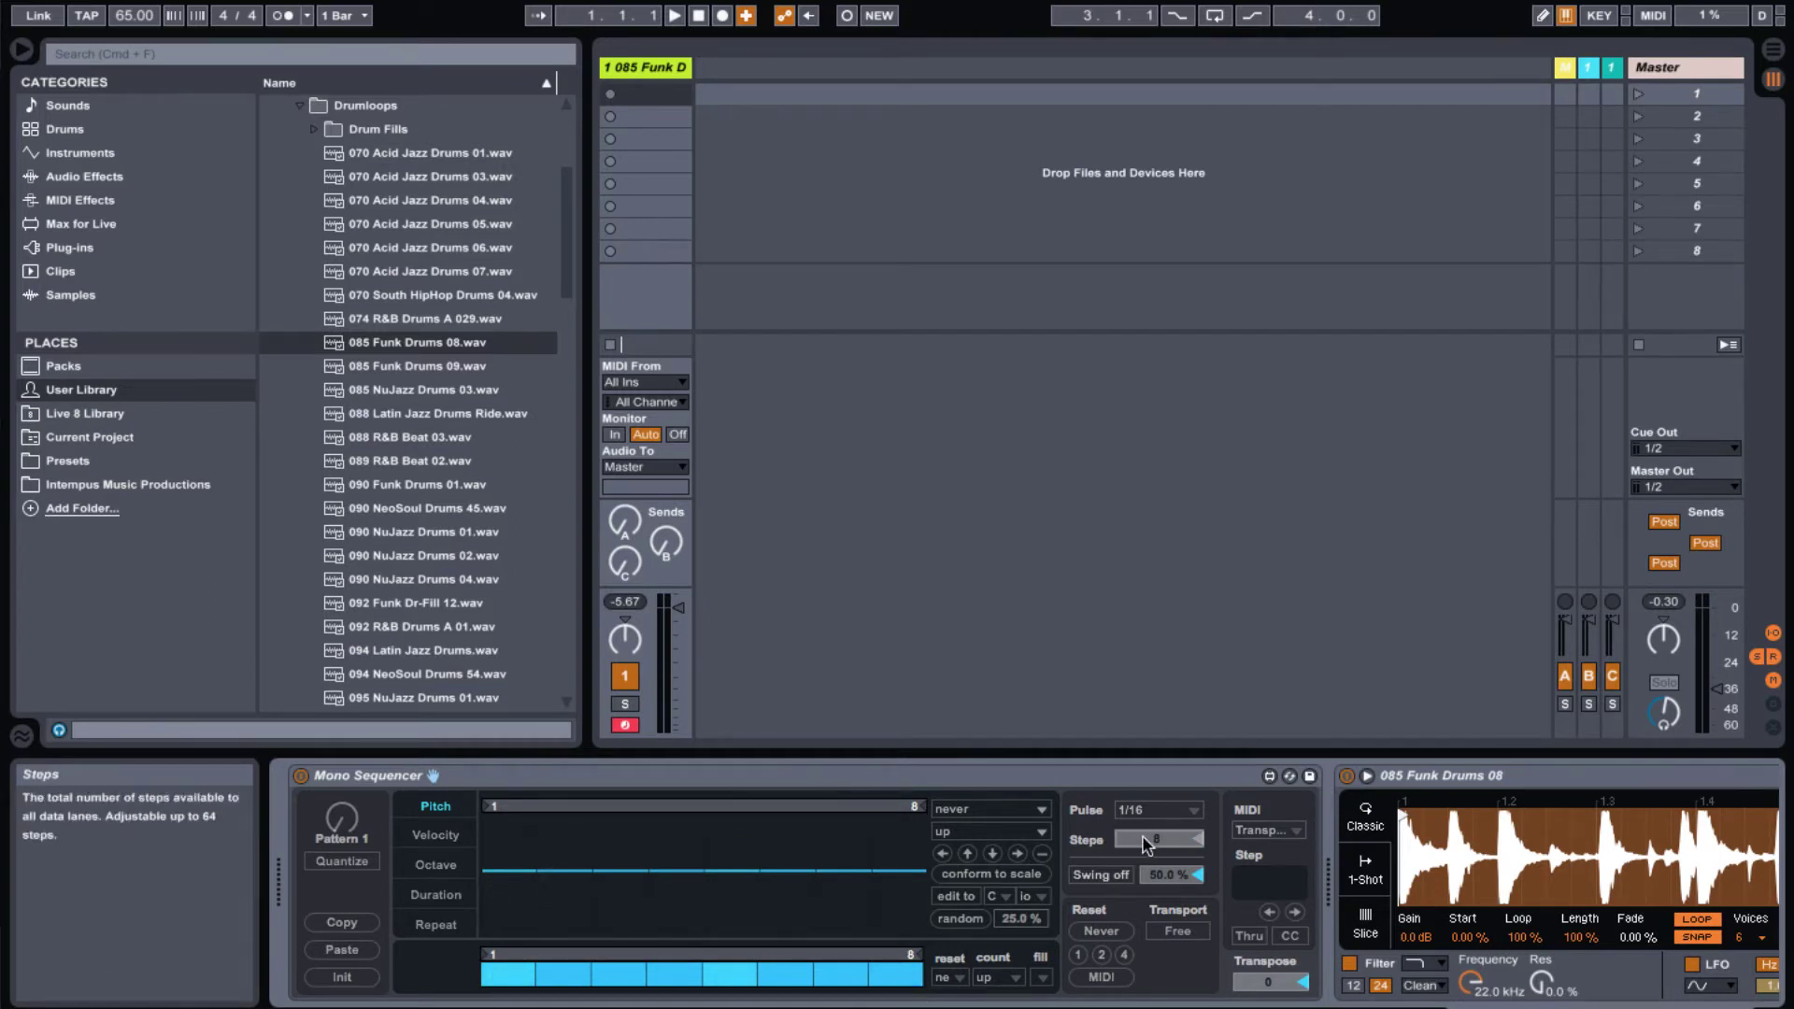
pyautogui.moveTo(1146, 843); pyautogui.dragTo(1149, 813)
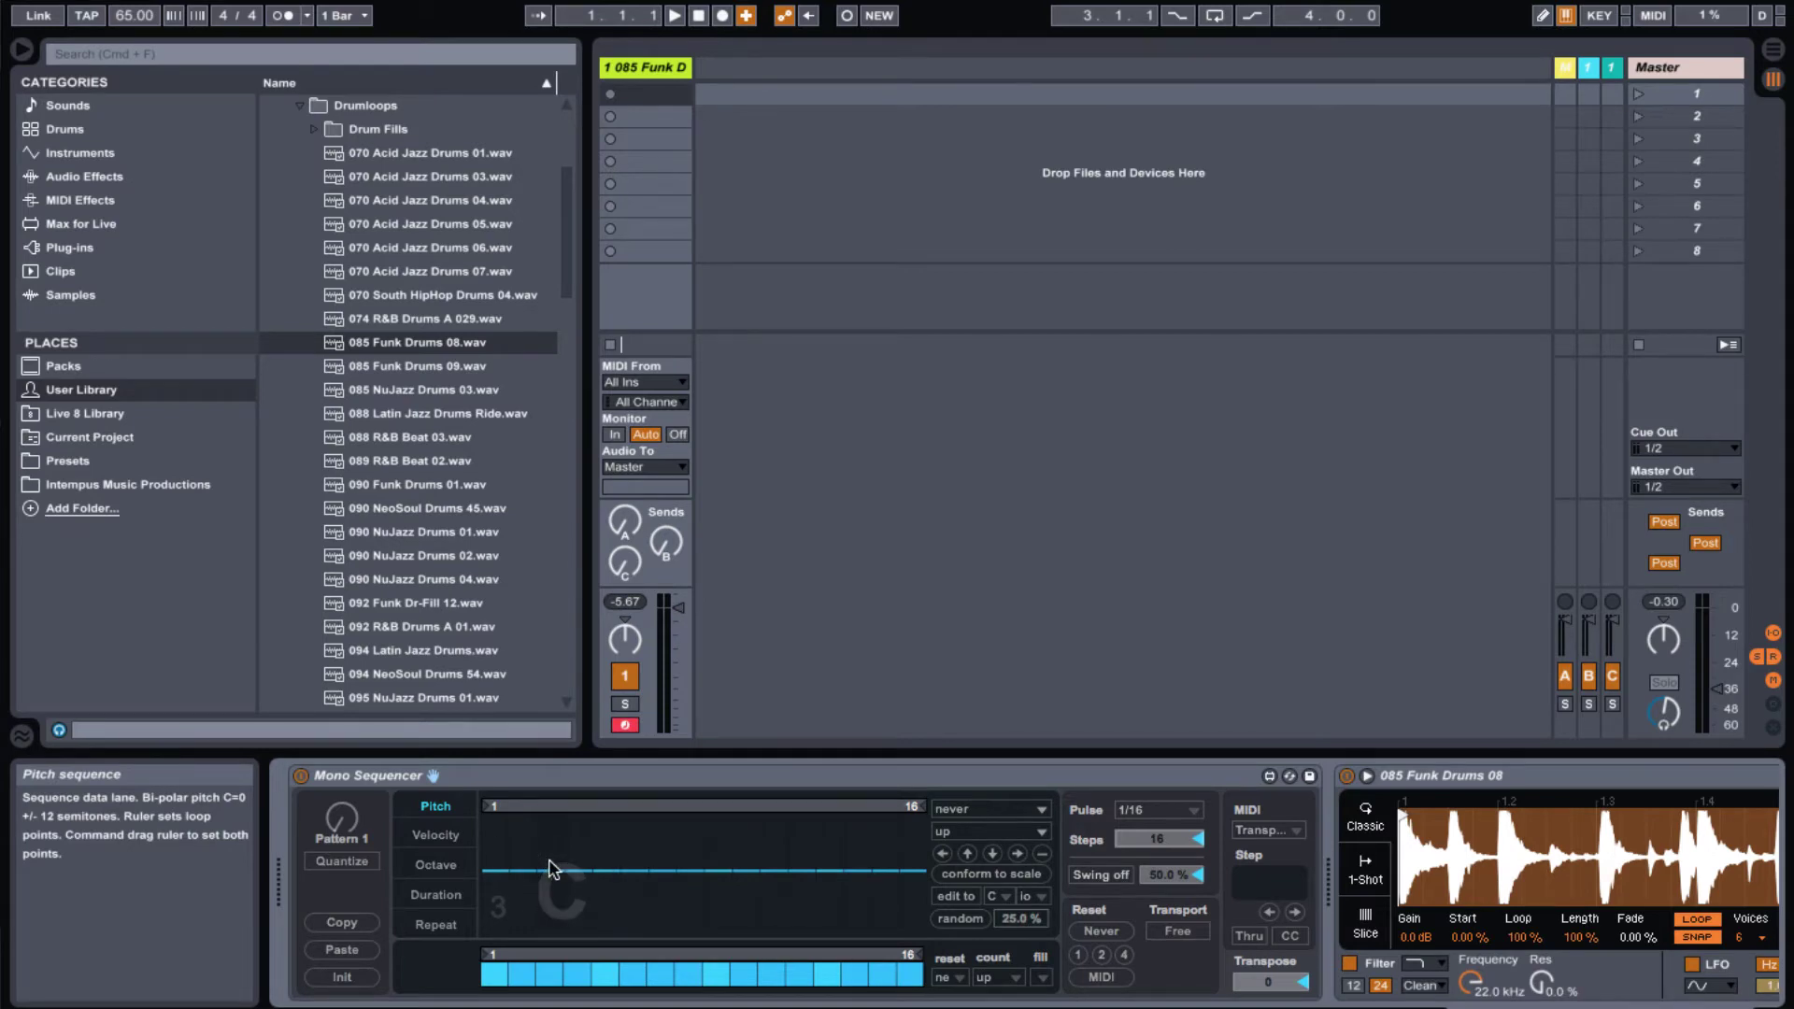
# - Start playback and turn on Mono Sequencer's Transport Sync so it follows the transport
pyautogui.press('space')
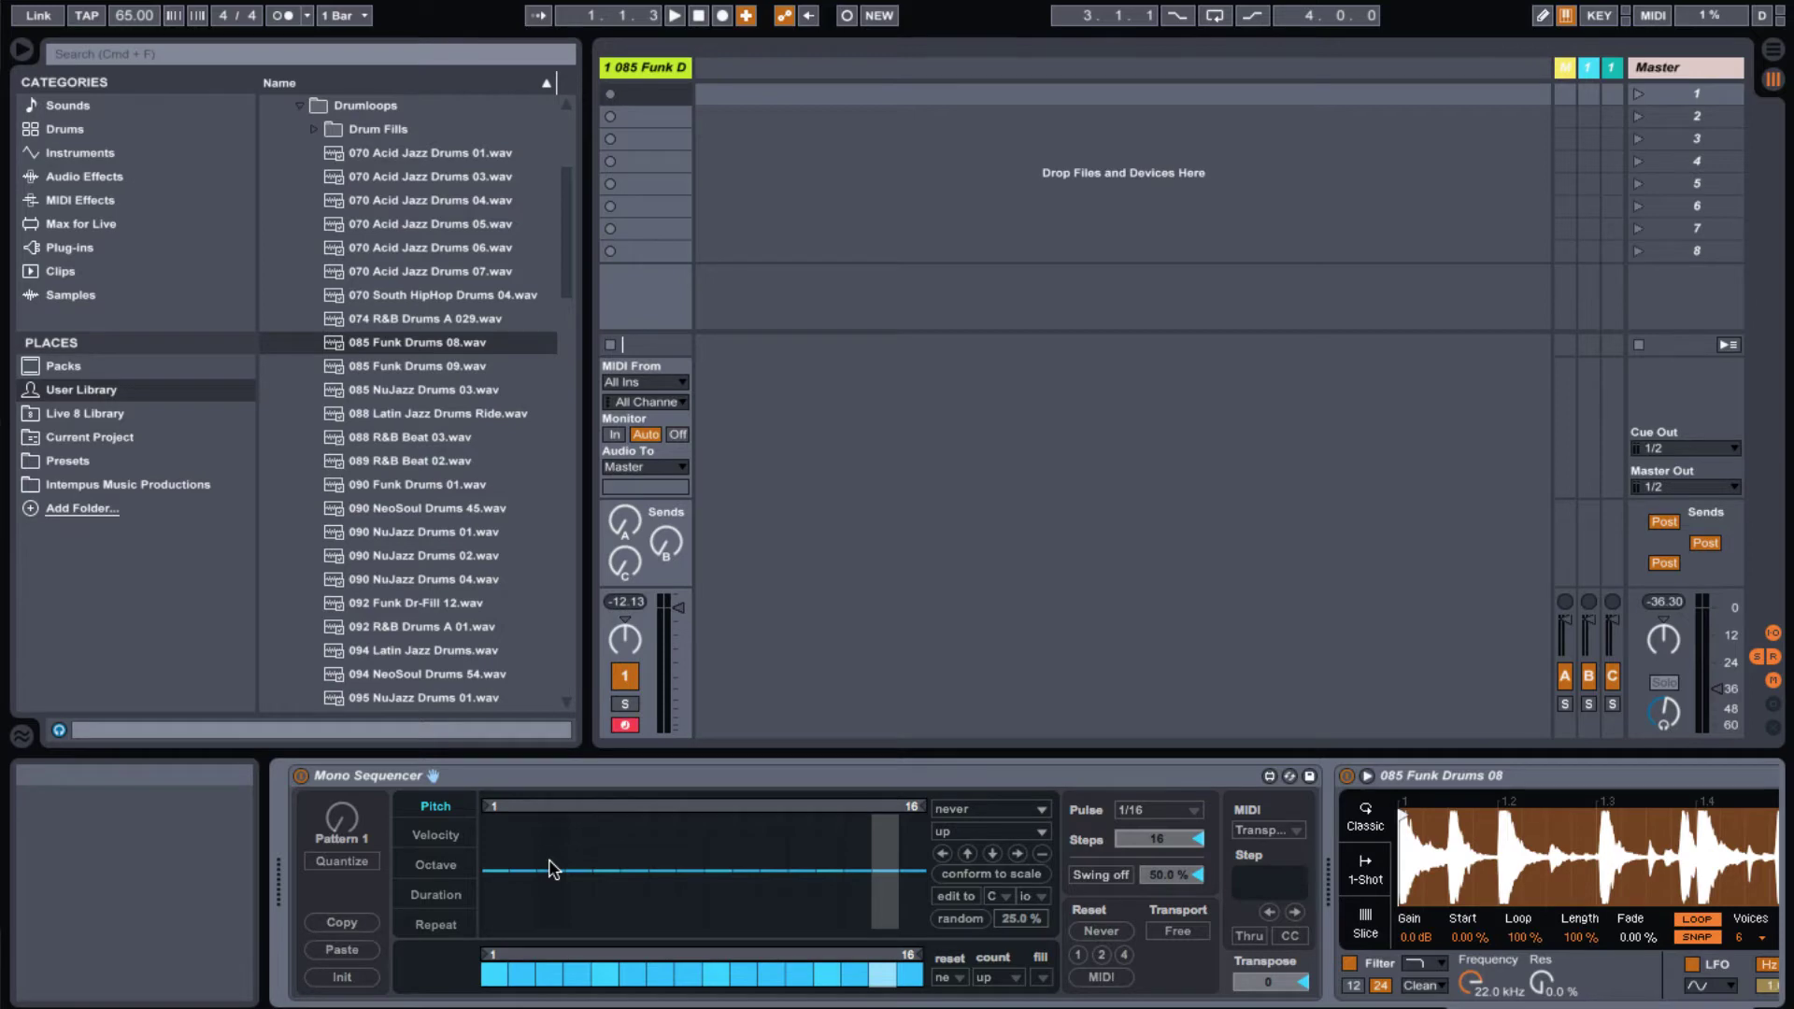
pyautogui.moveTo(1167, 936)
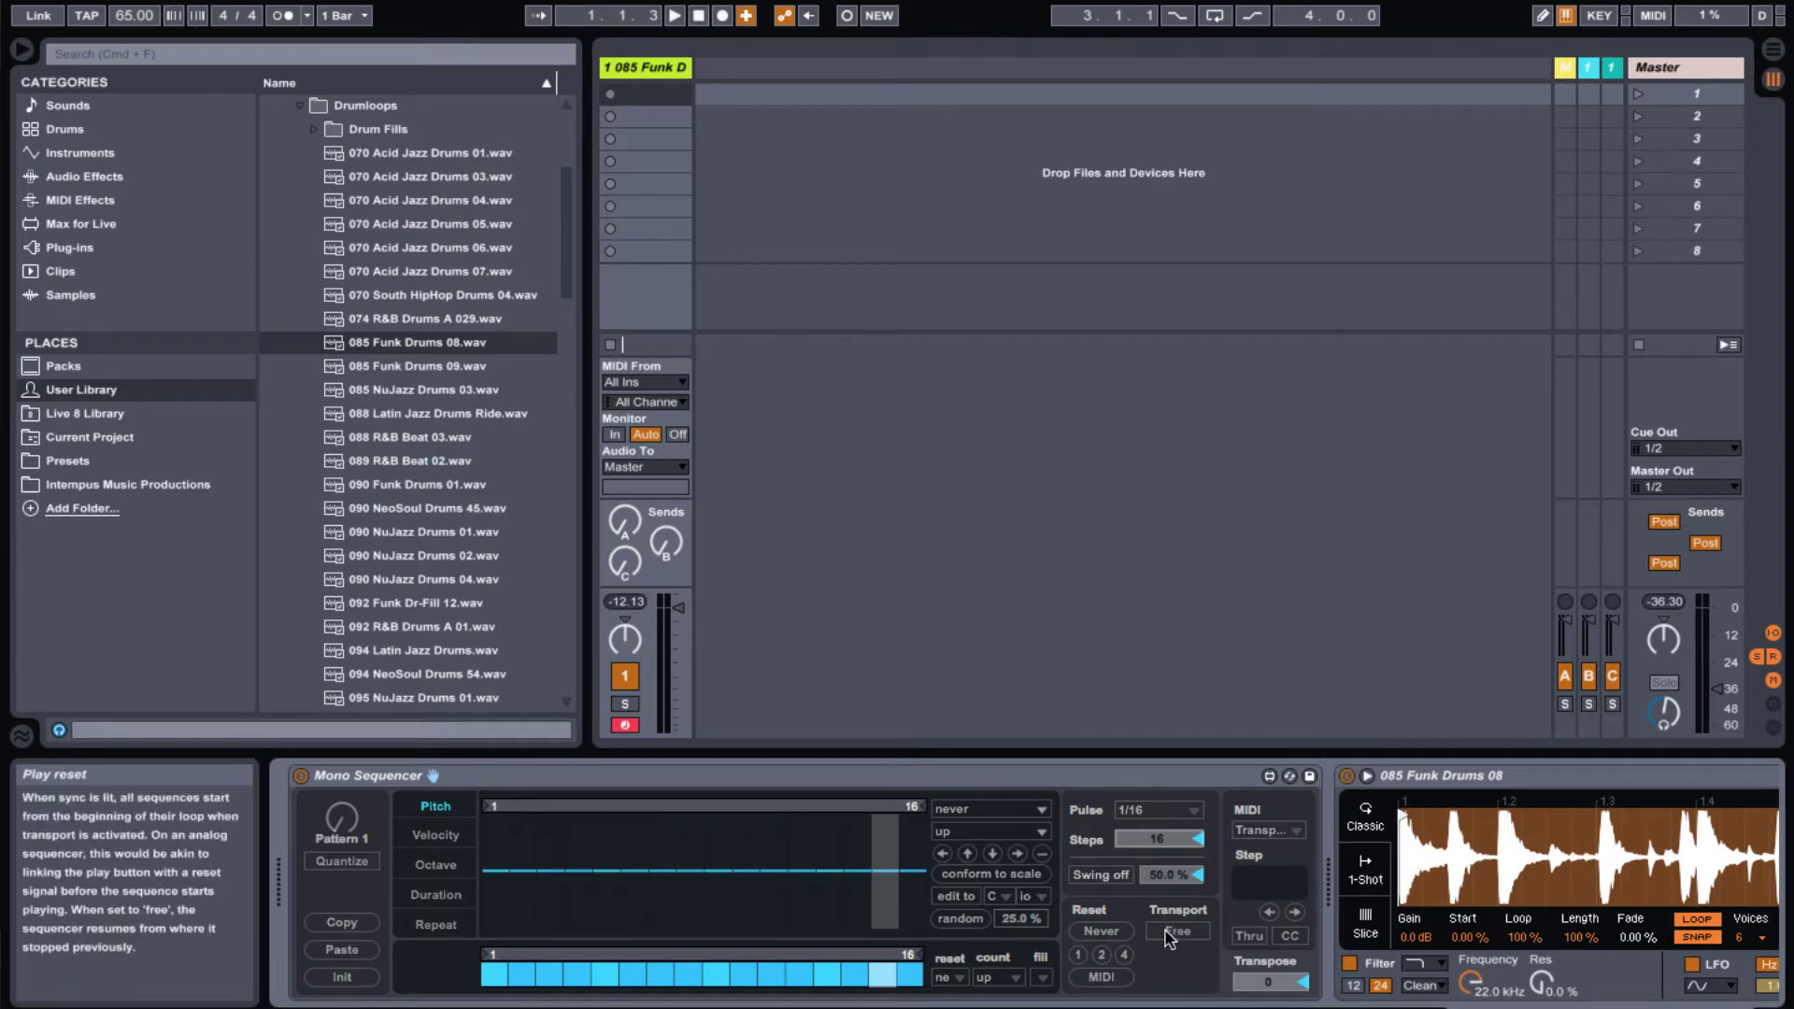
pyautogui.click(1167, 934)
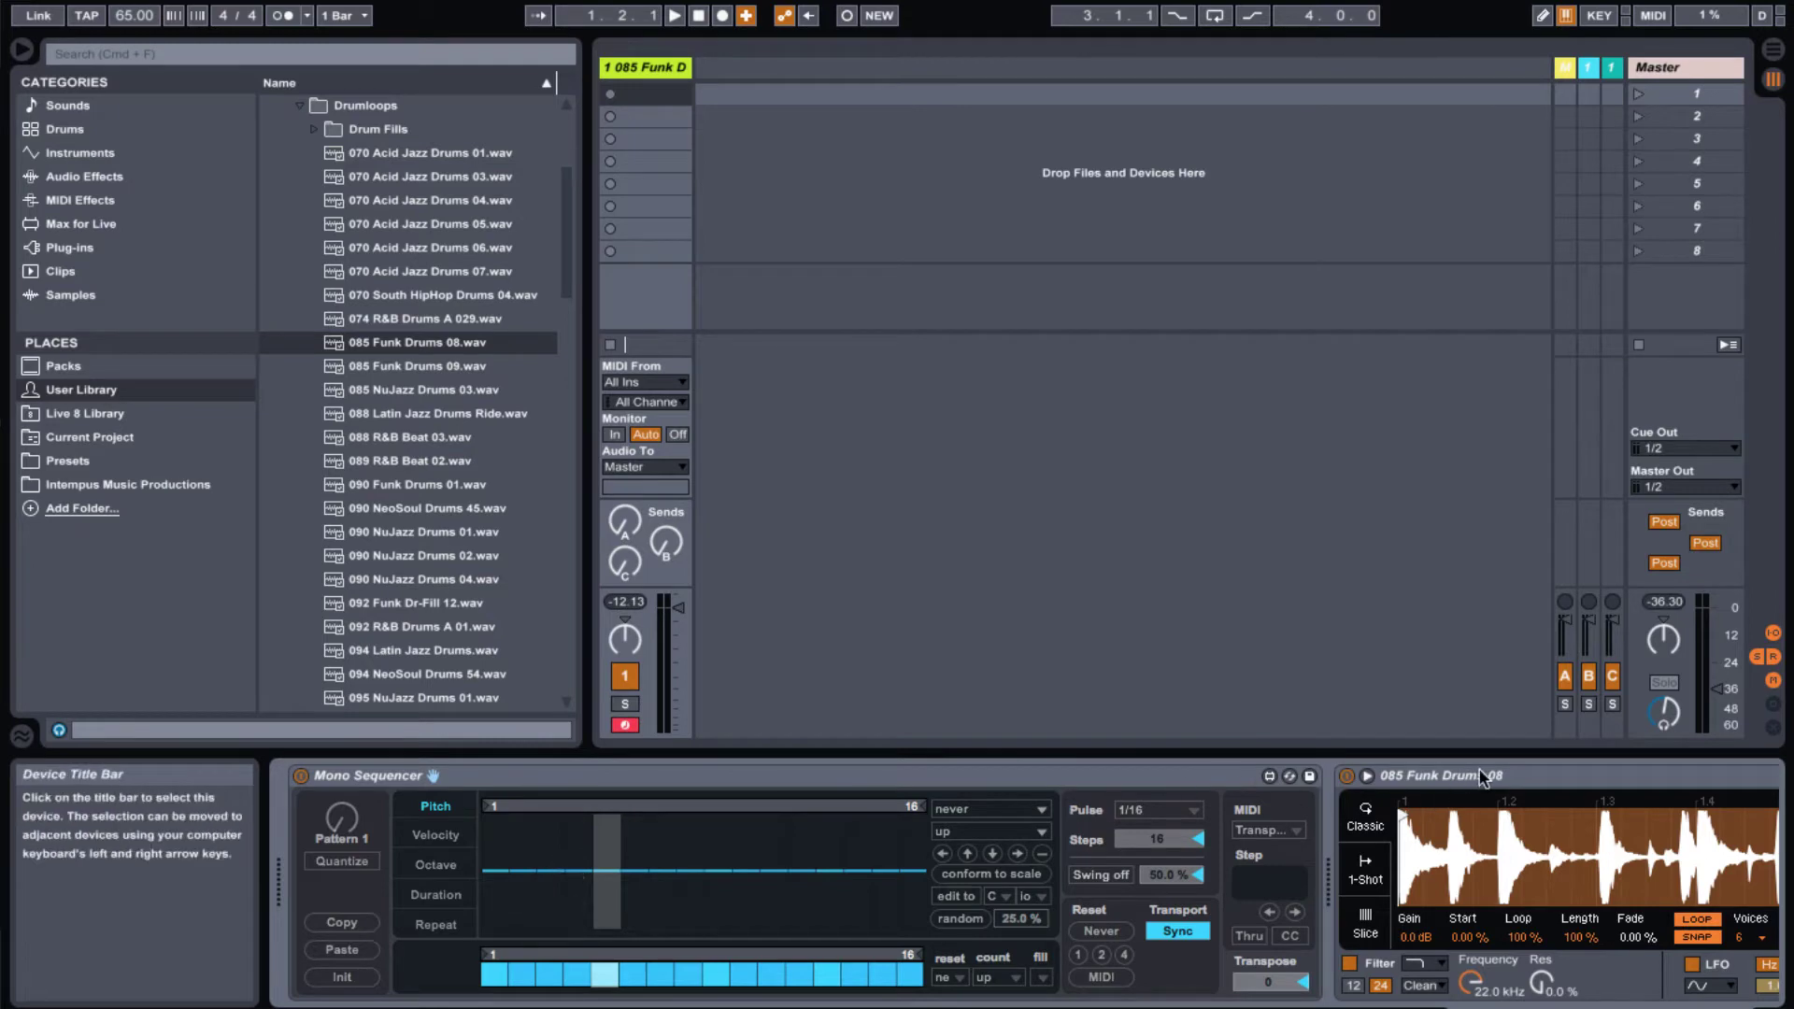
pyautogui.hscroll(5, 1479, 848)
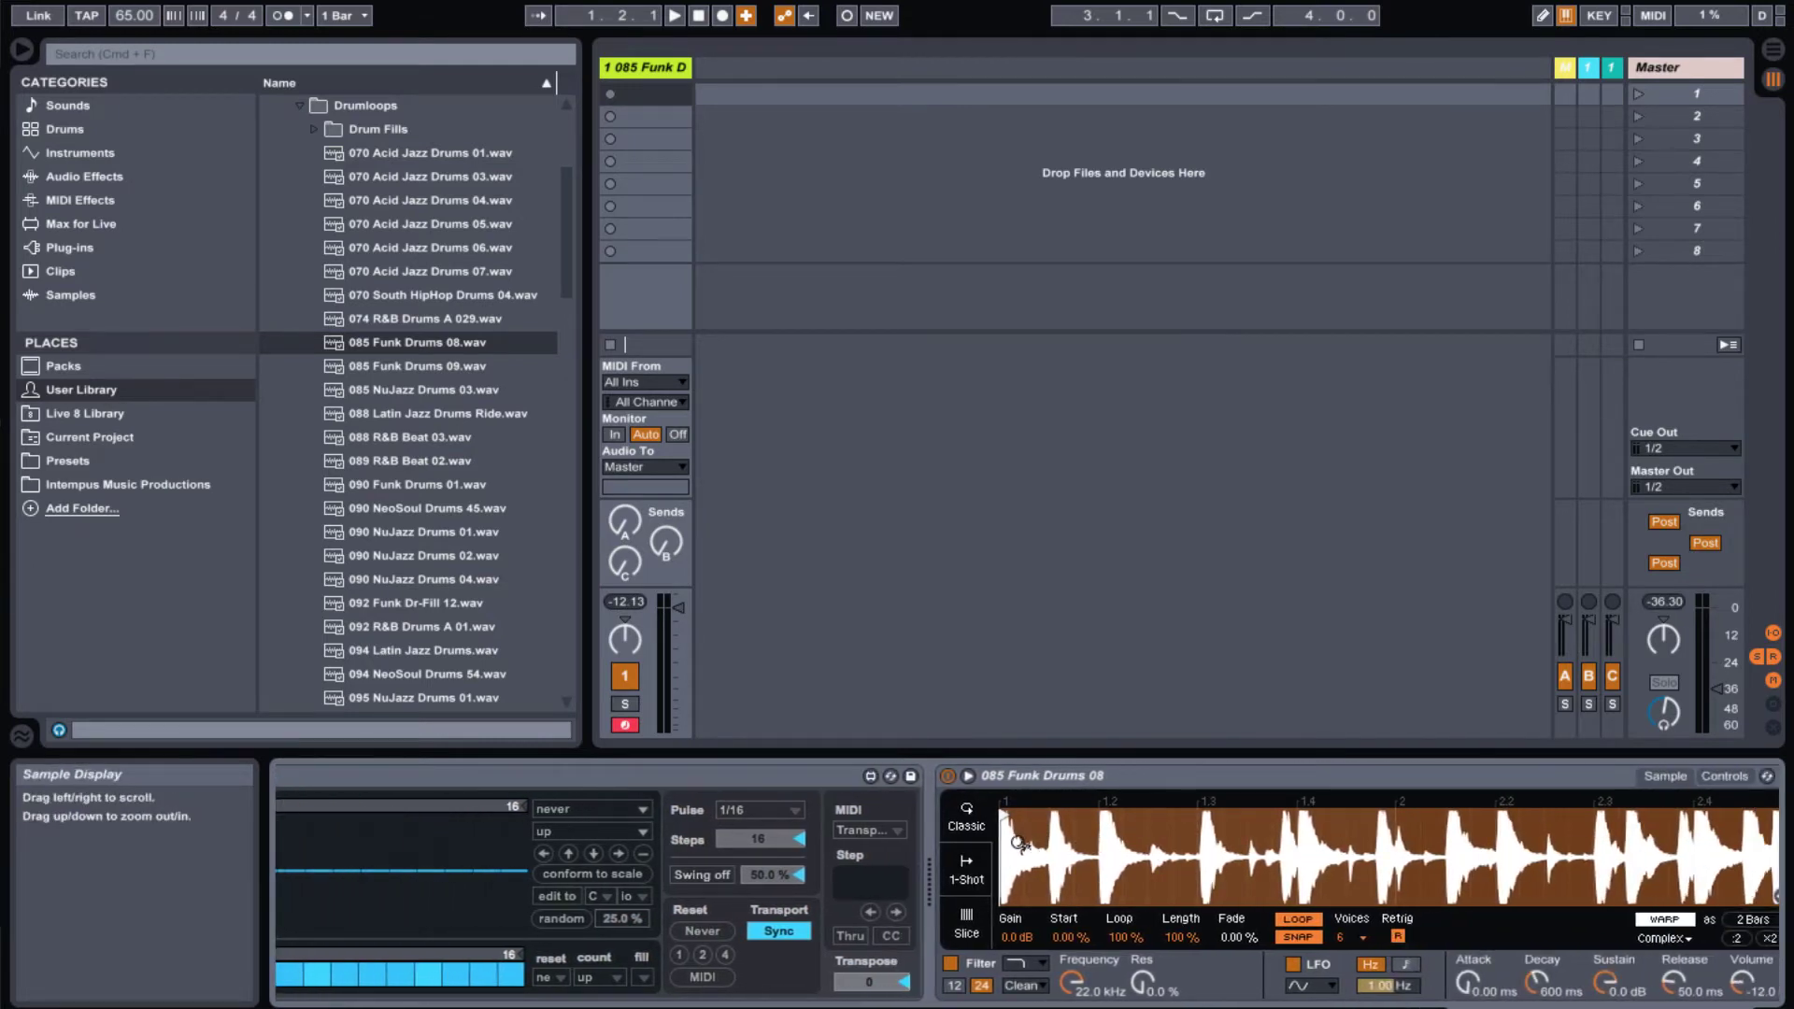
pyautogui.moveTo(1017, 888); pyautogui.dragTo(1017, 852)
pyautogui.press('space')
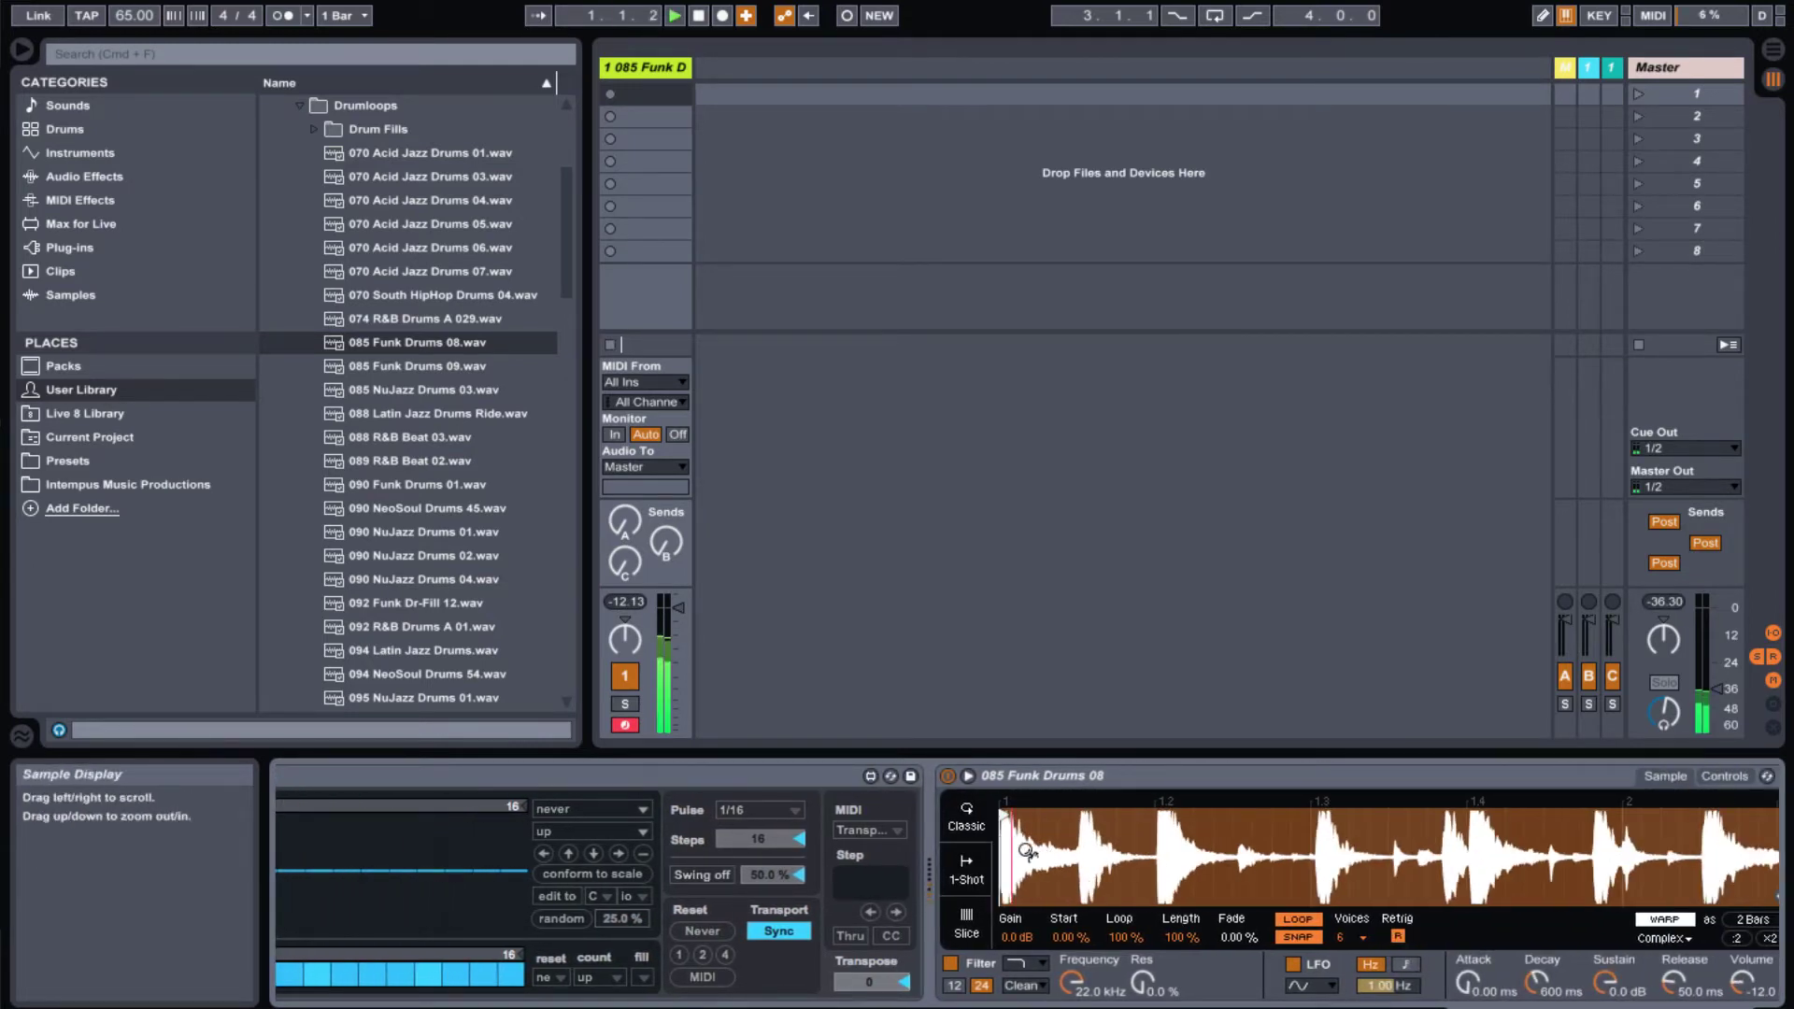
pyautogui.moveTo(1016, 852); pyautogui.dragTo(1023, 850)
pyautogui.hscroll(-5, 816, 878)
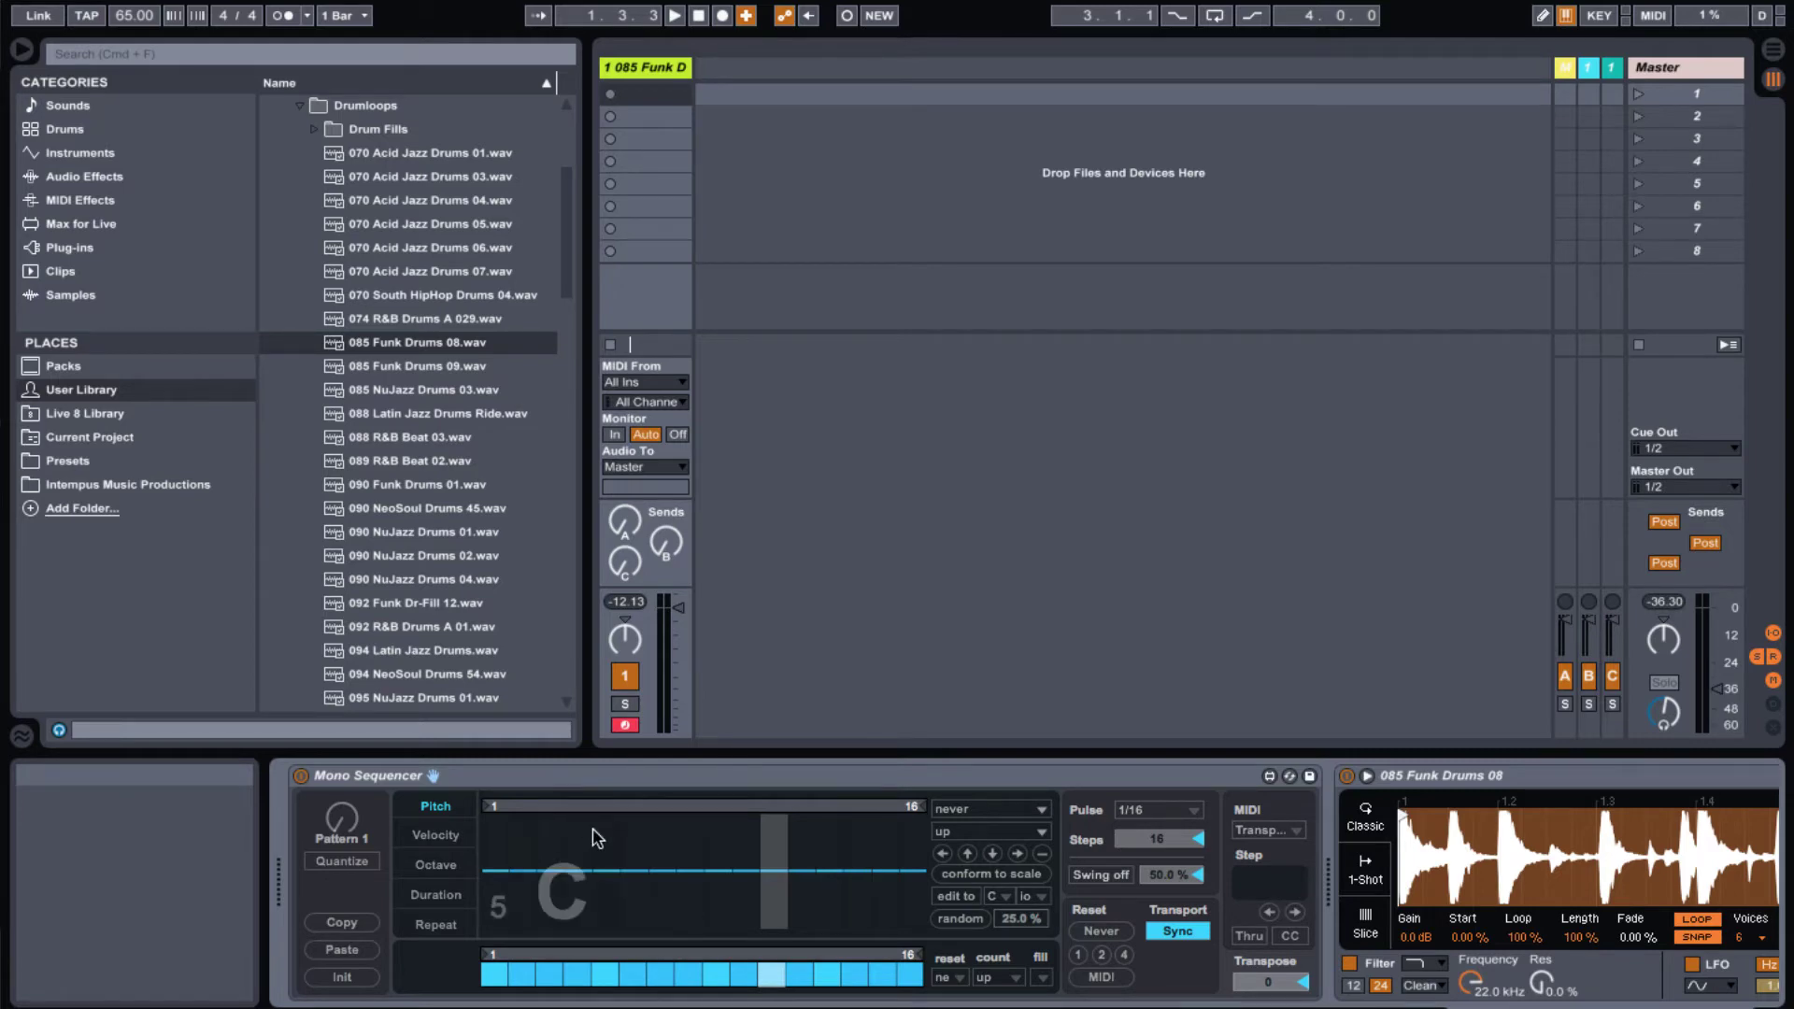
# - Look through the Velocity, Octave, Duration and Repeat lanes, then return to the Pitch lane
pyautogui.click(433, 834)
pyautogui.click(436, 865)
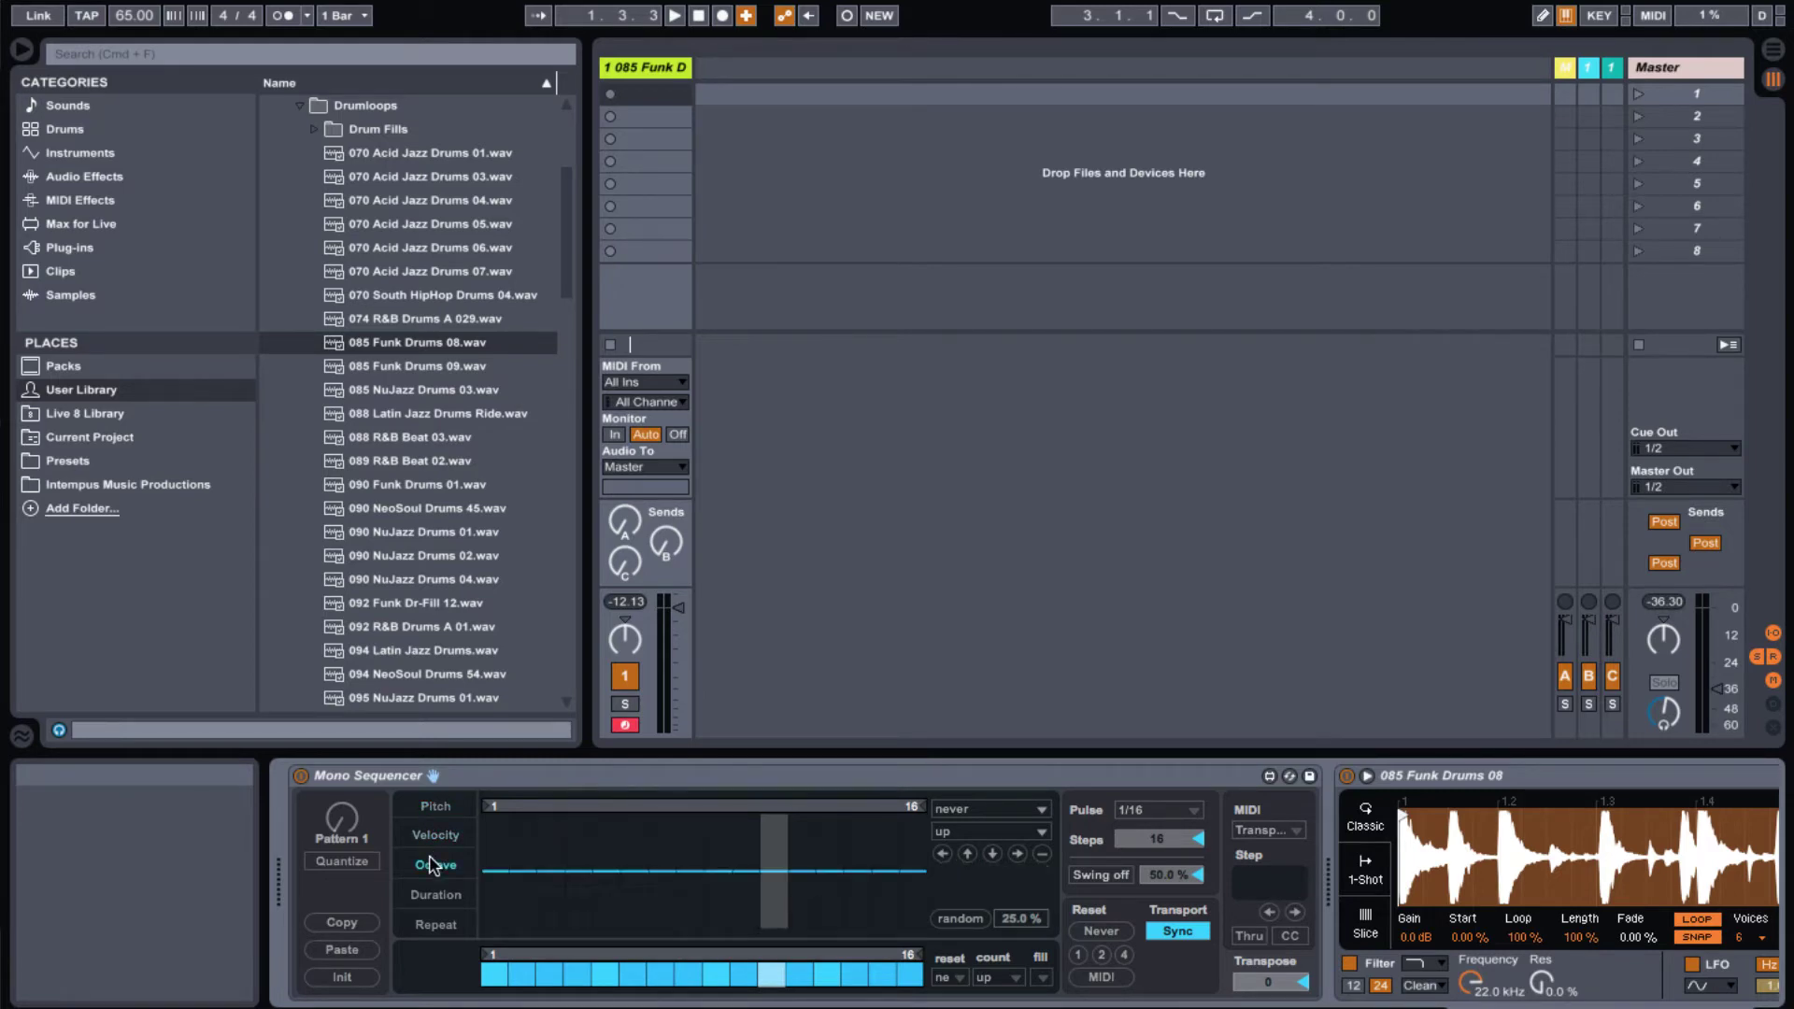
pyautogui.click(435, 894)
pyautogui.click(436, 924)
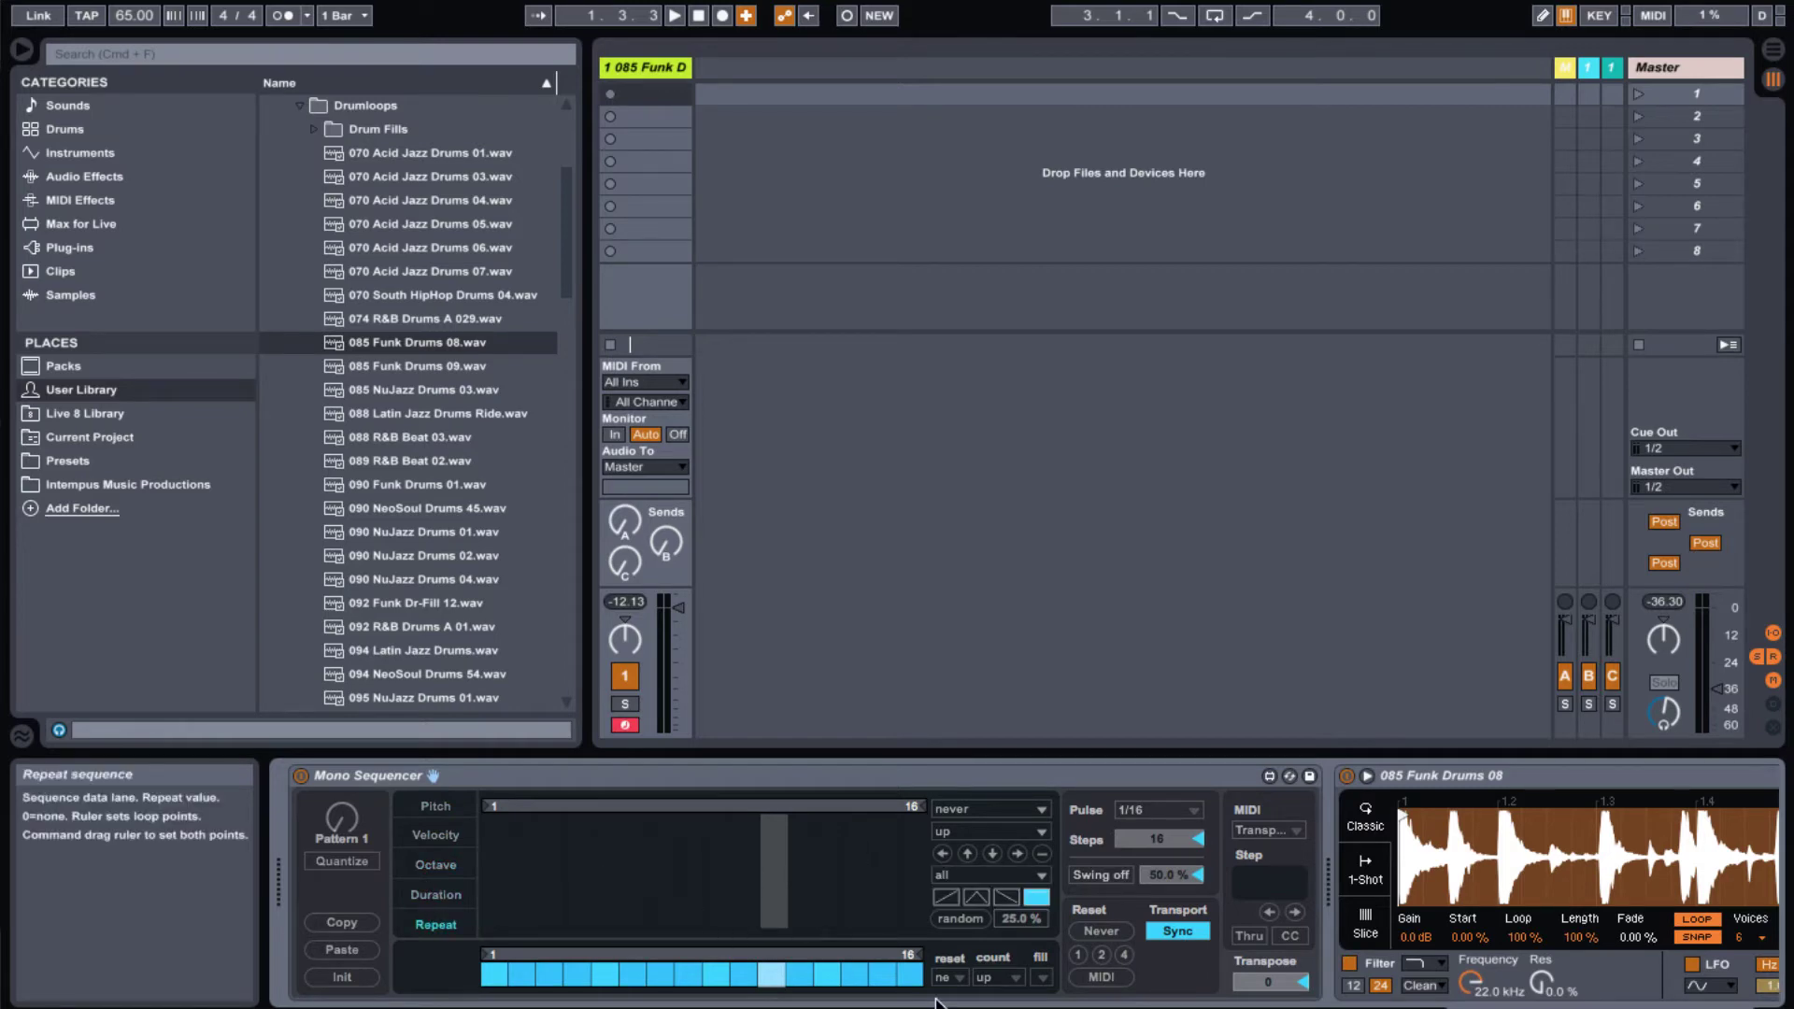
pyautogui.click(435, 805)
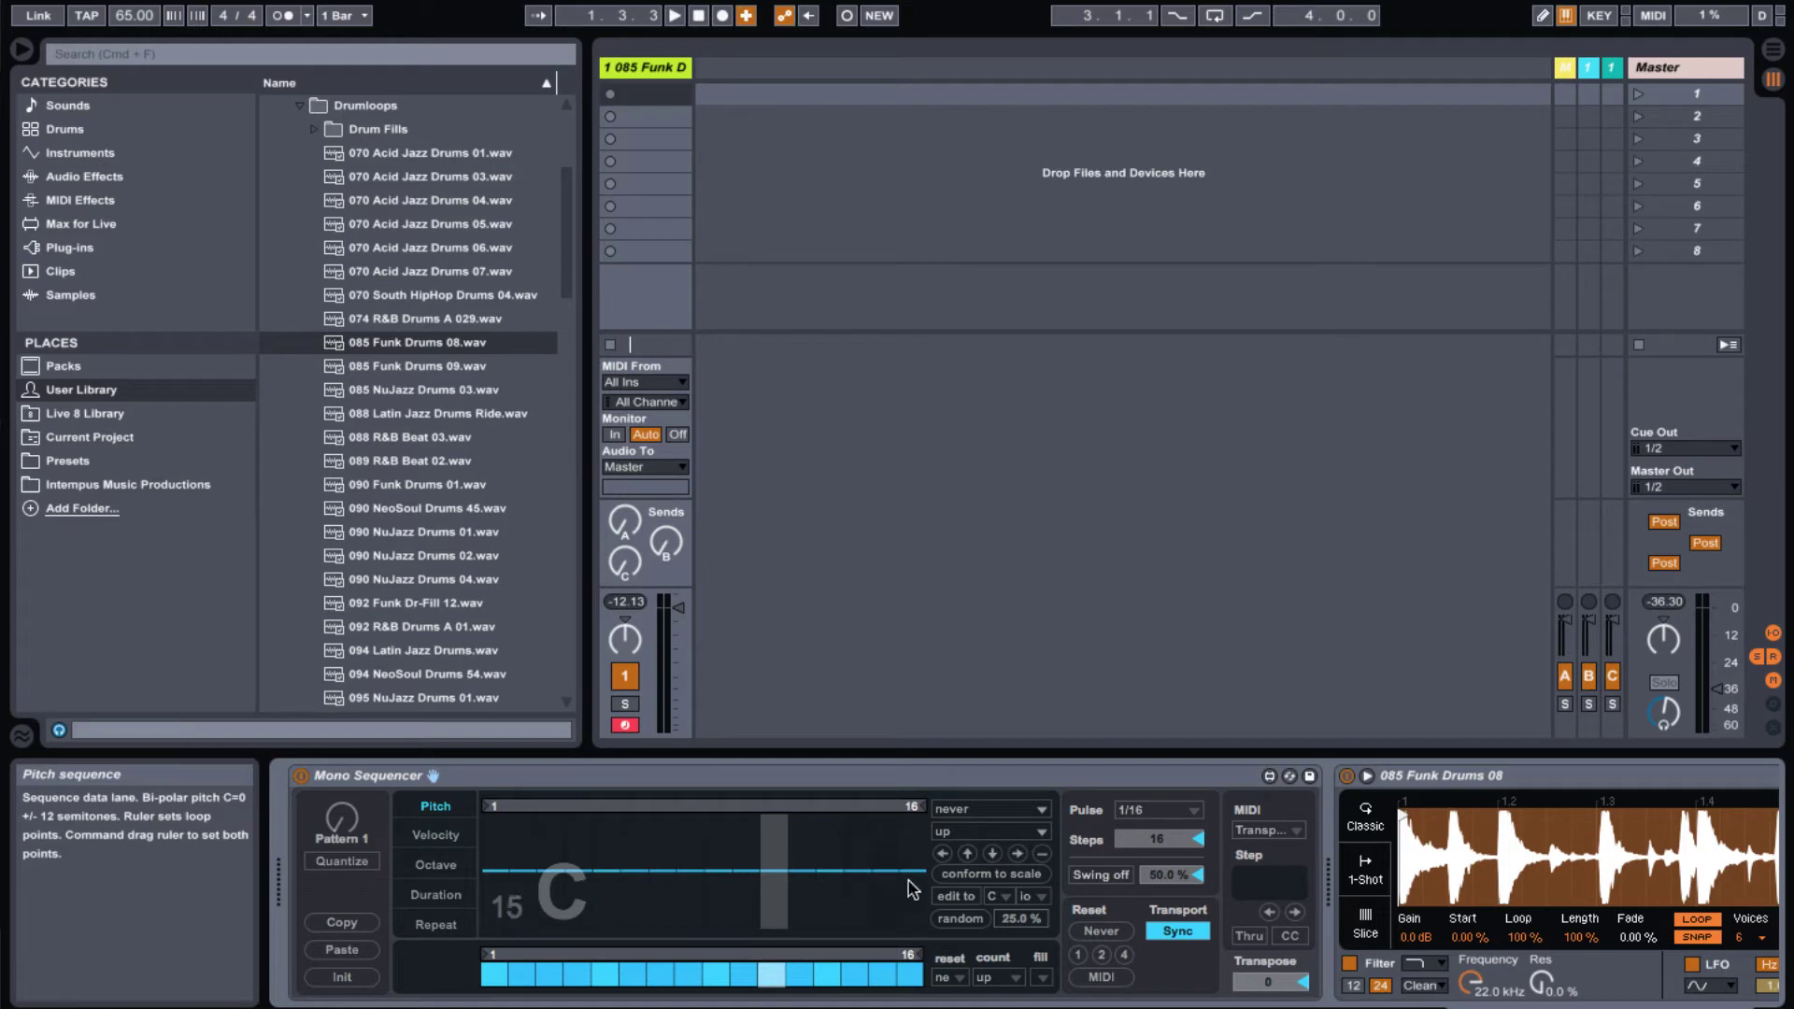
# - Set the random amount to 33.7 %, randomize the pitch steps and play the result
pyautogui.moveTo(1020, 918); pyautogui.dragTo(1020, 901)
pyautogui.moveTo(1016, 918); pyautogui.dragTo(1016, 930)
pyautogui.click(957, 920)
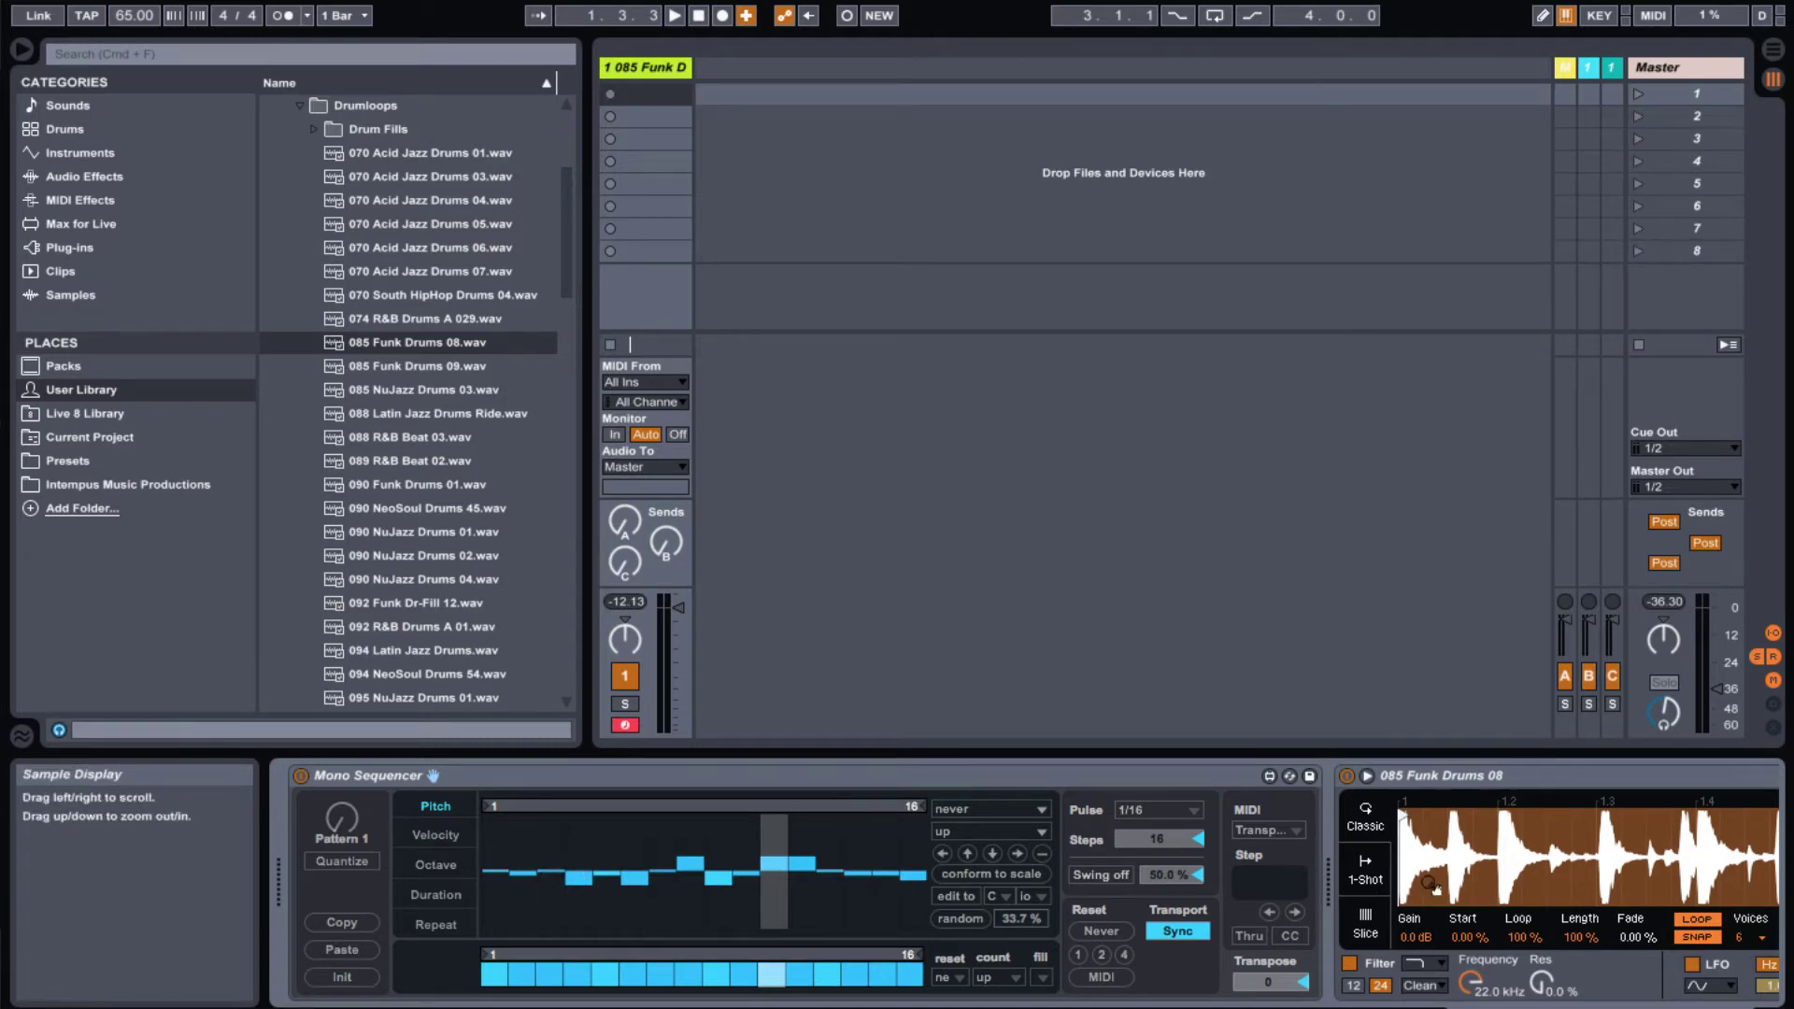
pyautogui.press('space')
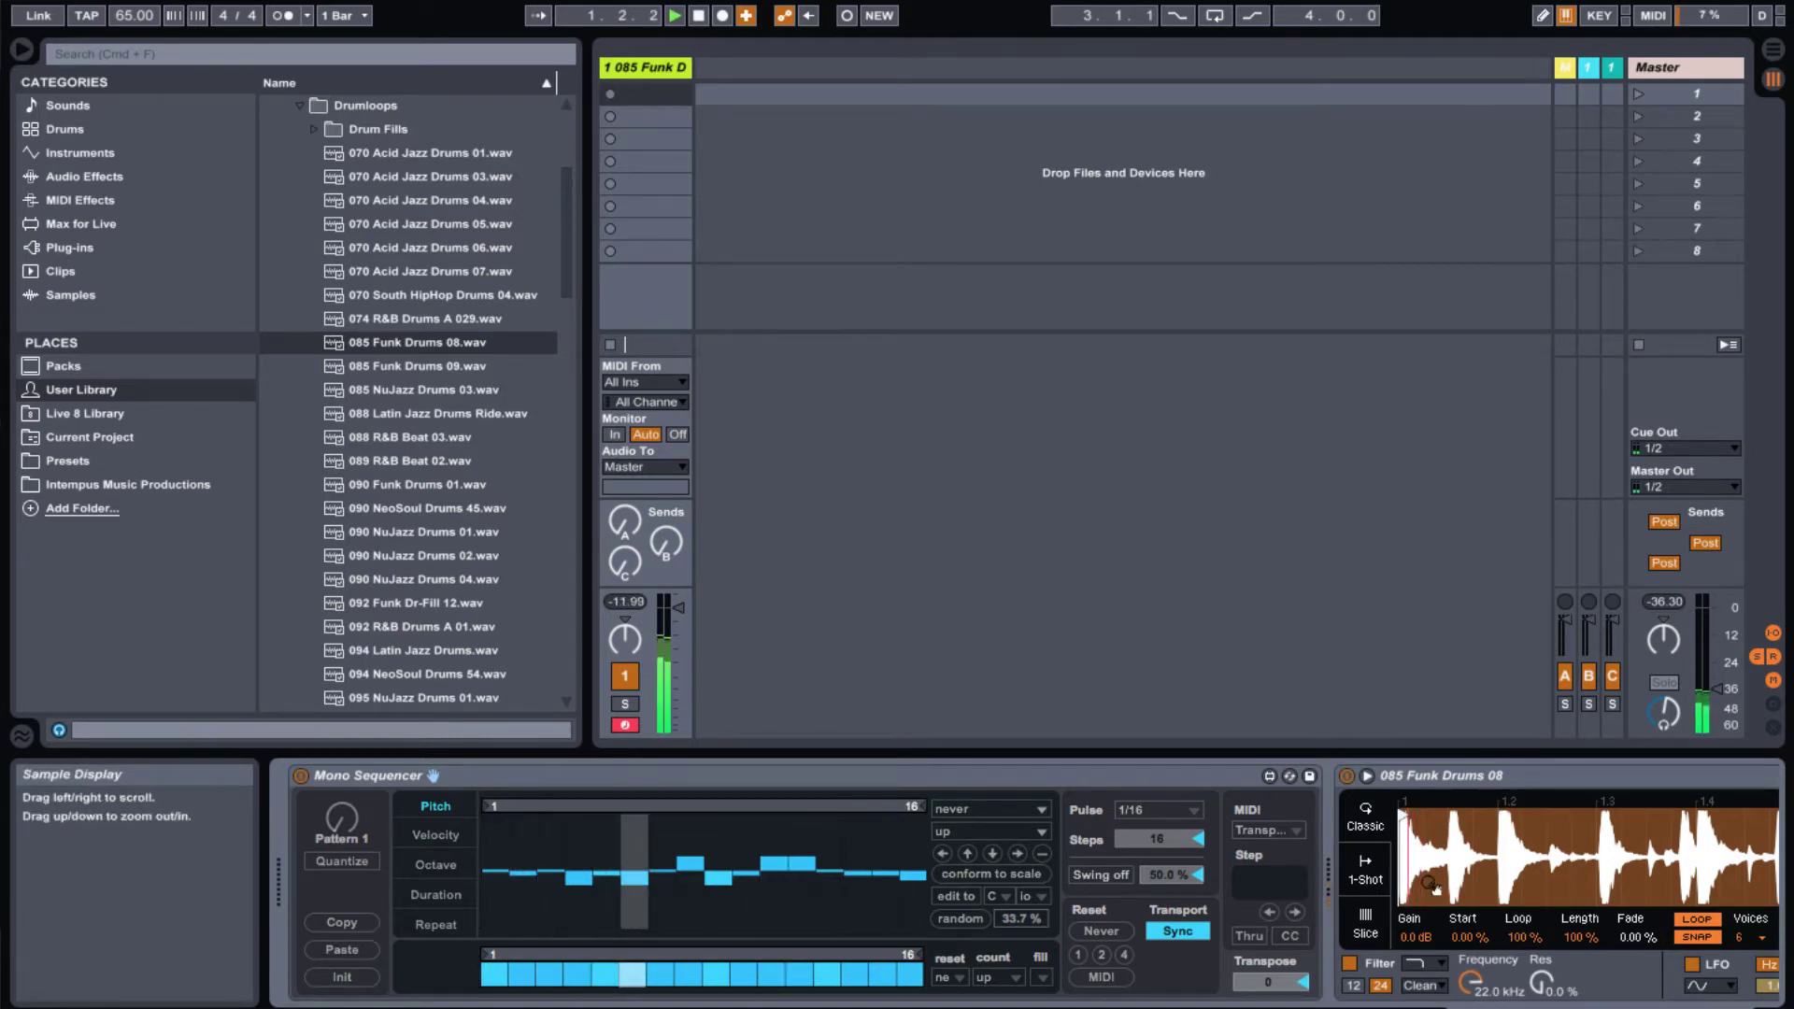
pyautogui.click(434, 836)
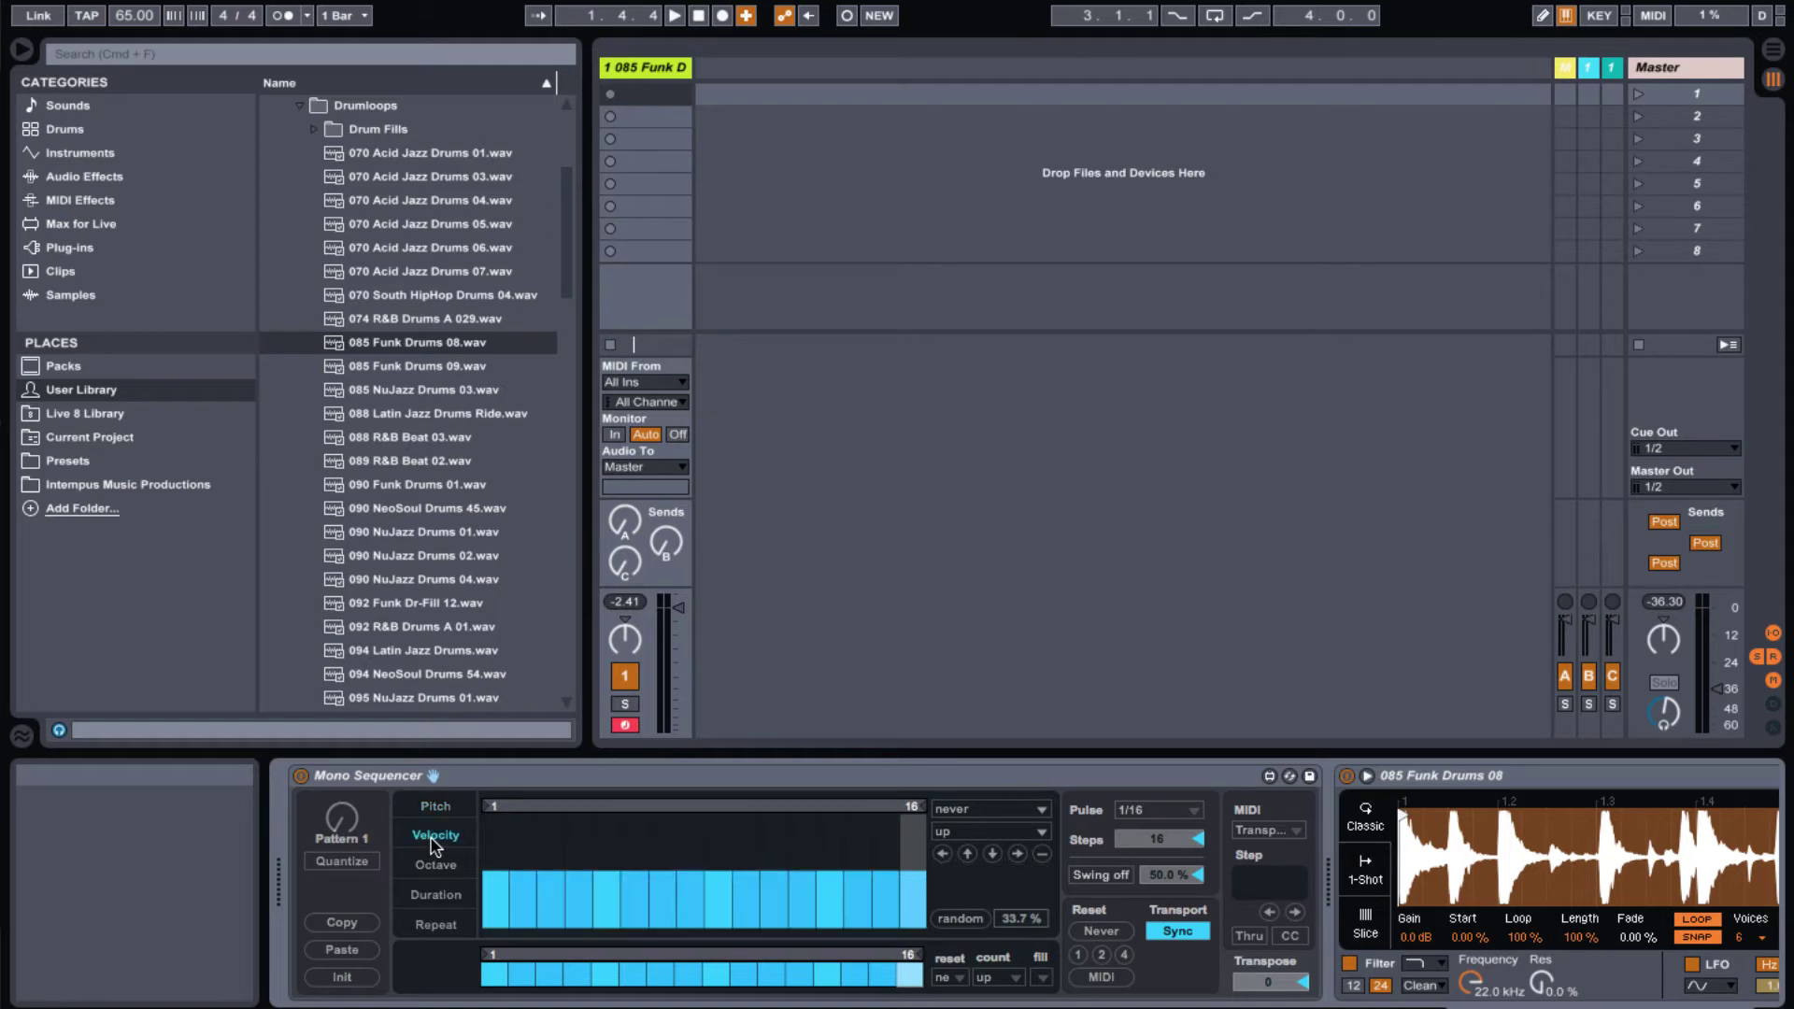
# - Randomize the sixteen step velocities and audition them, also checking the Octave lane
pyautogui.click(960, 919)
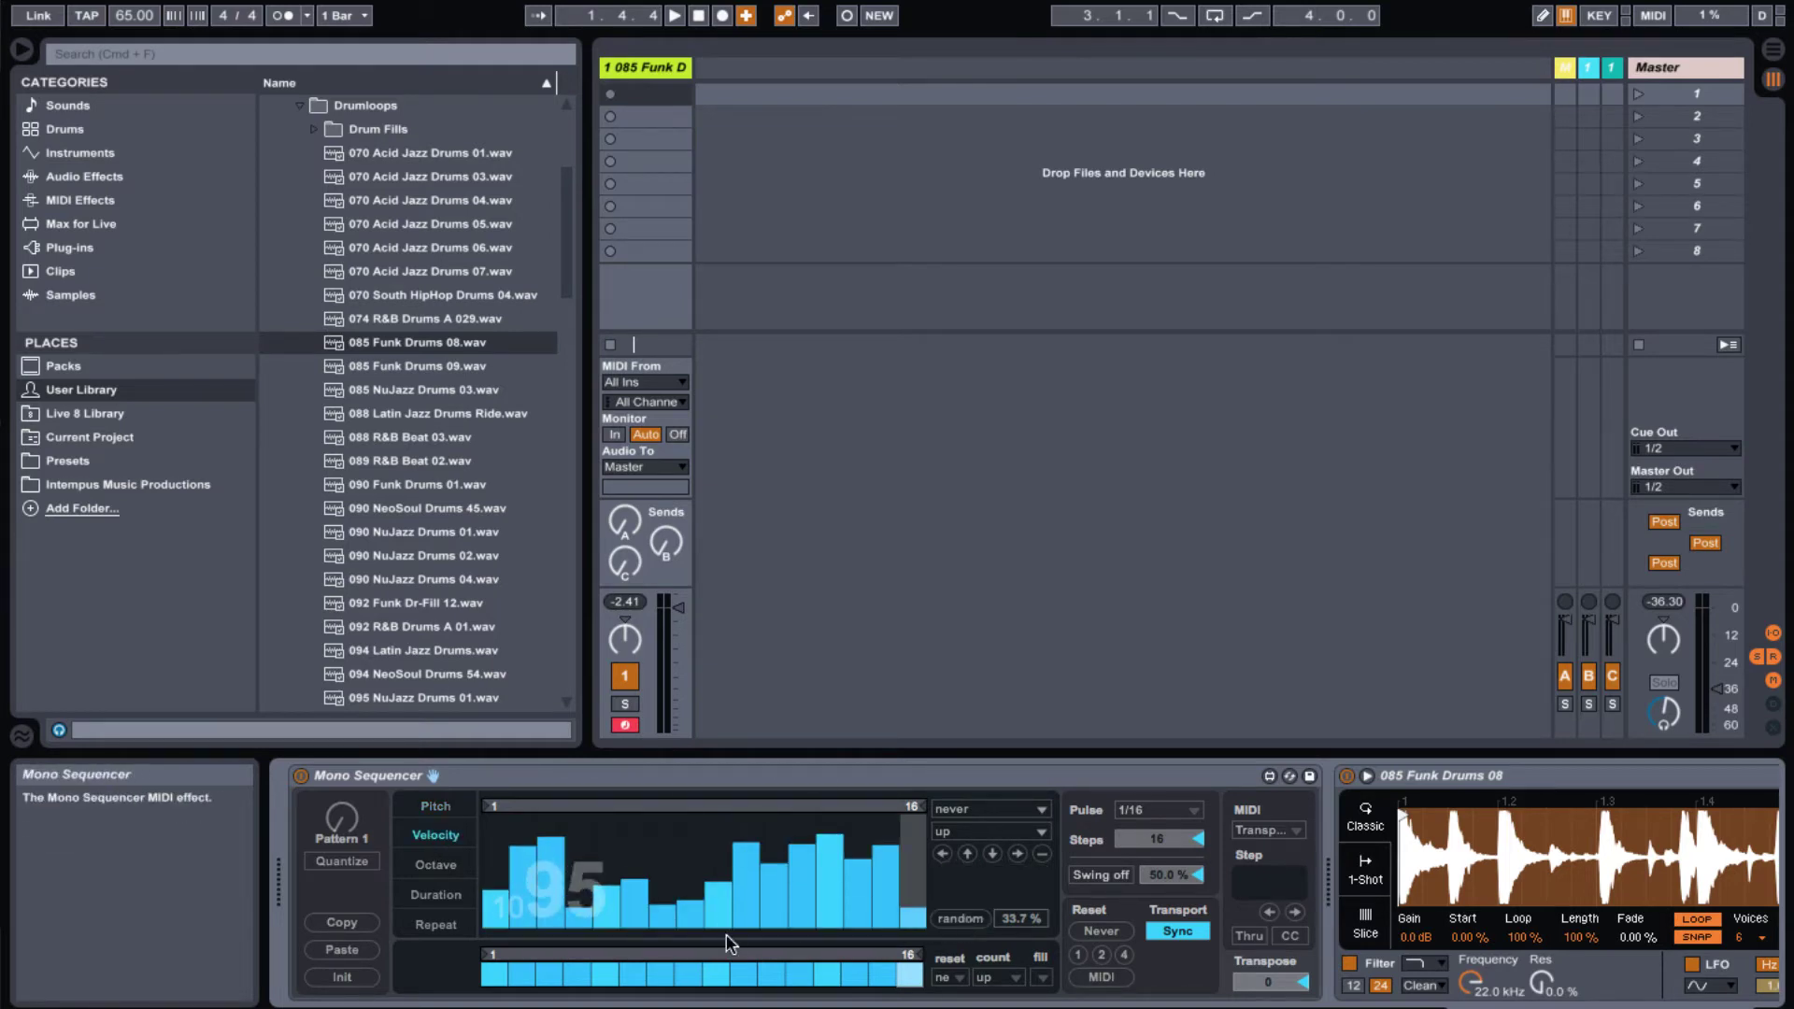
pyautogui.press('space')
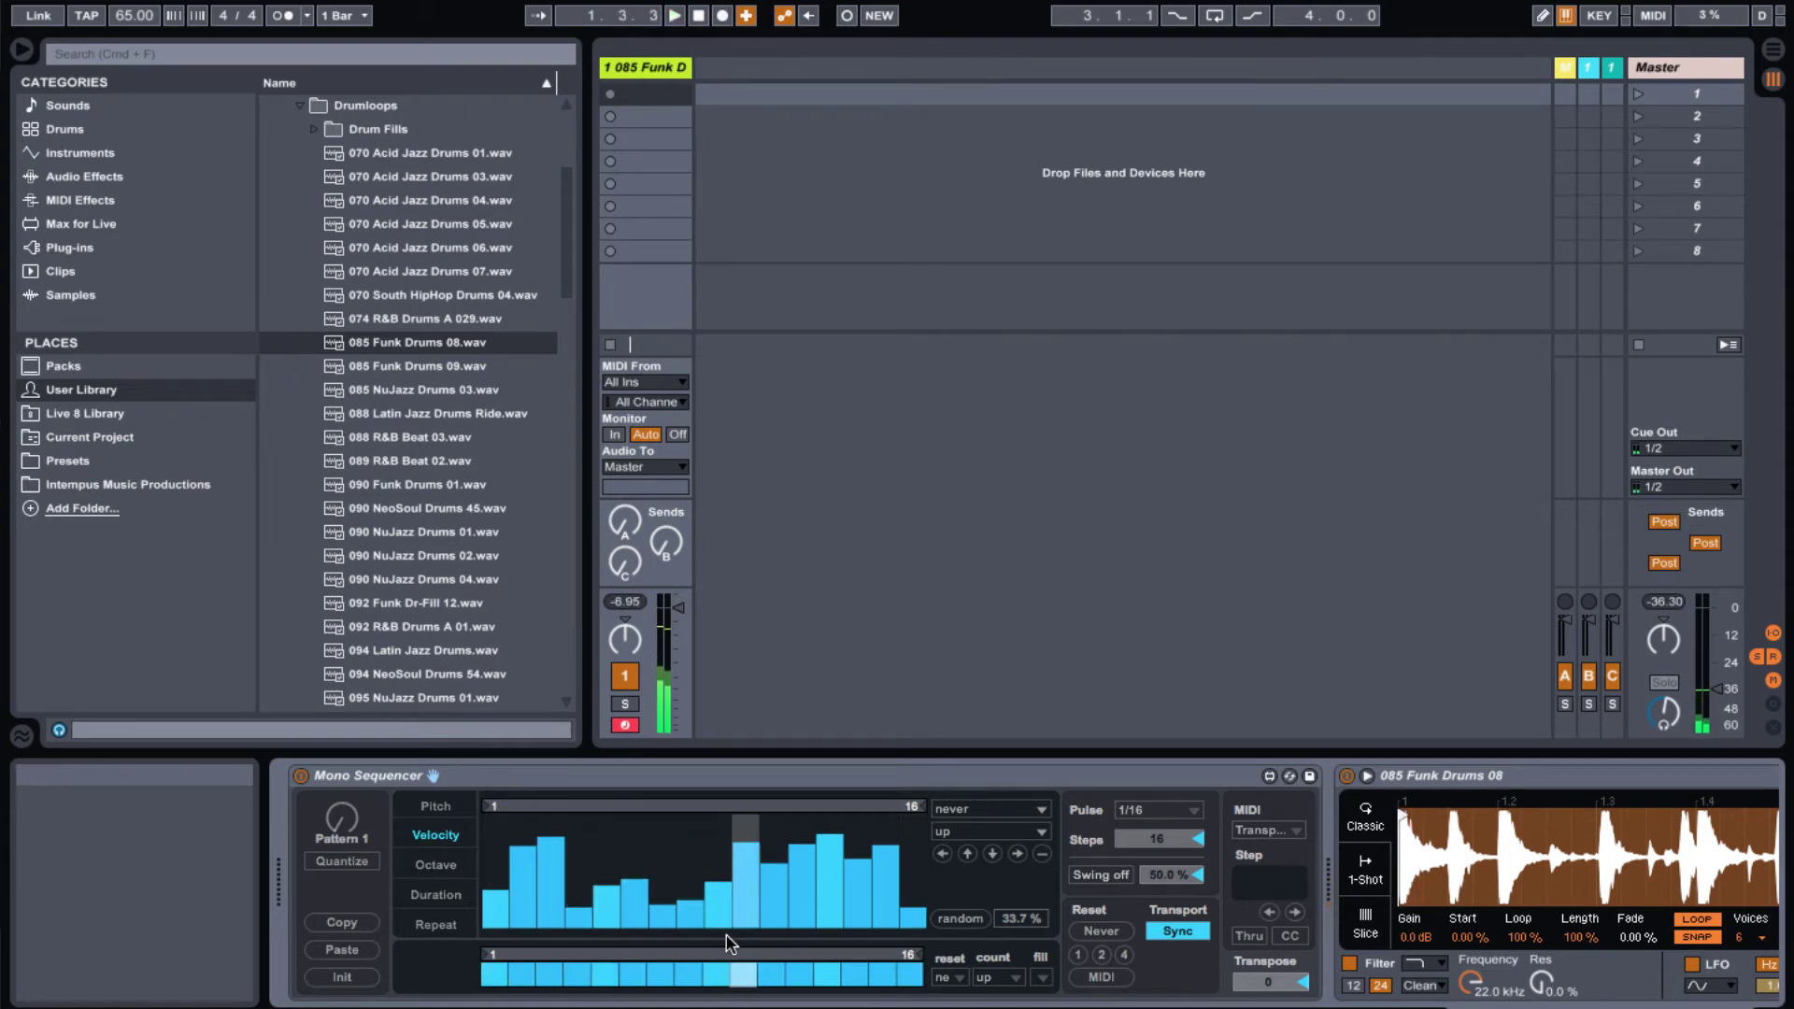
pyautogui.click(441, 866)
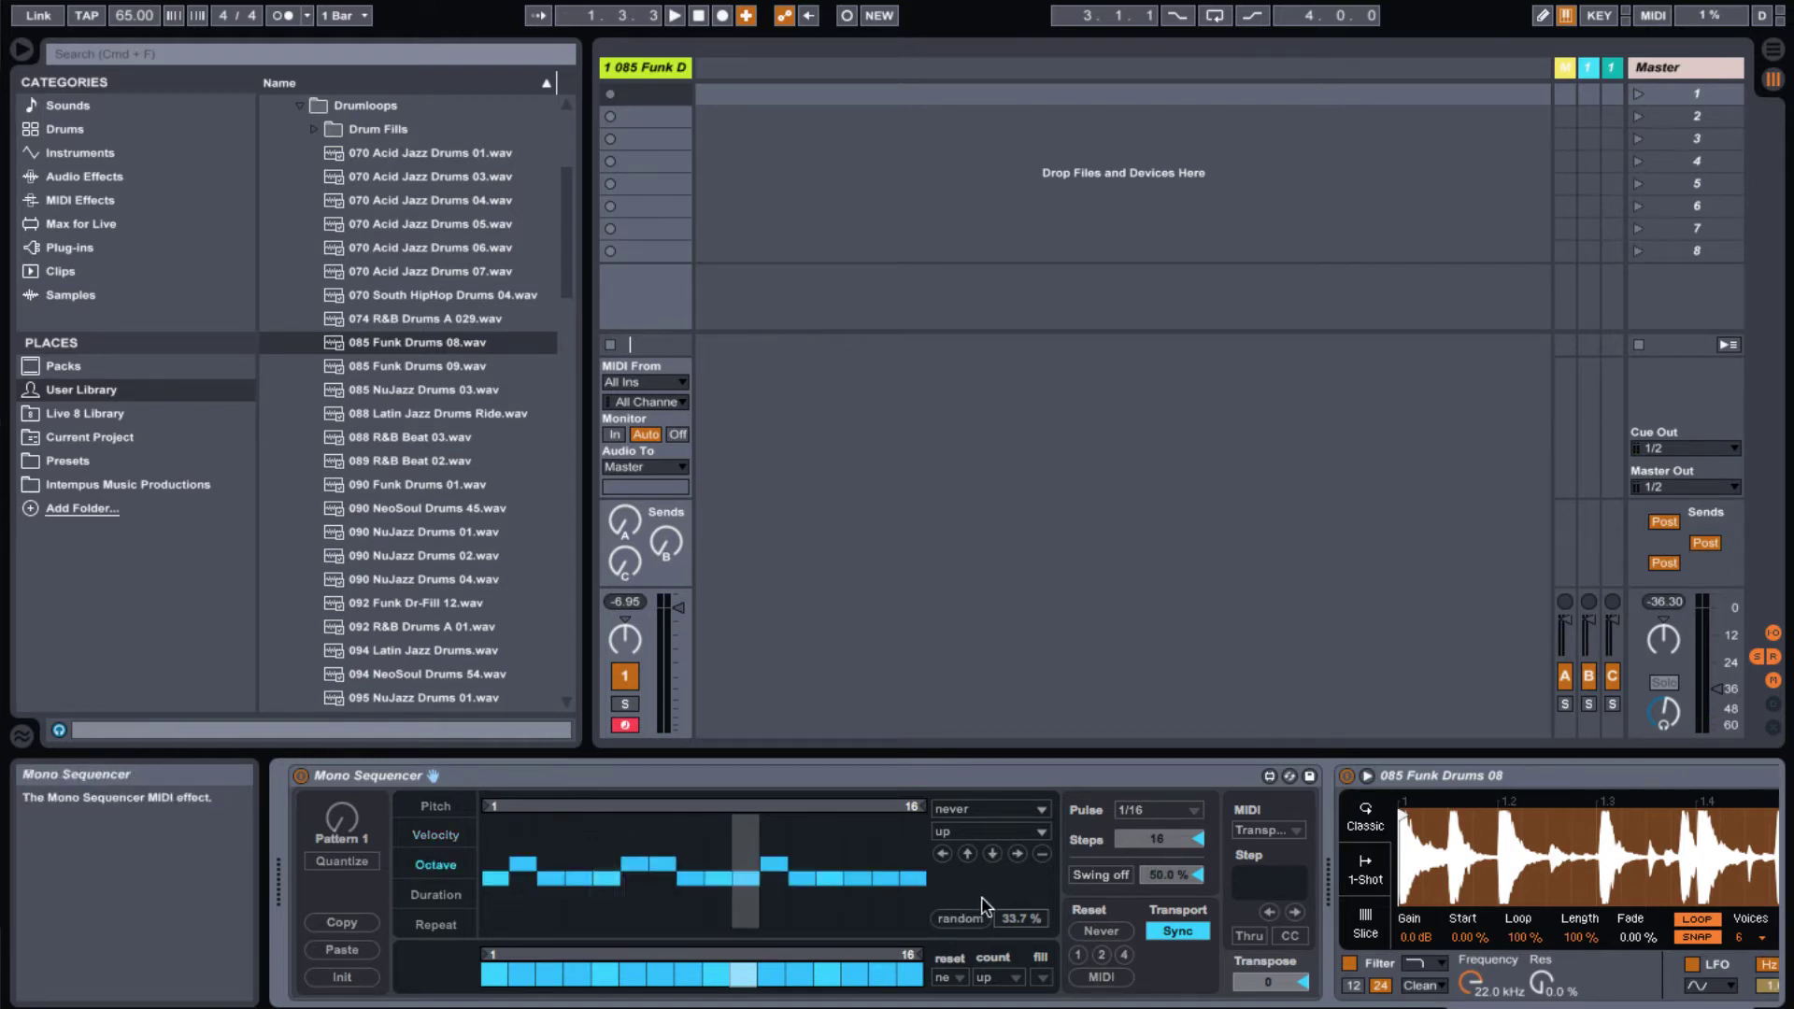
pyautogui.press('space')
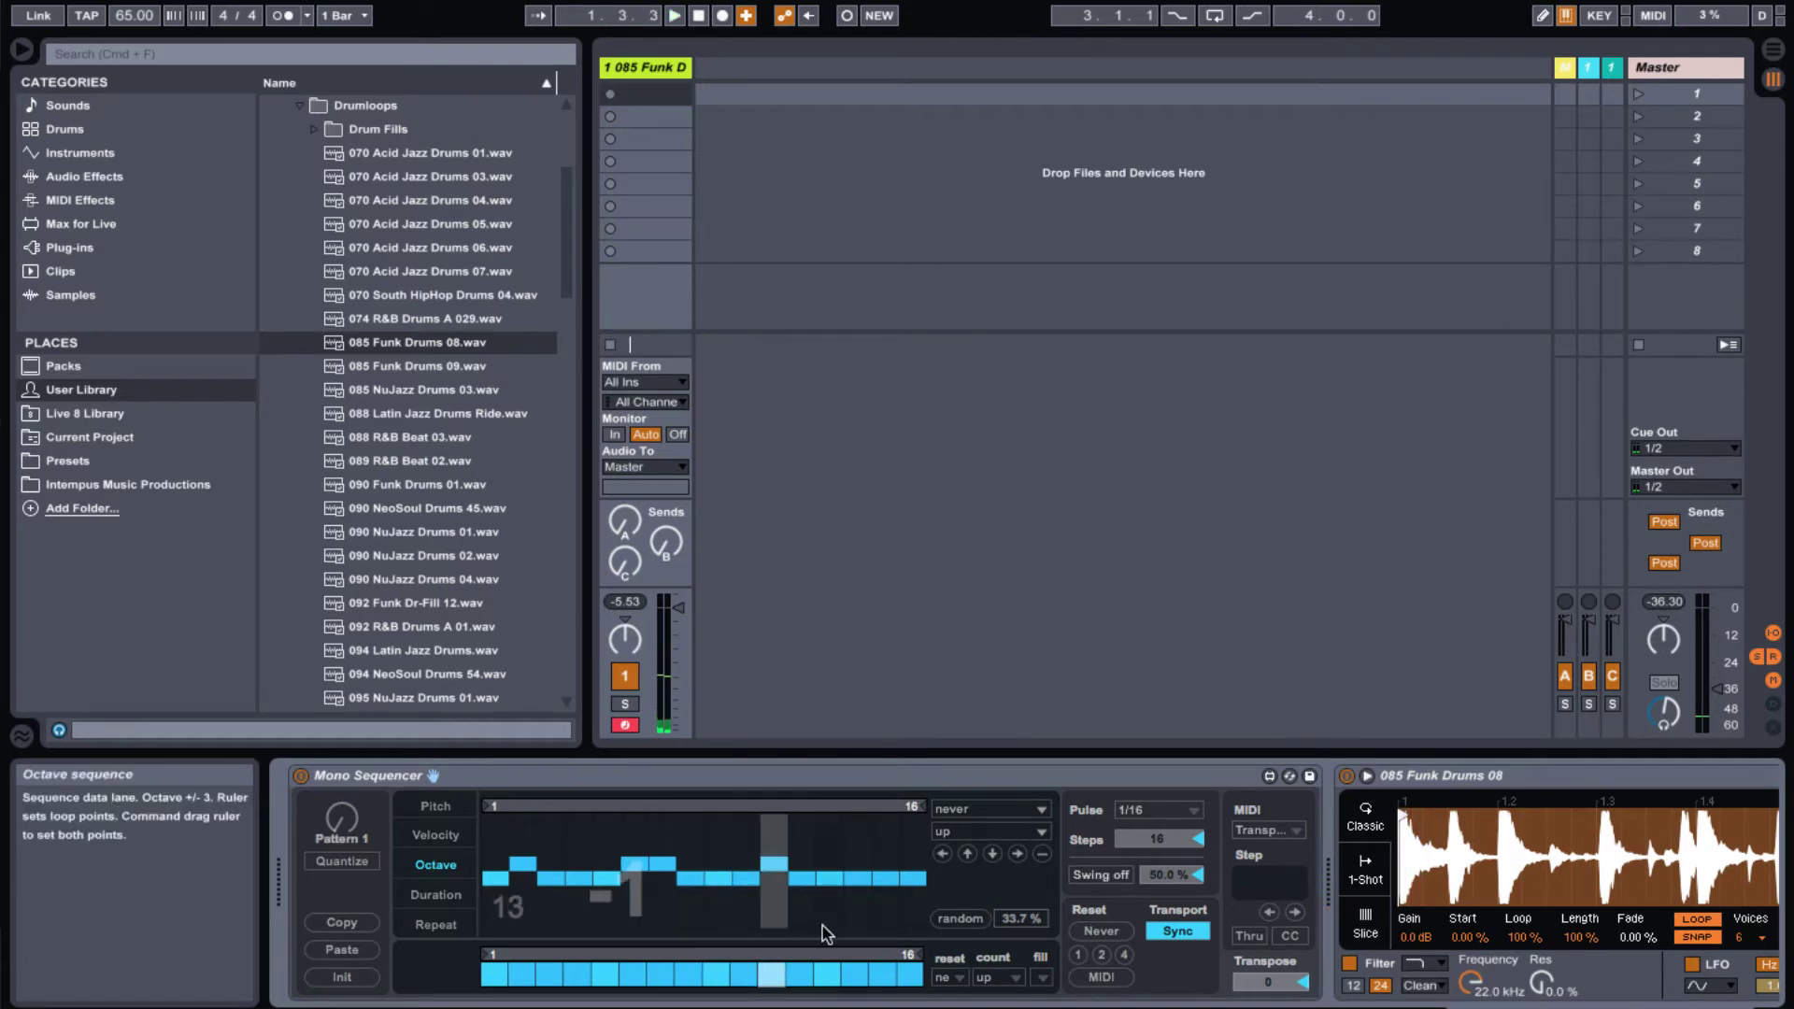
pyautogui.click(436, 894)
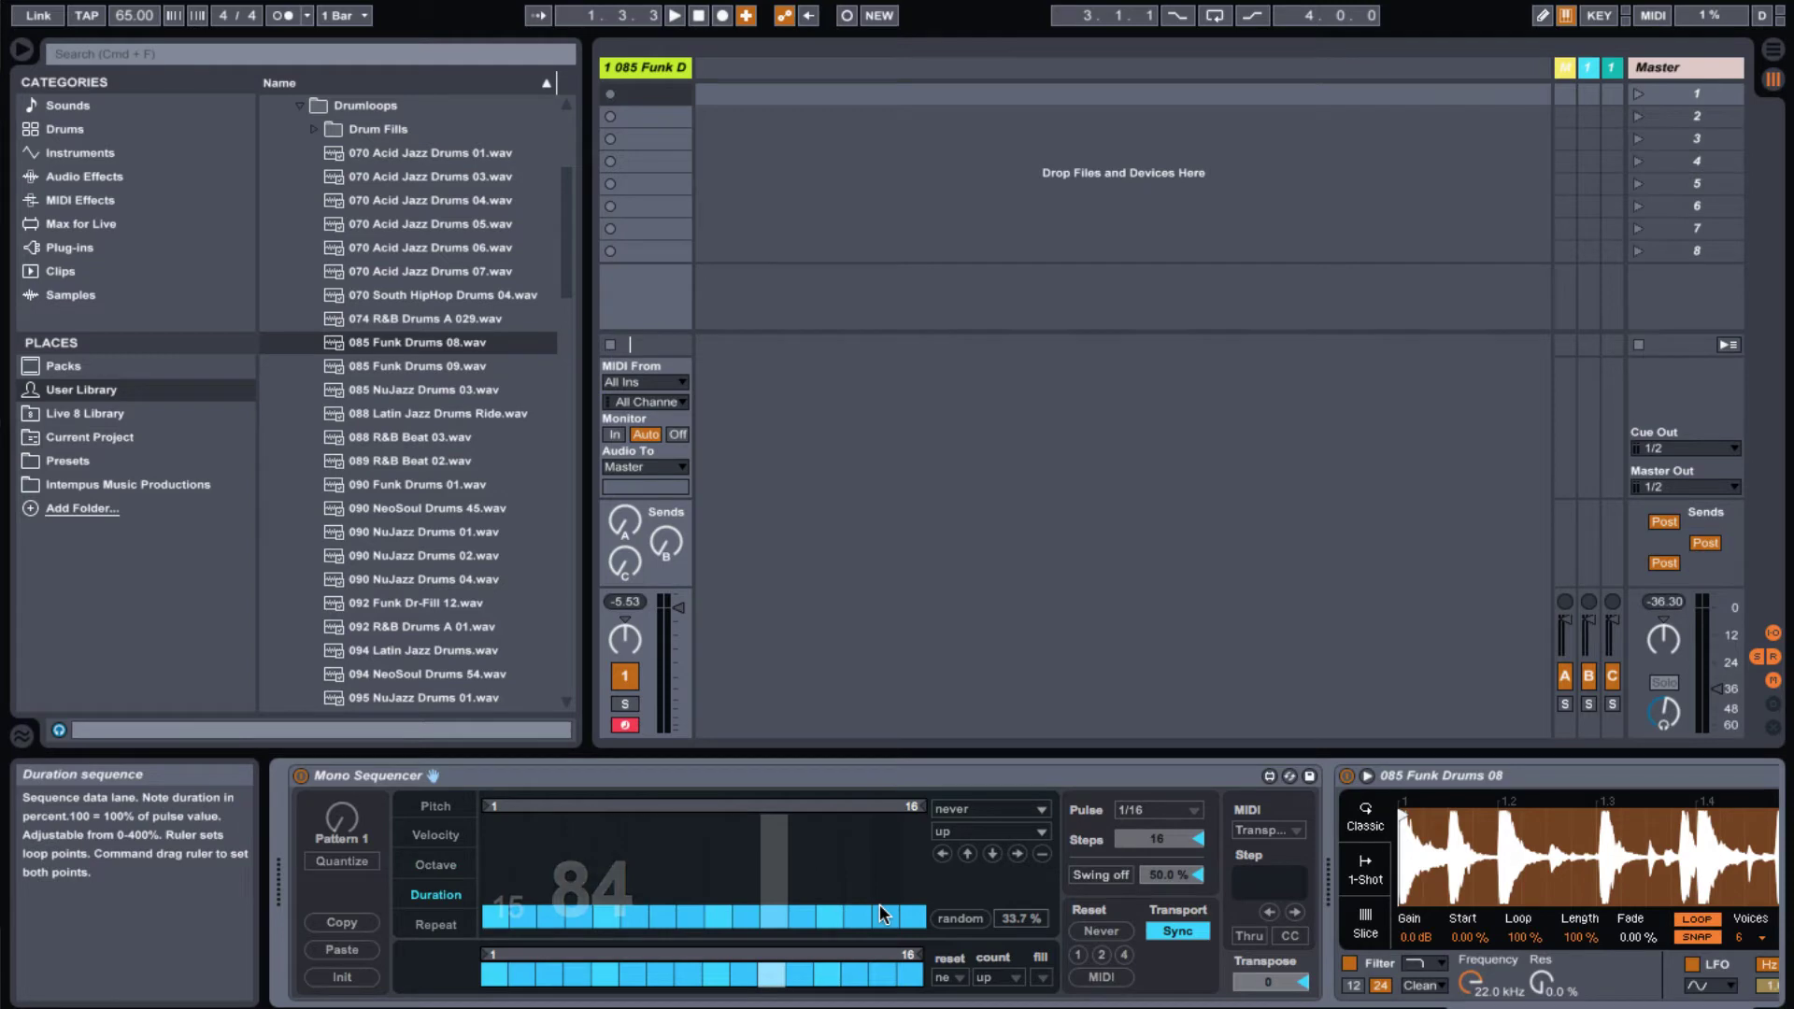
# - Randomize the Duration lane's step lengths and play back the shortened notes
pyautogui.click(965, 924)
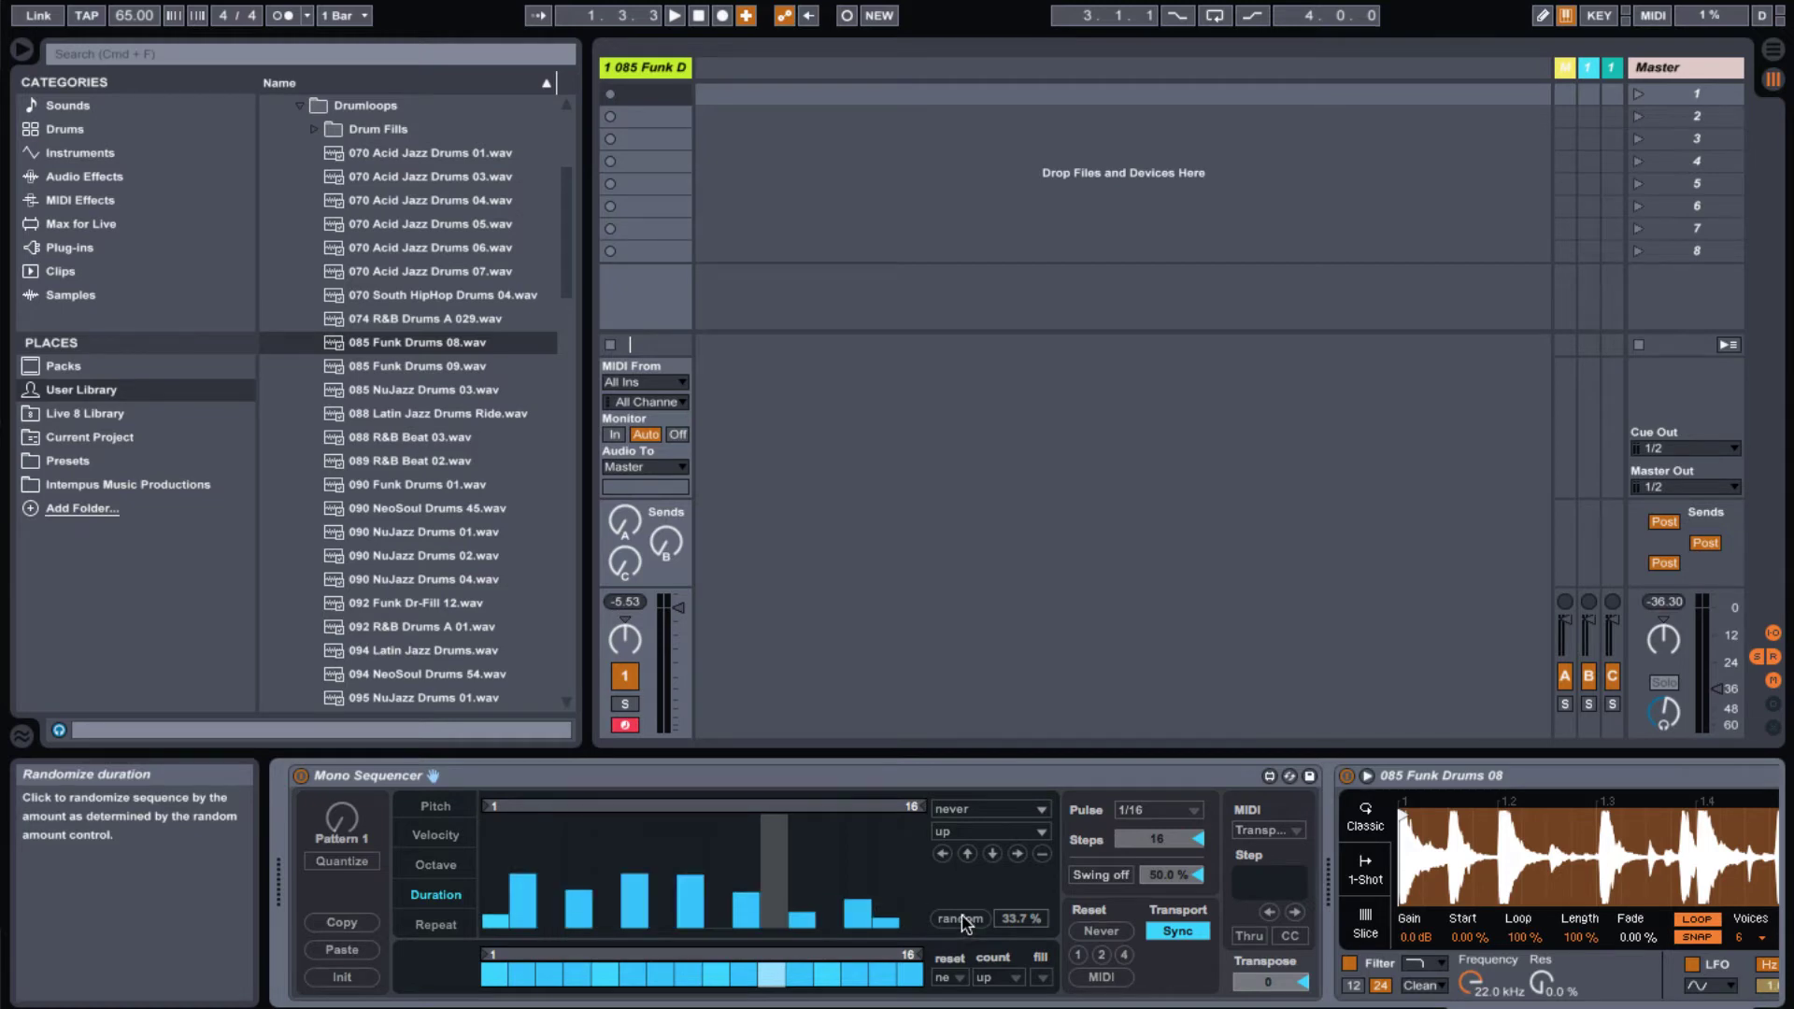
pyautogui.press('space')
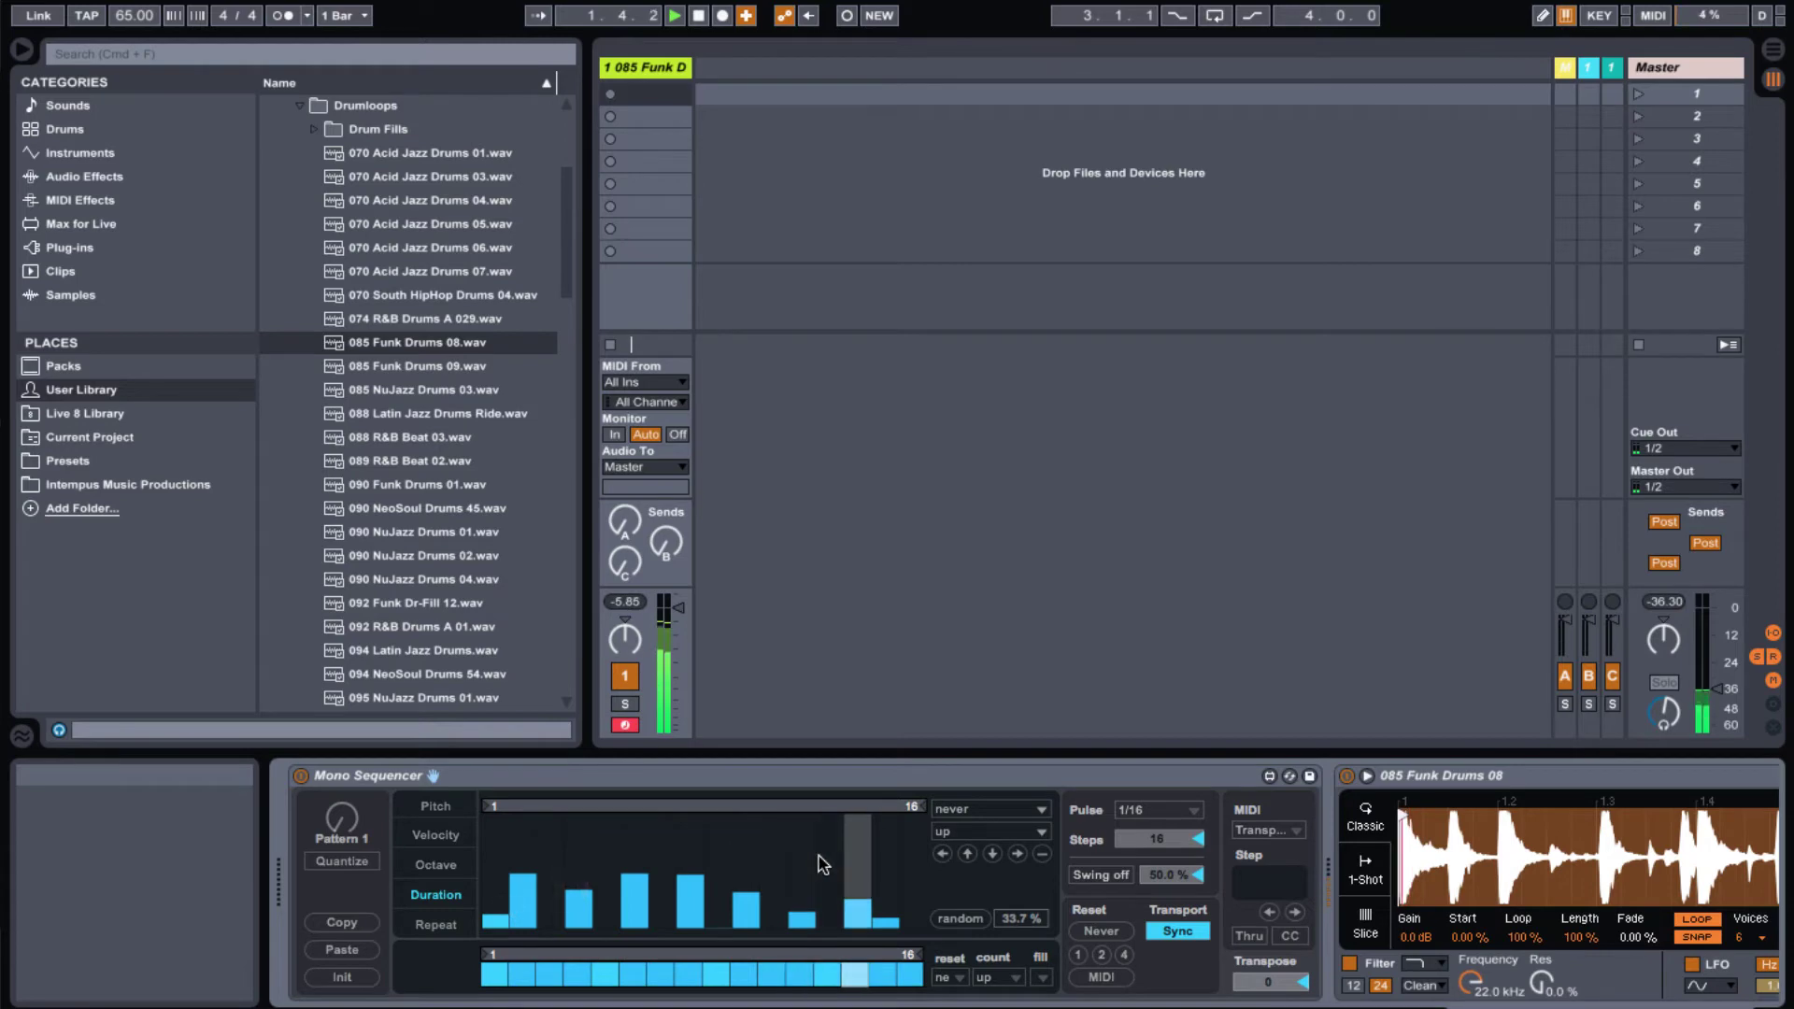
# - Stop playback, randomize the Repeat lane's per-step repeats, and play again
pyautogui.press('space')
pyautogui.click(433, 923)
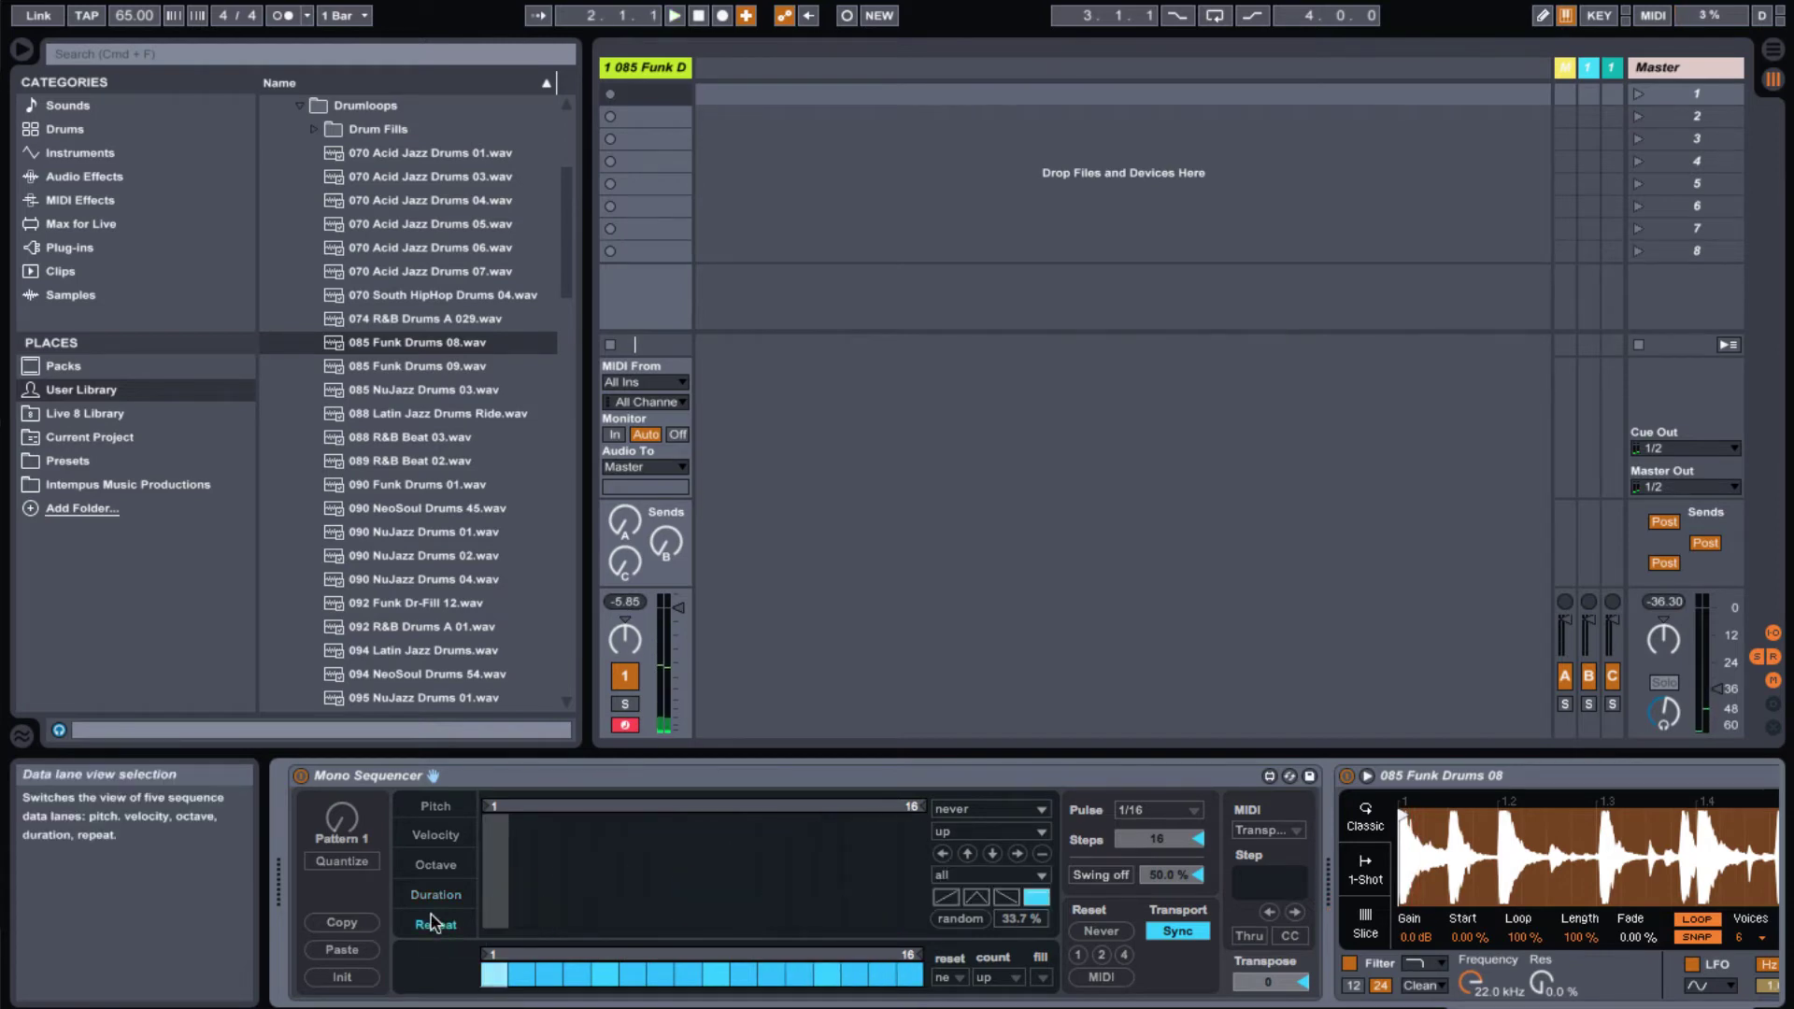
pyautogui.click(954, 918)
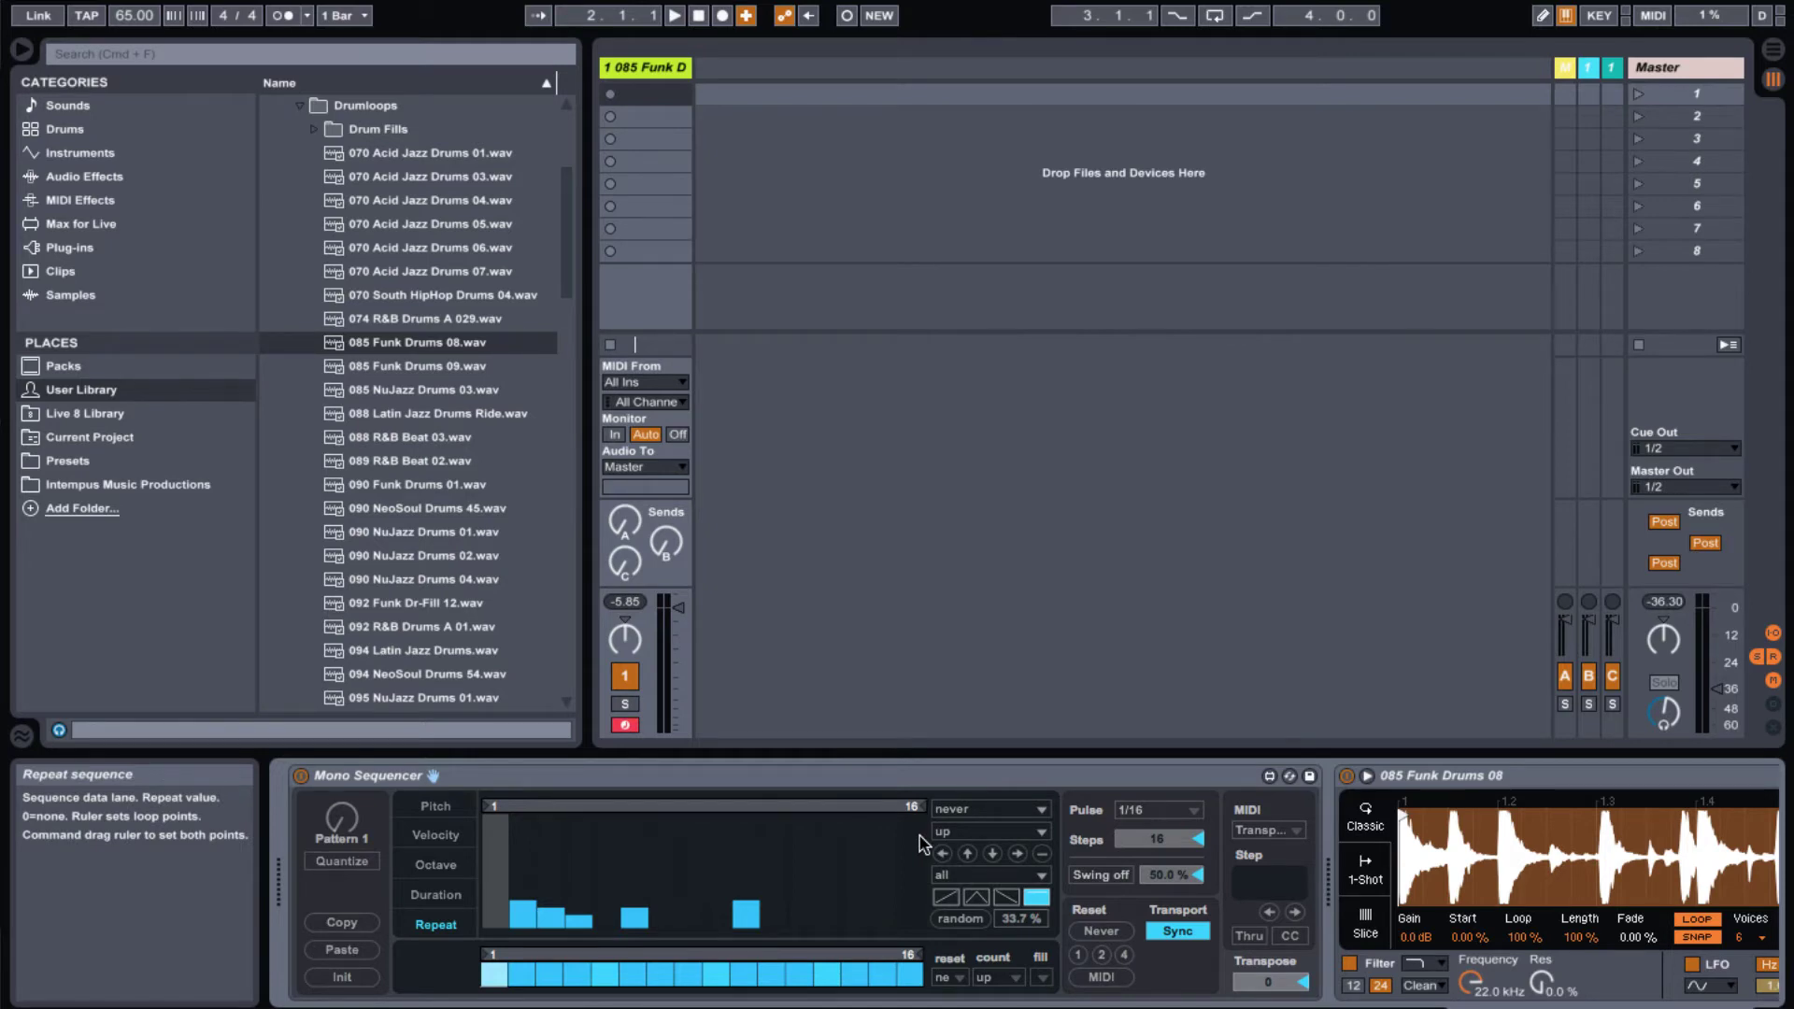
pyautogui.press('space')
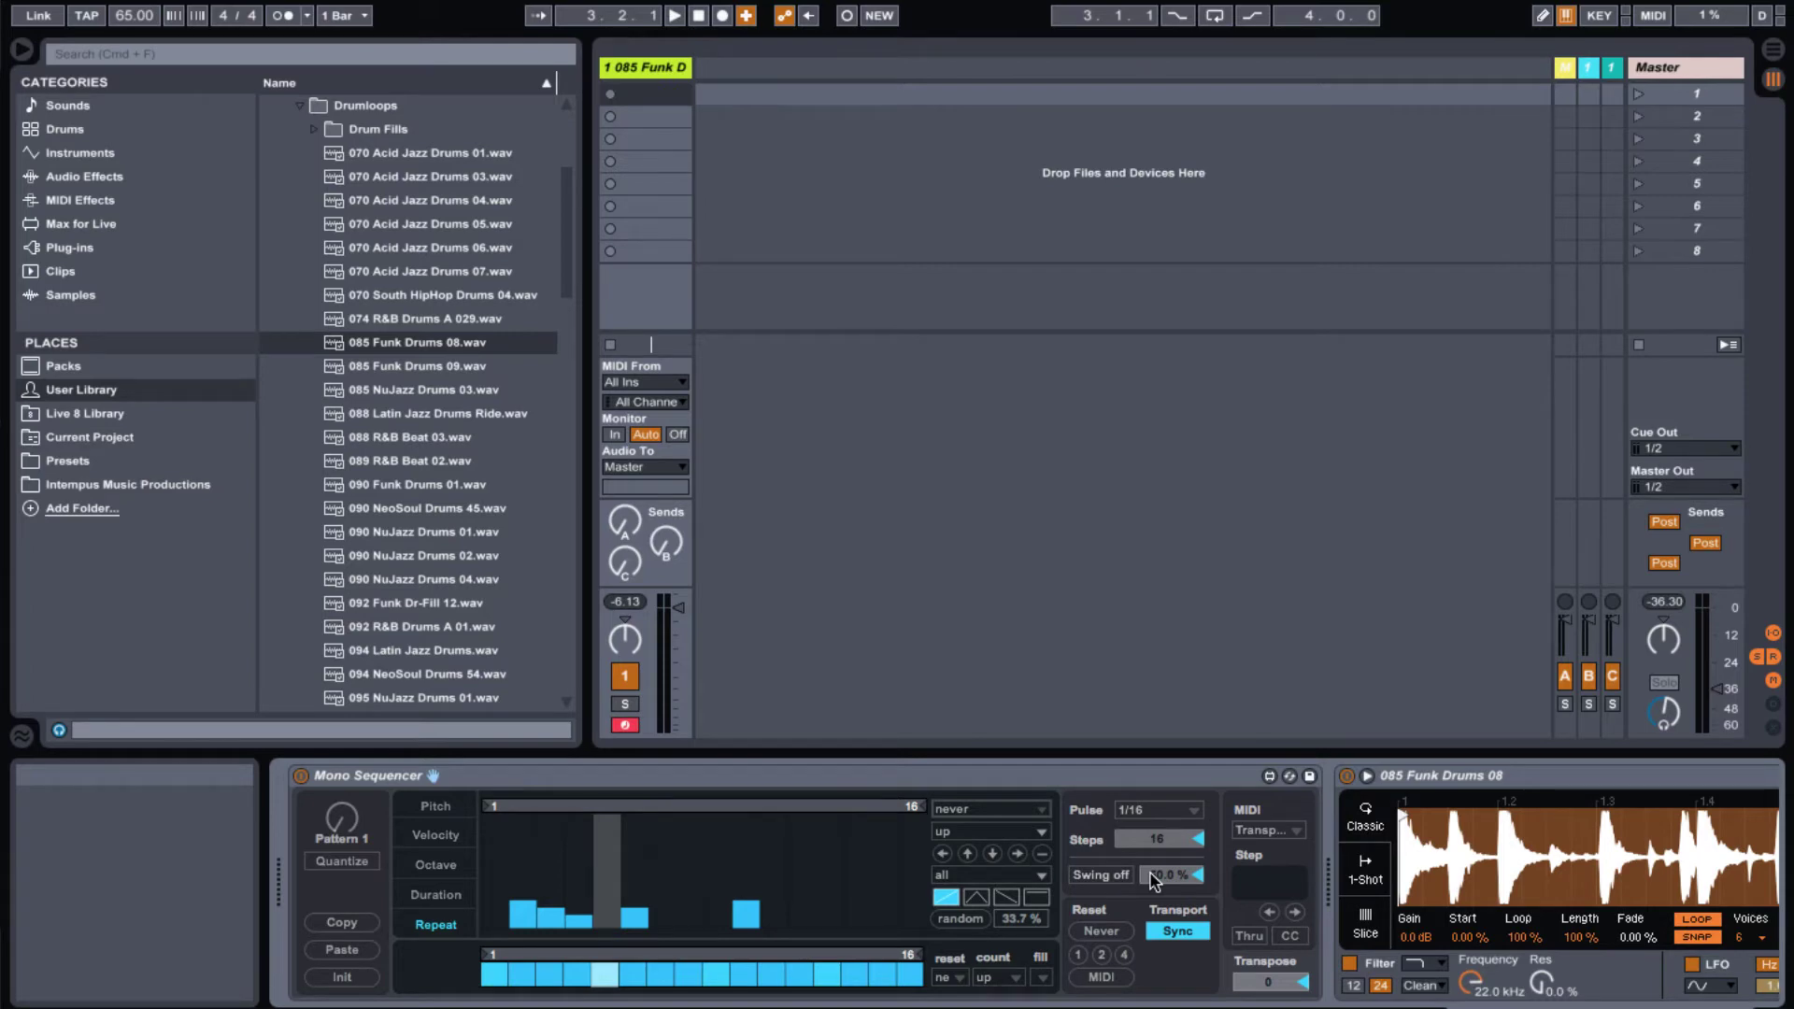
# - Enable swing and raise the amount to 42.9 % while listening, then switch swing off
pyautogui.click(1118, 875)
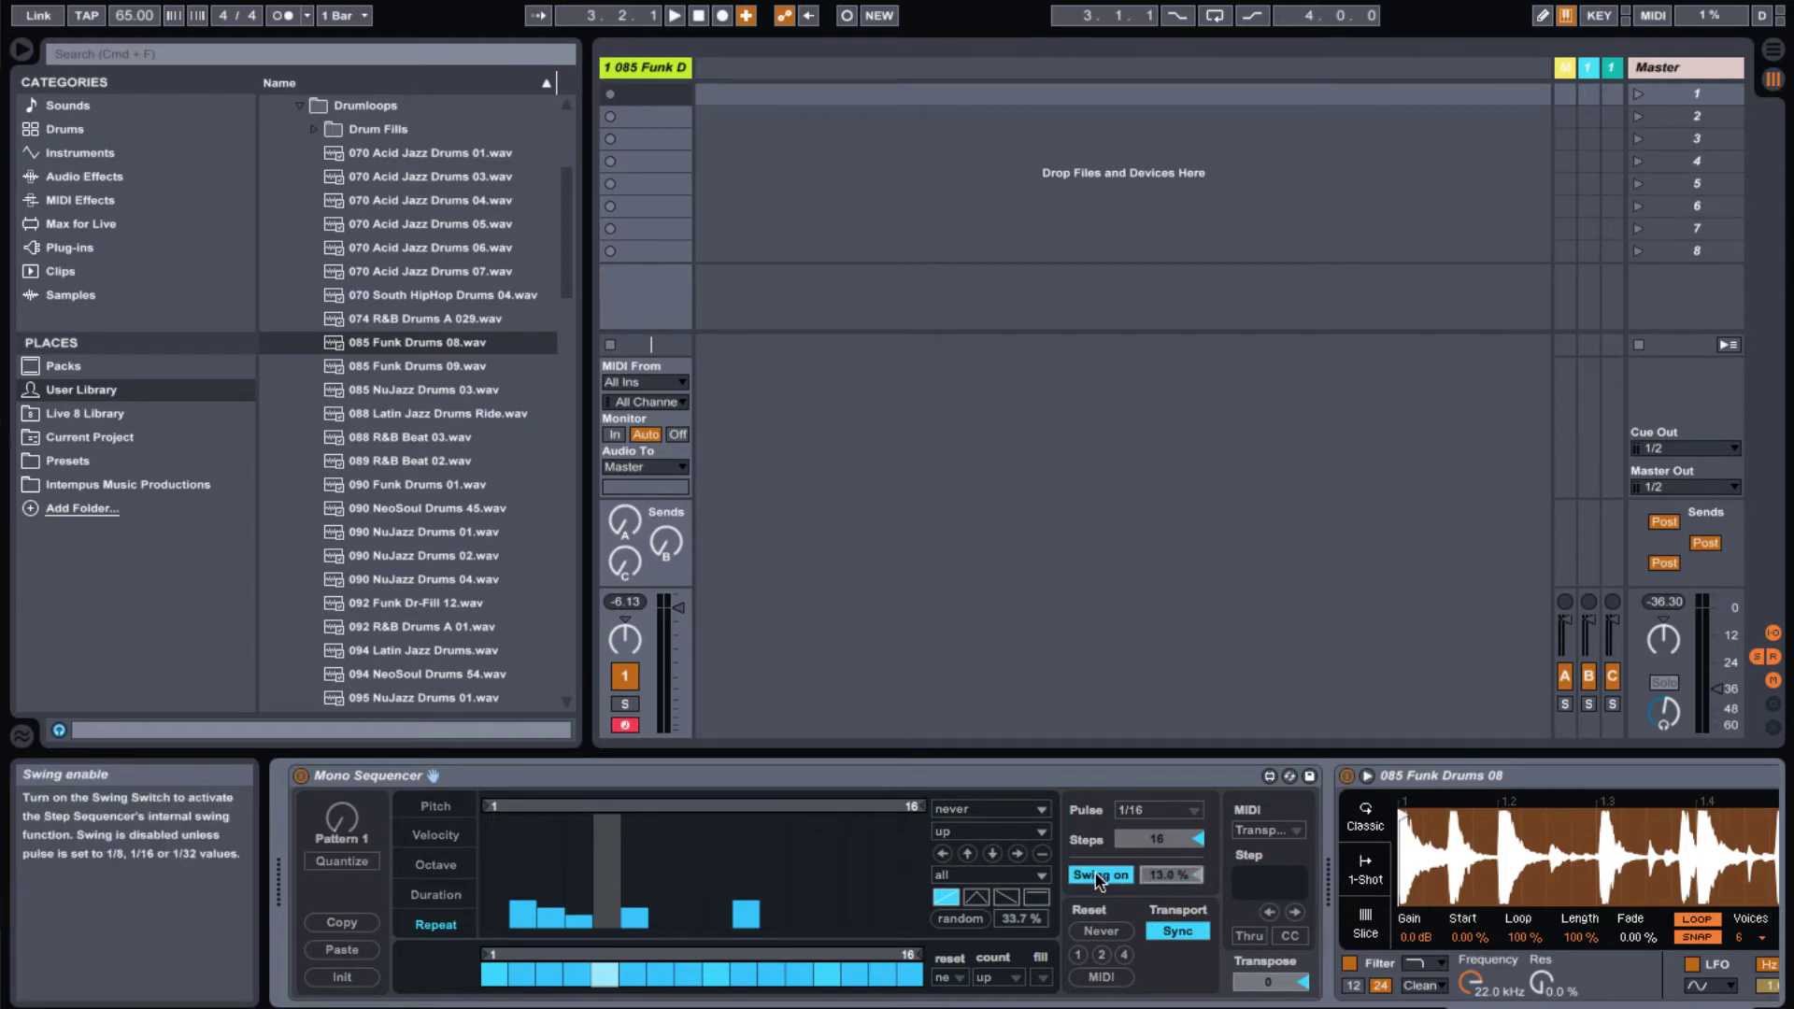
pyautogui.press('space')
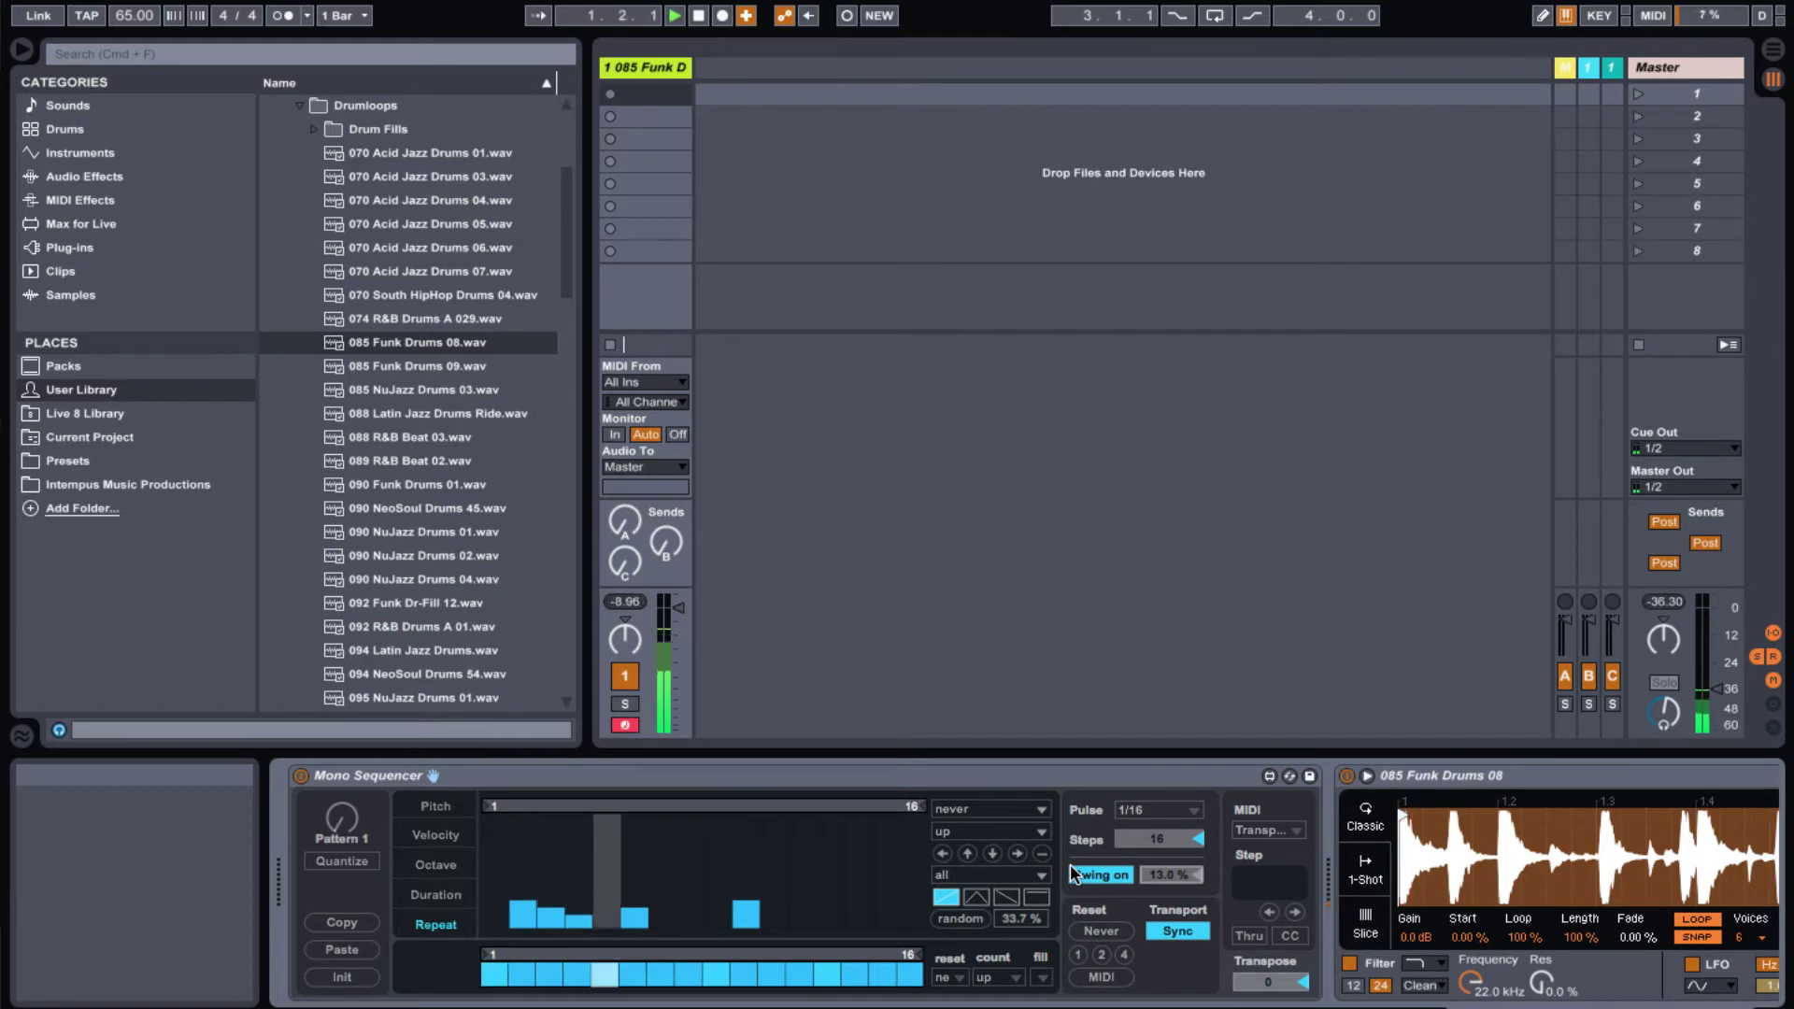
pyautogui.moveTo(1172, 875)
pyautogui.mouseDown()
pyautogui.moveTo(1173, 820)
pyautogui.moveTo(1161, 883)
pyautogui.mouseUp()
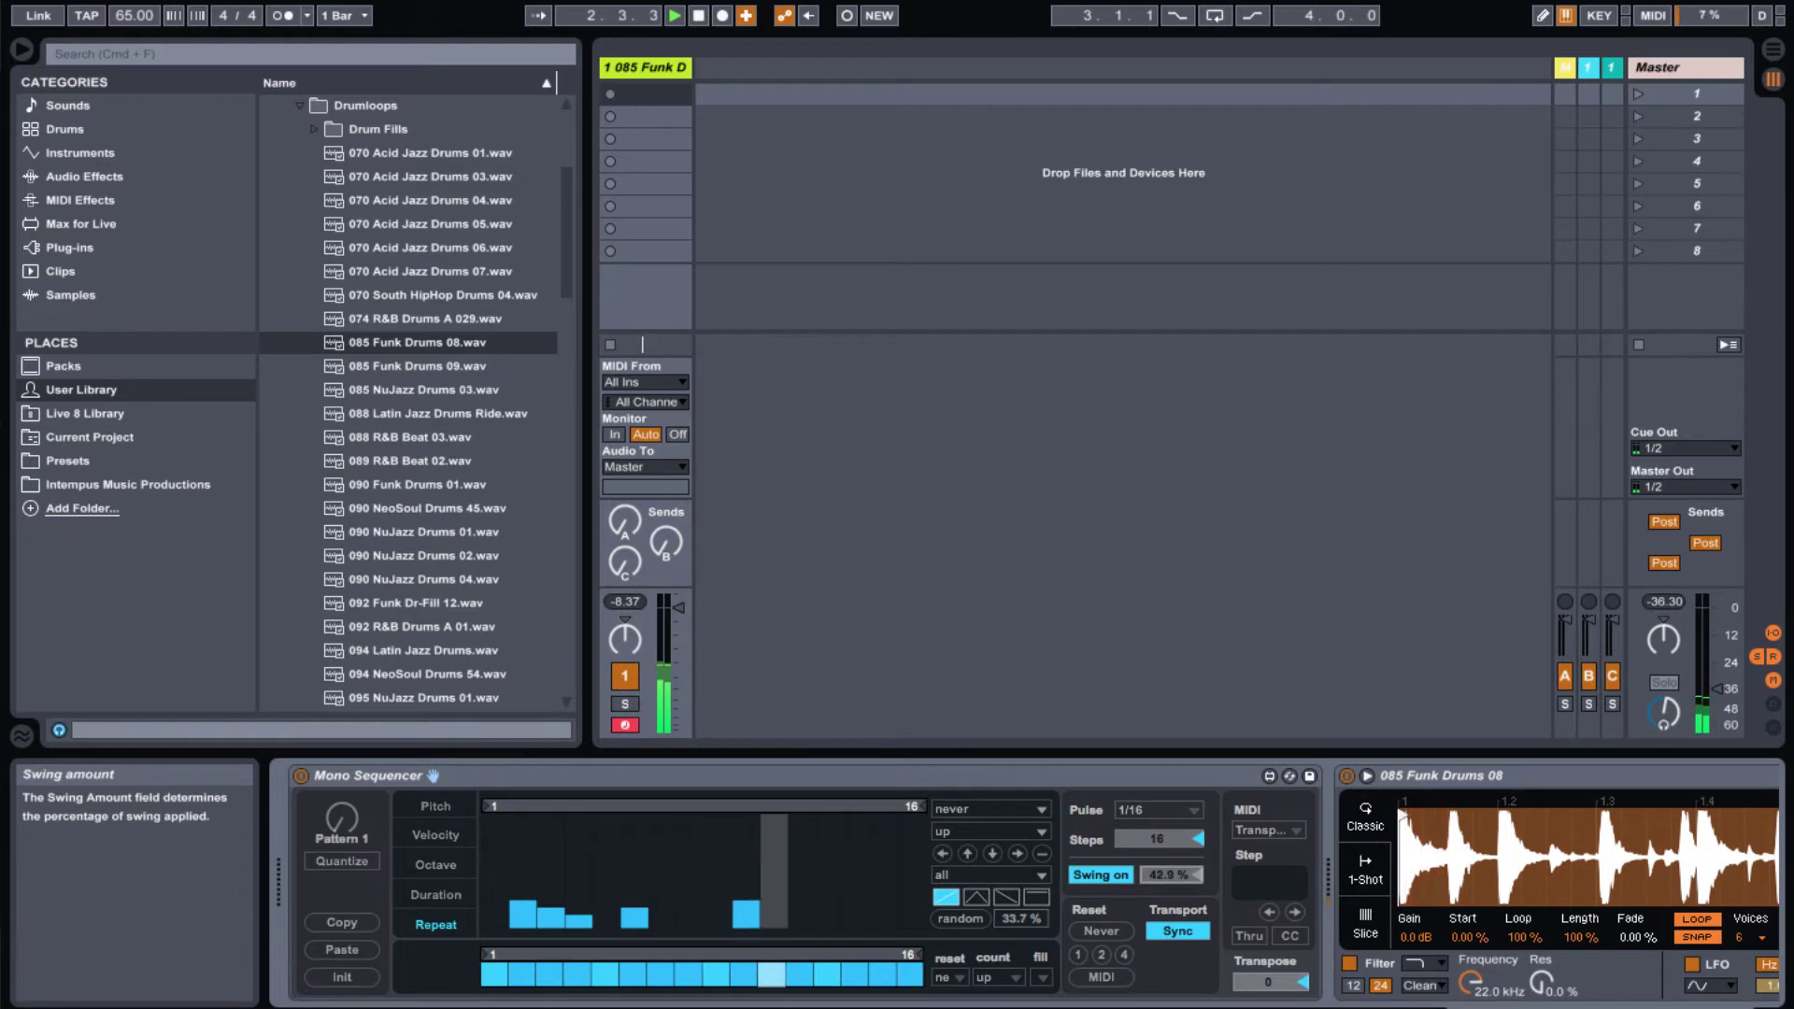
pyautogui.click(1112, 877)
pyautogui.click(1158, 811)
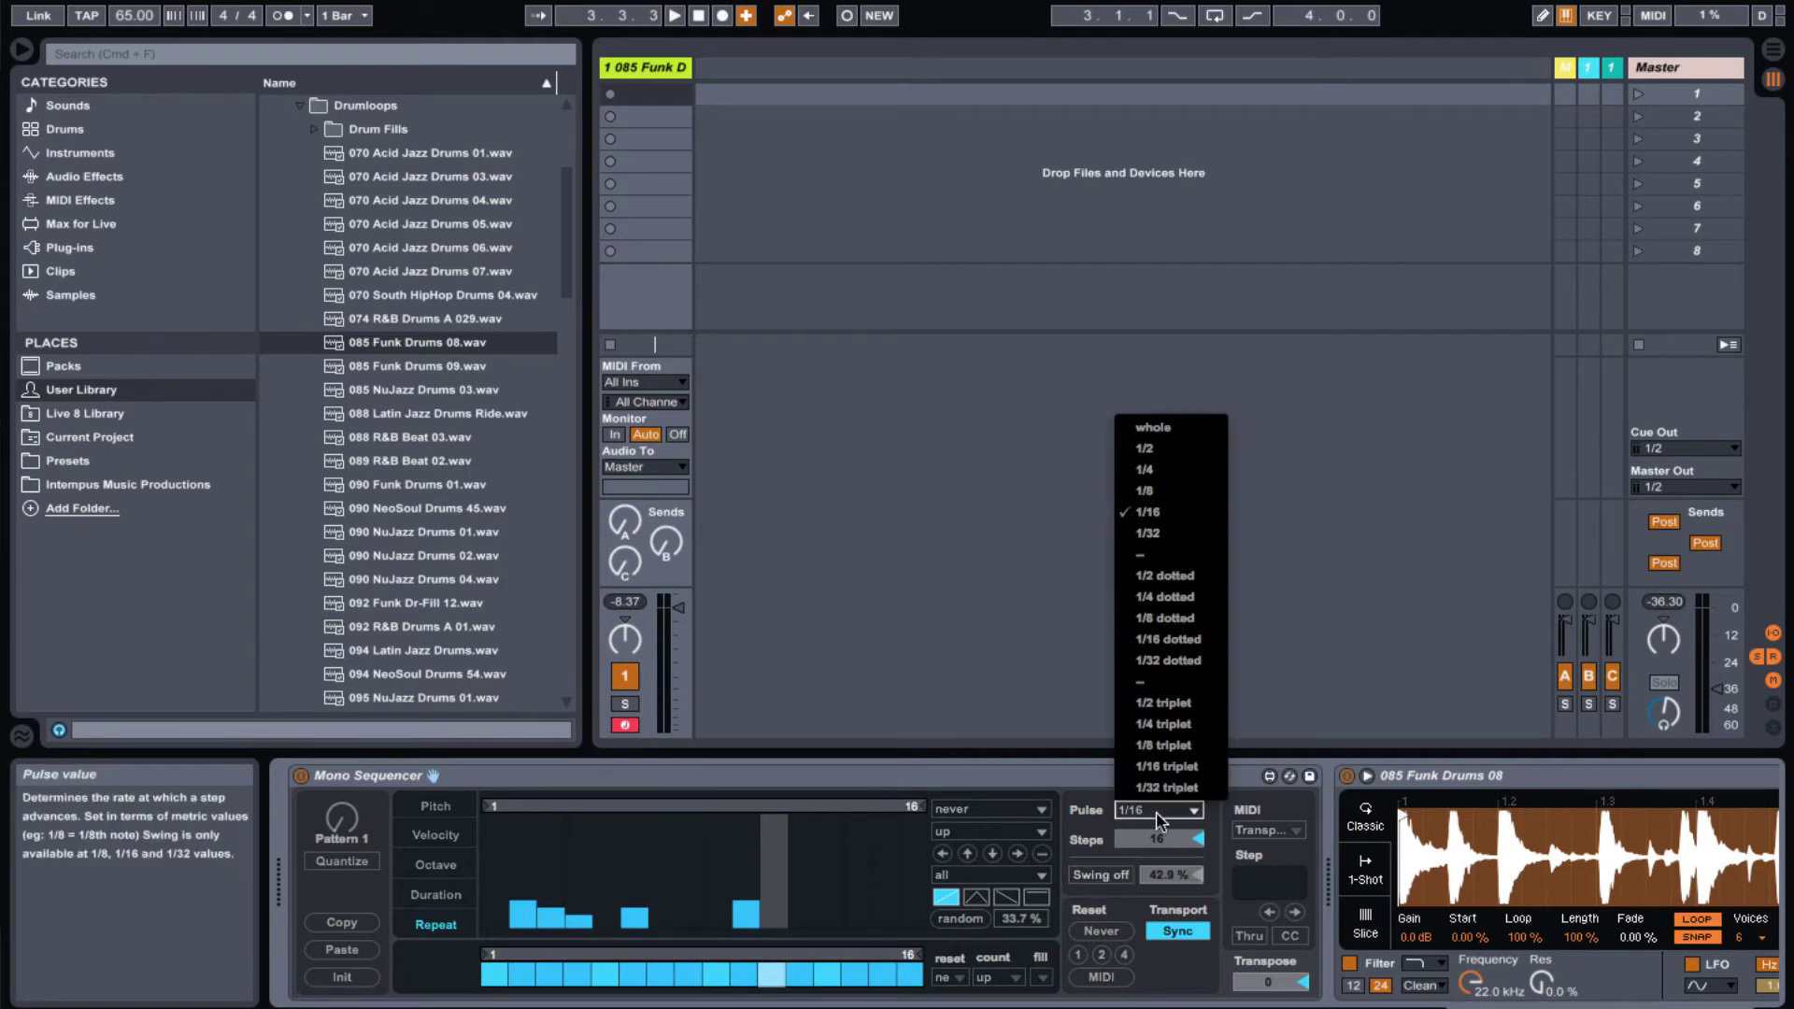
# - Set the Mono Sequencer pulse rate to 1/4, leaving swing off
pyautogui.click(1167, 473)
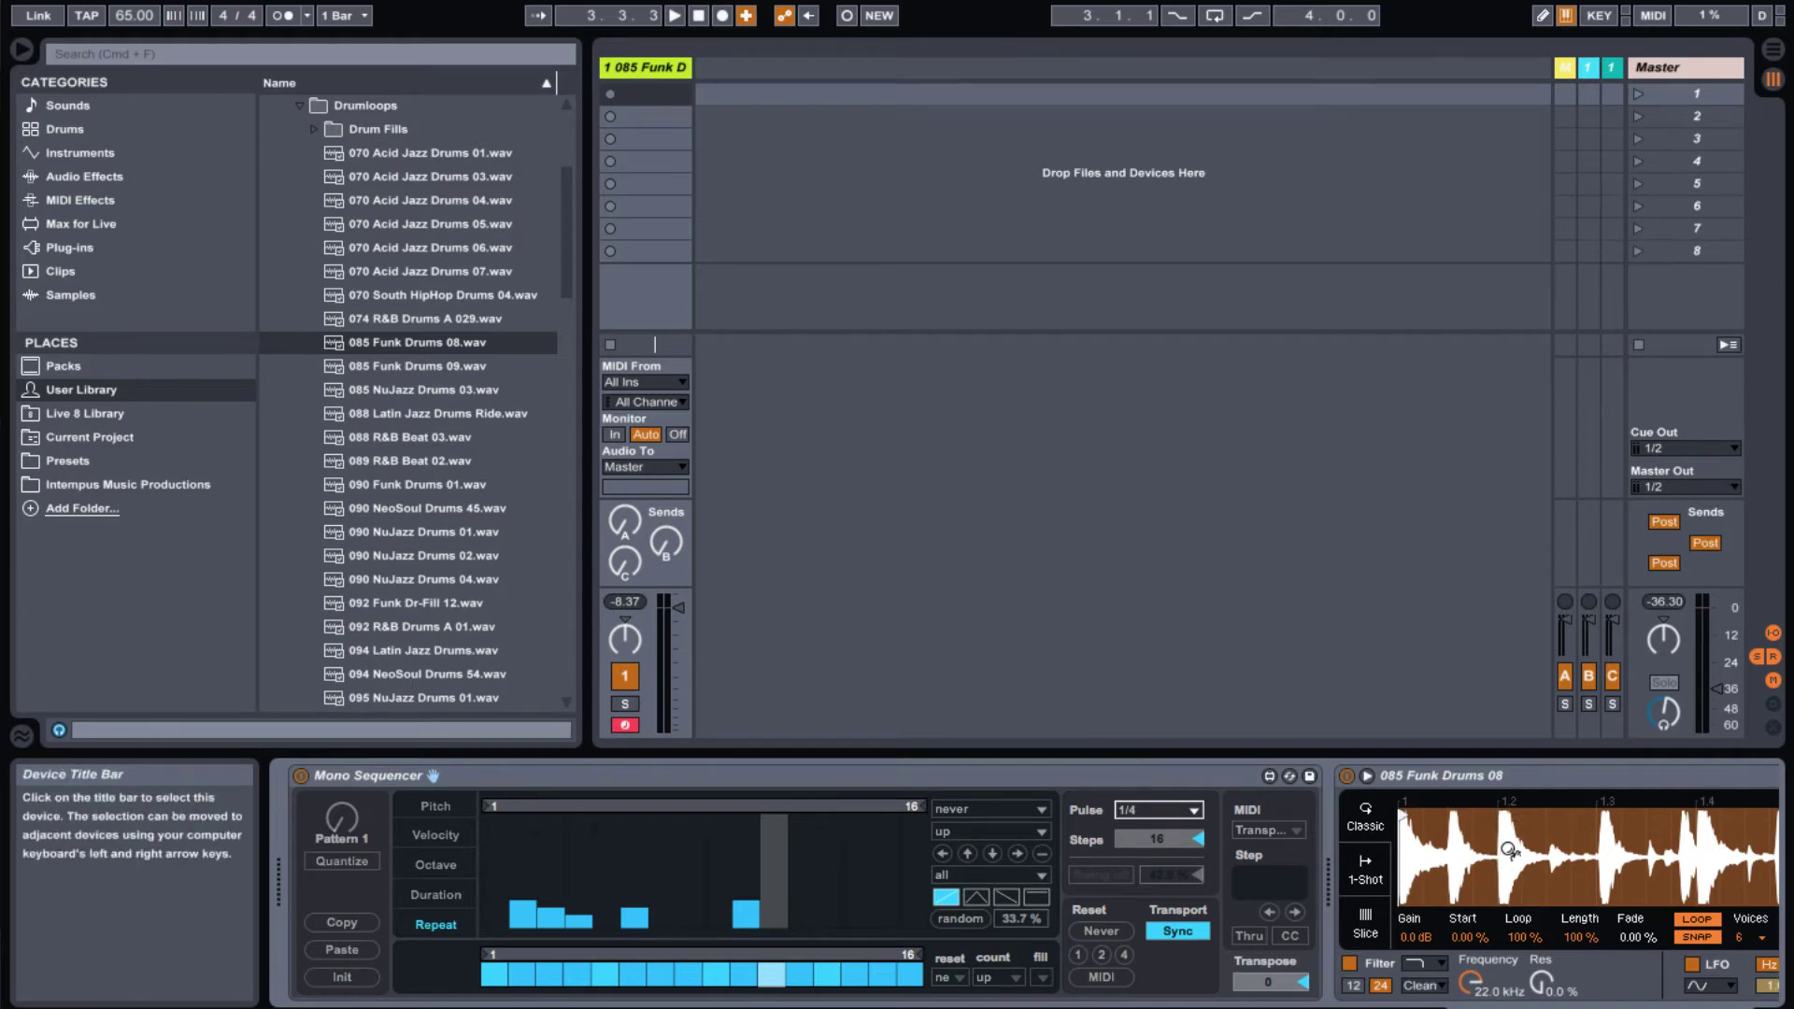
pyautogui.click(1506, 776)
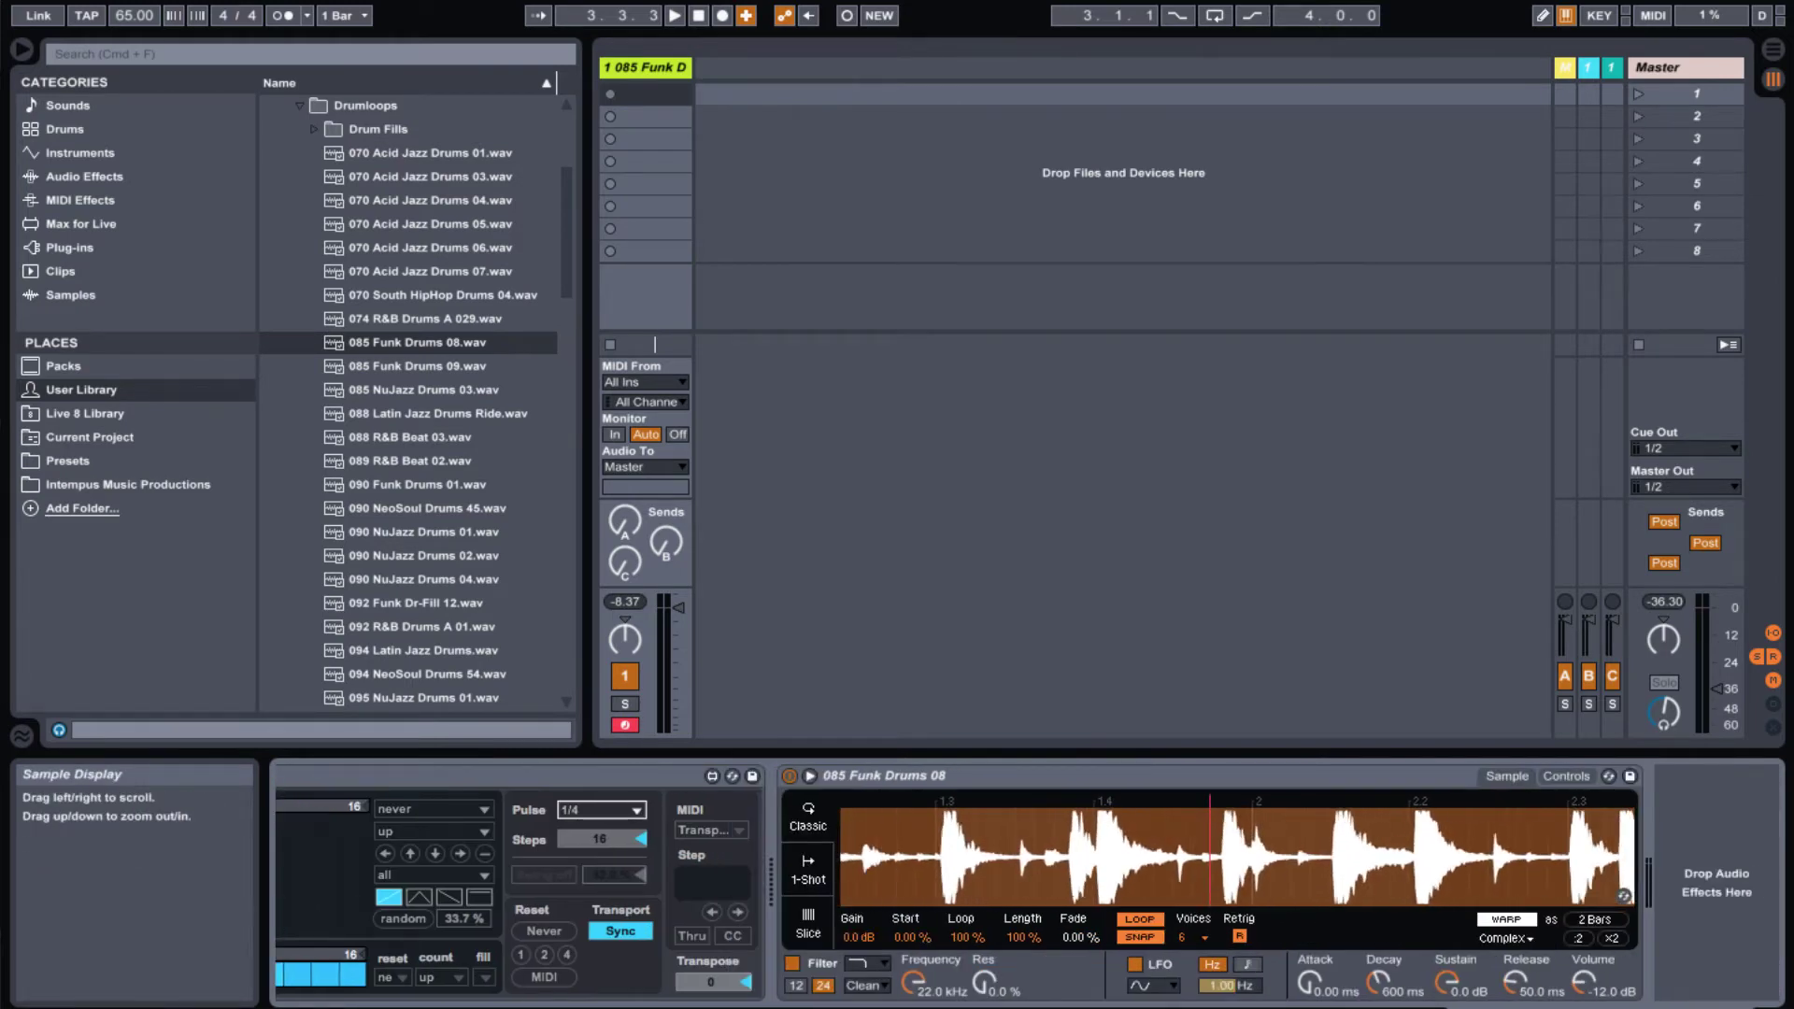
# - Zoom into the drum waveform and audition different Simpler start points during playback
pyautogui.moveTo(937, 830)
pyautogui.mouseDown()
pyautogui.moveTo(937, 878)
pyautogui.moveTo(962, 812)
pyautogui.mouseUp()
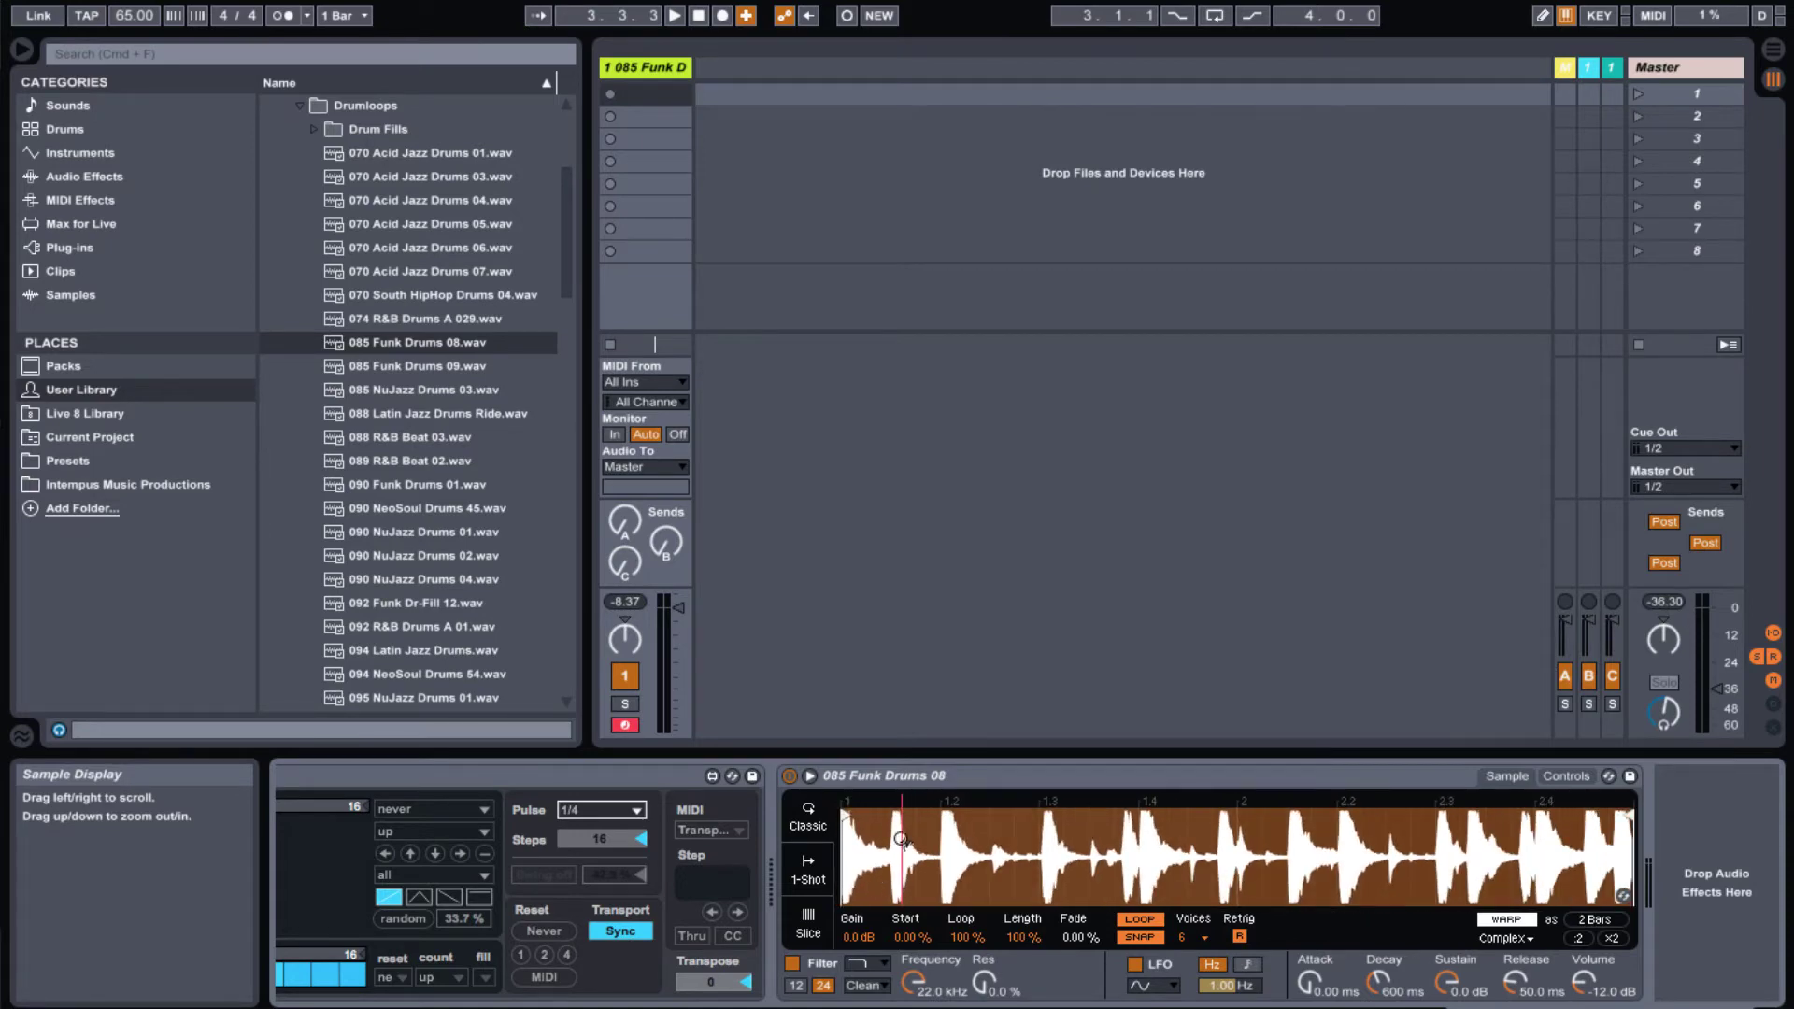
pyautogui.press('space')
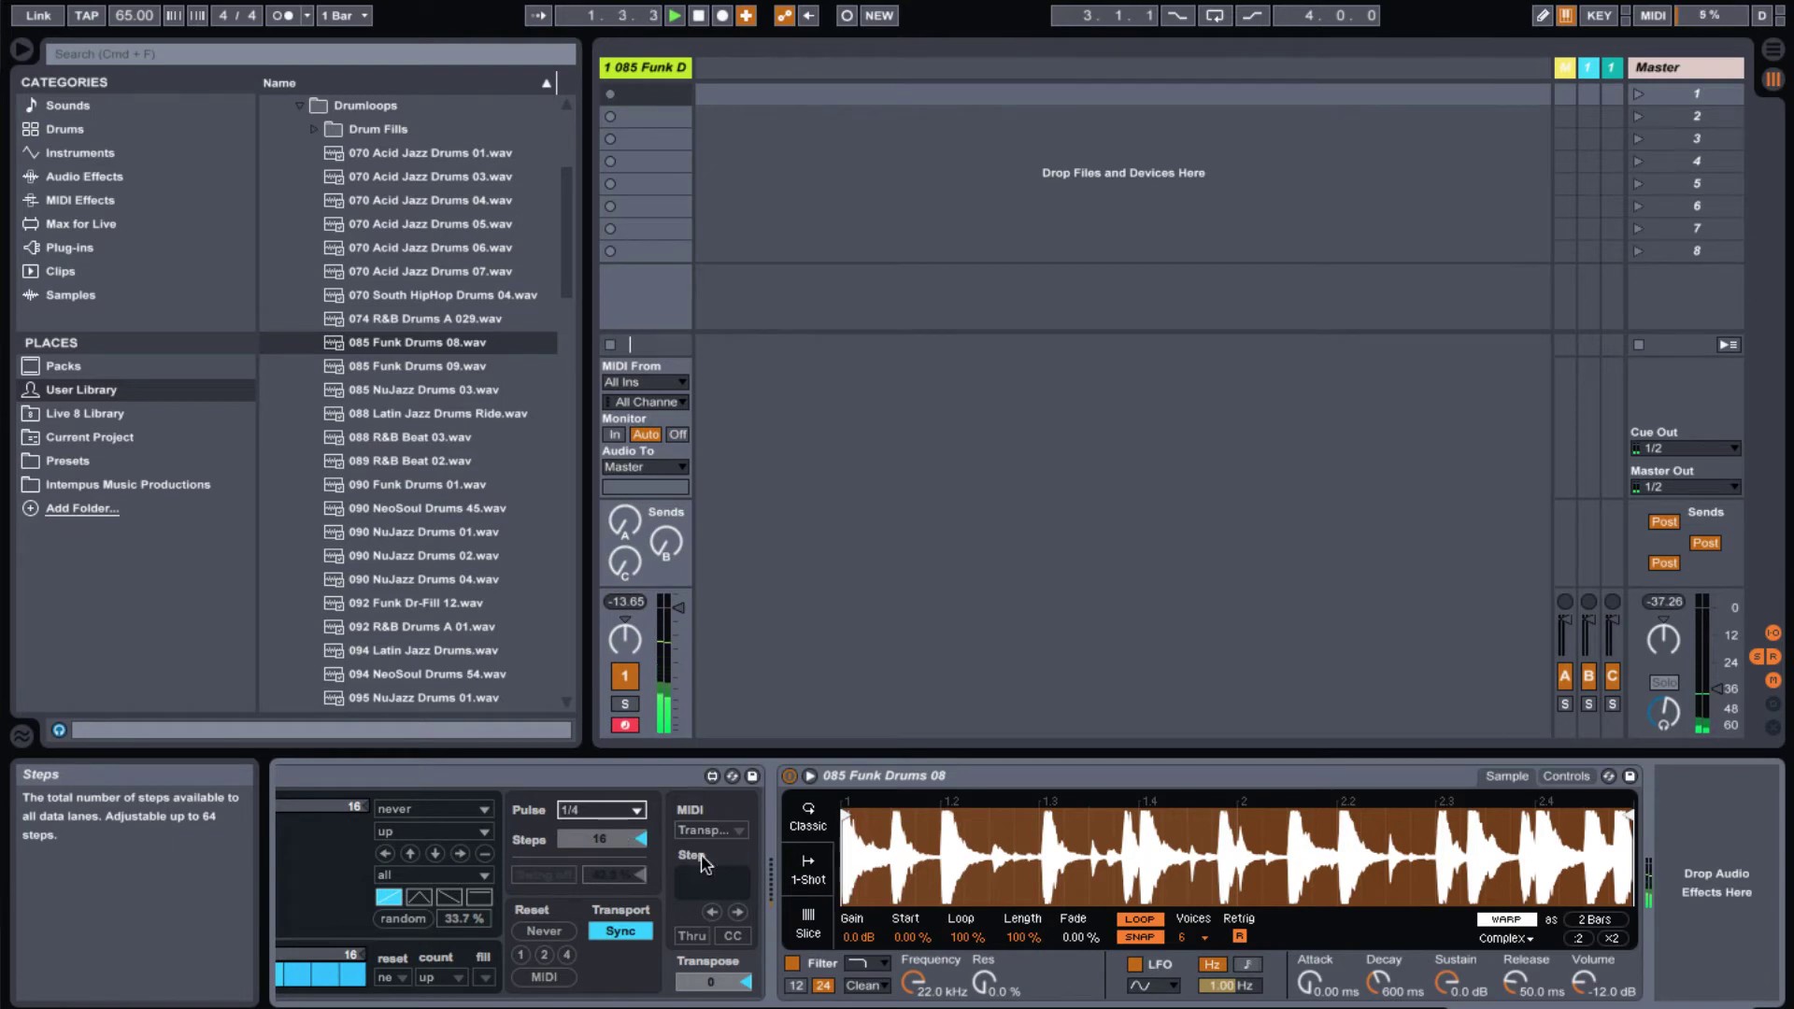
pyautogui.hscroll(-5, 580, 825)
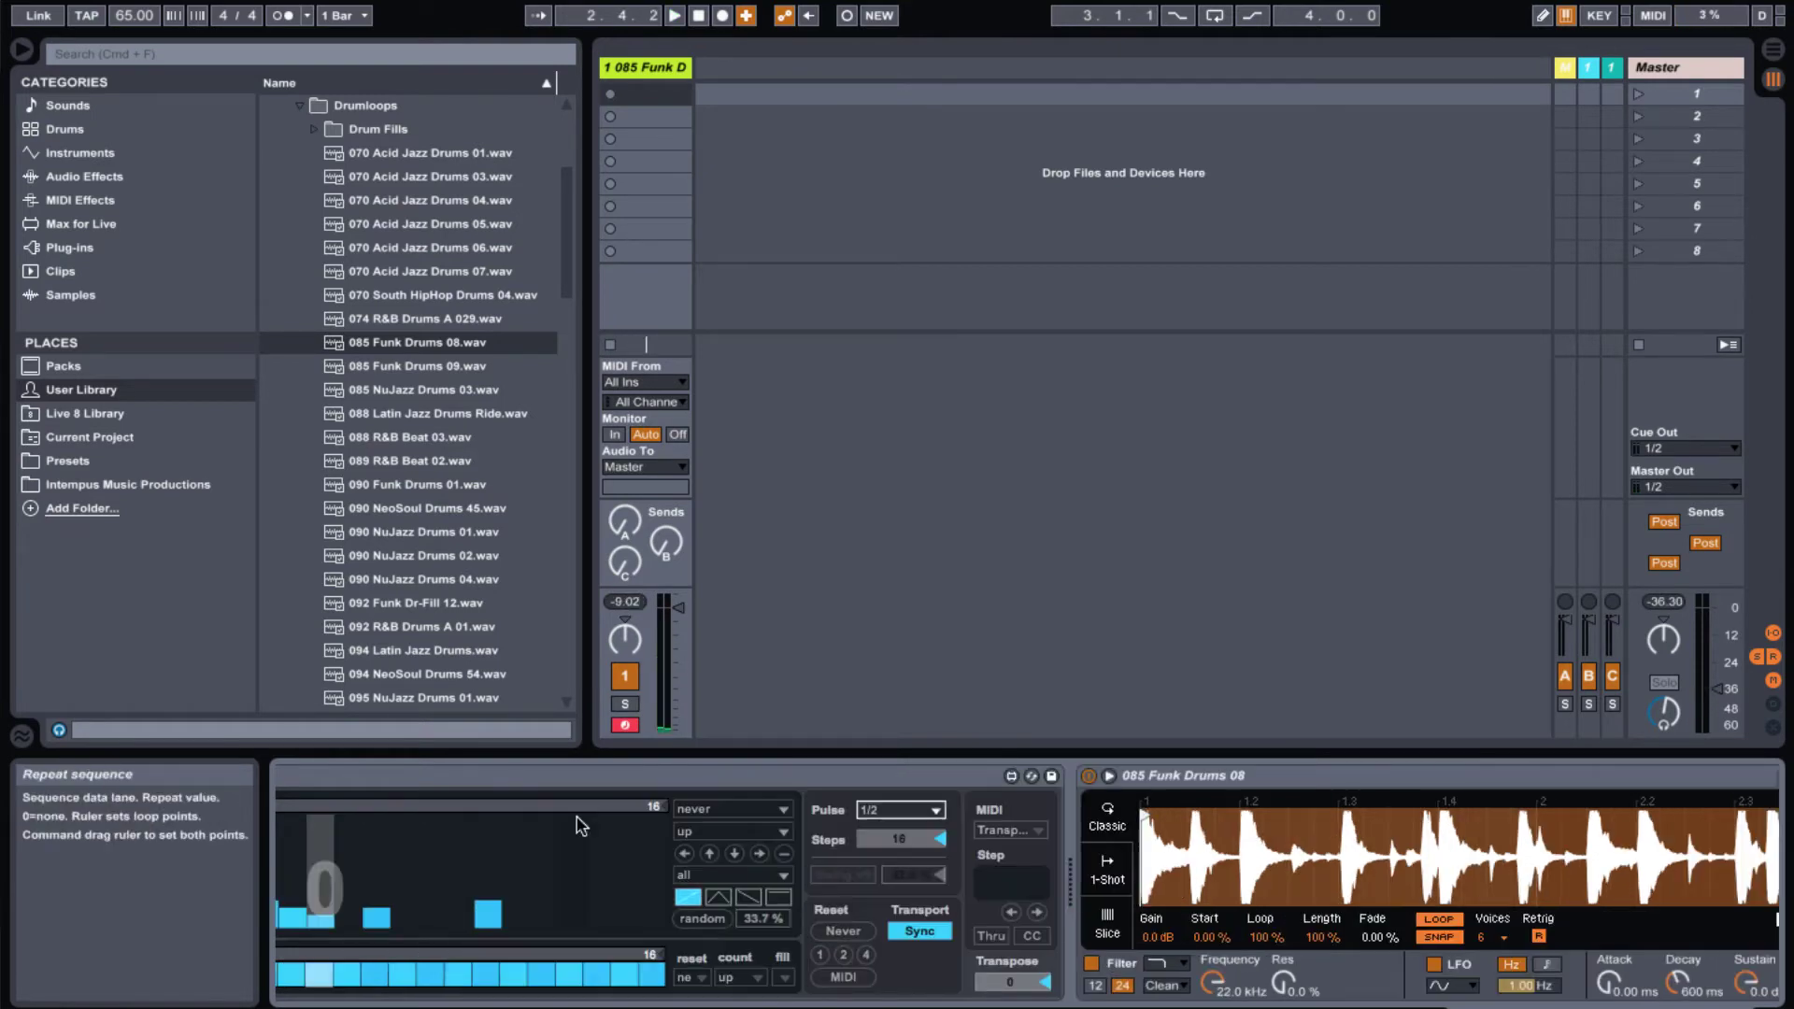
pyautogui.hscroll(5, 867, 842)
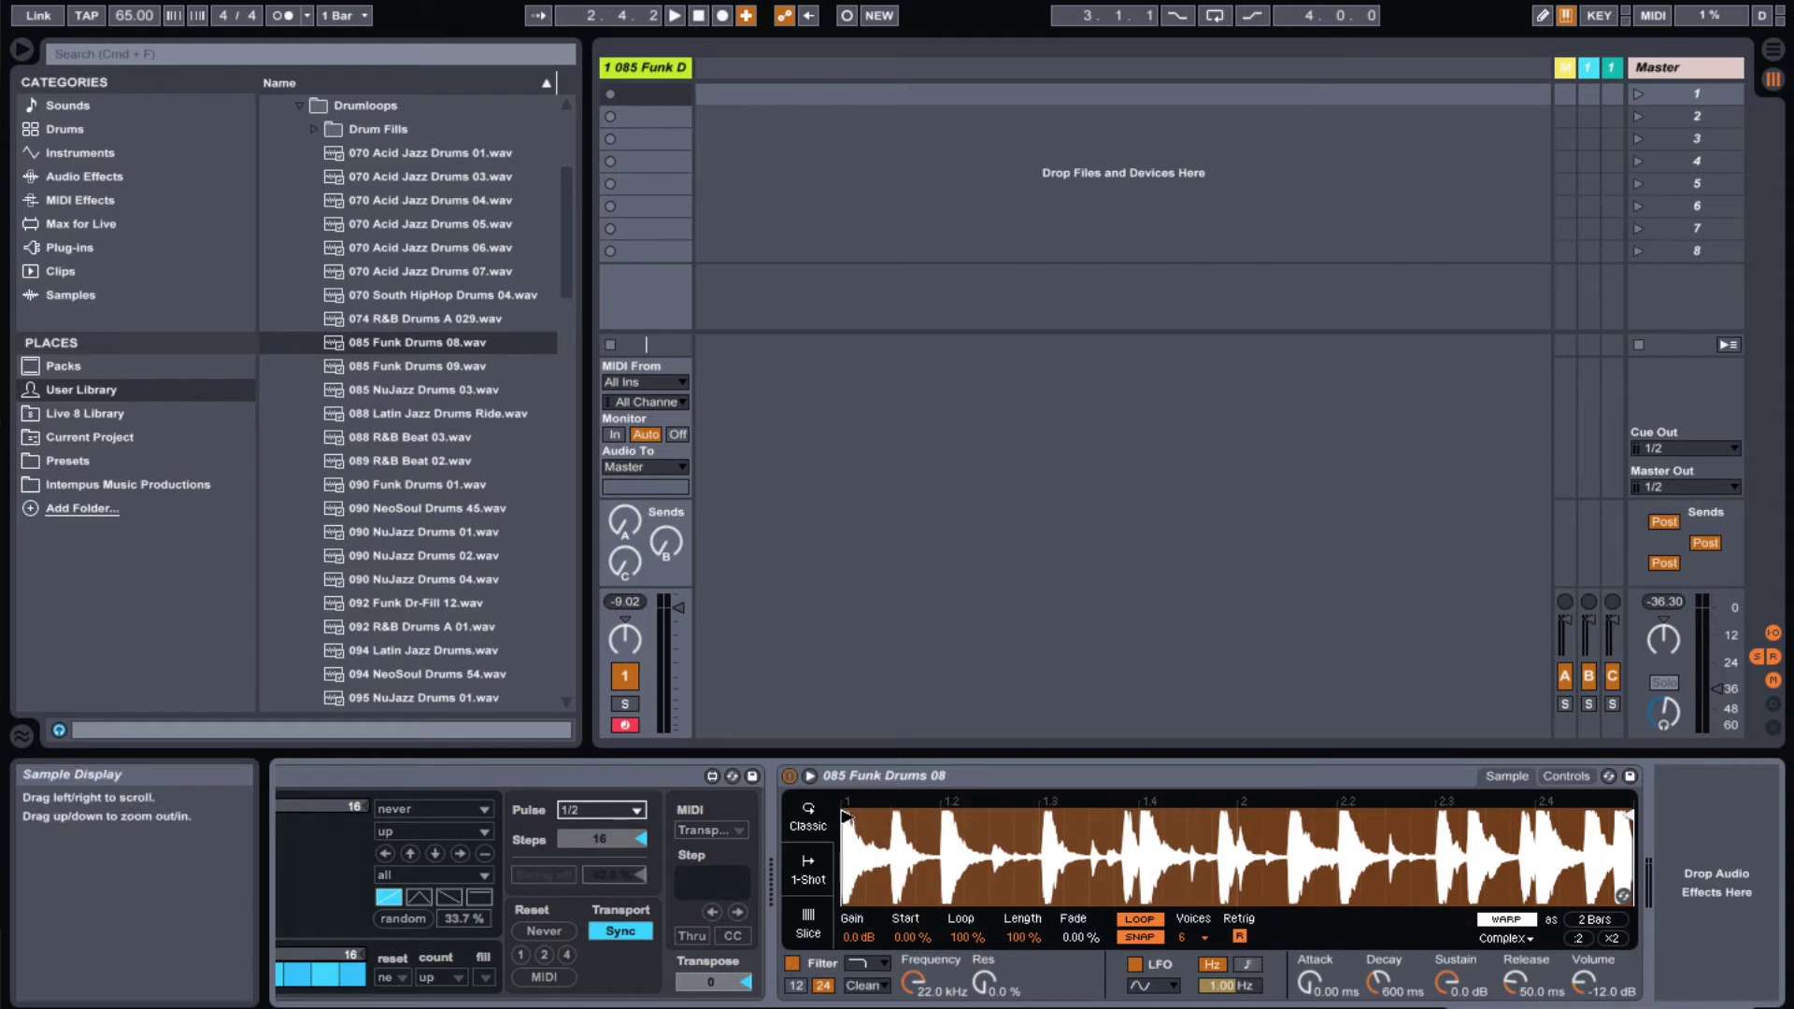
pyautogui.moveTo(846, 815); pyautogui.dragTo(998, 829)
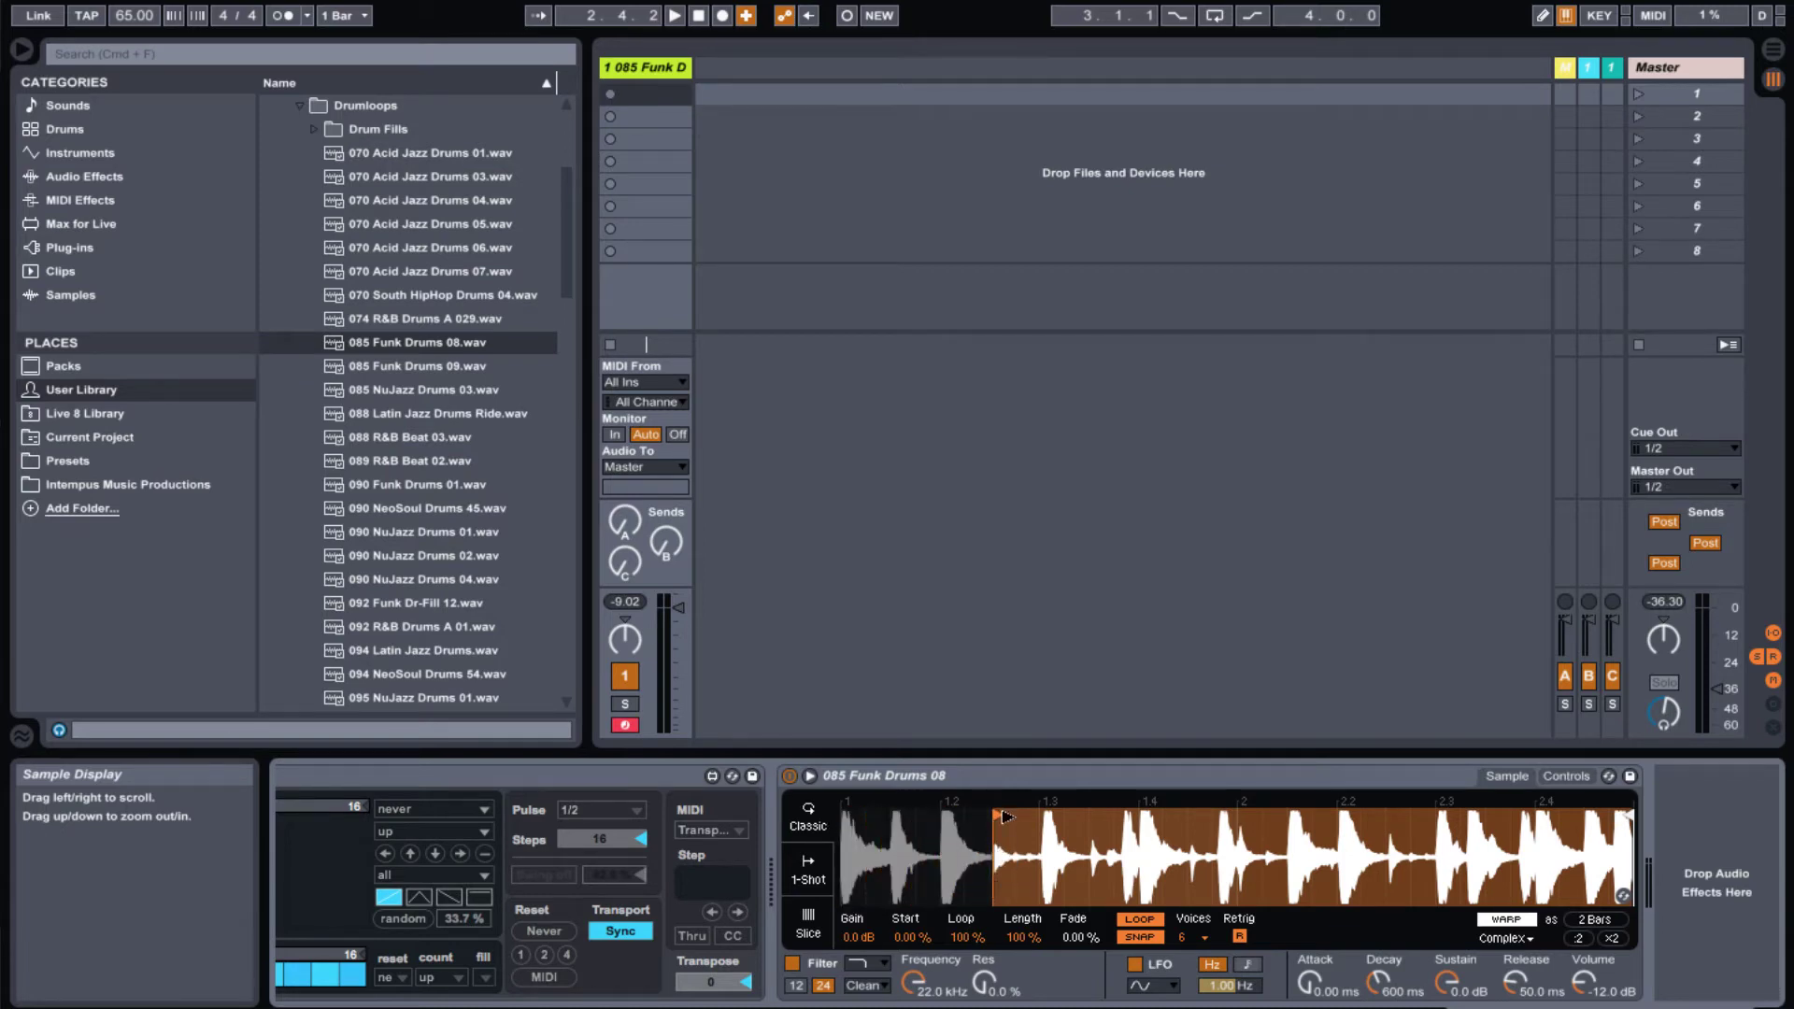
pyautogui.press('space')
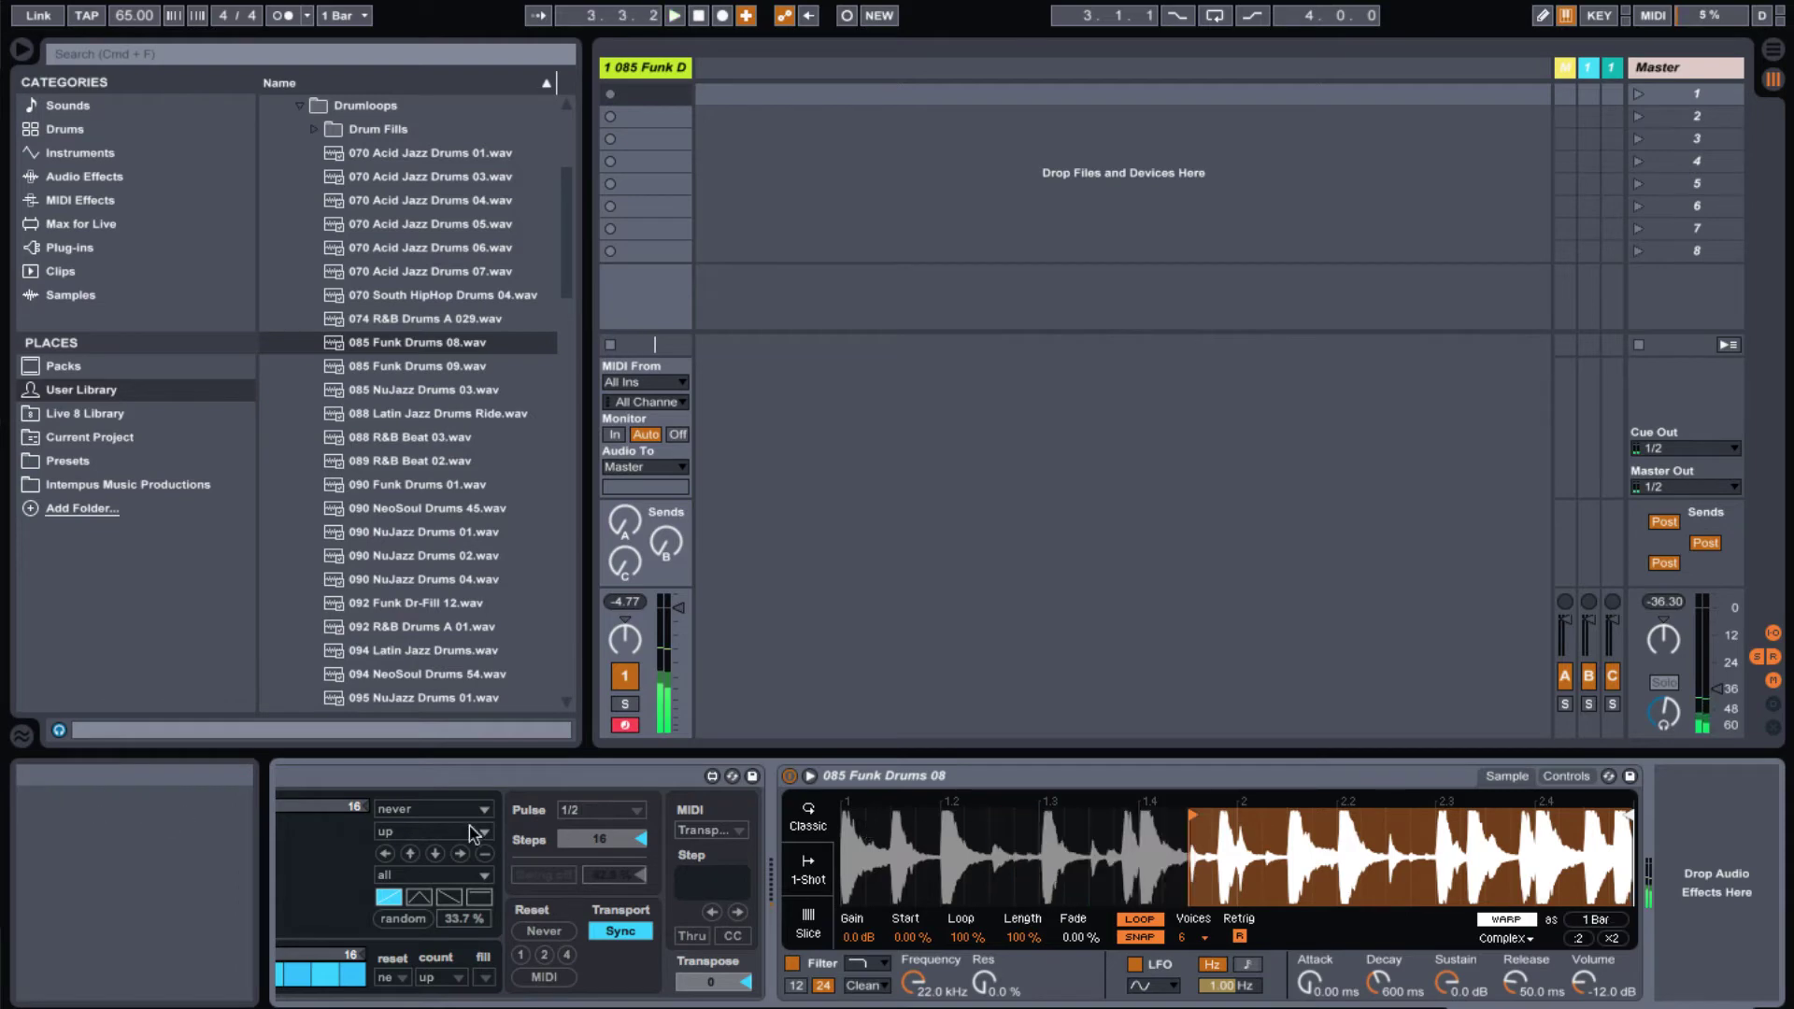
# - Set the sequencer pulse back to 1/16 and return Simpler's start marker to the sample's beginning
pyautogui.click(601, 812)
pyautogui.click(598, 512)
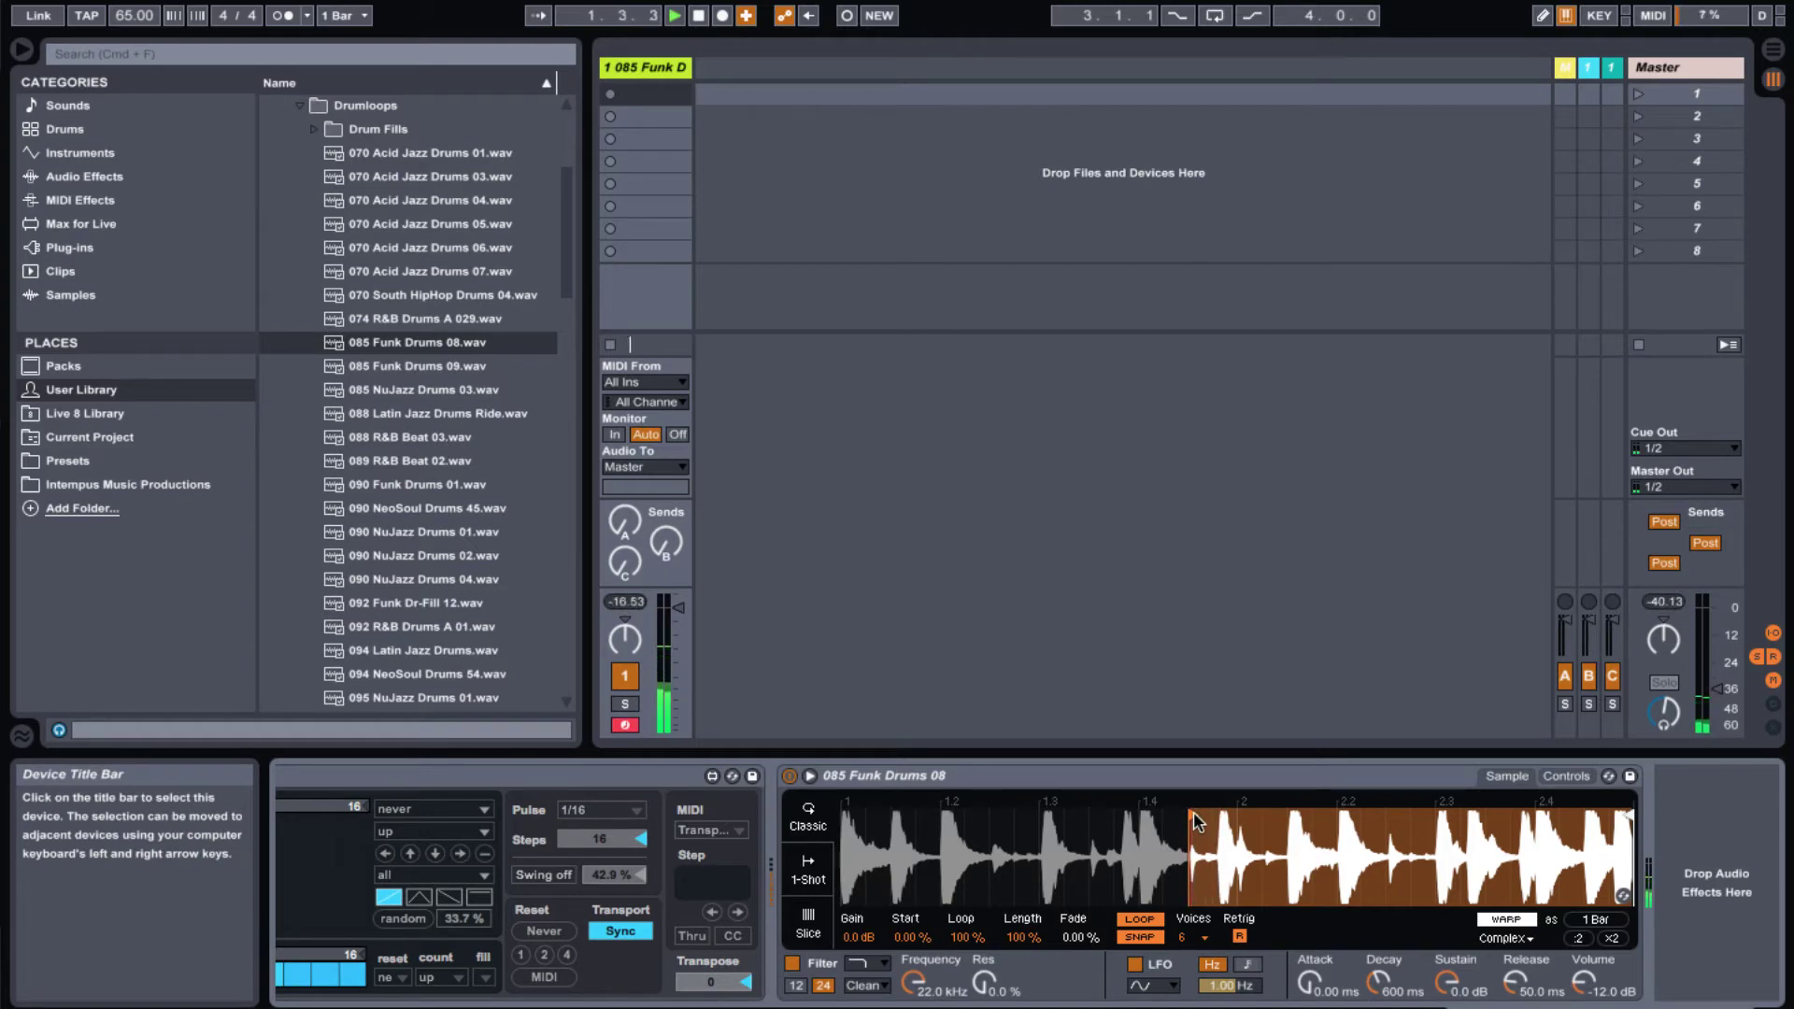
pyautogui.moveTo(1192, 811)
pyautogui.mouseDown()
pyautogui.moveTo(1530, 818)
pyautogui.moveTo(688, 828)
pyautogui.mouseUp()
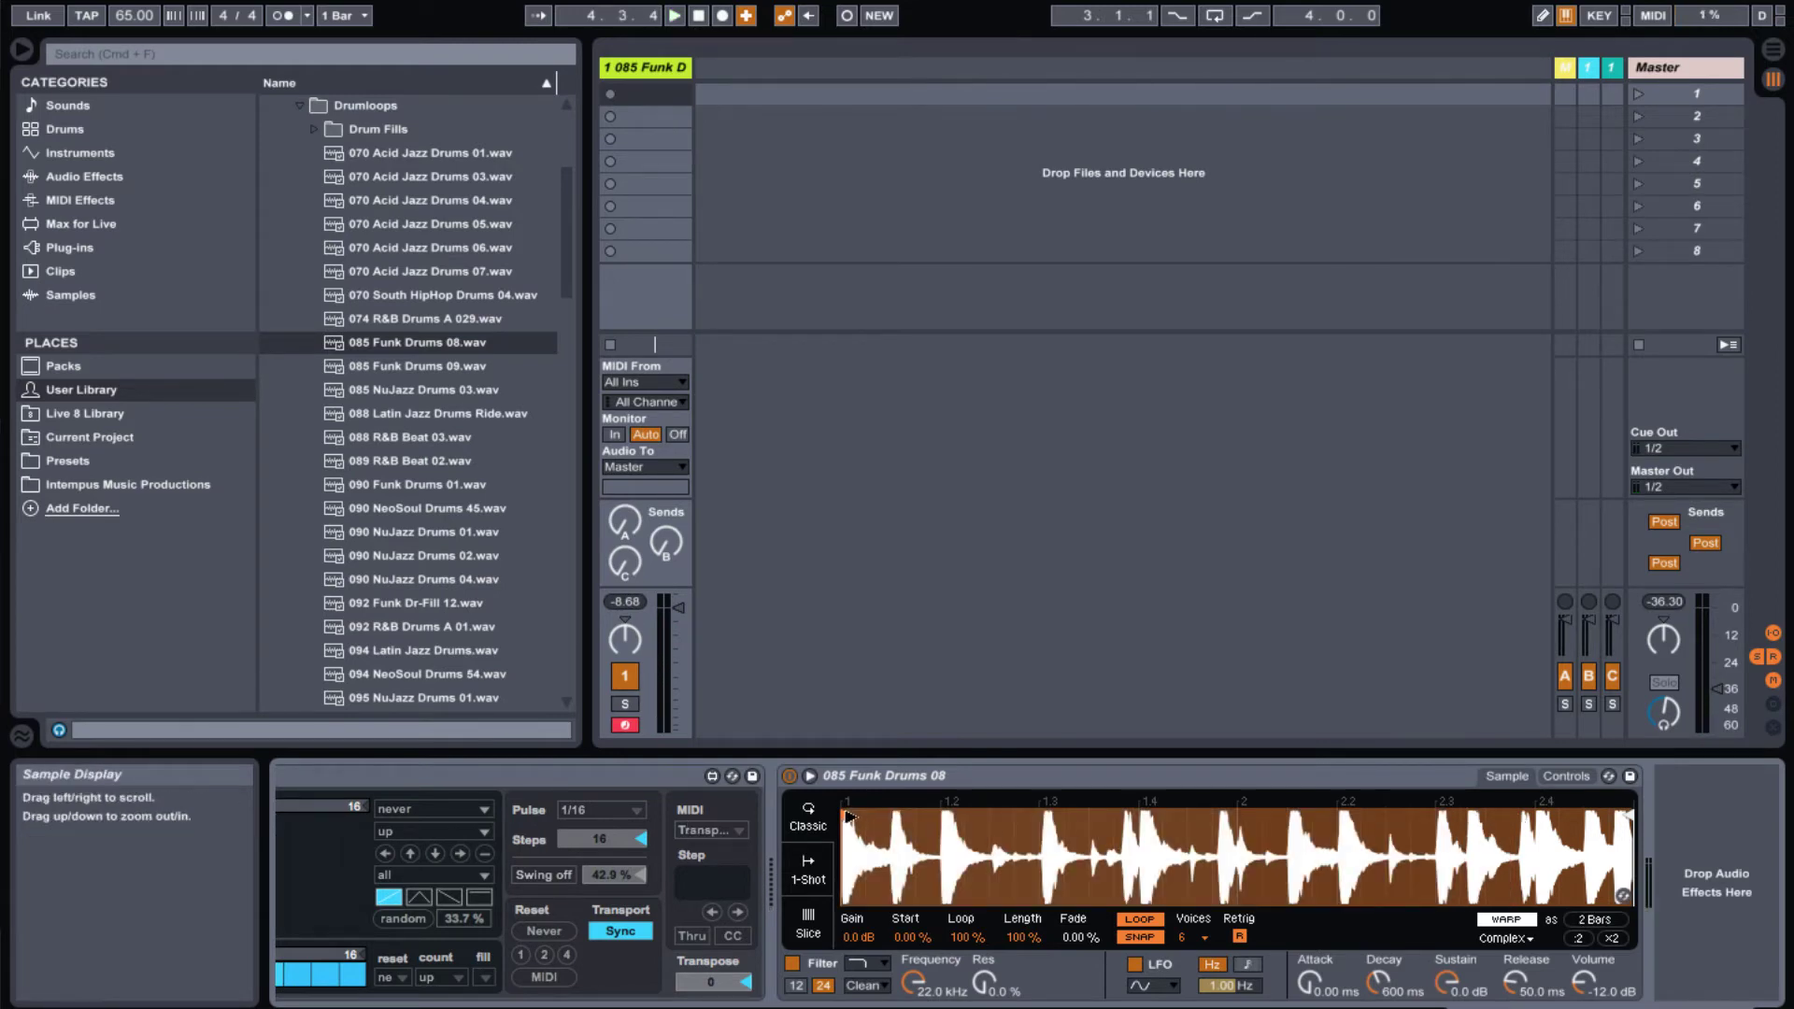
pyautogui.moveTo(848, 816)
pyautogui.mouseDown()
pyautogui.moveTo(1080, 818)
pyautogui.moveTo(846, 818)
pyautogui.mouseUp()
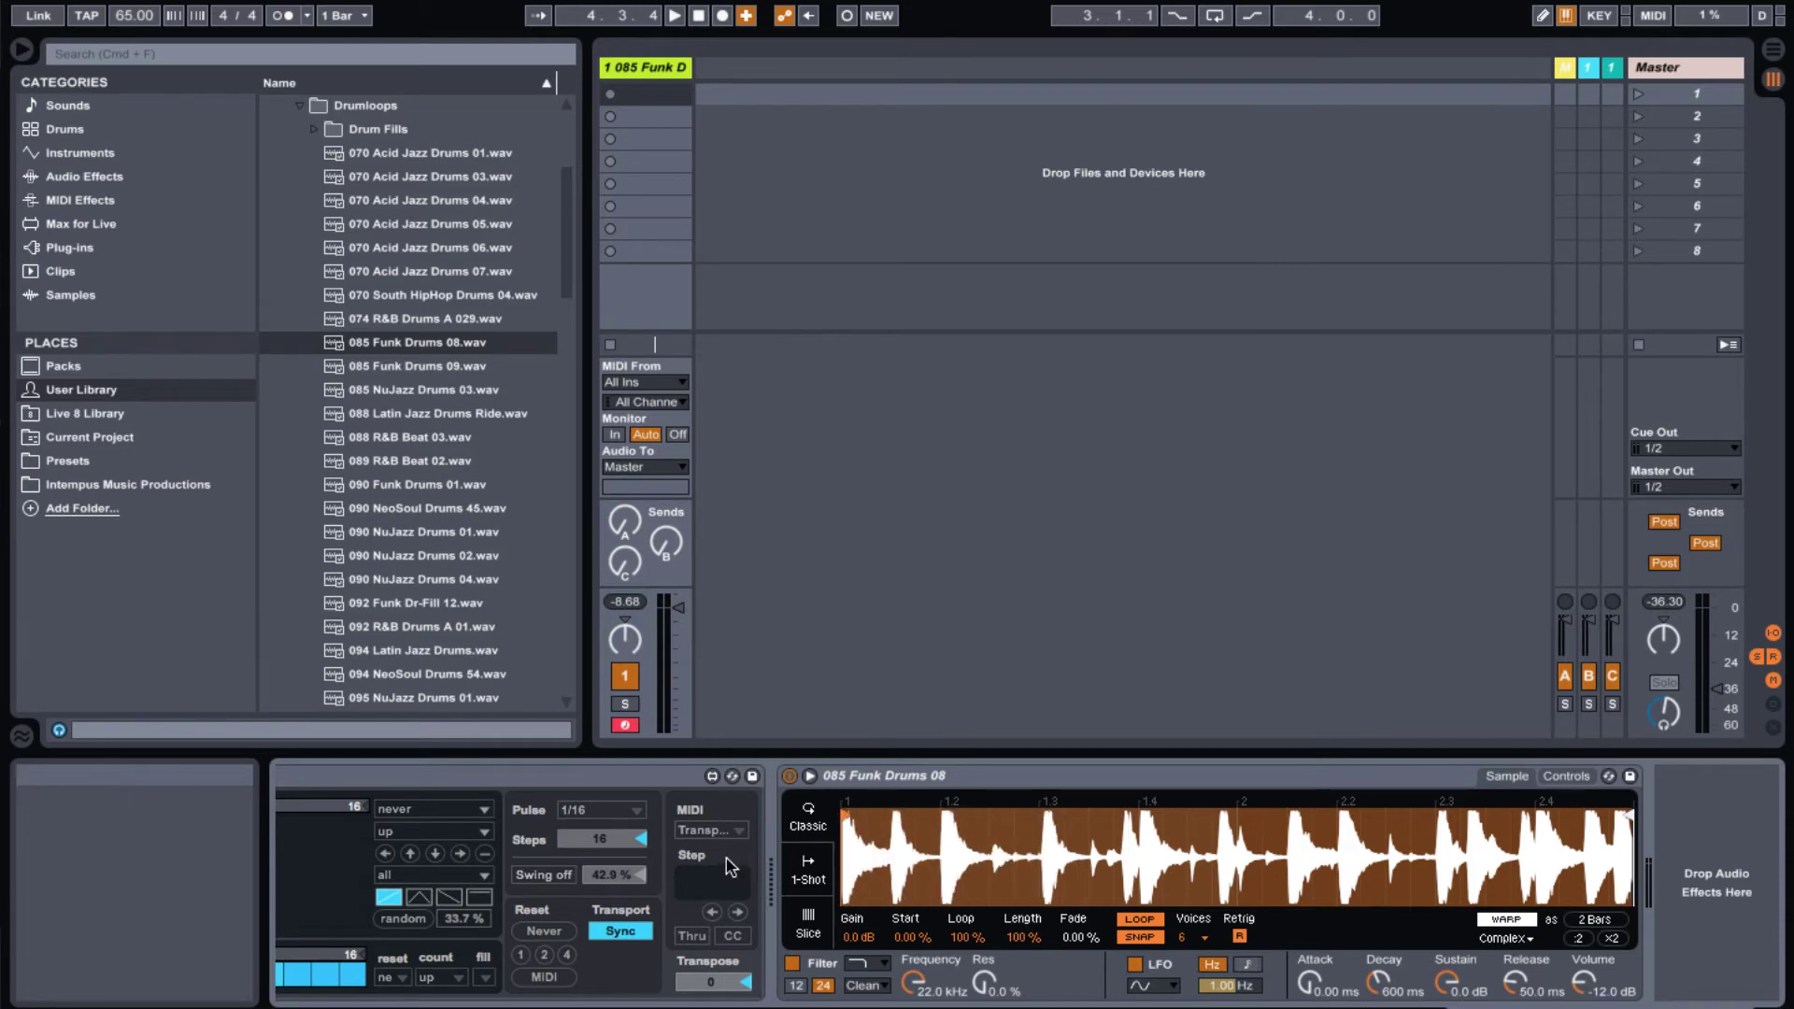
pyautogui.hscroll(-5, 695, 834)
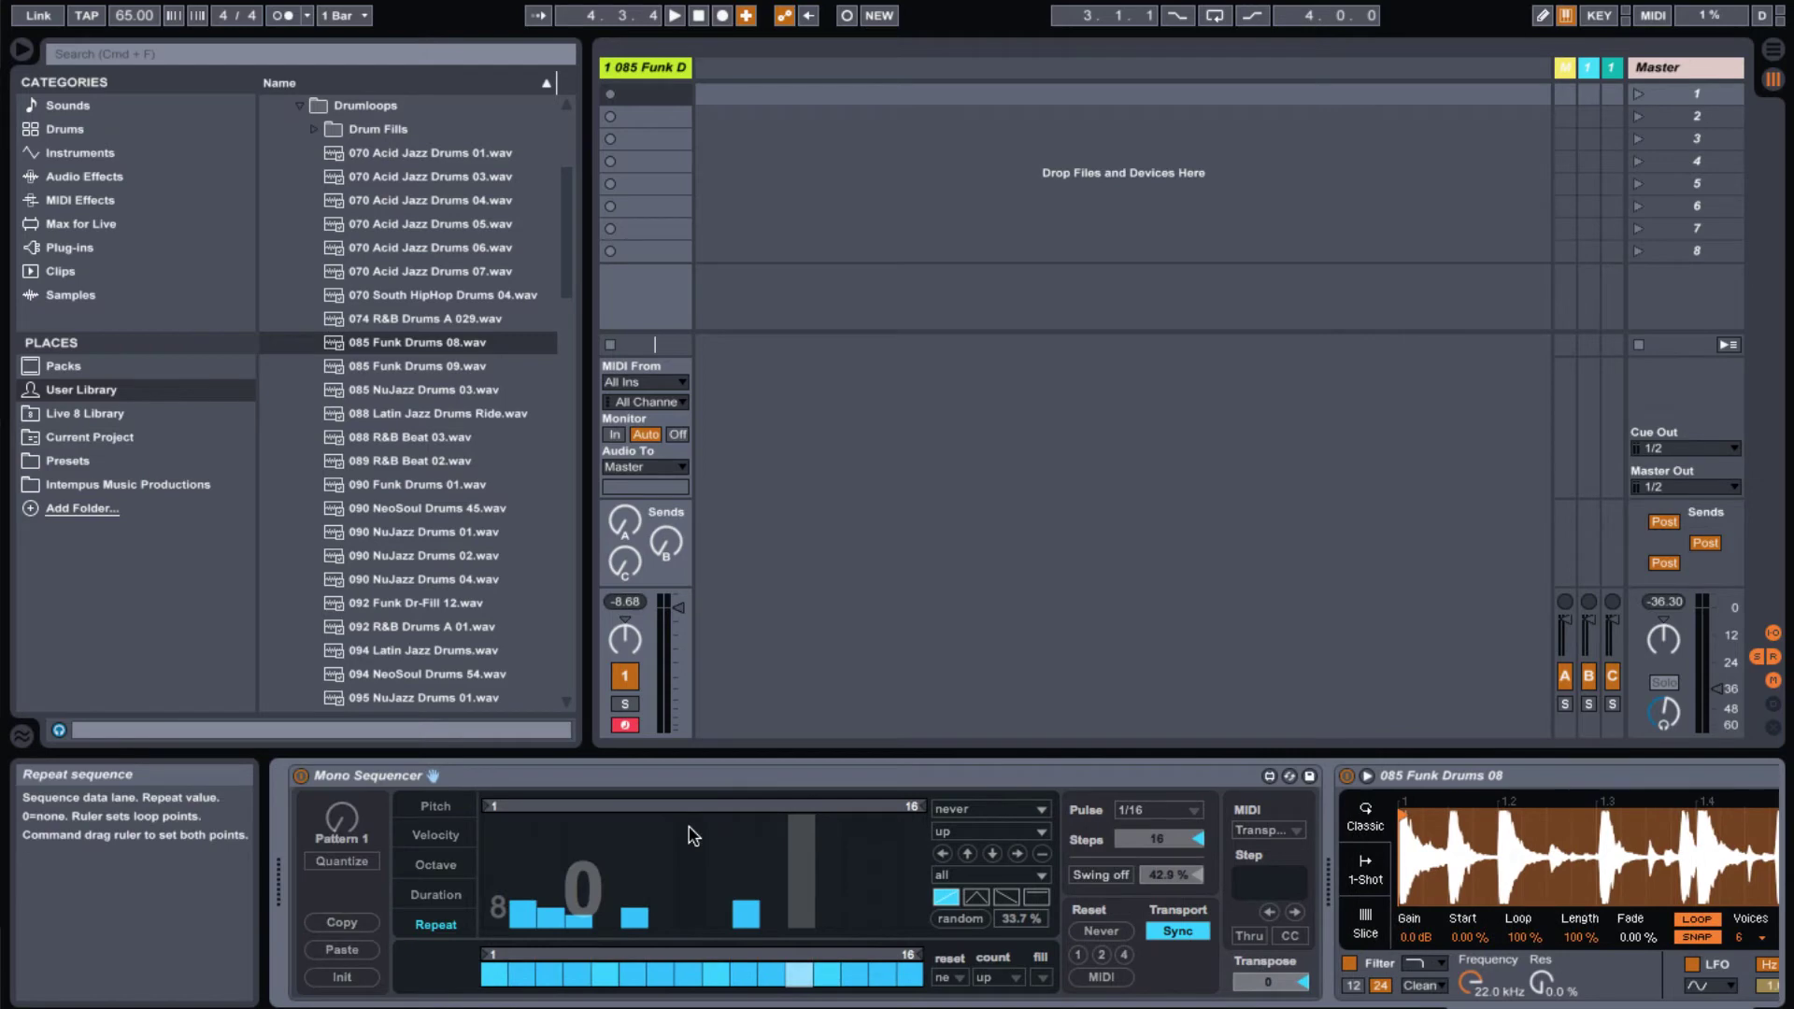
# - Shift the Mono Sequencer's Octave lane pattern up two places, then play it to hear the jumps
pyautogui.click(444, 872)
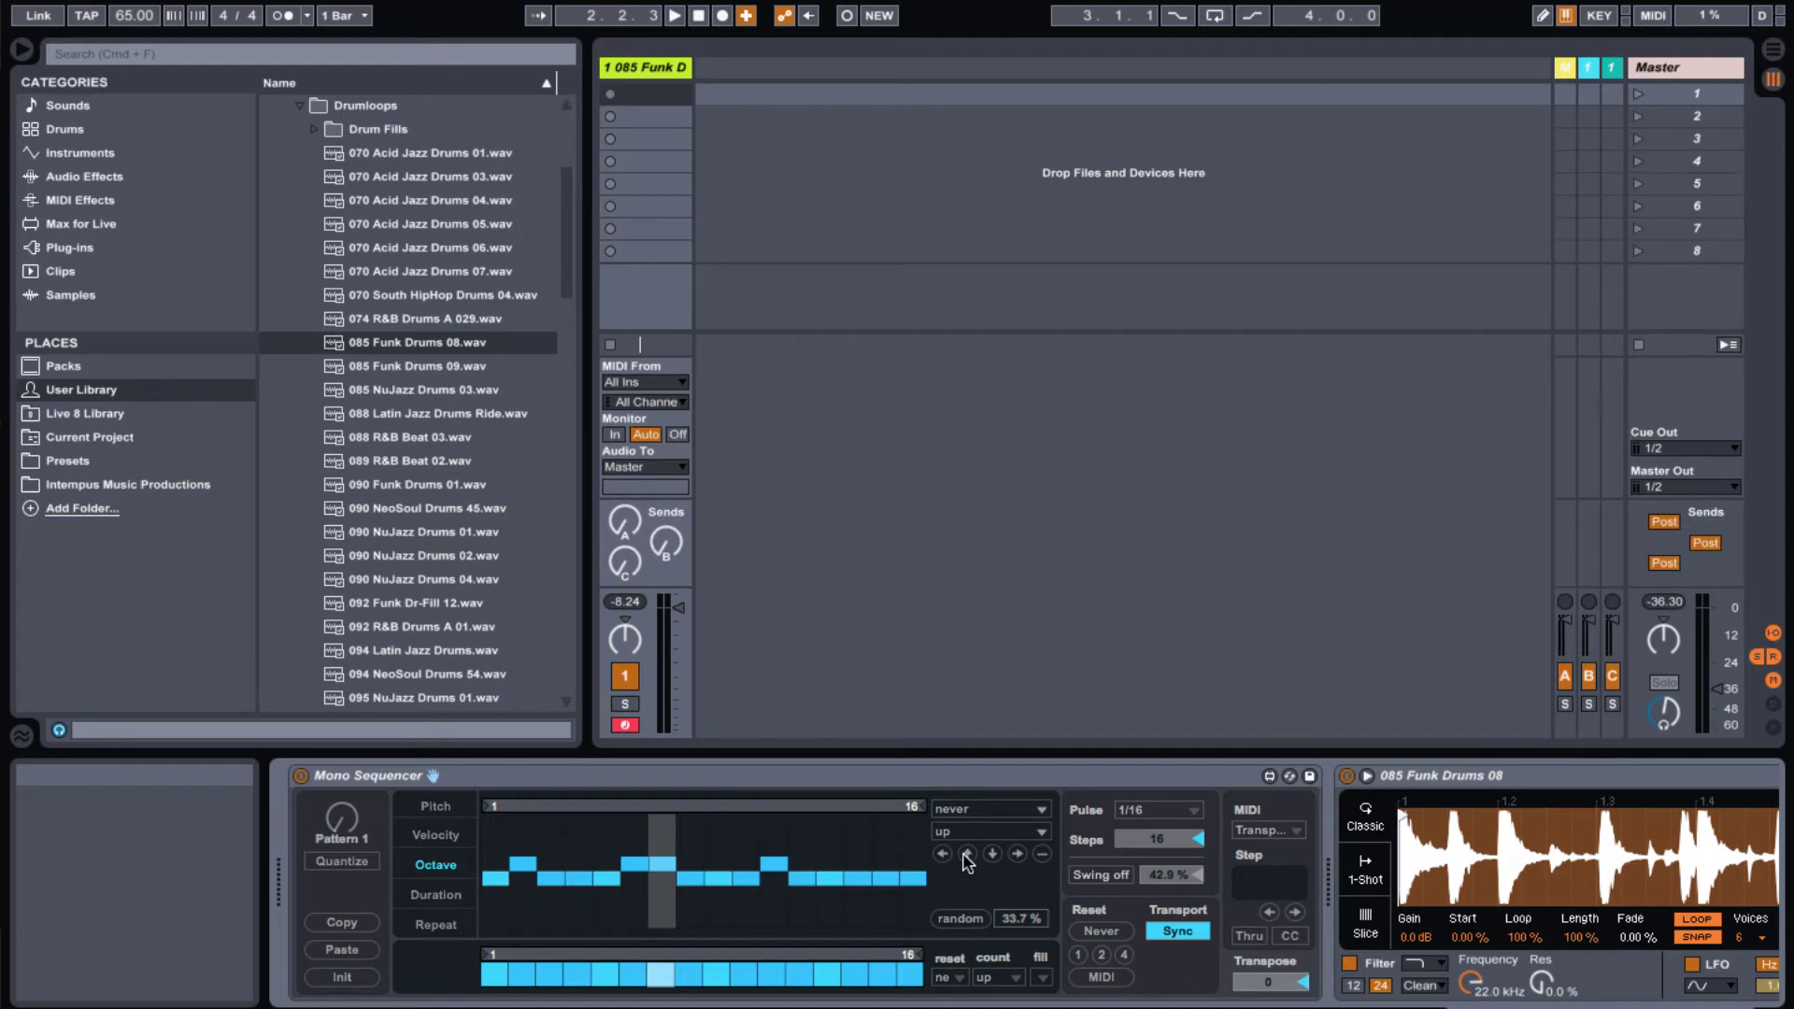
pyautogui.click(967, 857)
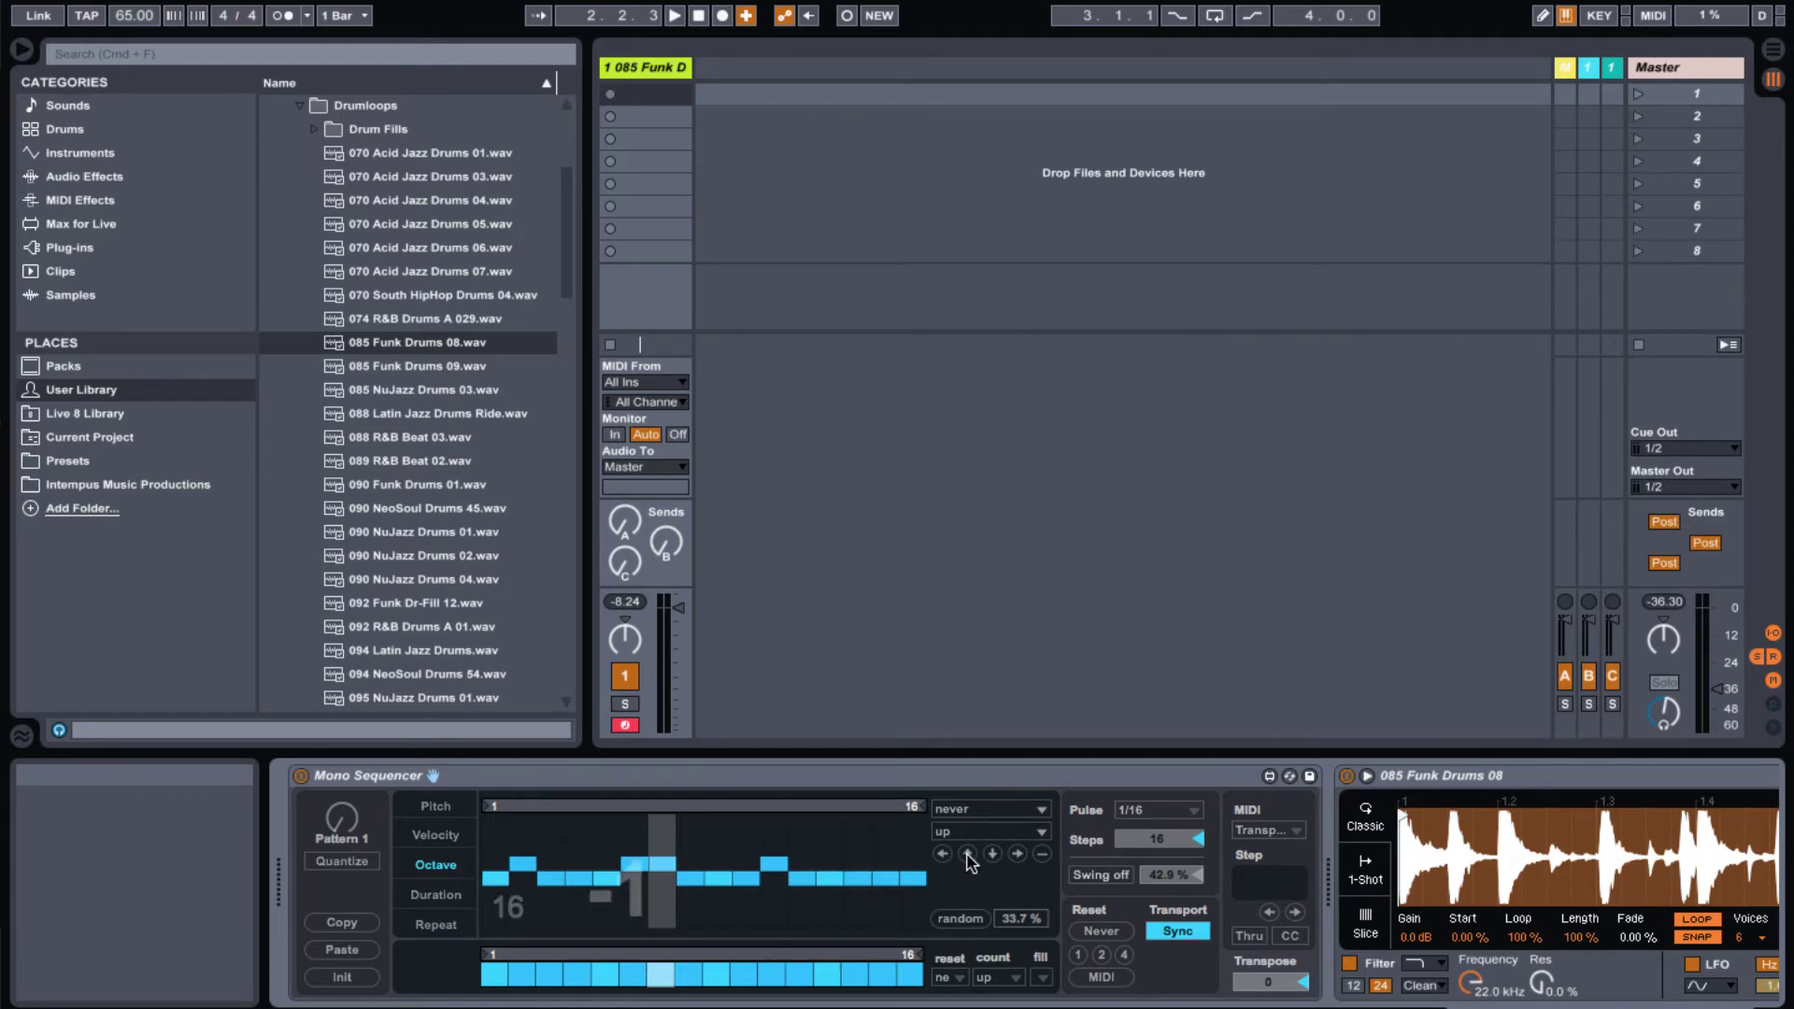
pyautogui.click(967, 858)
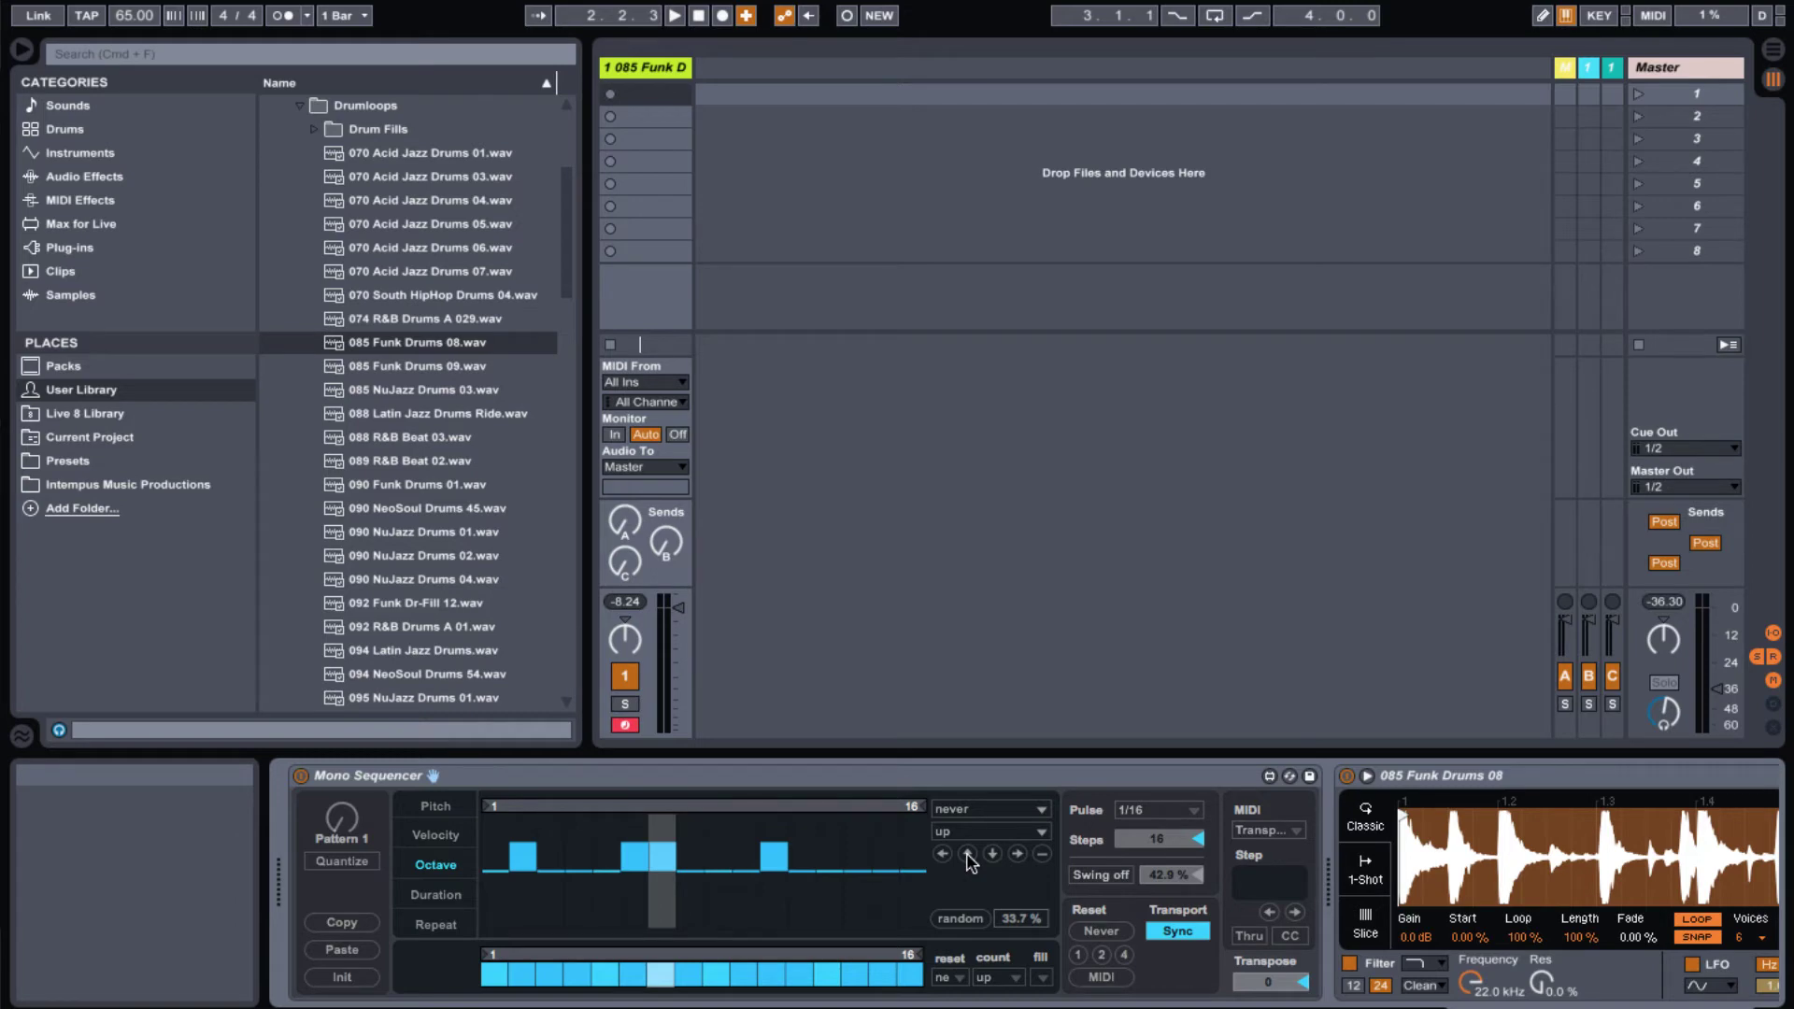
pyautogui.press('space')
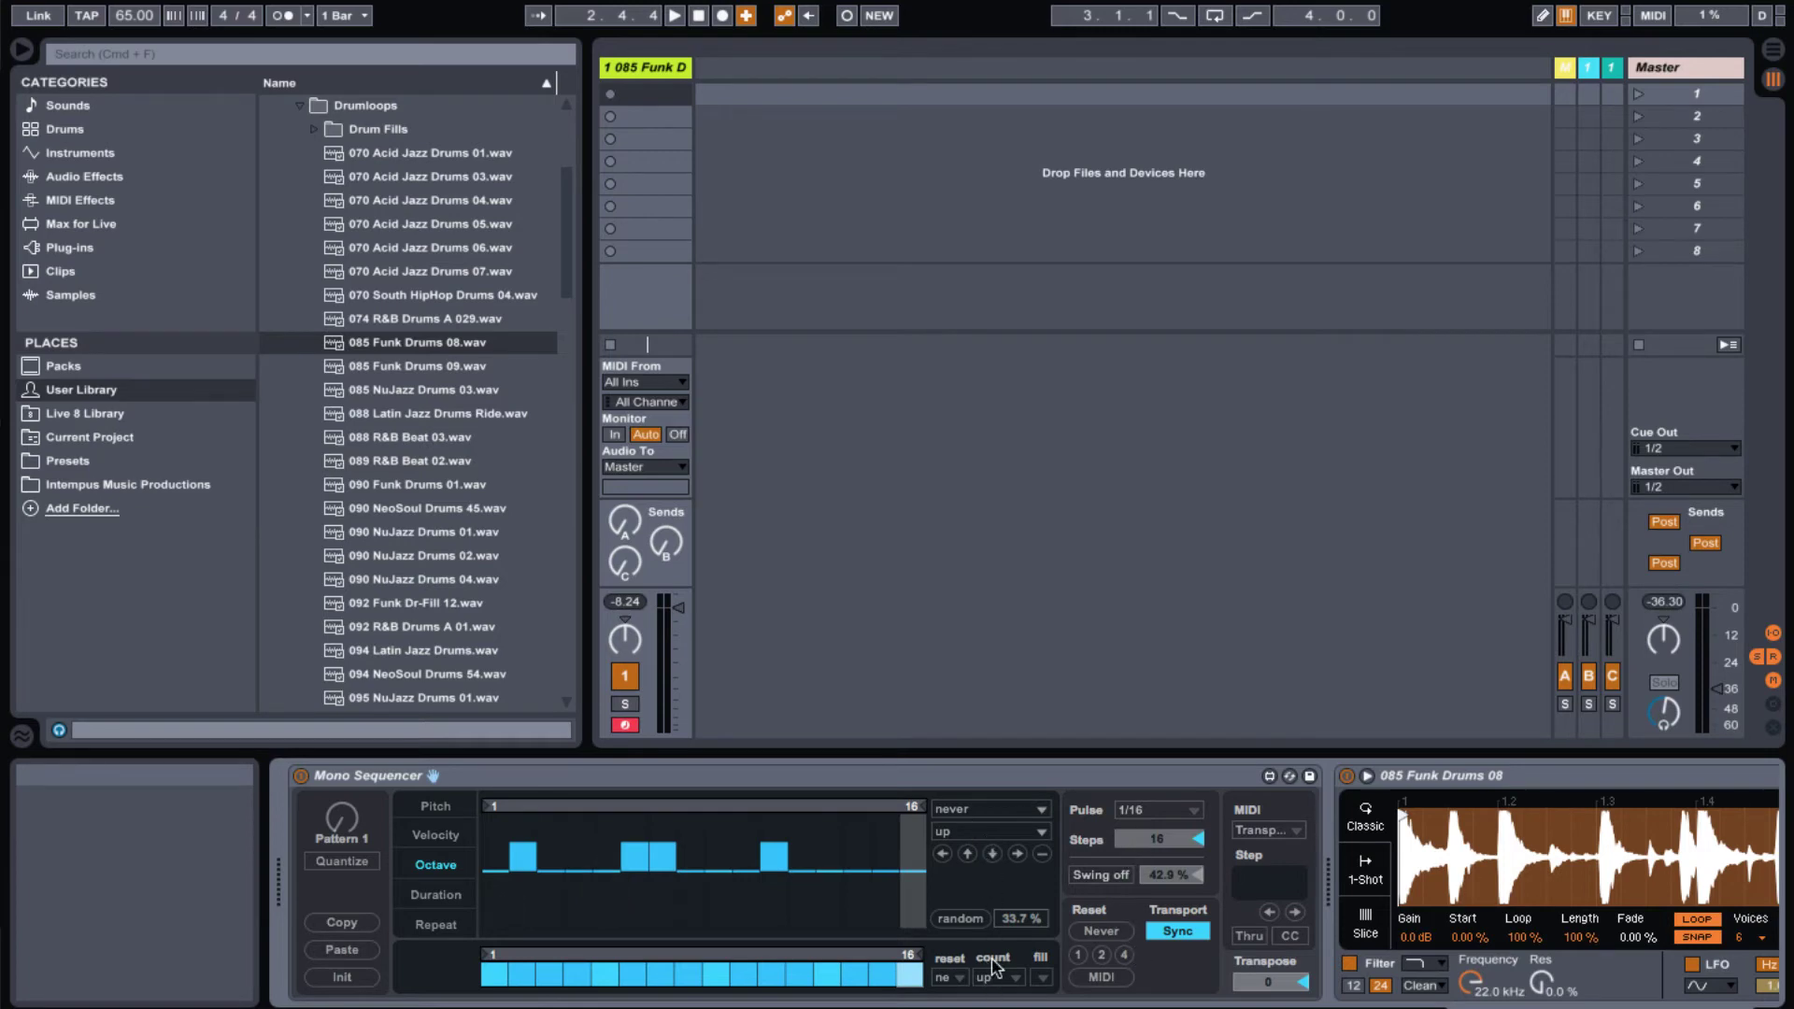
pyautogui.hscroll(10, 1140, 920)
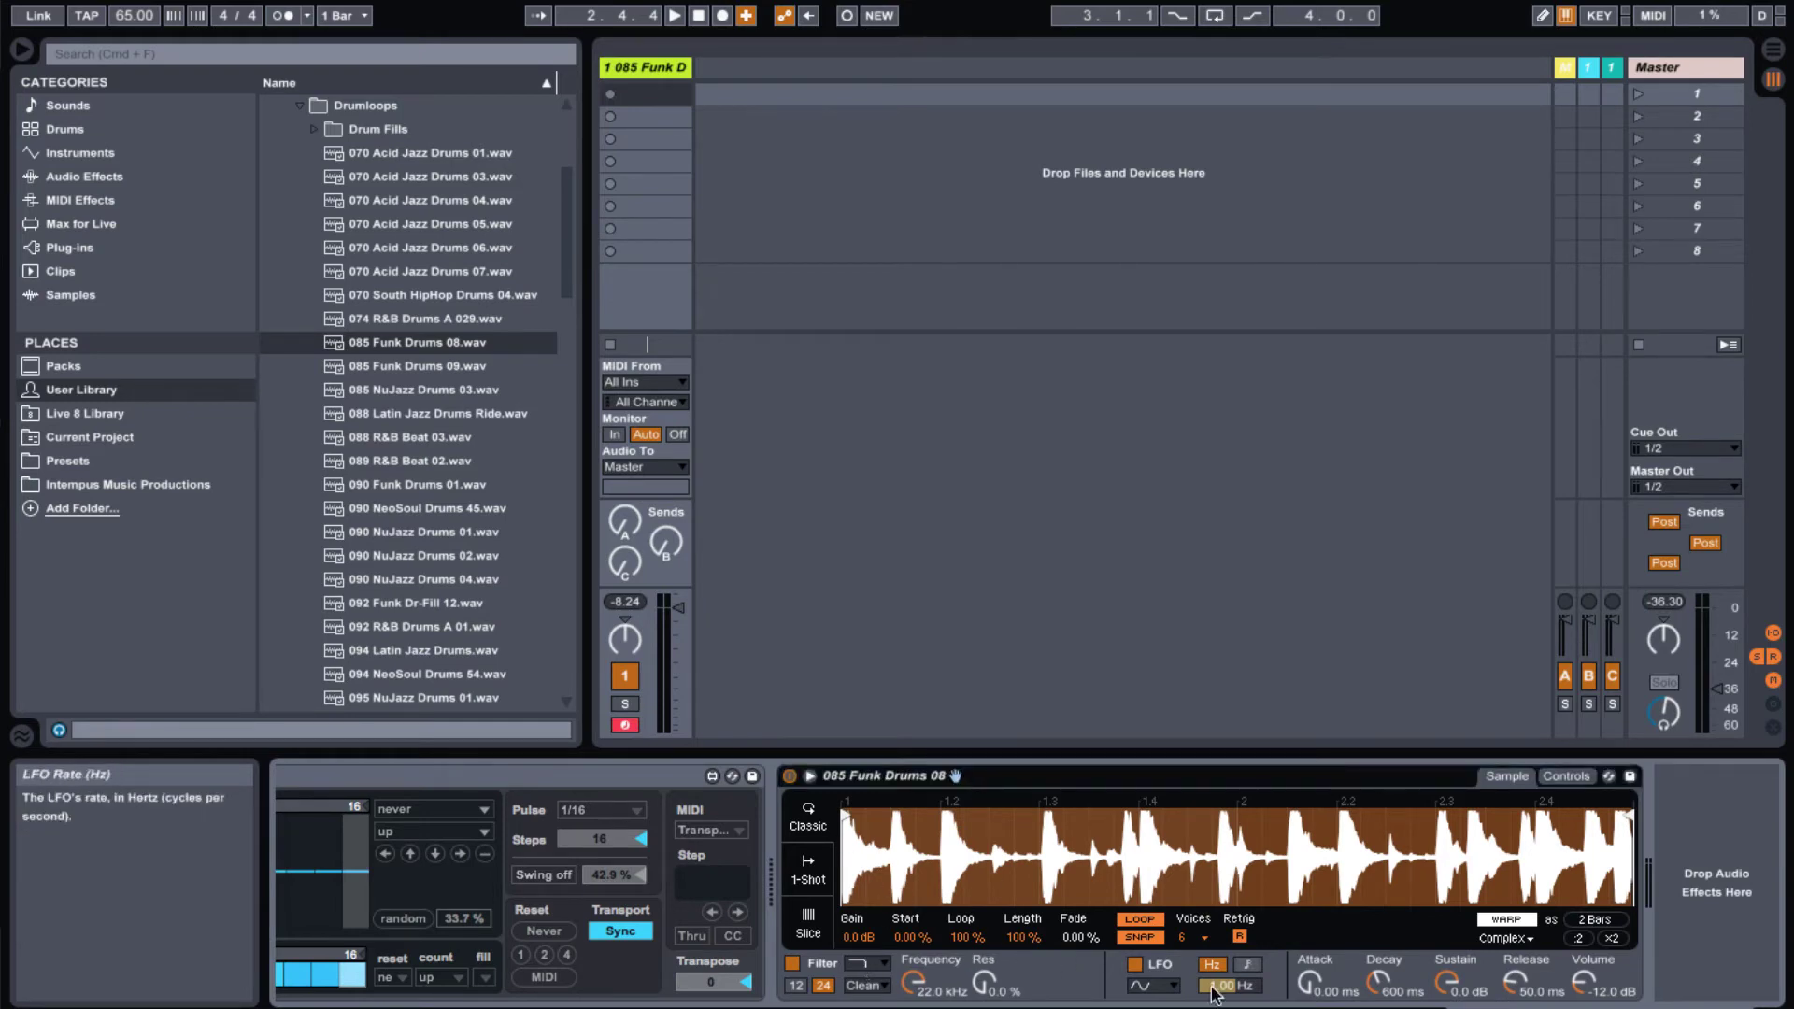
# - Switch Simpler to its Controls view showing the filter, LFO and envelope settings
pyautogui.click(1569, 776)
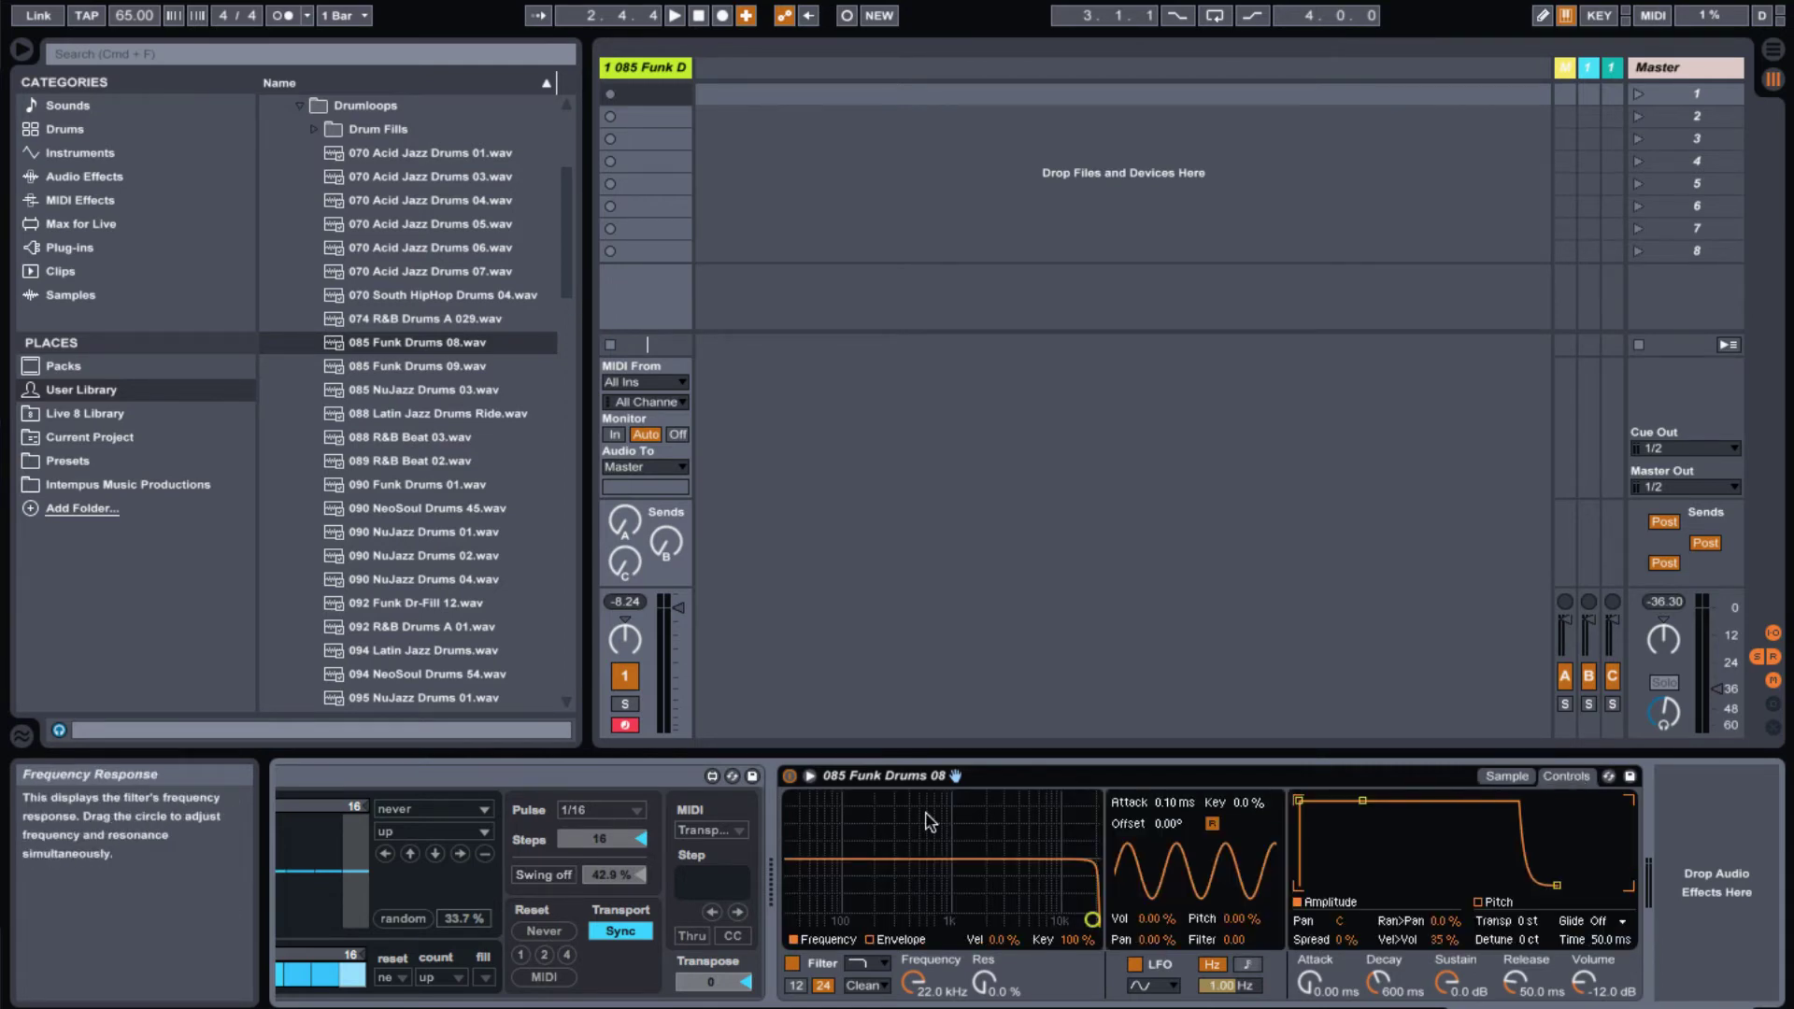
pyautogui.click(1507, 776)
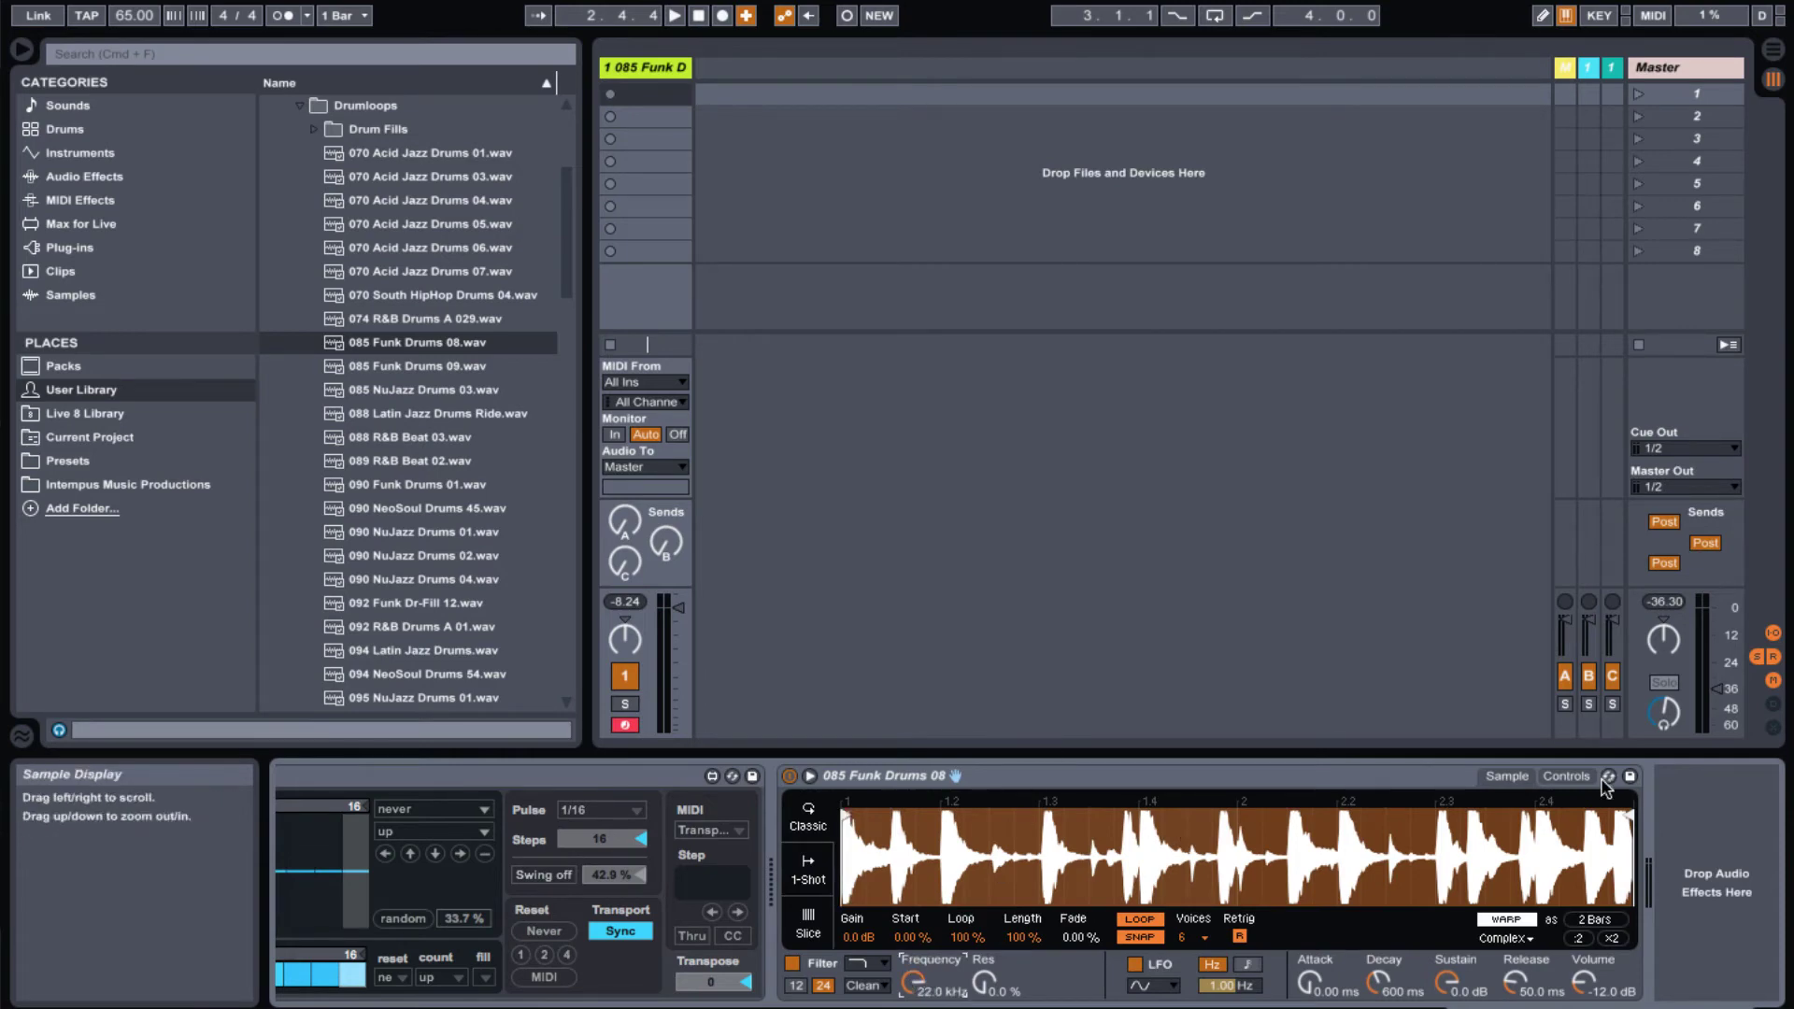
pyautogui.click(1570, 776)
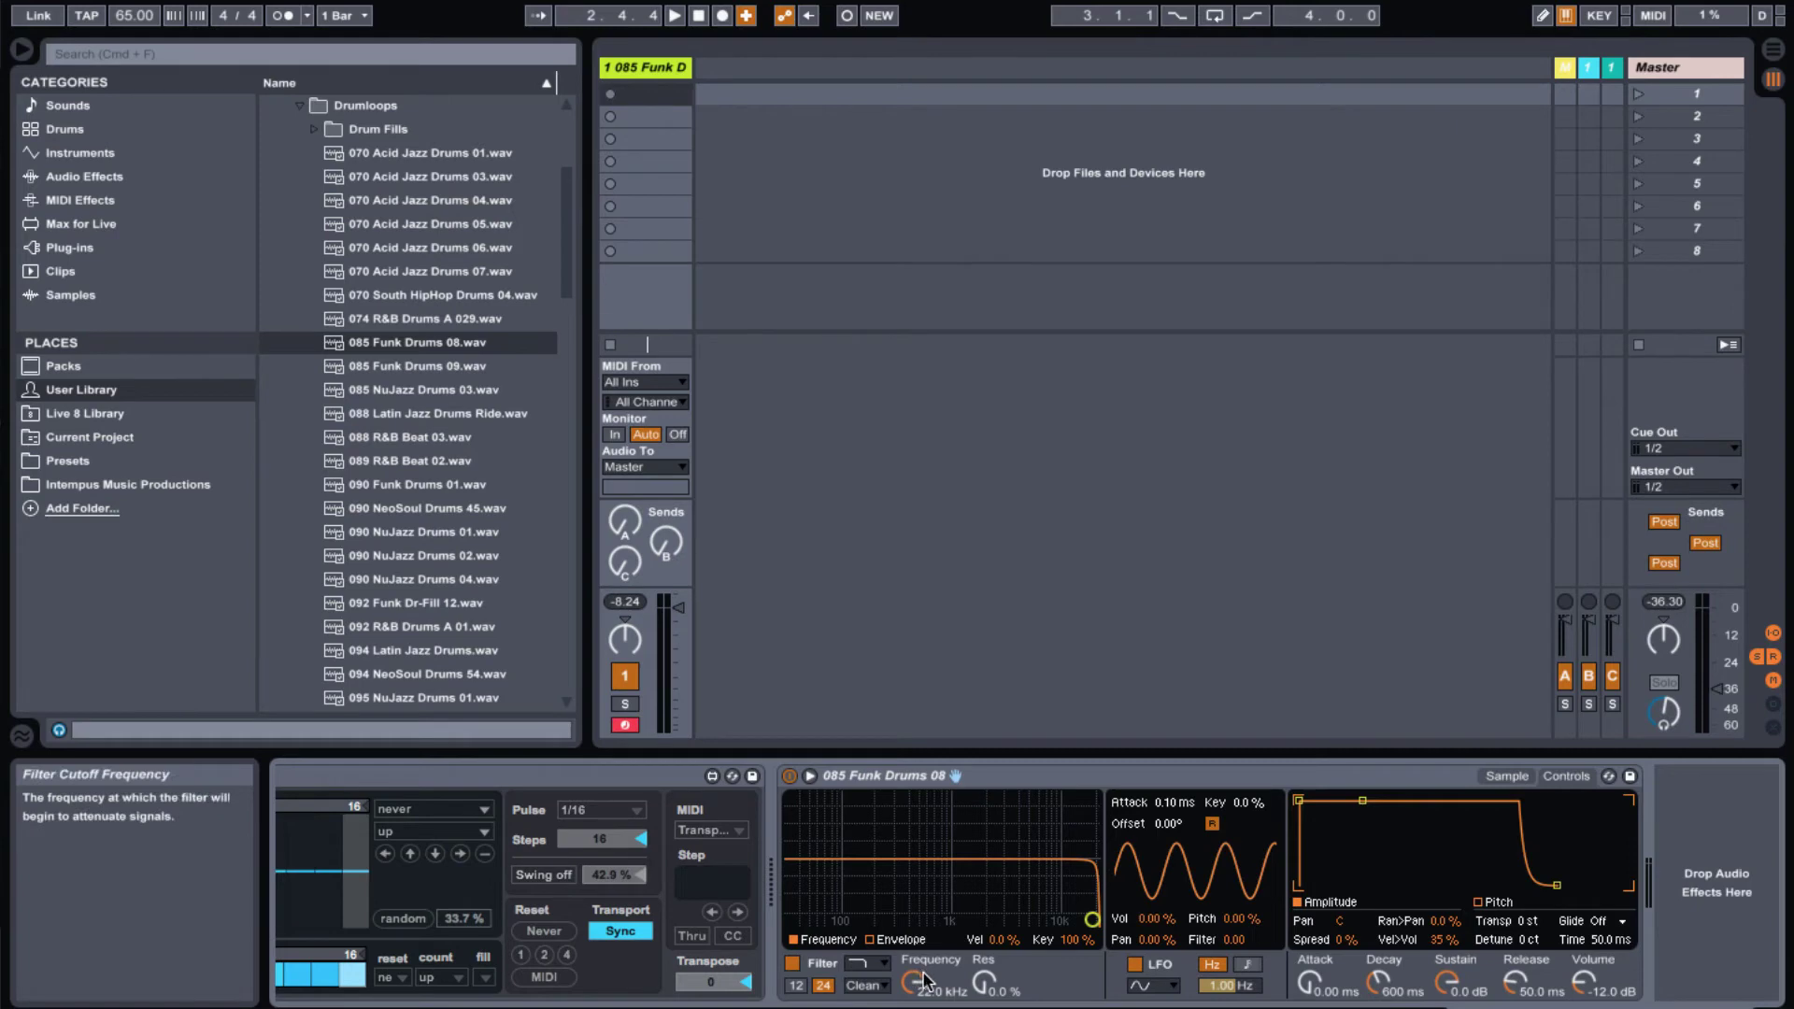
# - Experiment with Simpler's filter, trying 6.60 kHz cutoff, 85% resonance, then 3.01 kHz cutoff
pyautogui.moveTo(916, 979)
pyautogui.mouseDown()
pyautogui.moveTo(974, 981)
pyautogui.moveTo(911, 990)
pyautogui.mouseUp()
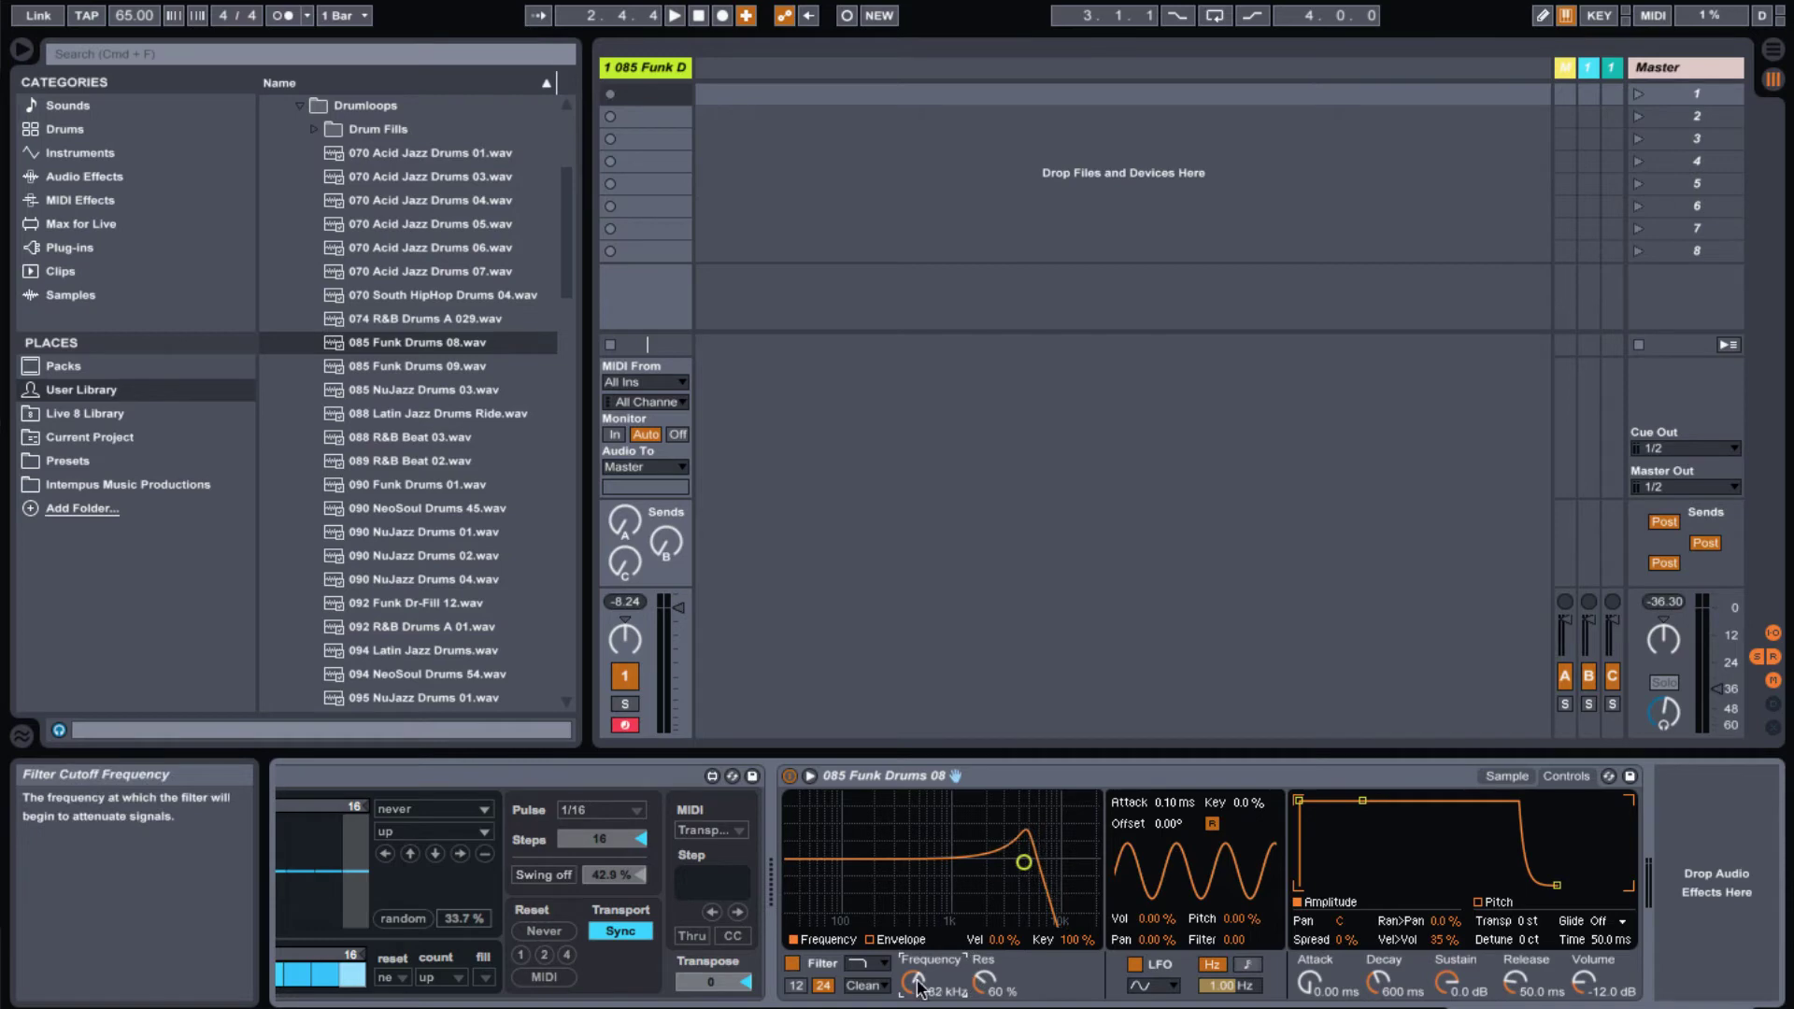
pyautogui.scroll(3, 677, 899)
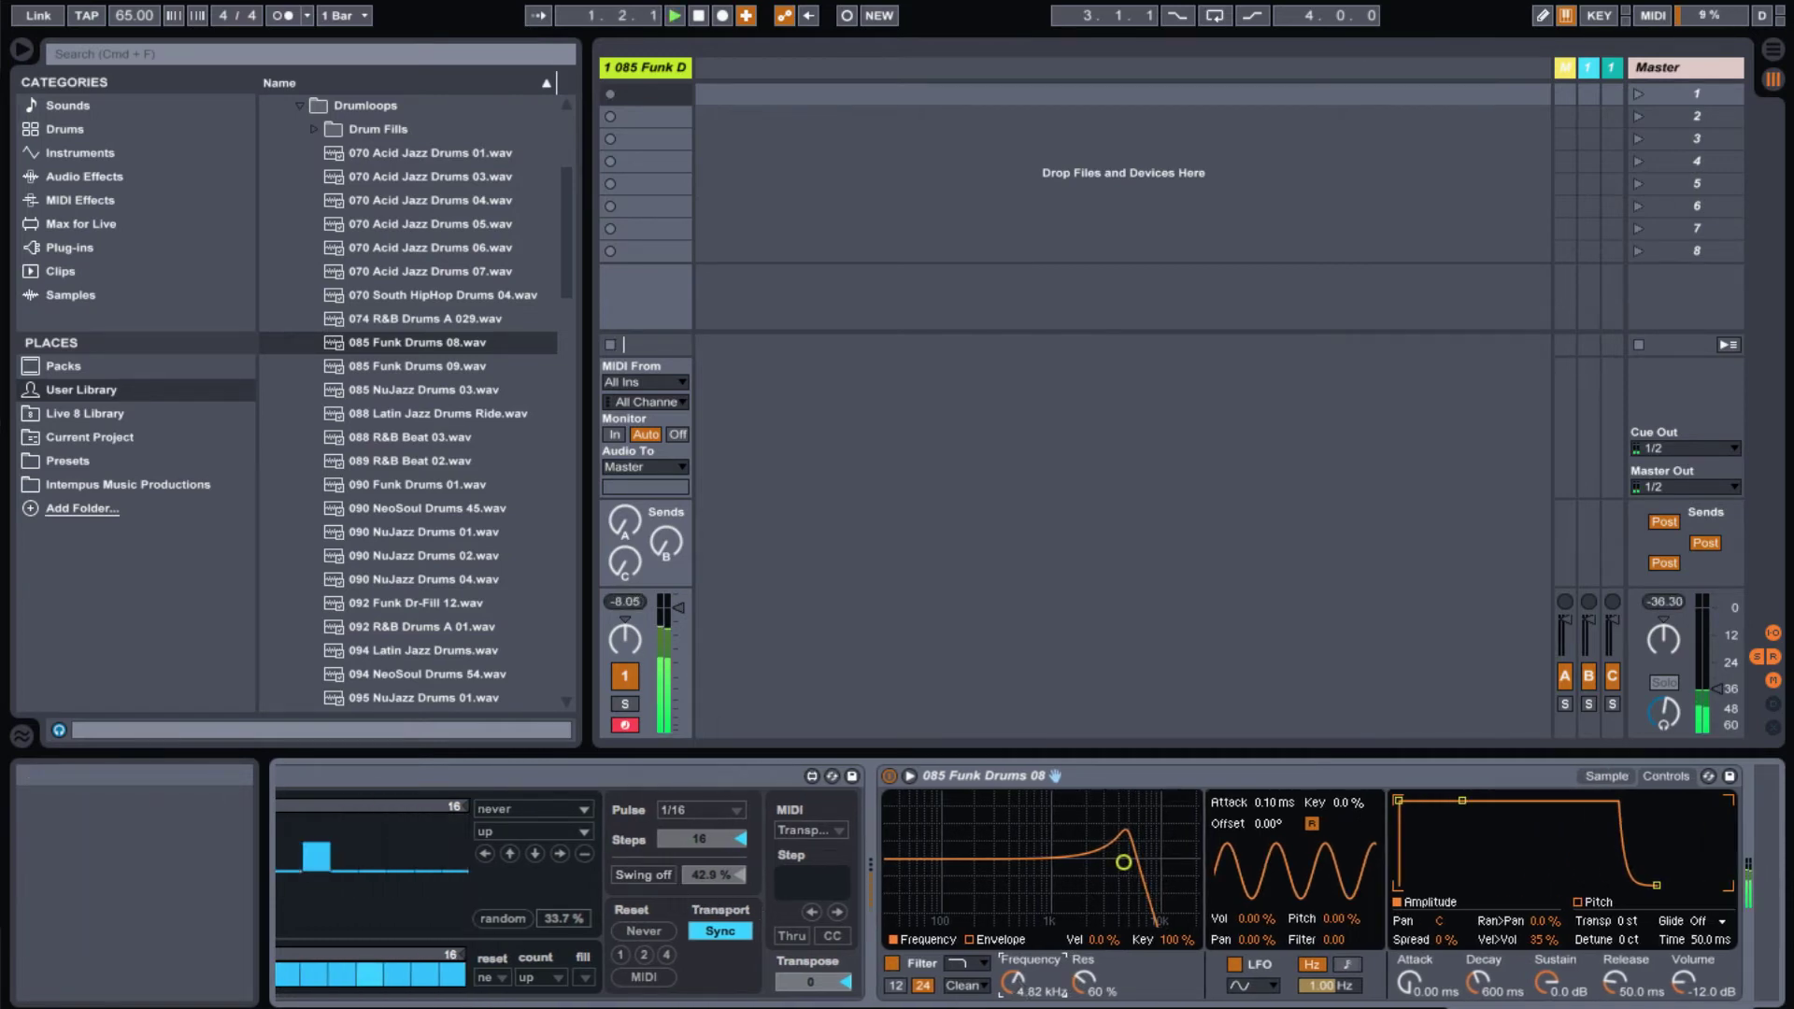
pyautogui.moveTo(1084, 981); pyautogui.dragTo(1083, 977)
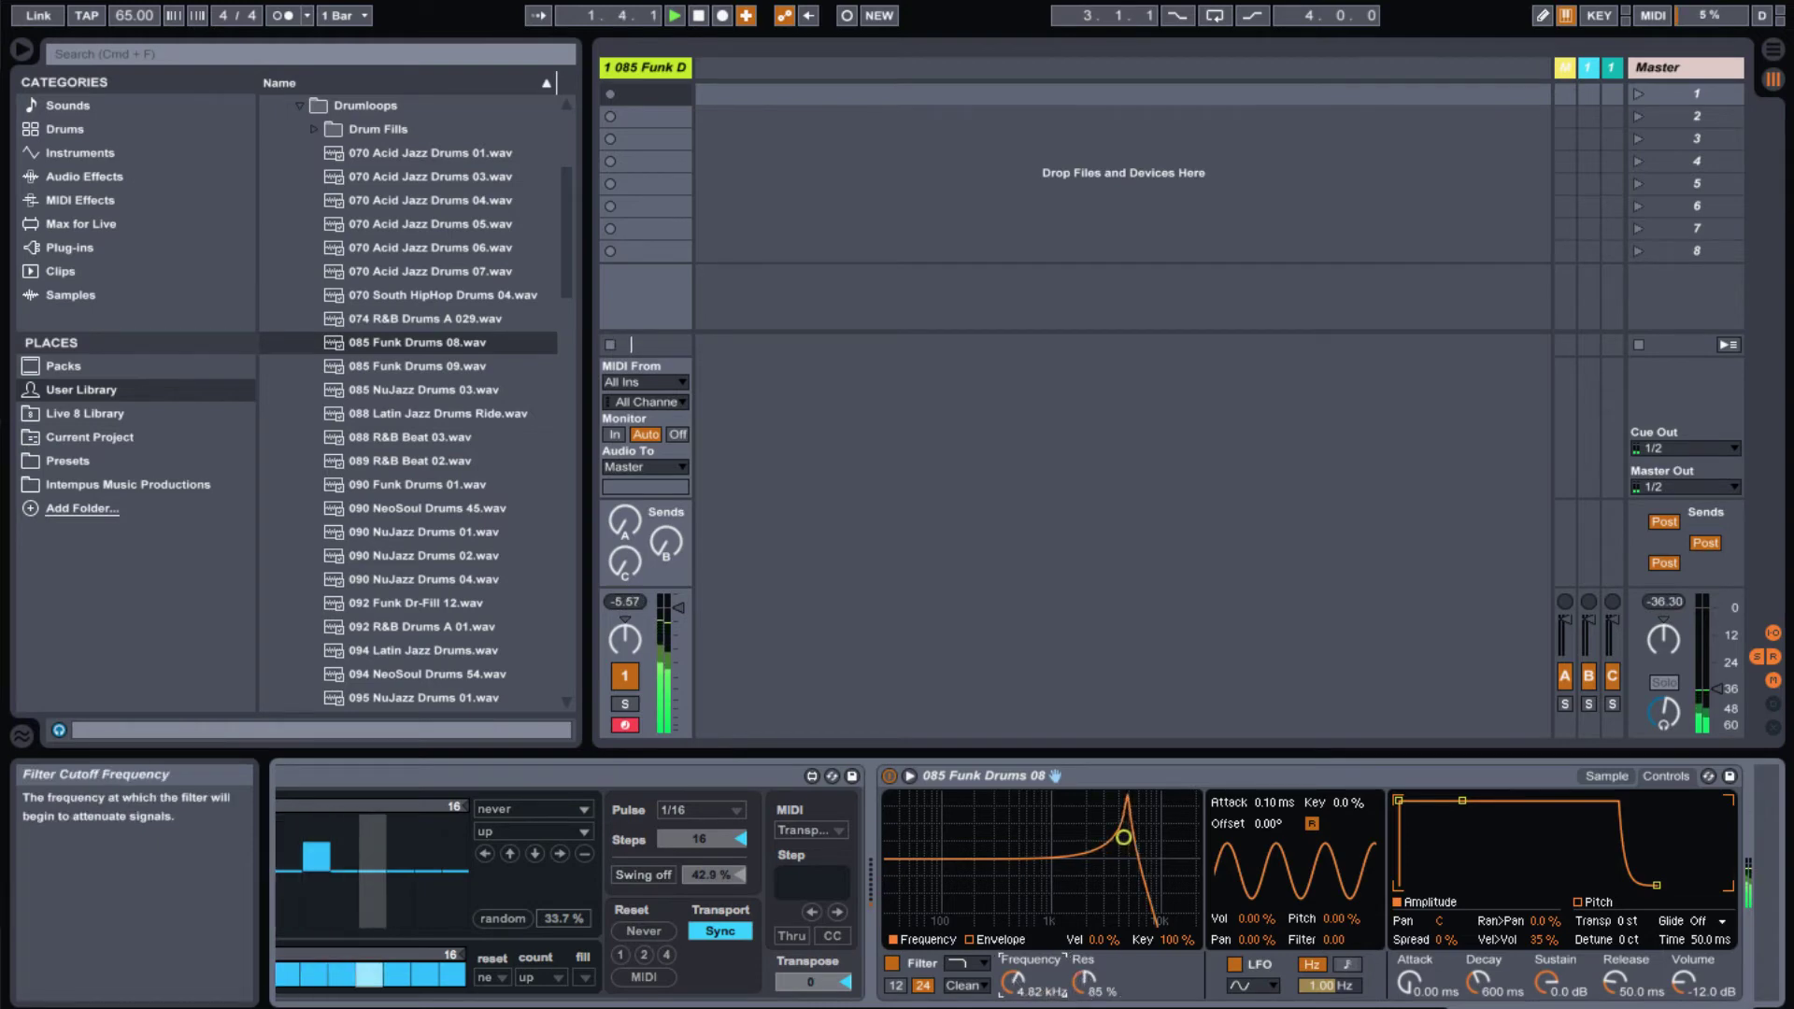
pyautogui.moveTo(1123, 860); pyautogui.dragTo(1095, 837)
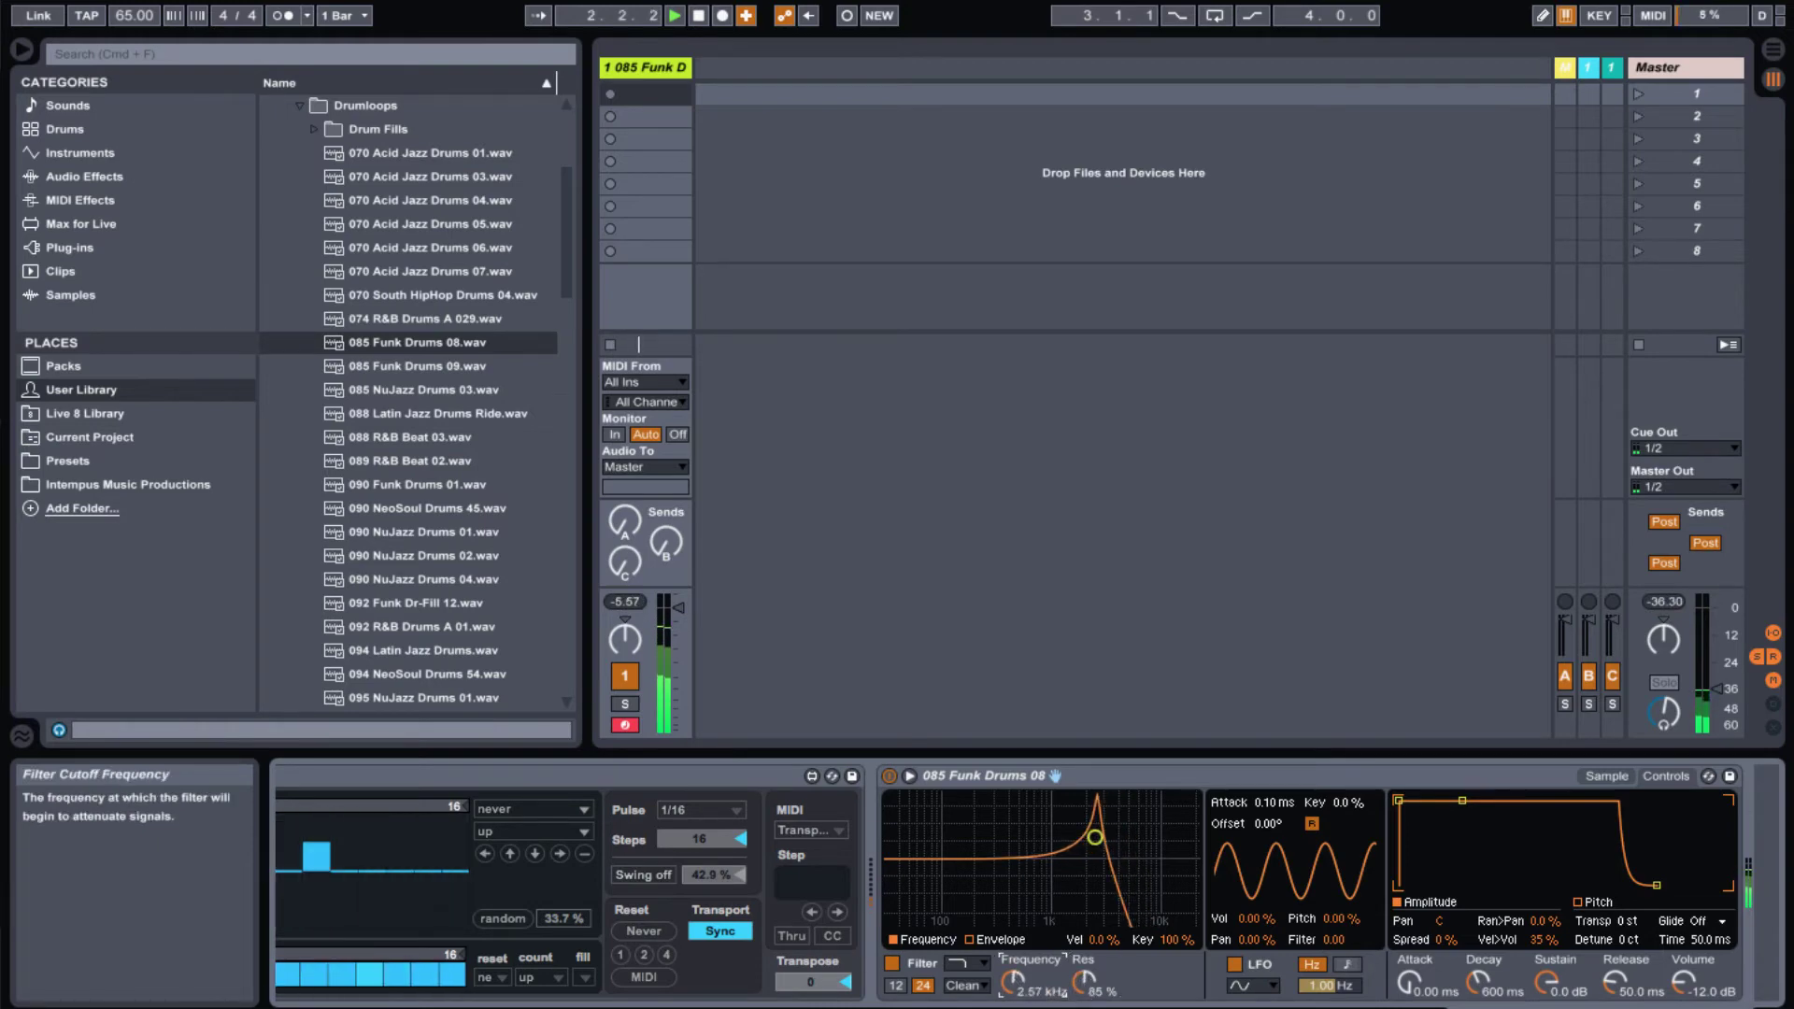
pyautogui.moveTo(1095, 837); pyautogui.dragTo(1192, 920)
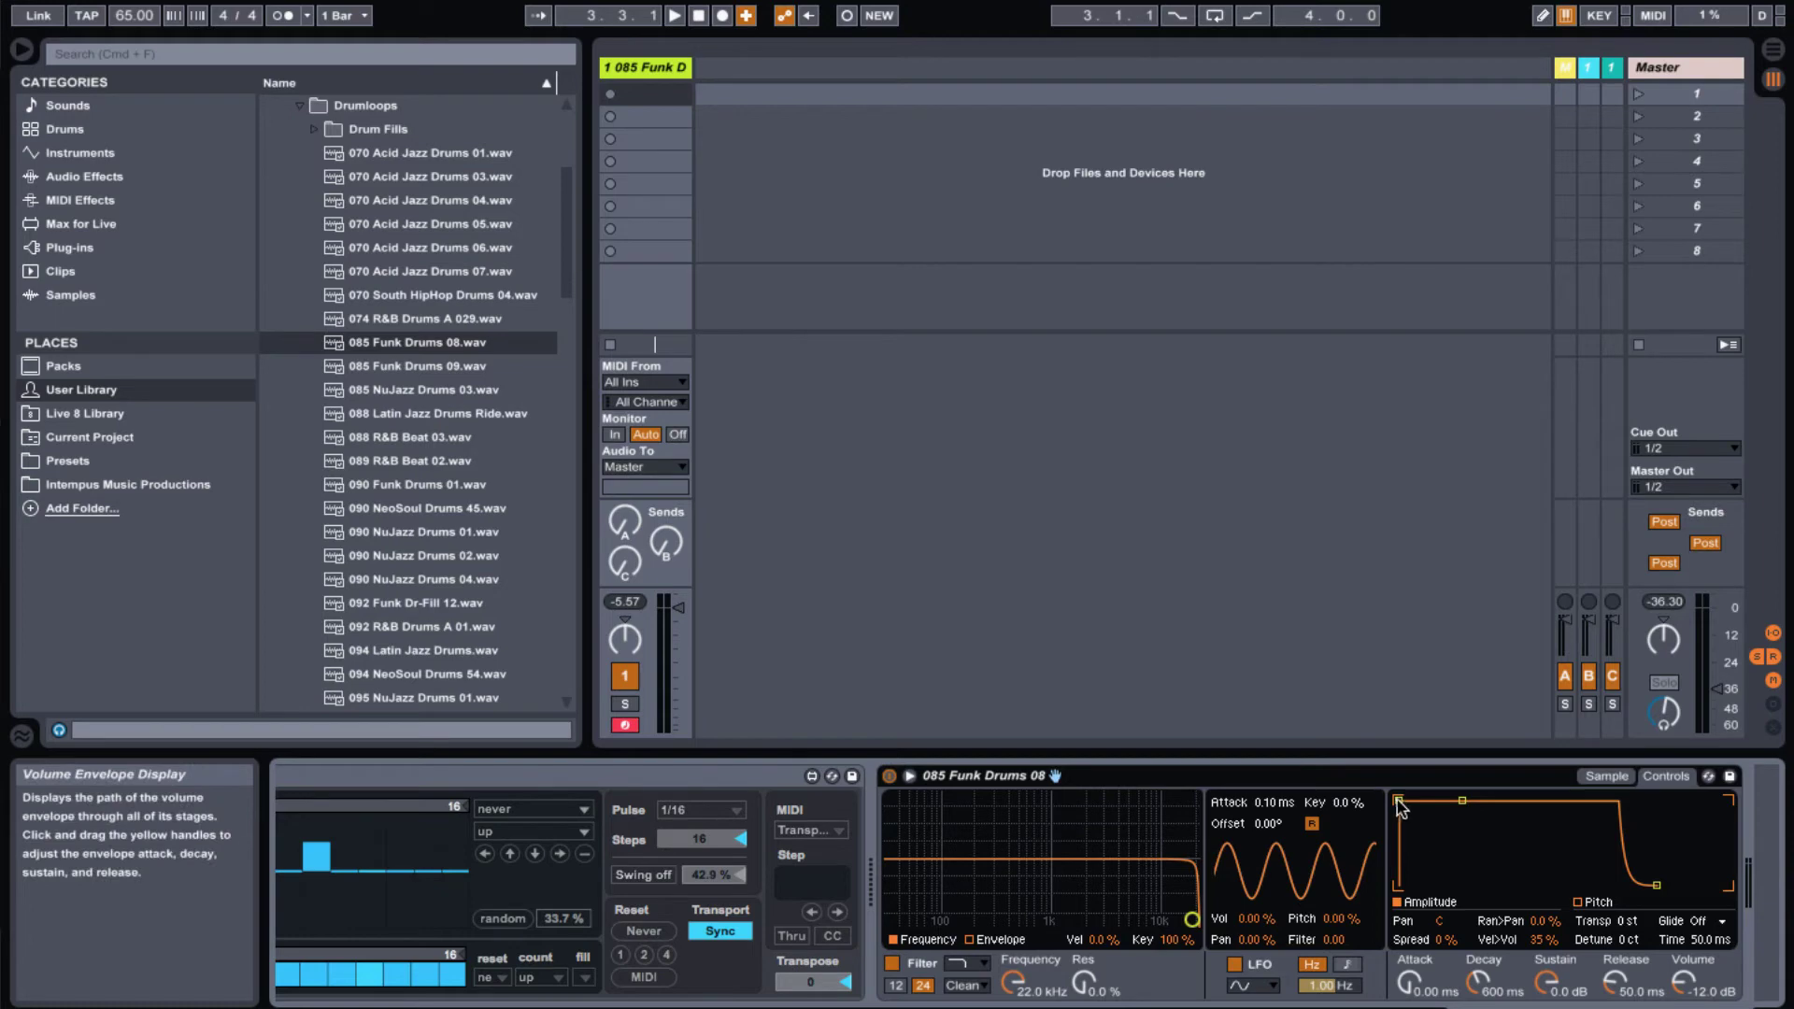
# - Soften the drum attack, set the filter to 3.17 kHz at 59% resonance, and slow the LFO rate
pyautogui.moveTo(1399, 801)
pyautogui.mouseDown()
pyautogui.moveTo(1507, 800)
pyautogui.moveTo(1398, 801)
pyautogui.mouseUp()
pyautogui.press('space')
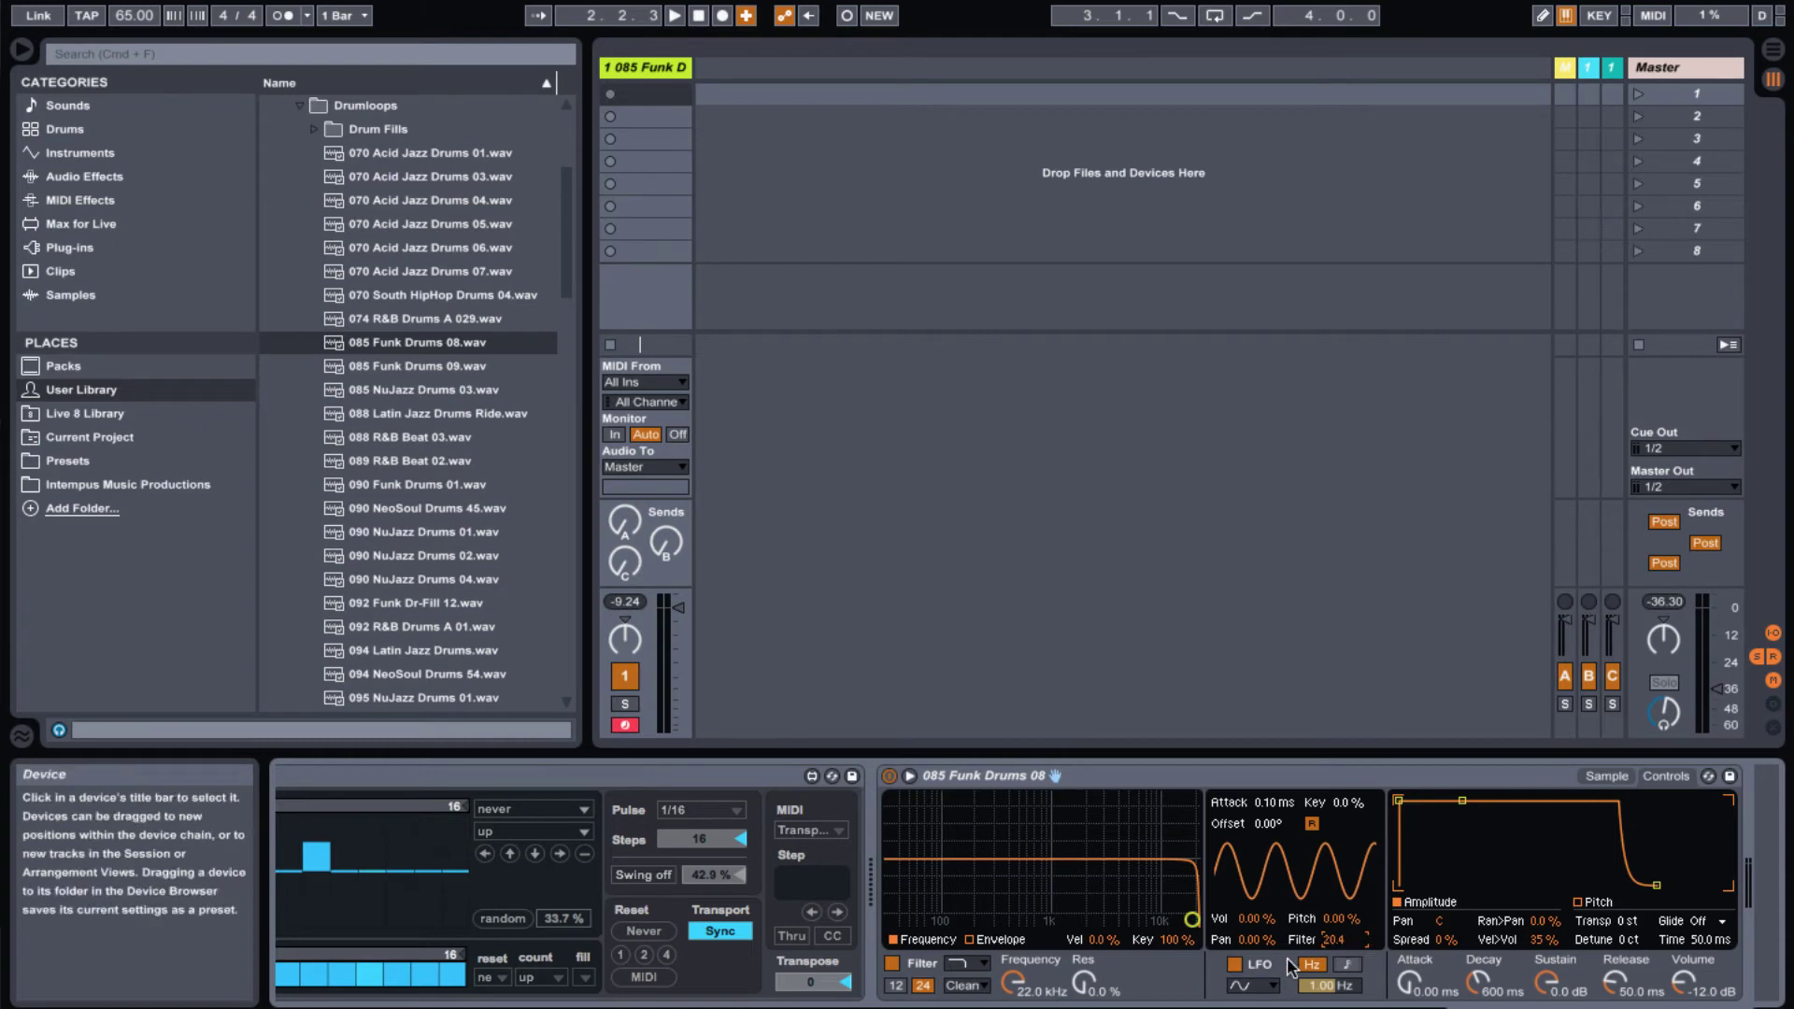
pyautogui.moveTo(1011, 979)
pyautogui.mouseDown()
pyautogui.moveTo(1011, 997)
pyautogui.moveTo(1071, 935)
pyautogui.moveTo(1013, 997)
pyautogui.mouseUp()
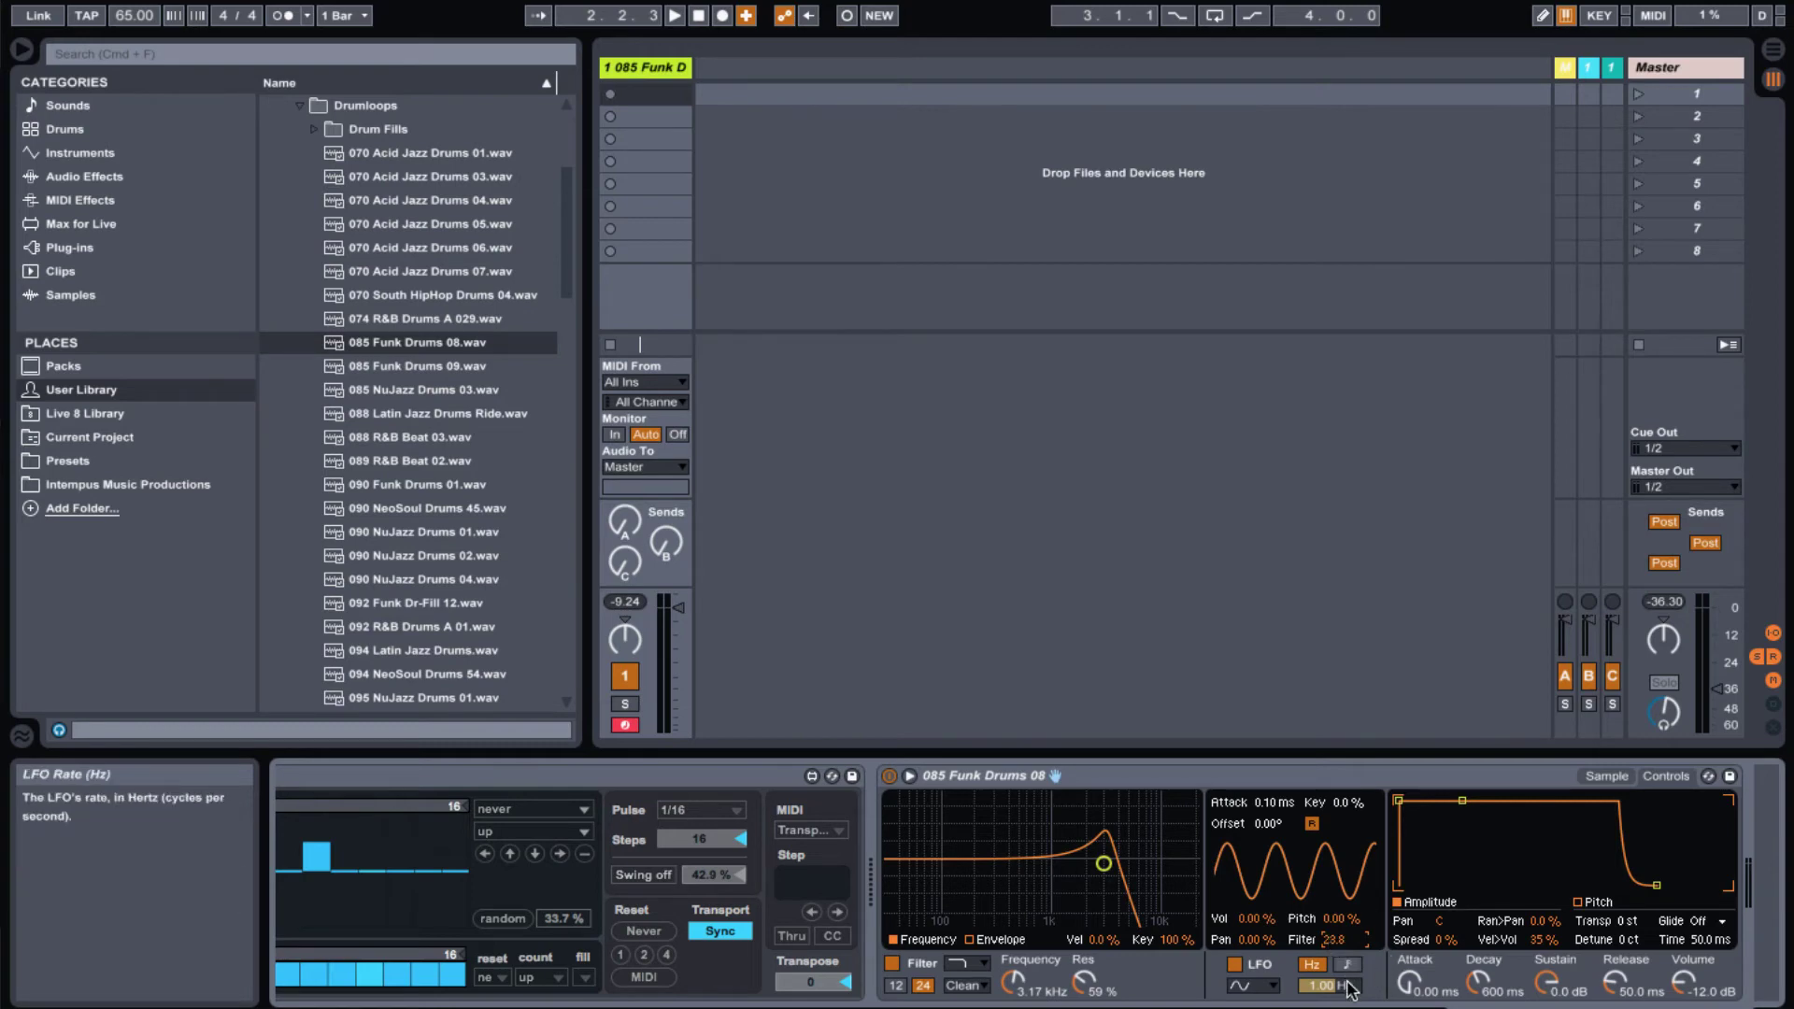
pyautogui.moveTo(1328, 985)
pyautogui.mouseDown()
pyautogui.moveTo(1328, 1005)
pyautogui.moveTo(1329, 979)
pyautogui.mouseUp()
pyautogui.press('space')
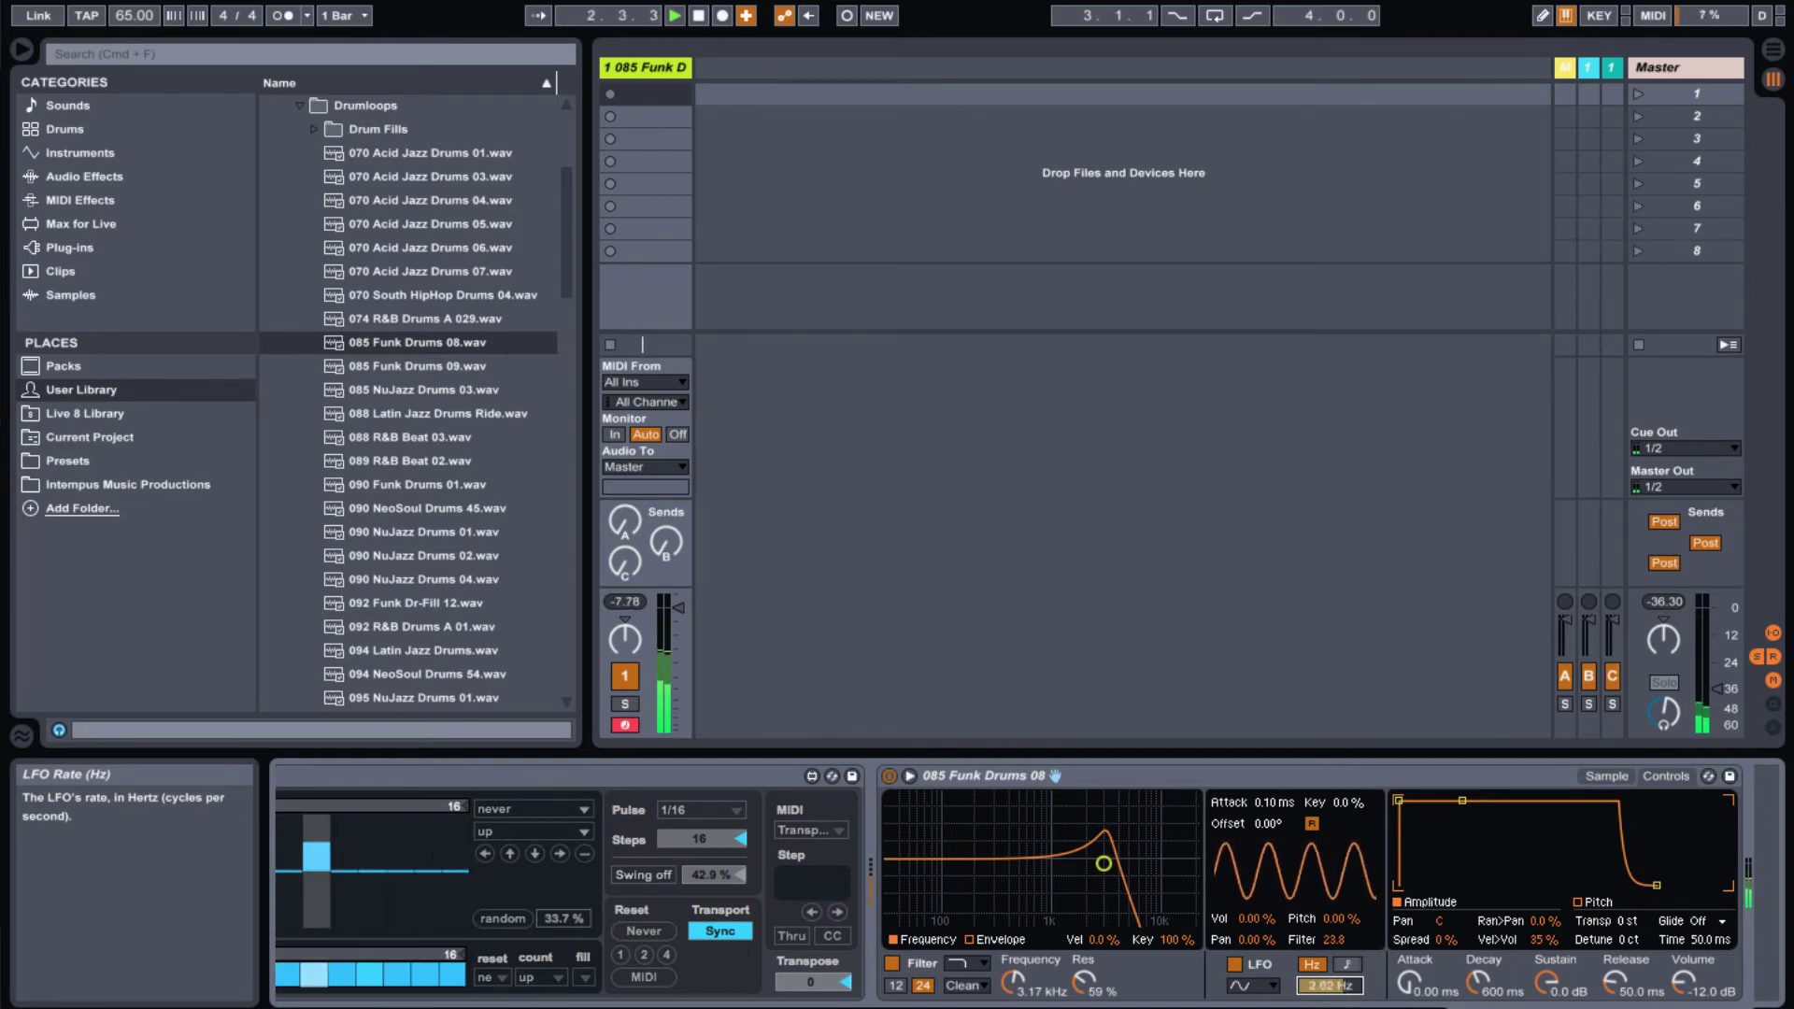
pyautogui.hscroll(-5, 581, 806)
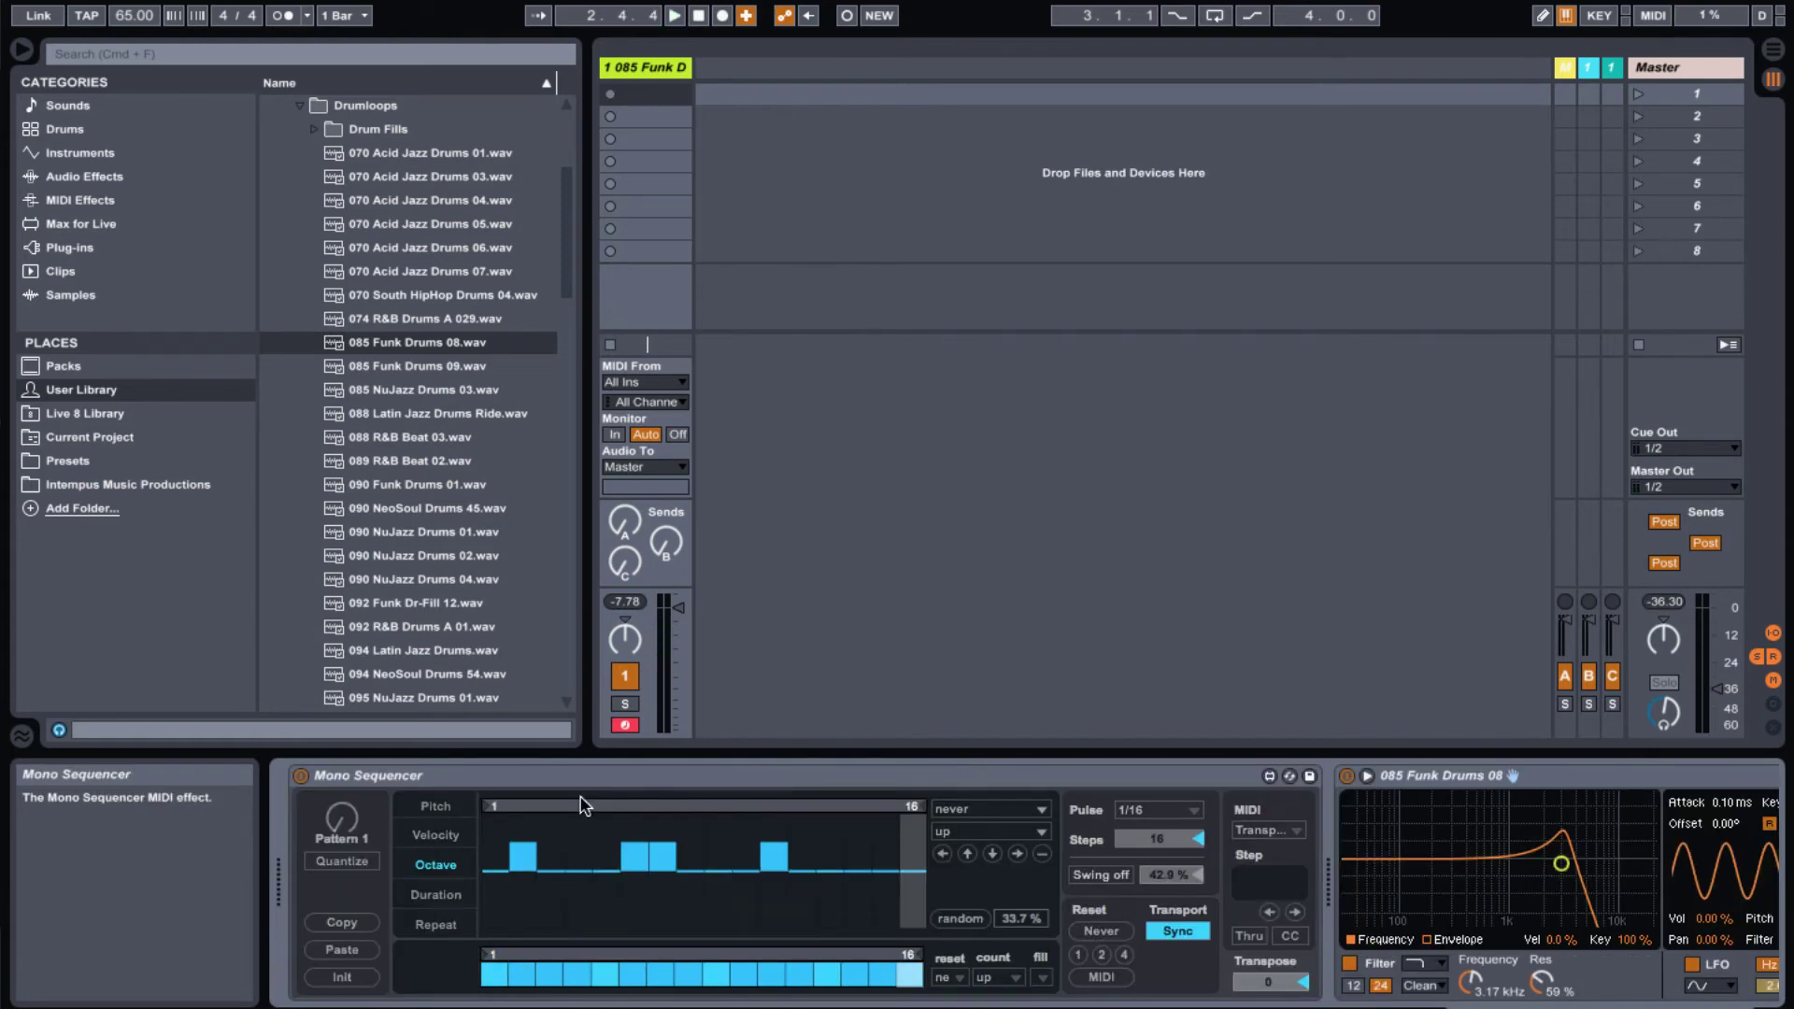
# - Show the Pitch lane and turn the Pattern knob from Pattern 1 to the empty Pattern 2
pyautogui.click(445, 811)
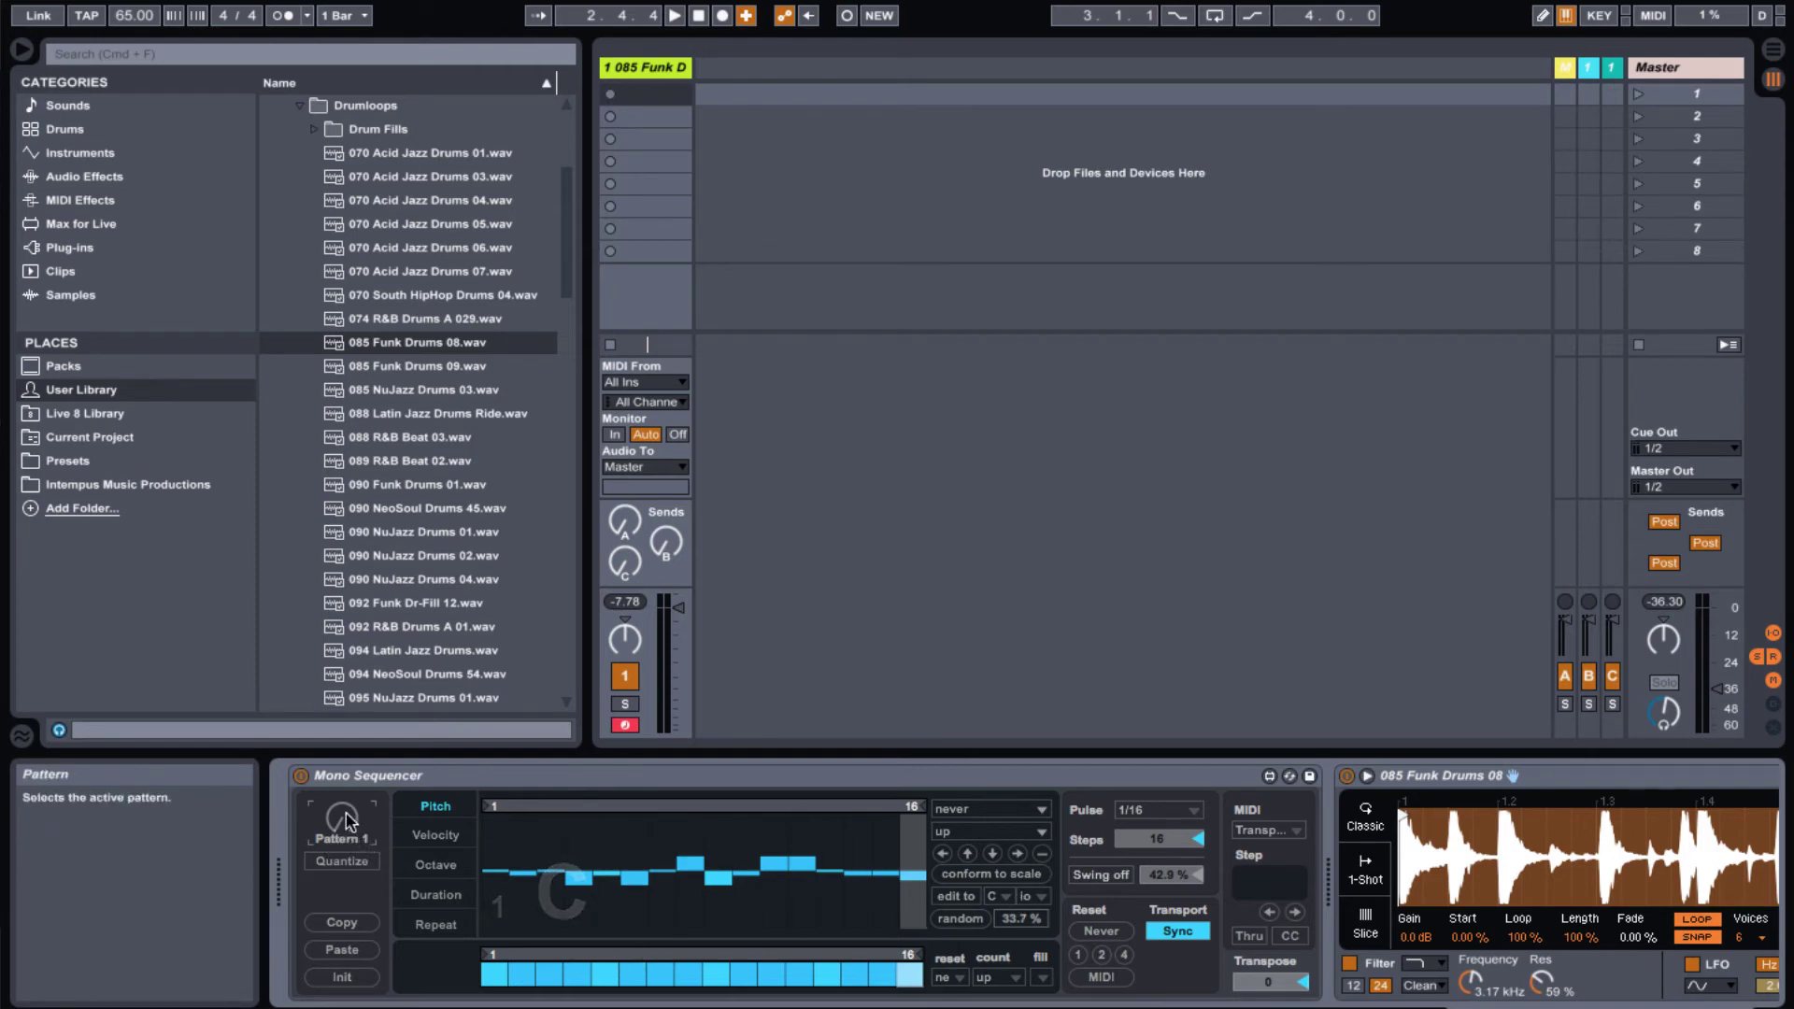
pyautogui.moveTo(342, 818); pyautogui.dragTo(342, 811)
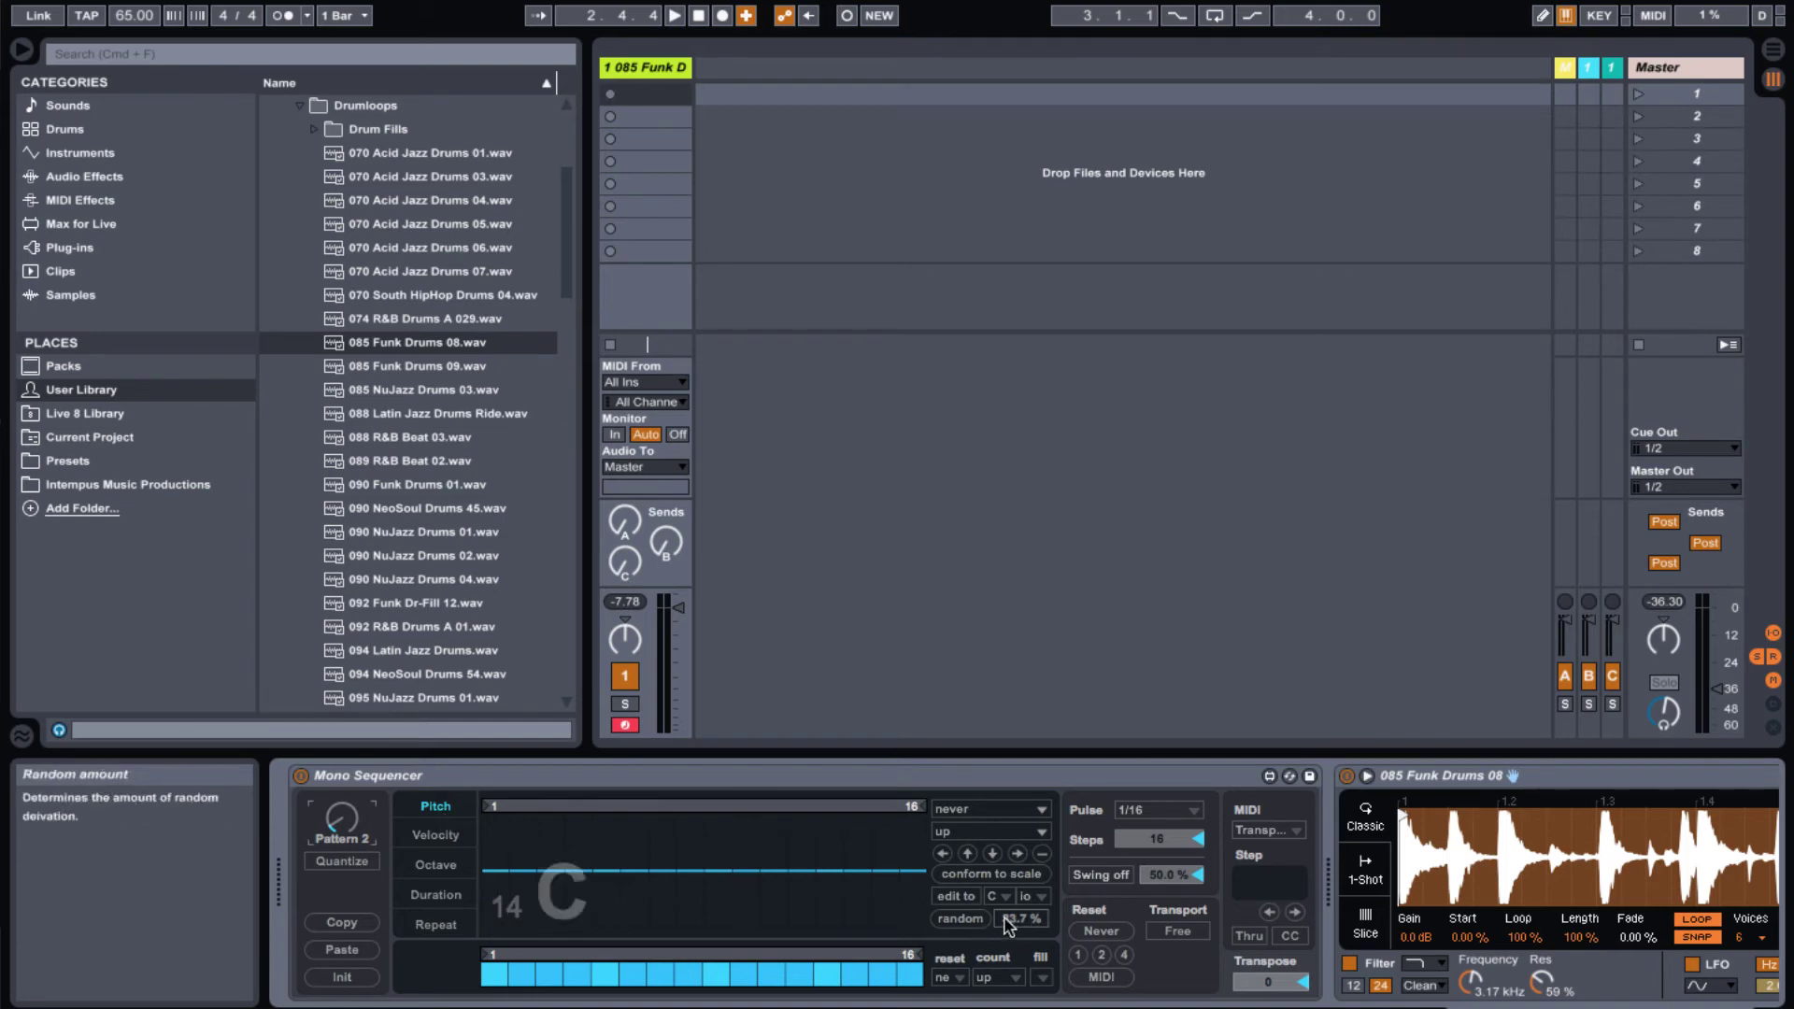
# - At 77.8% random amount, randomize the Pitch, Velocity, Octave, Duration and Repeat lanes, then play
pyautogui.moveTo(1006, 919); pyautogui.dragTo(1006, 912)
pyautogui.click(961, 918)
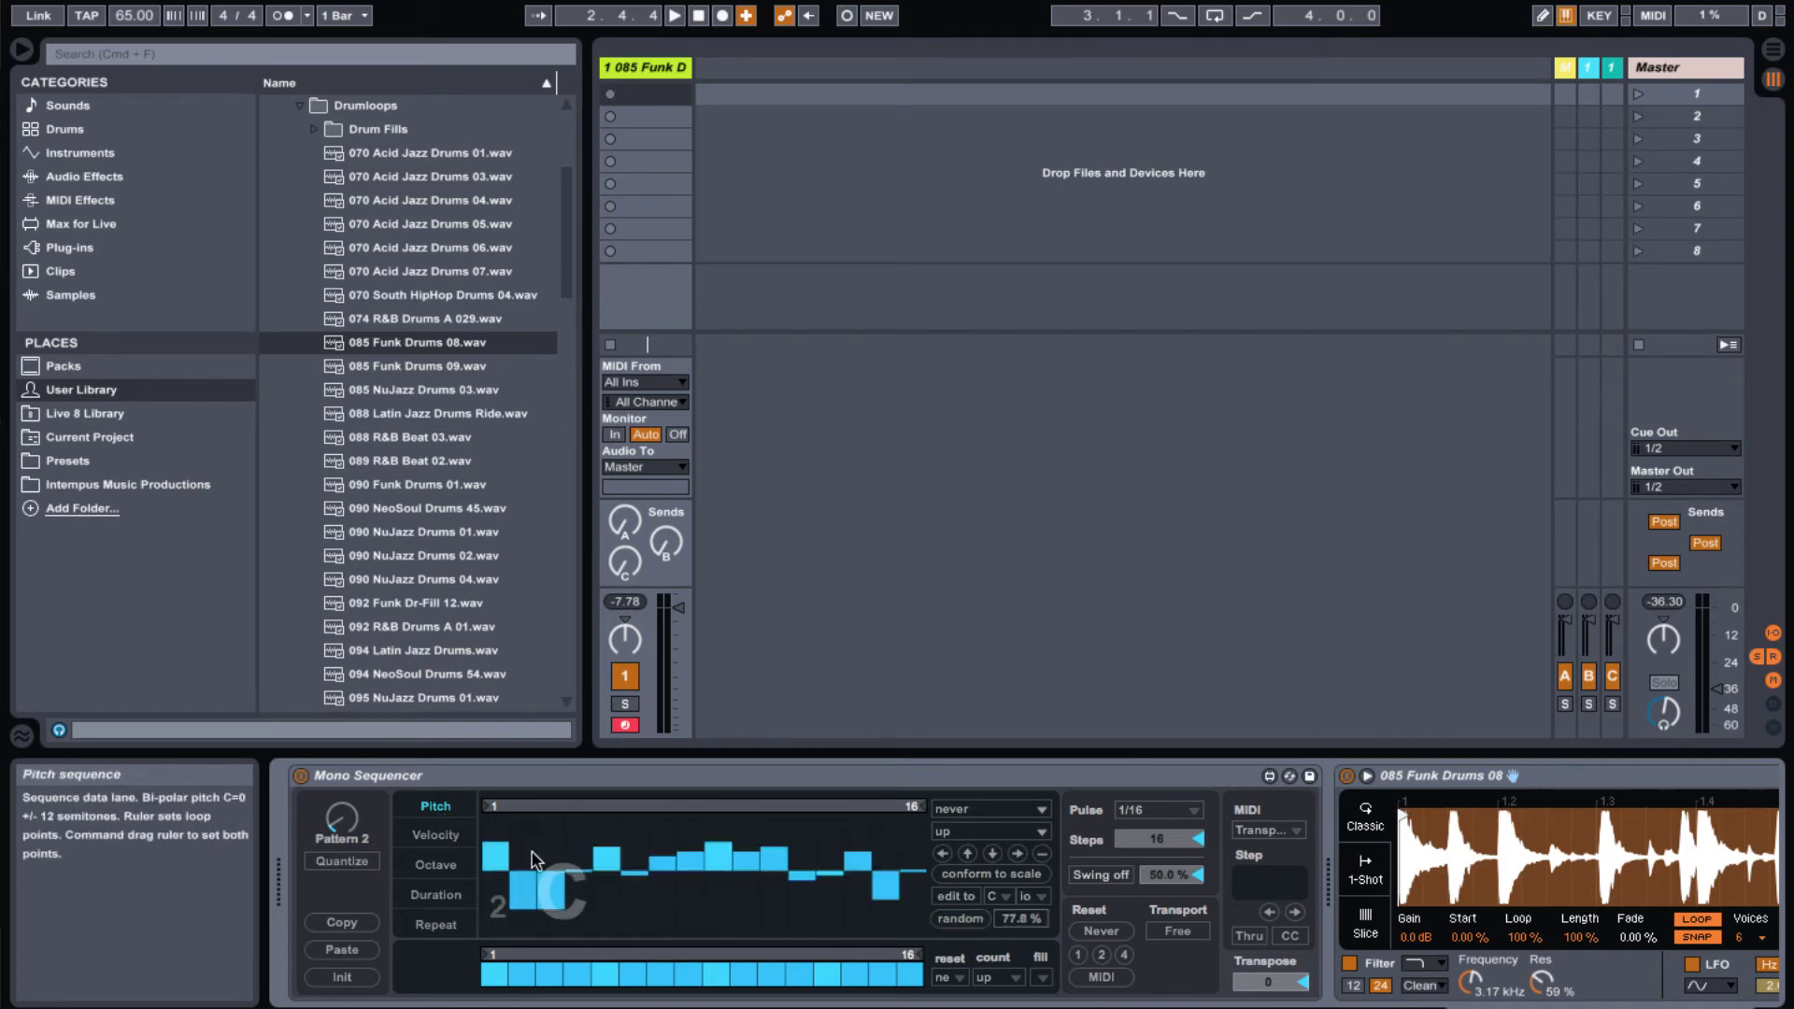
pyautogui.click(437, 835)
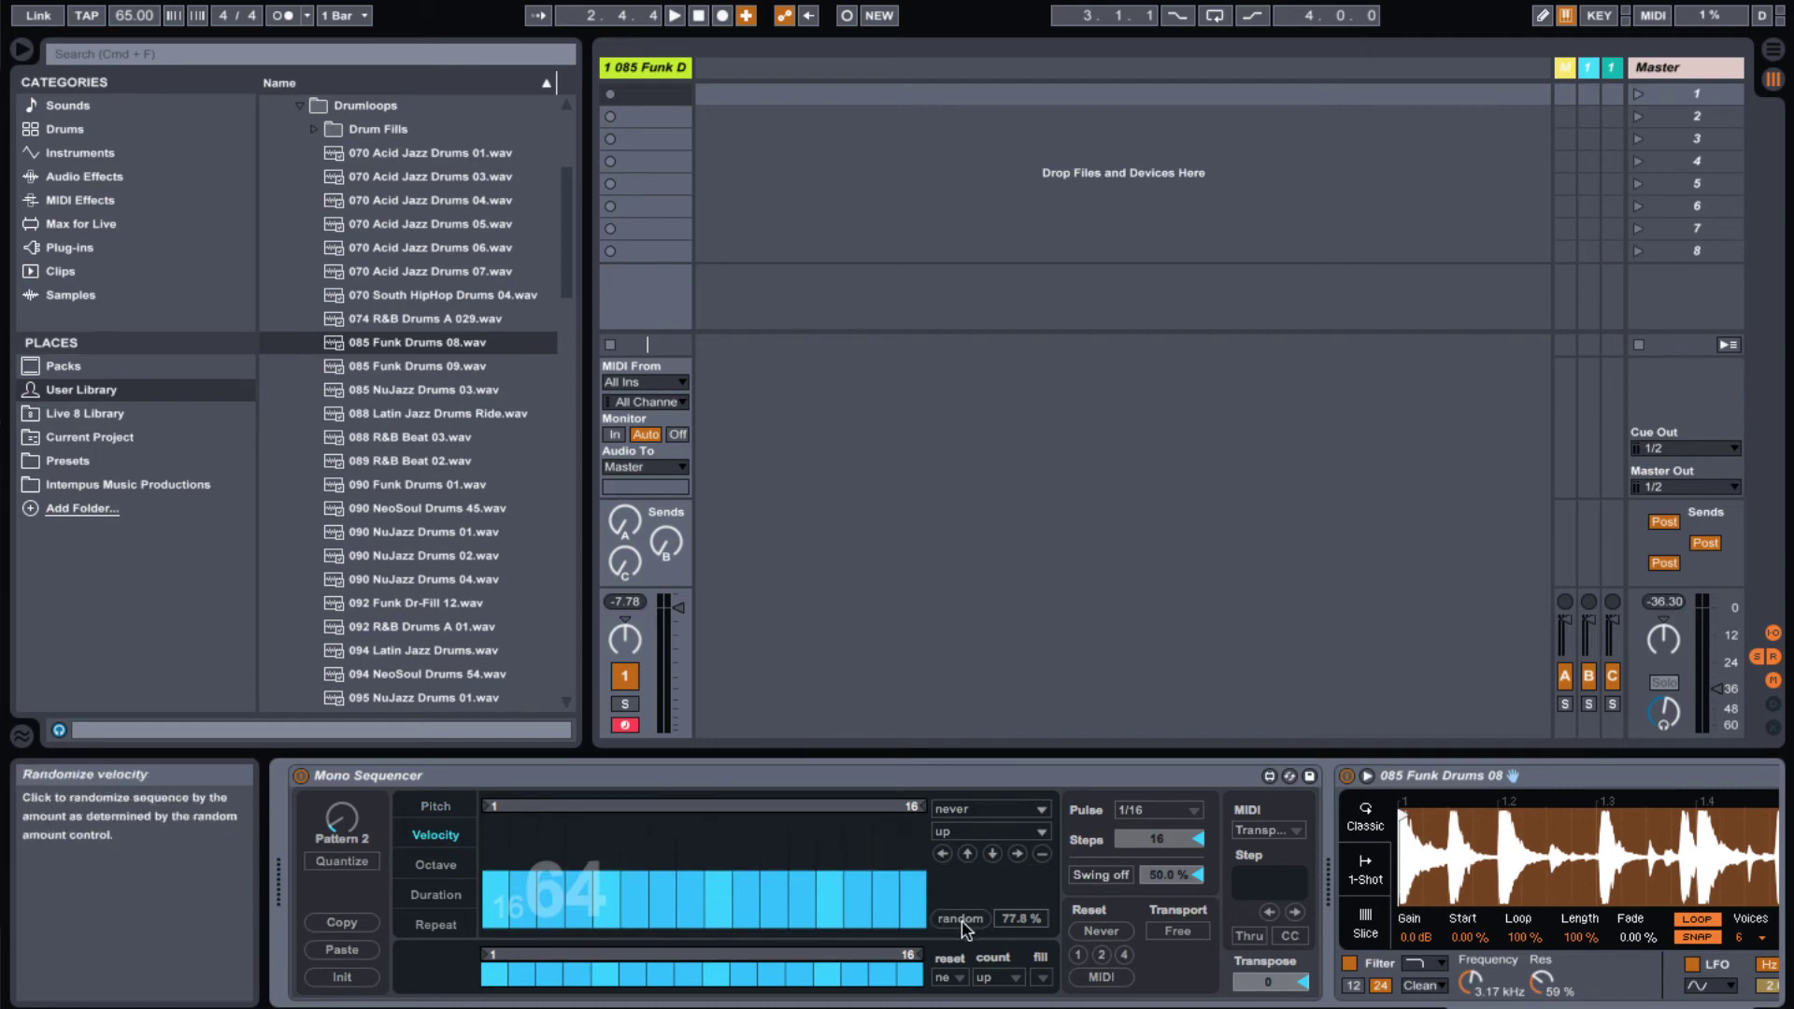
pyautogui.click(961, 918)
pyautogui.click(436, 864)
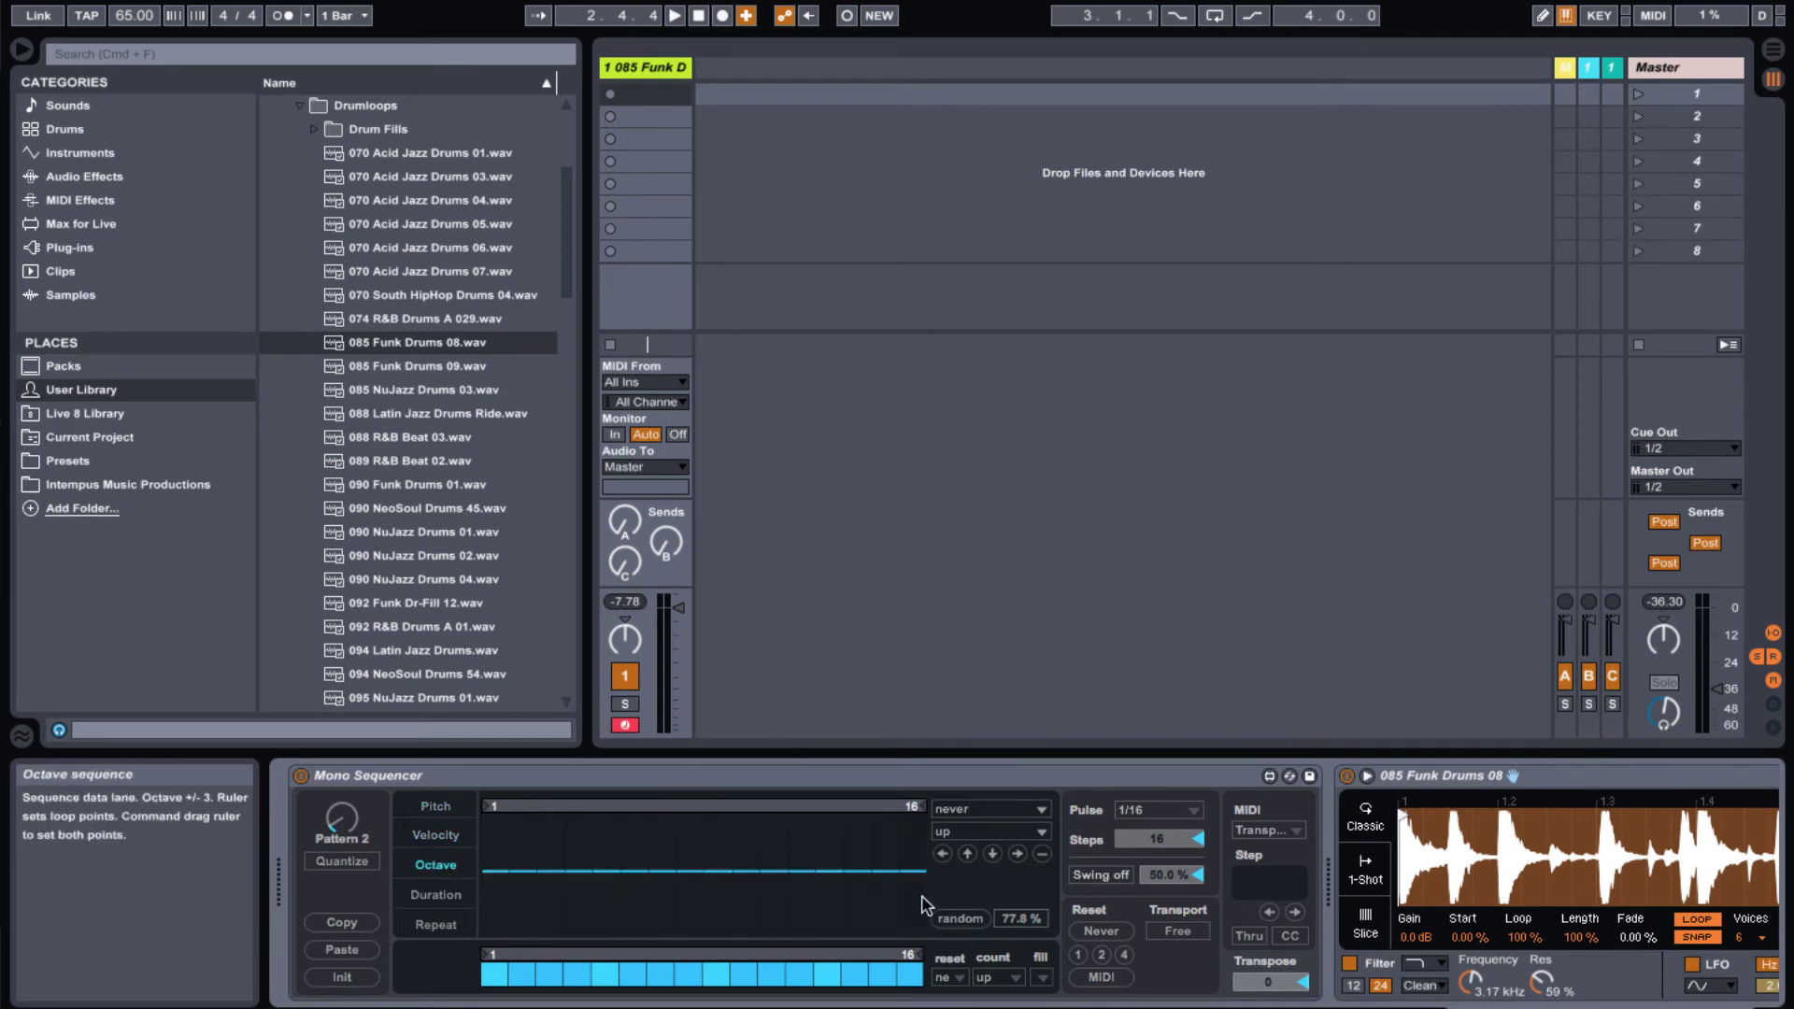
pyautogui.click(959, 918)
pyautogui.click(435, 894)
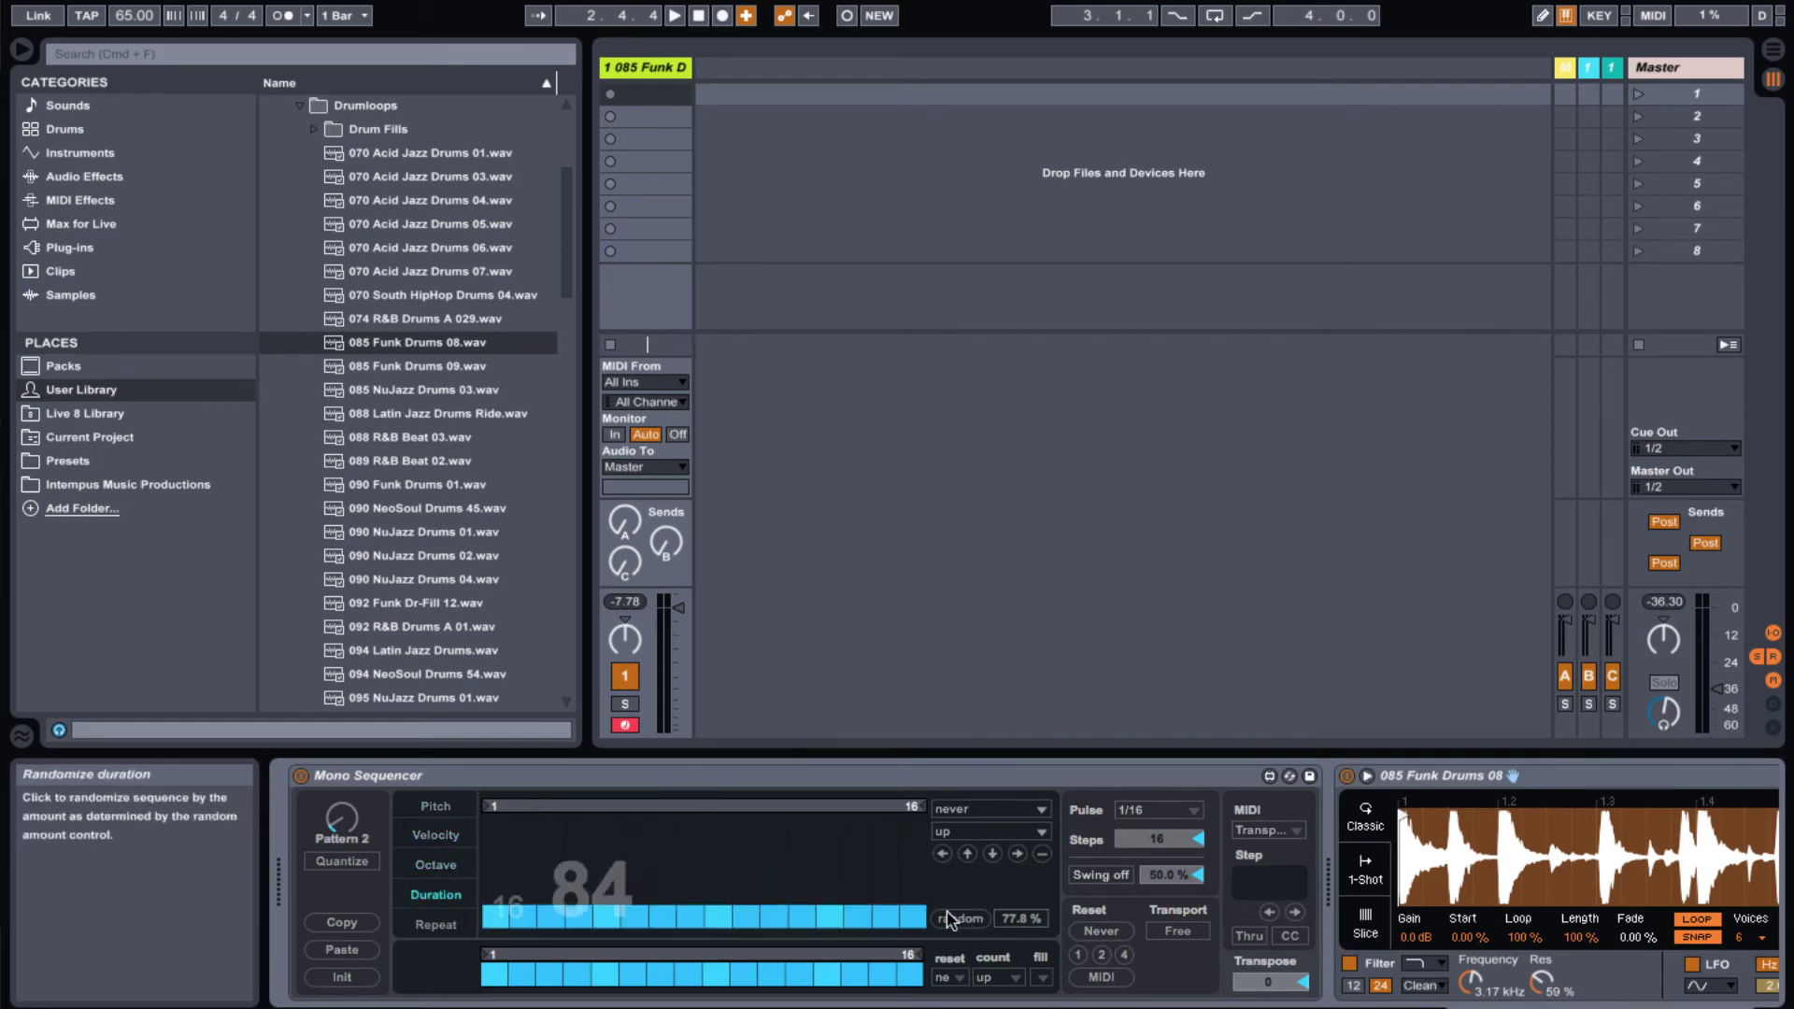
pyautogui.click(961, 918)
pyautogui.click(456, 928)
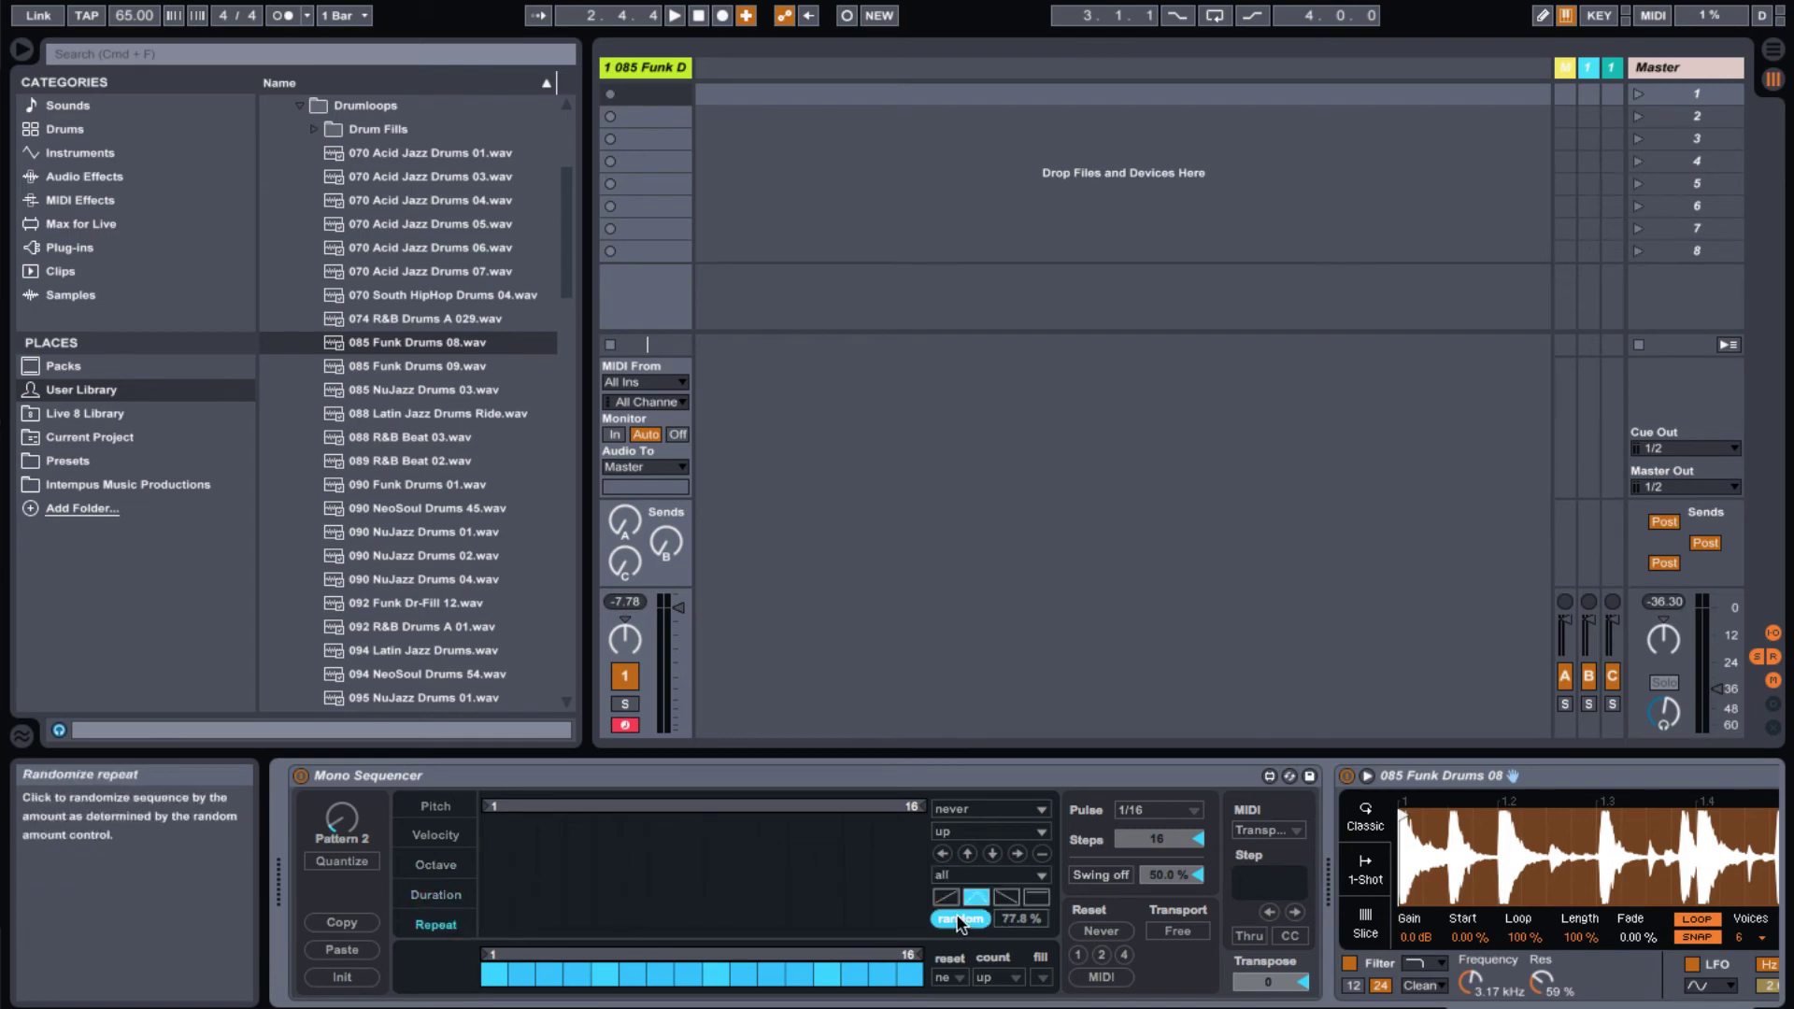
pyautogui.click(961, 918)
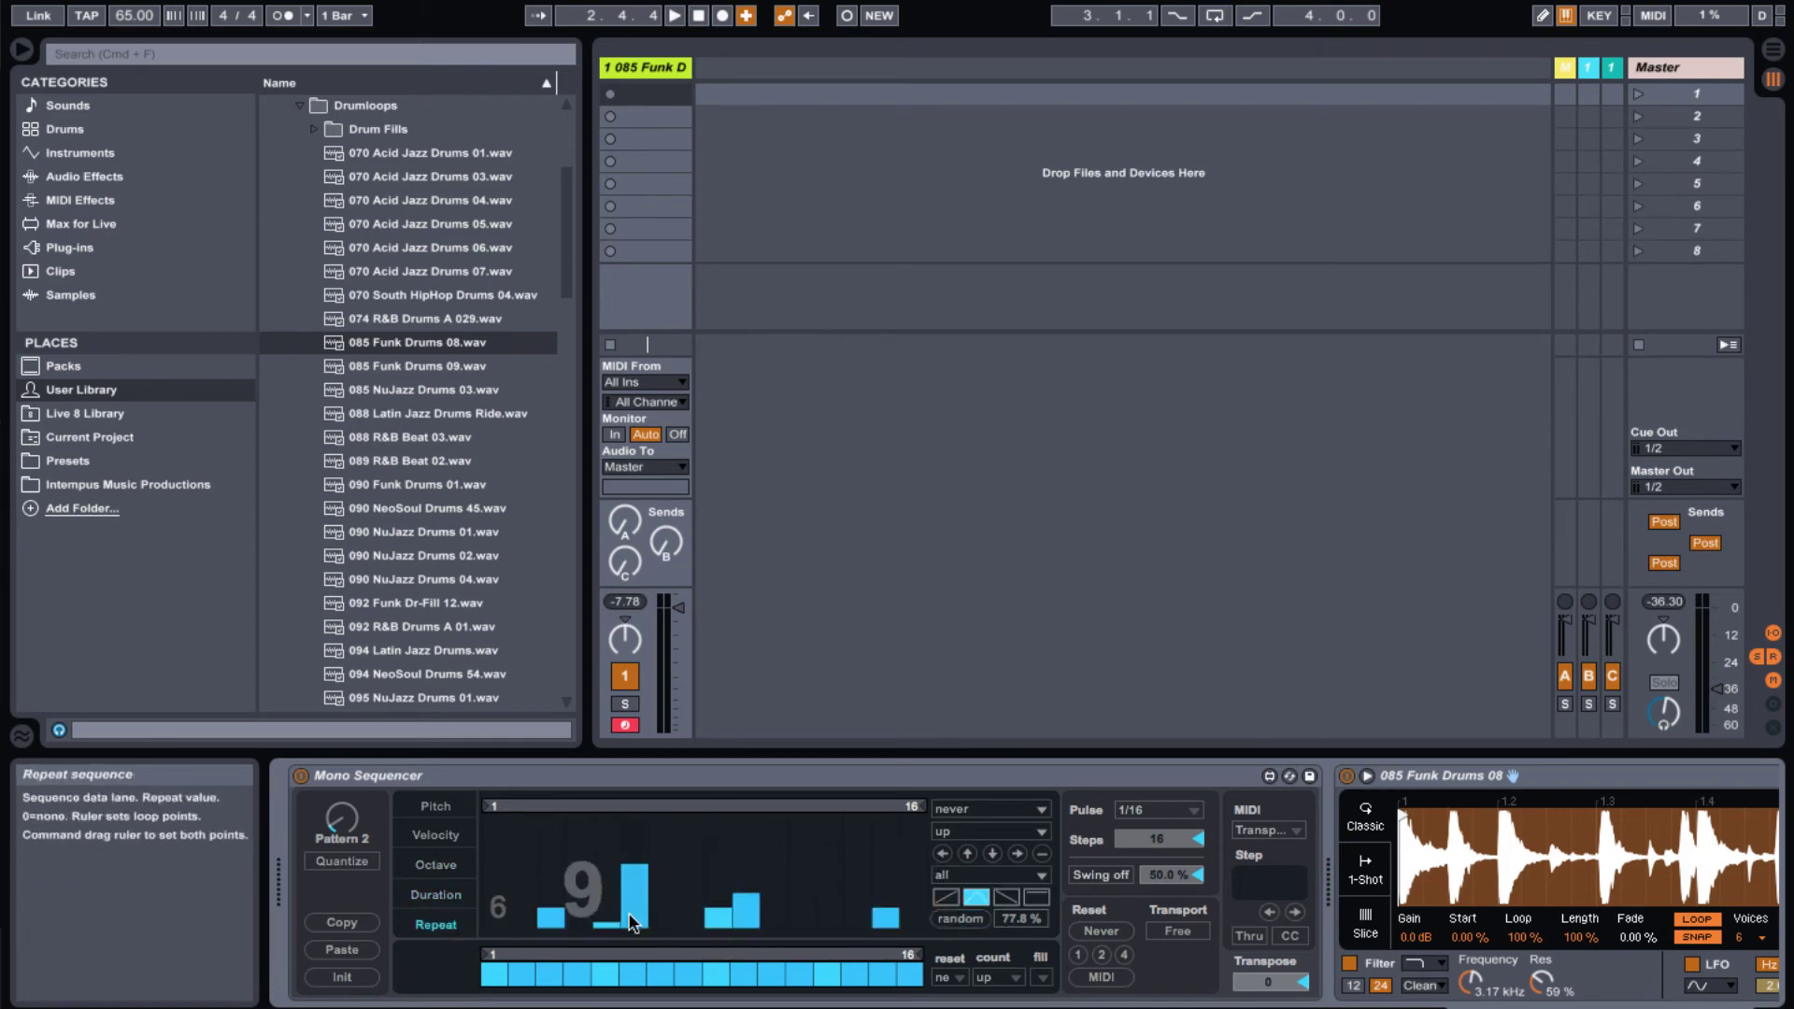
pyautogui.press('space')
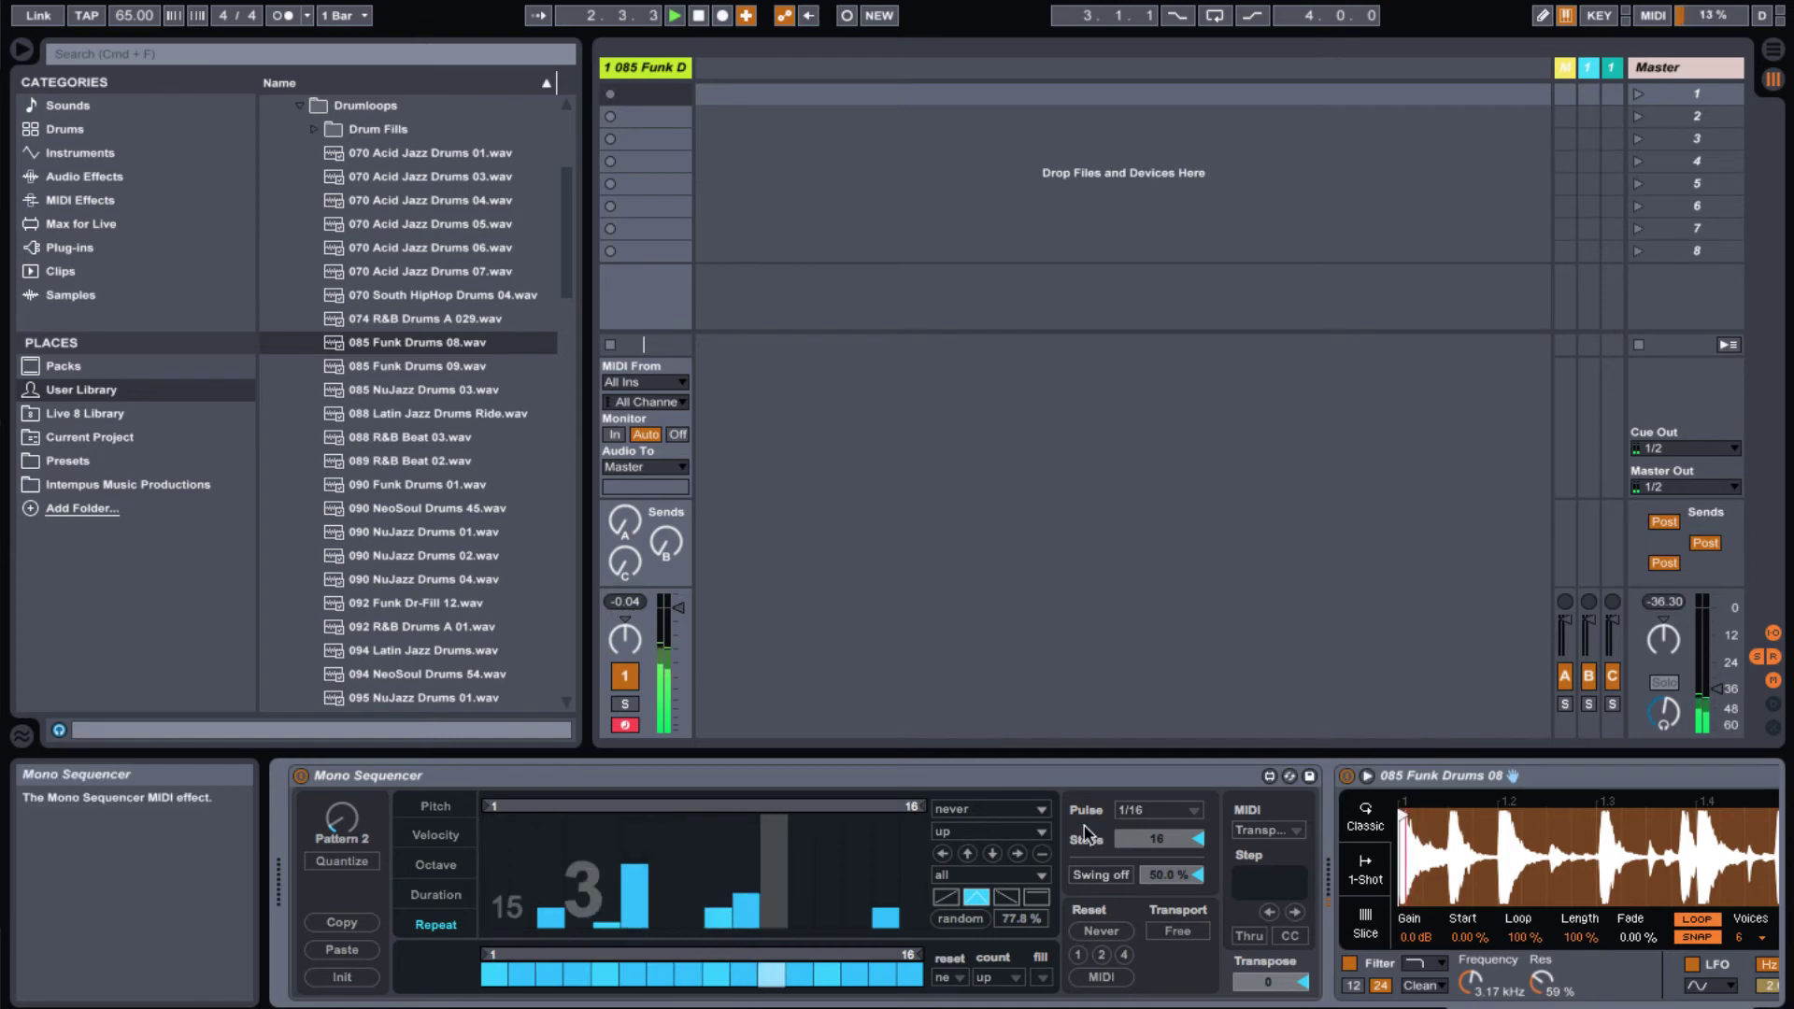
# - Turn the Pattern knob to Pattern 3, paste the copied Pattern 1, and view its pitch steps
pyautogui.scroll(-1, 345, 819)
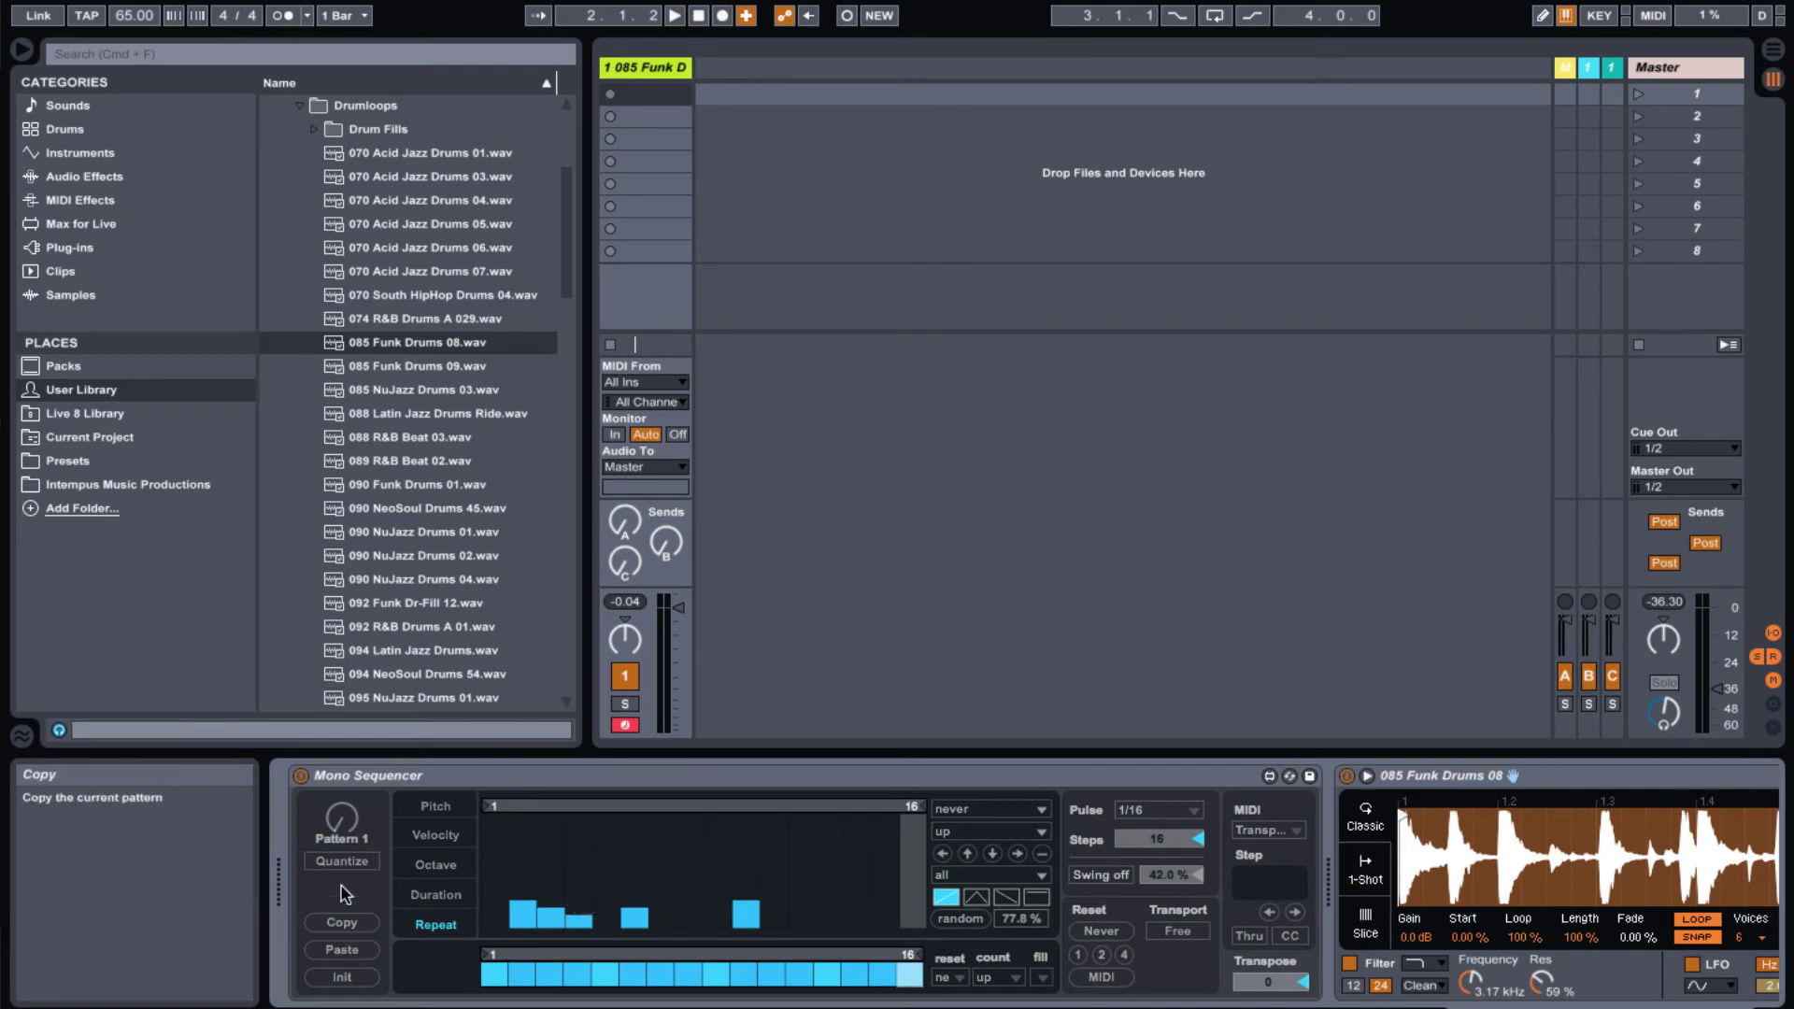
pyautogui.moveTo(342, 817); pyautogui.dragTo(342, 799)
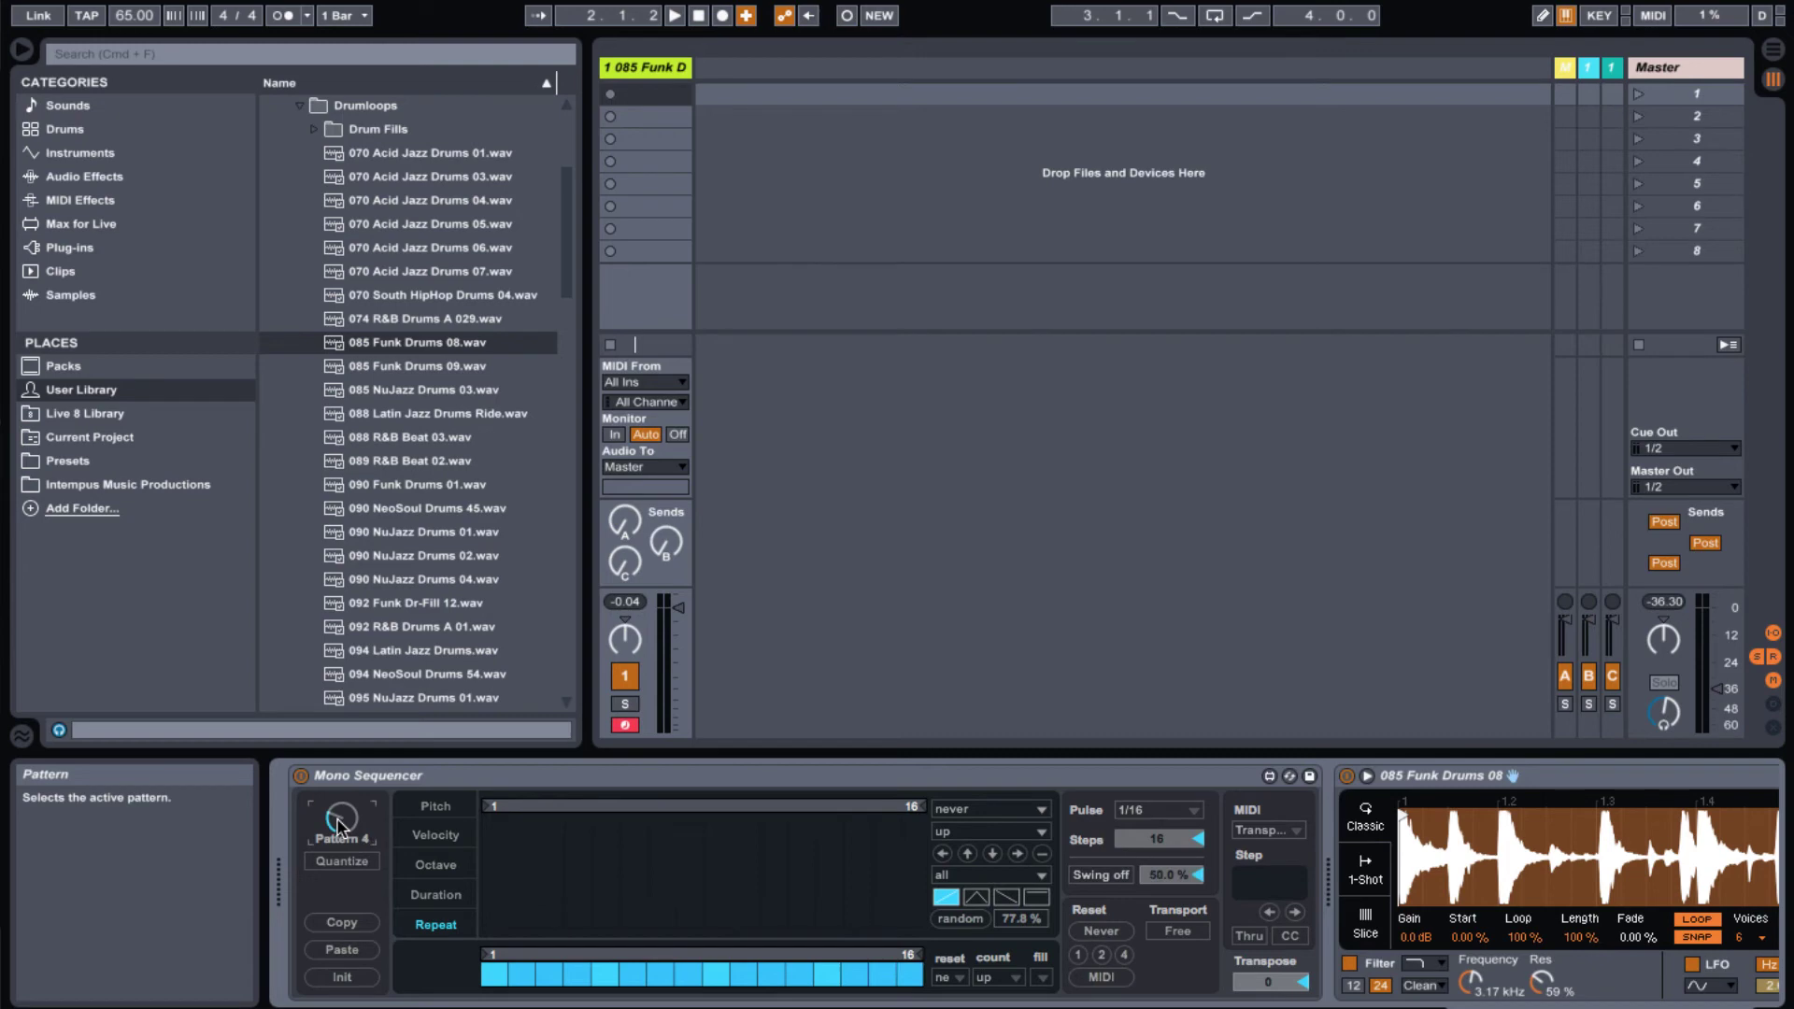
pyautogui.click(342, 949)
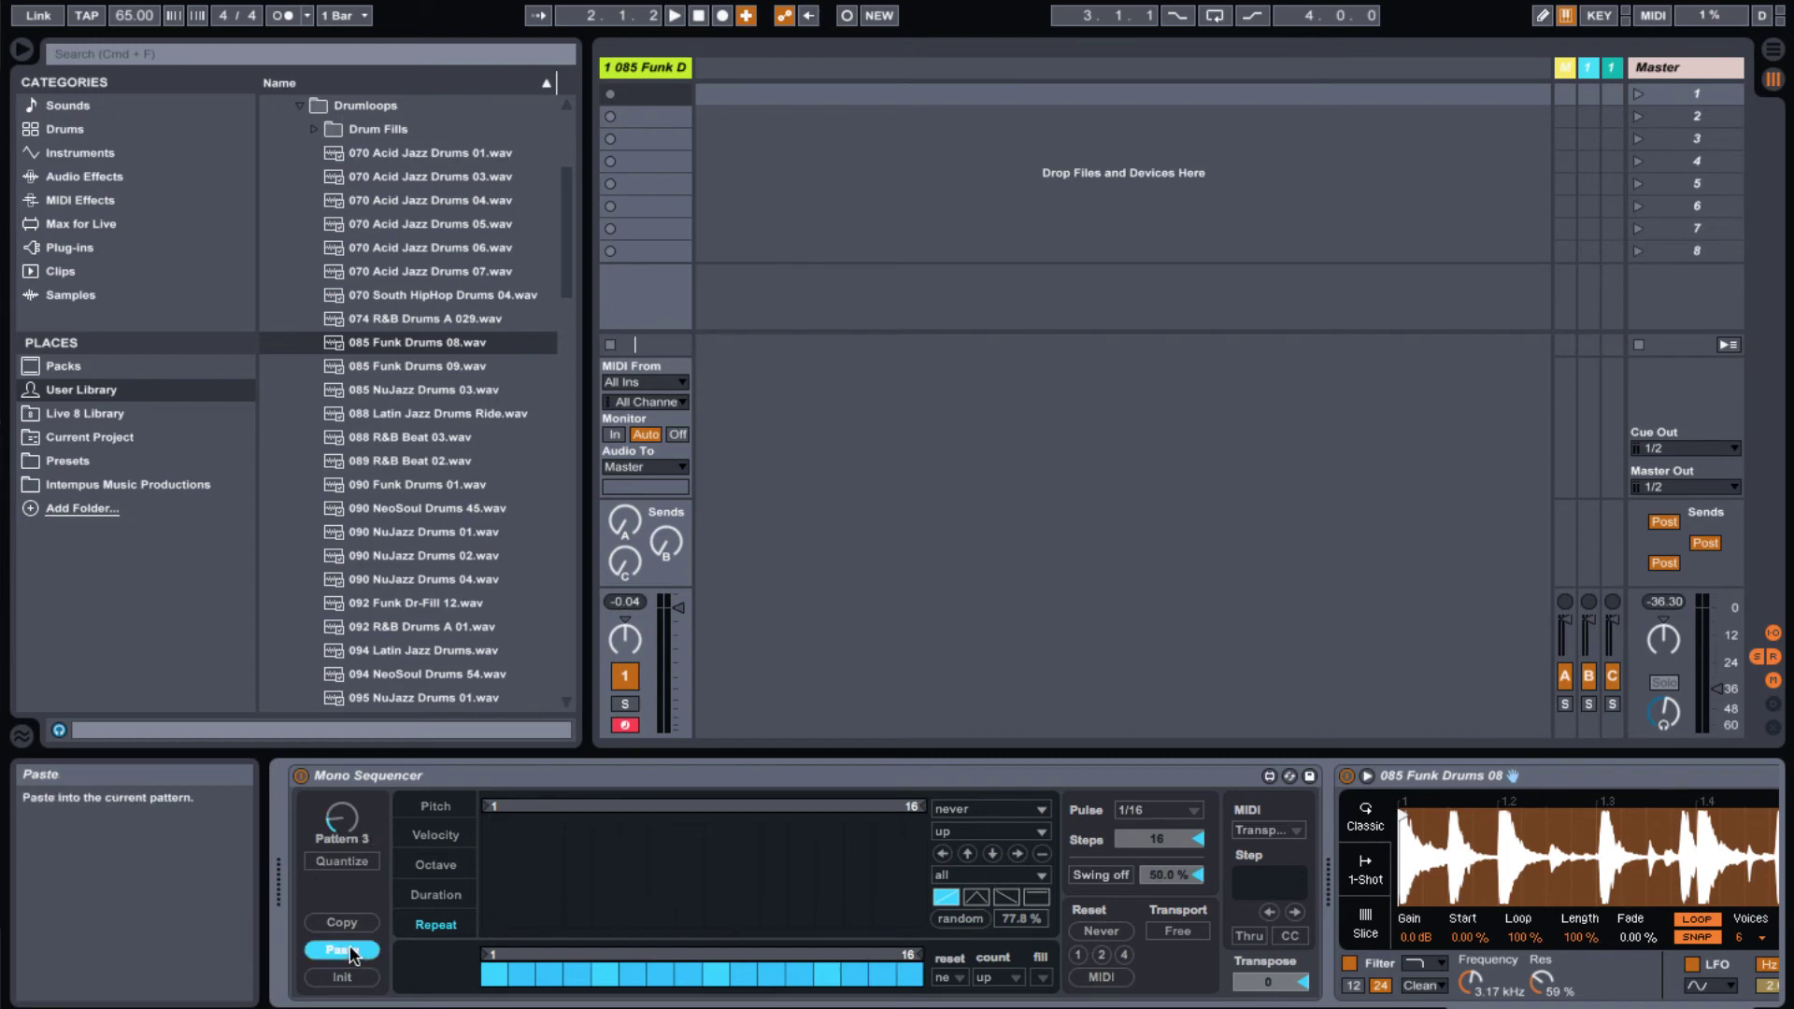
pyautogui.click(439, 807)
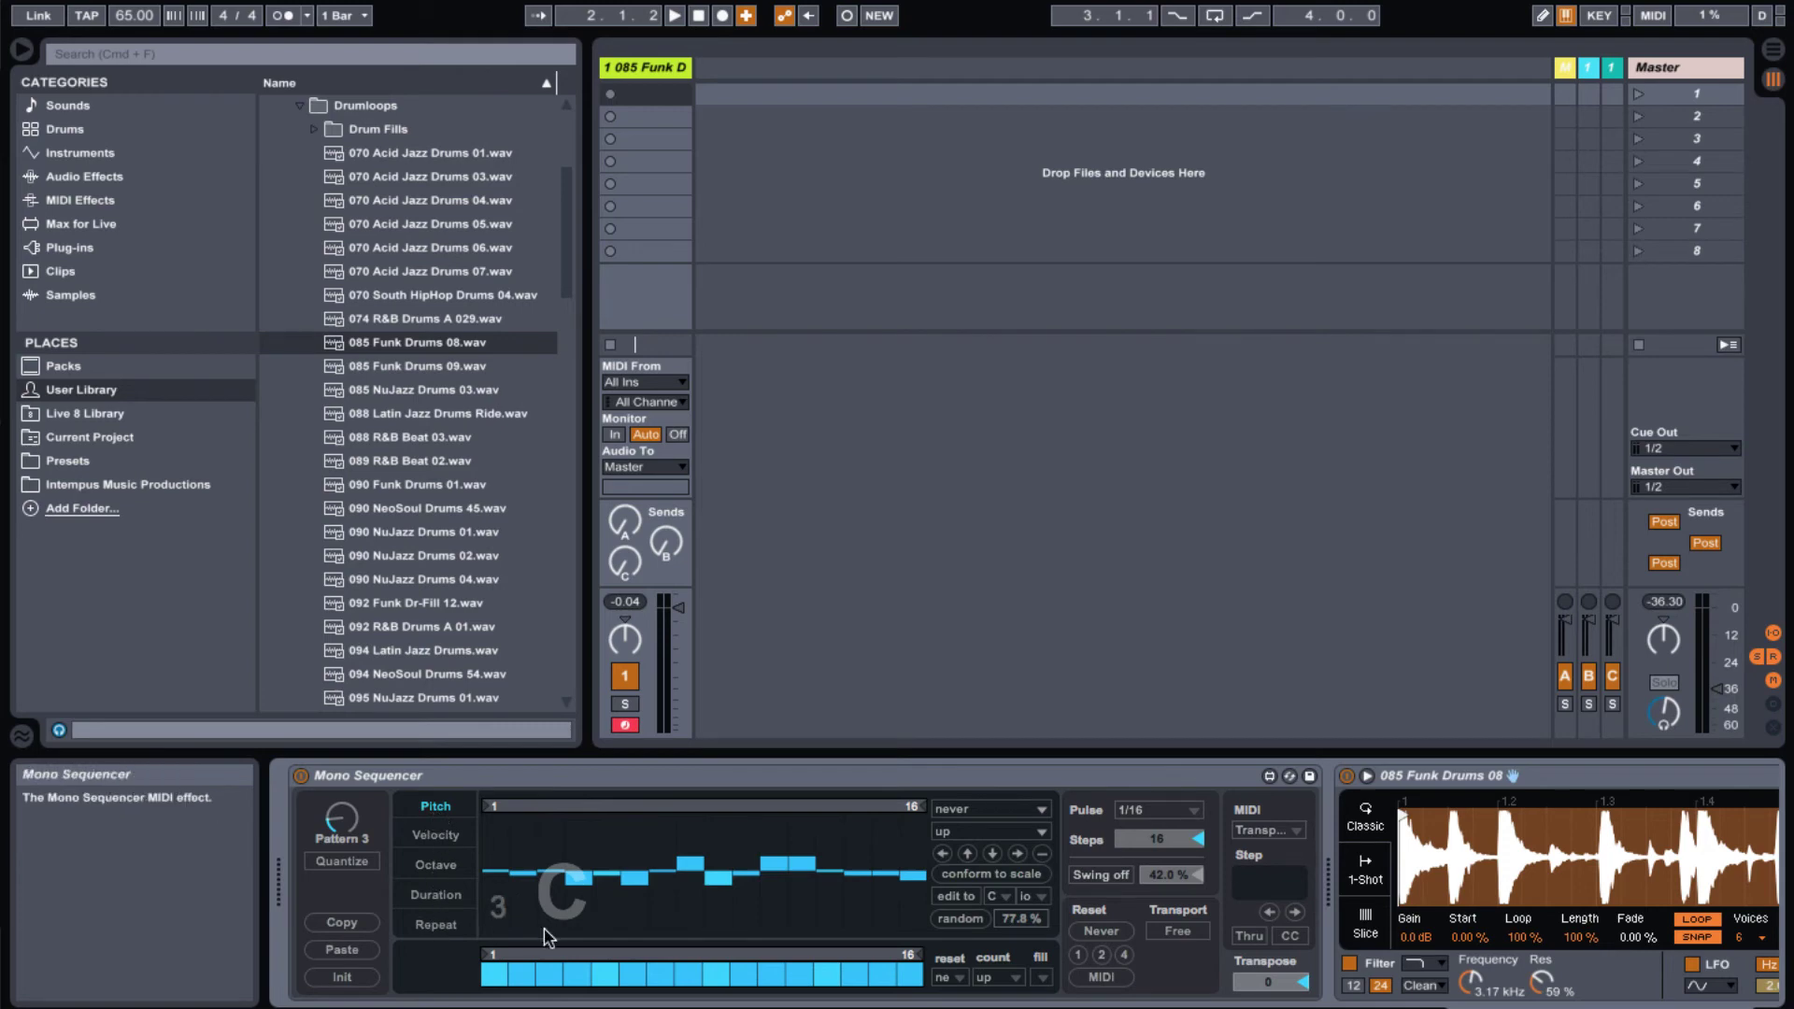
# - Randomize Pattern 3's pitches, disable steps 3, 6, 9 and 12, and play the sequence
pyautogui.click(973, 920)
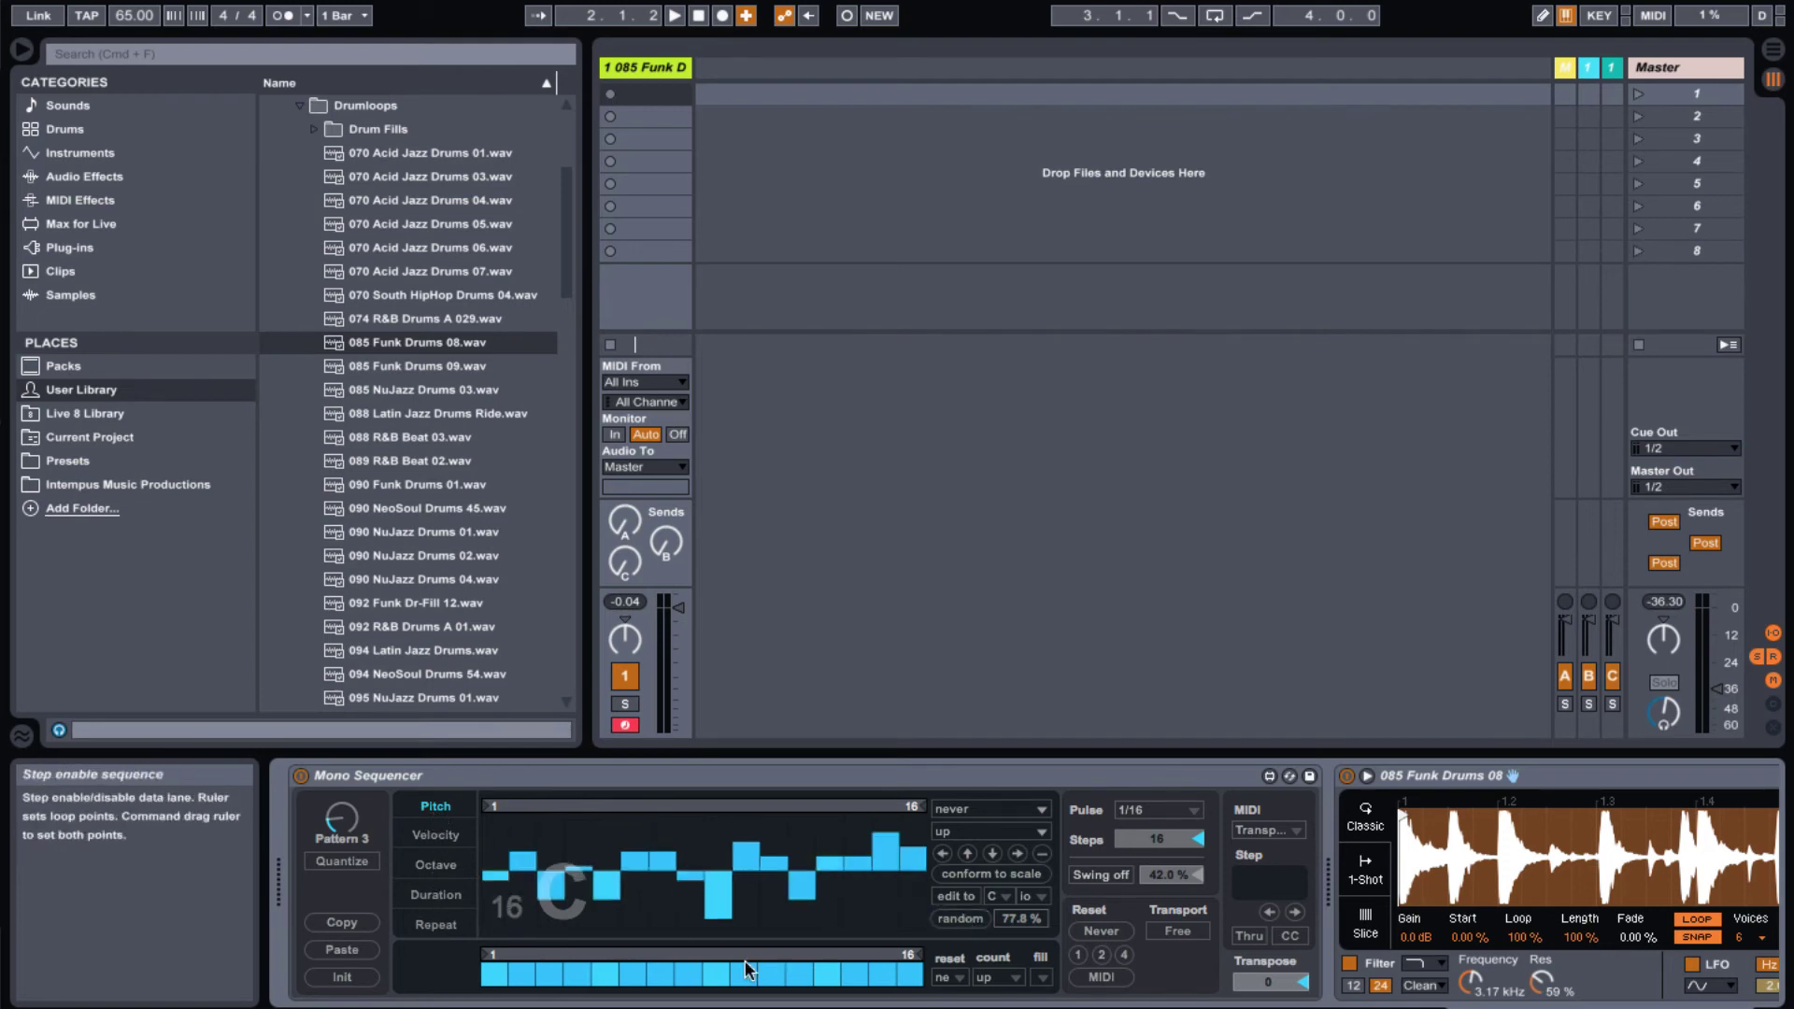
pyautogui.click(549, 976)
pyautogui.click(633, 976)
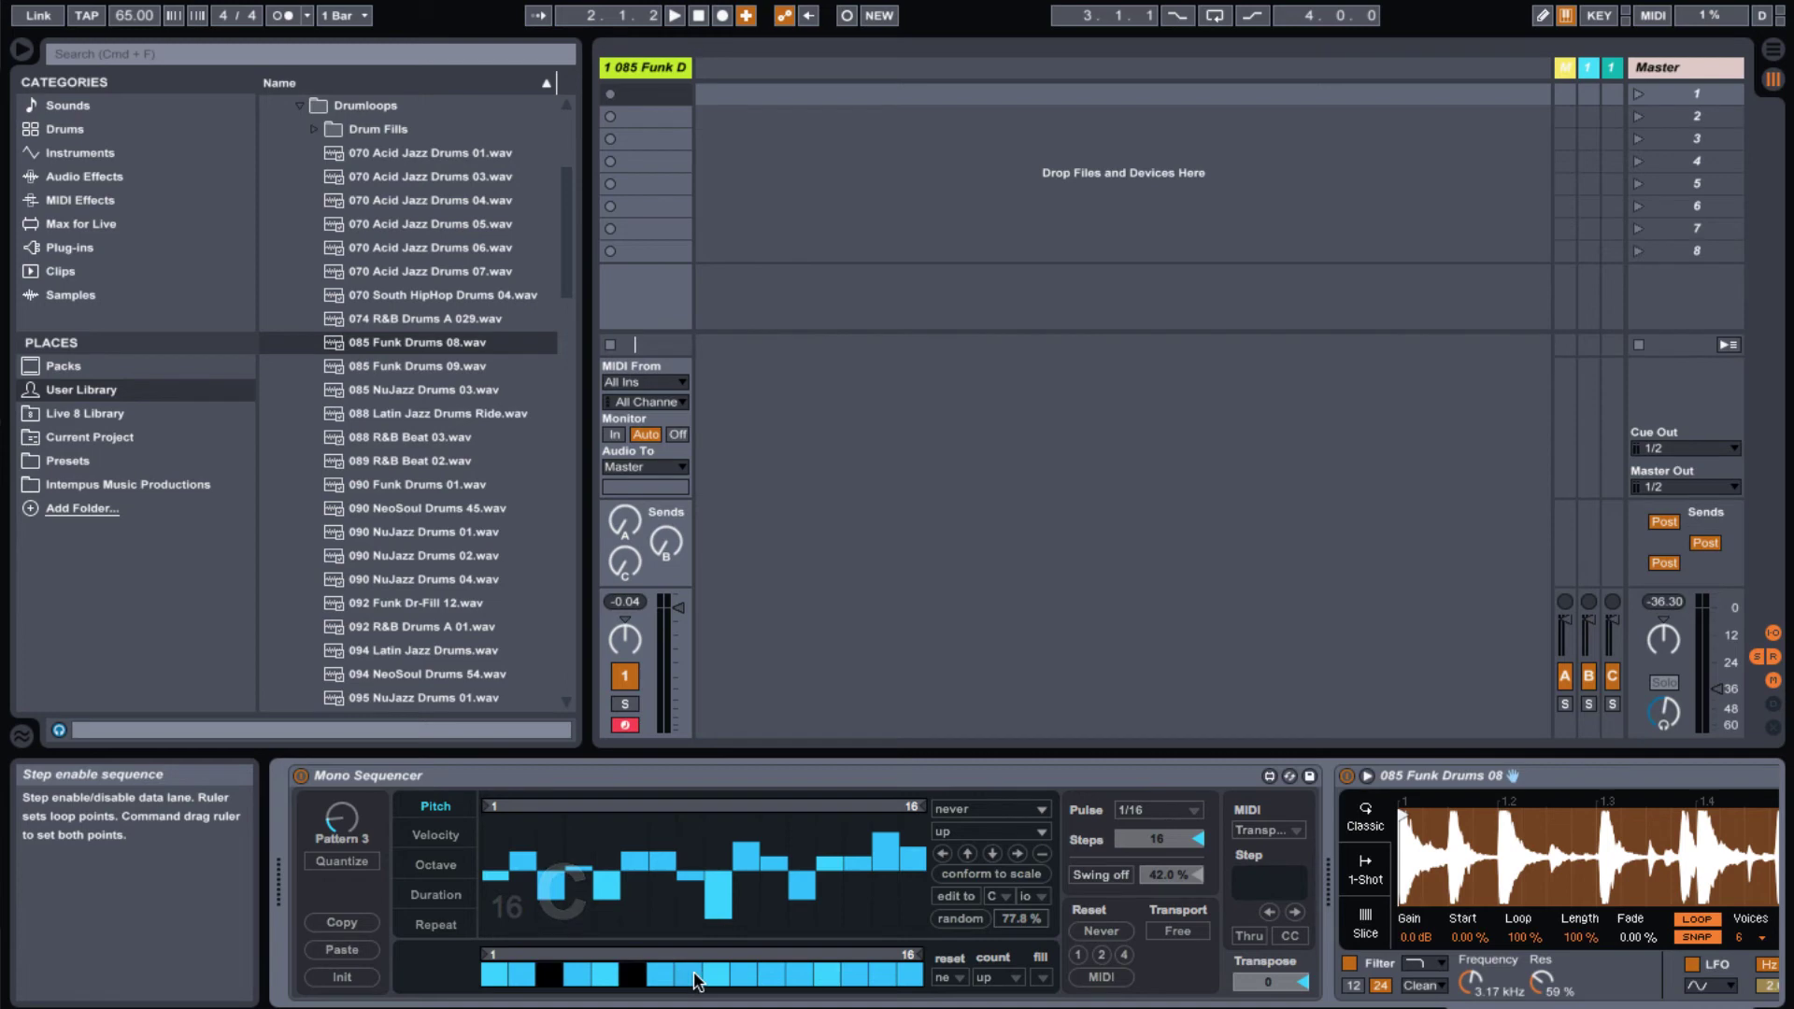
pyautogui.click(716, 976)
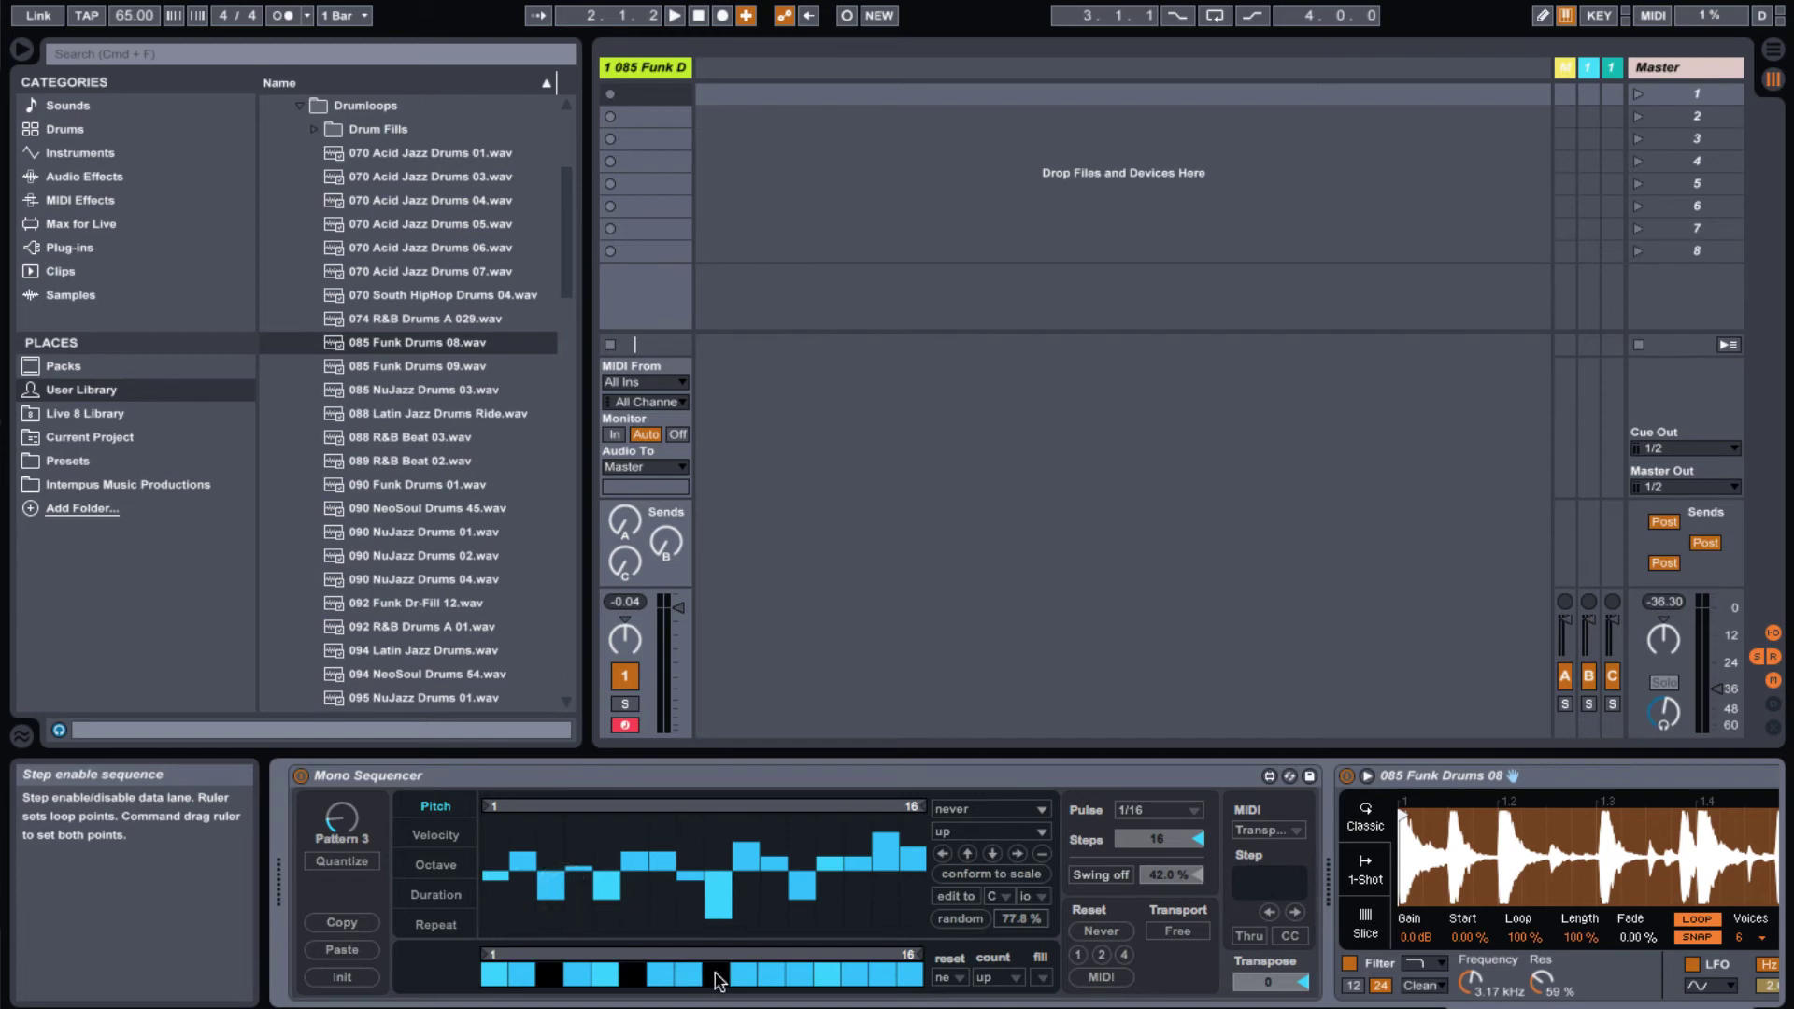
pyautogui.click(799, 977)
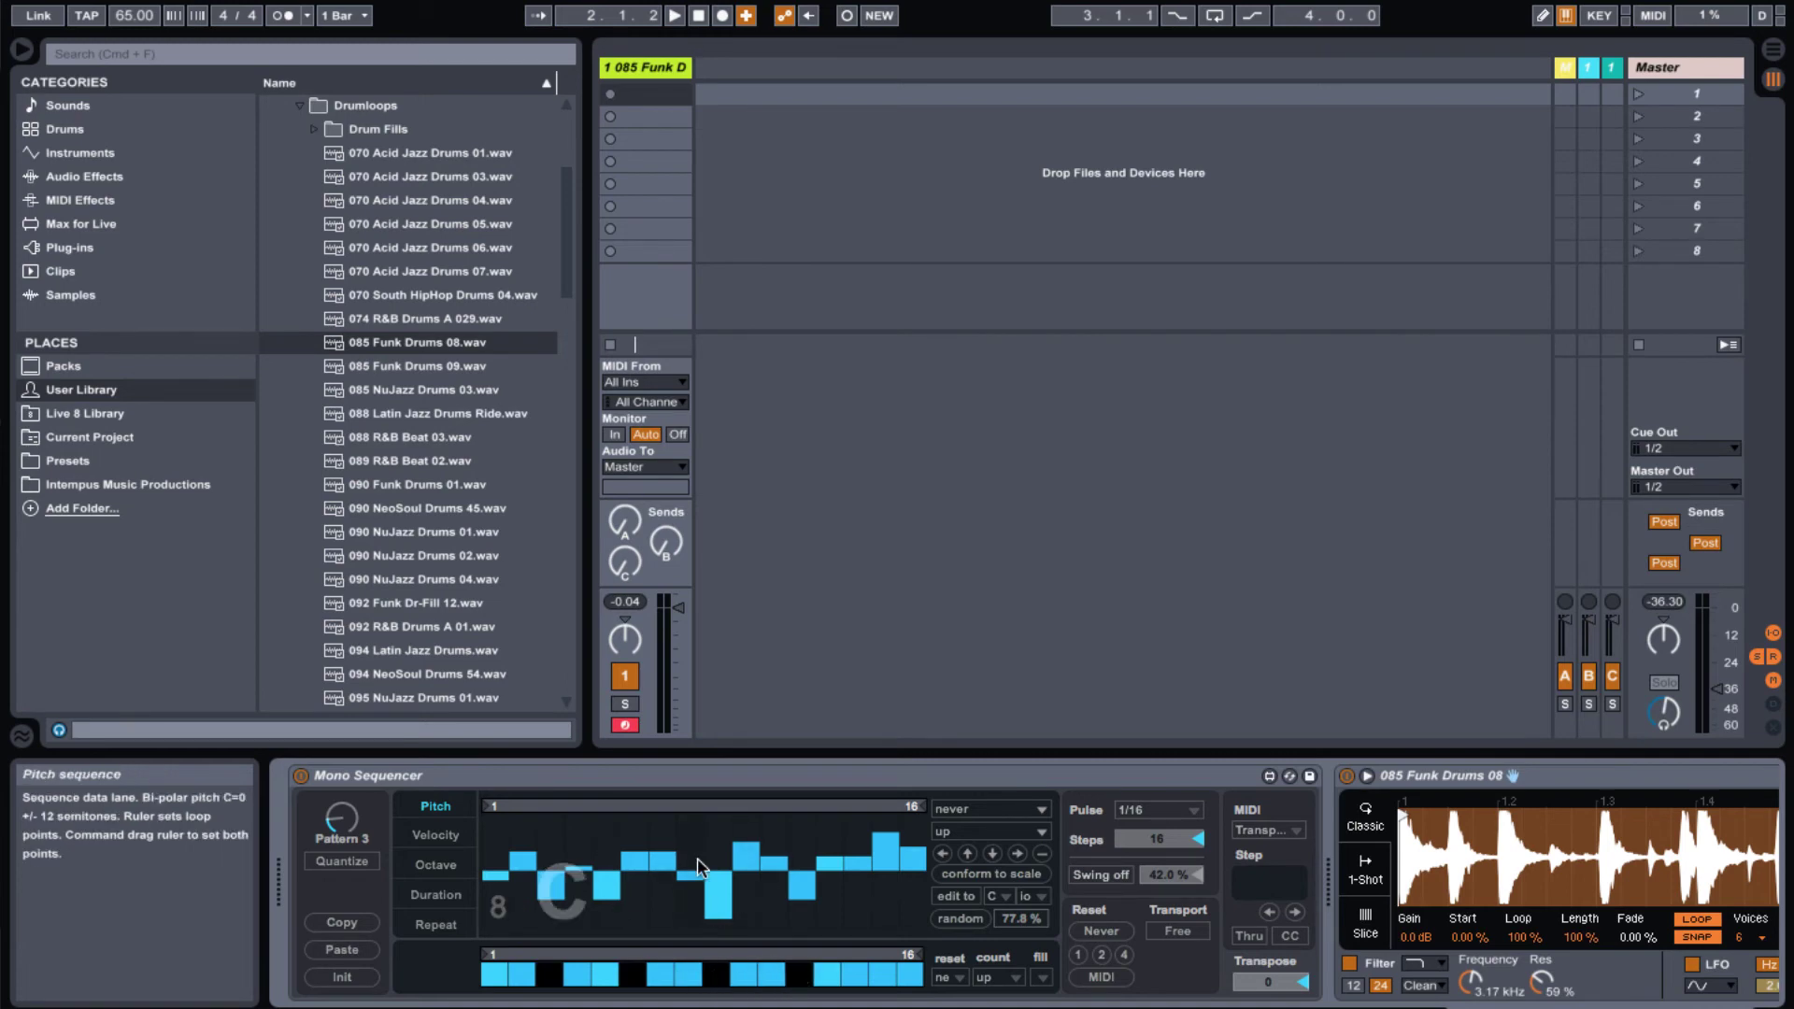
pyautogui.press('space')
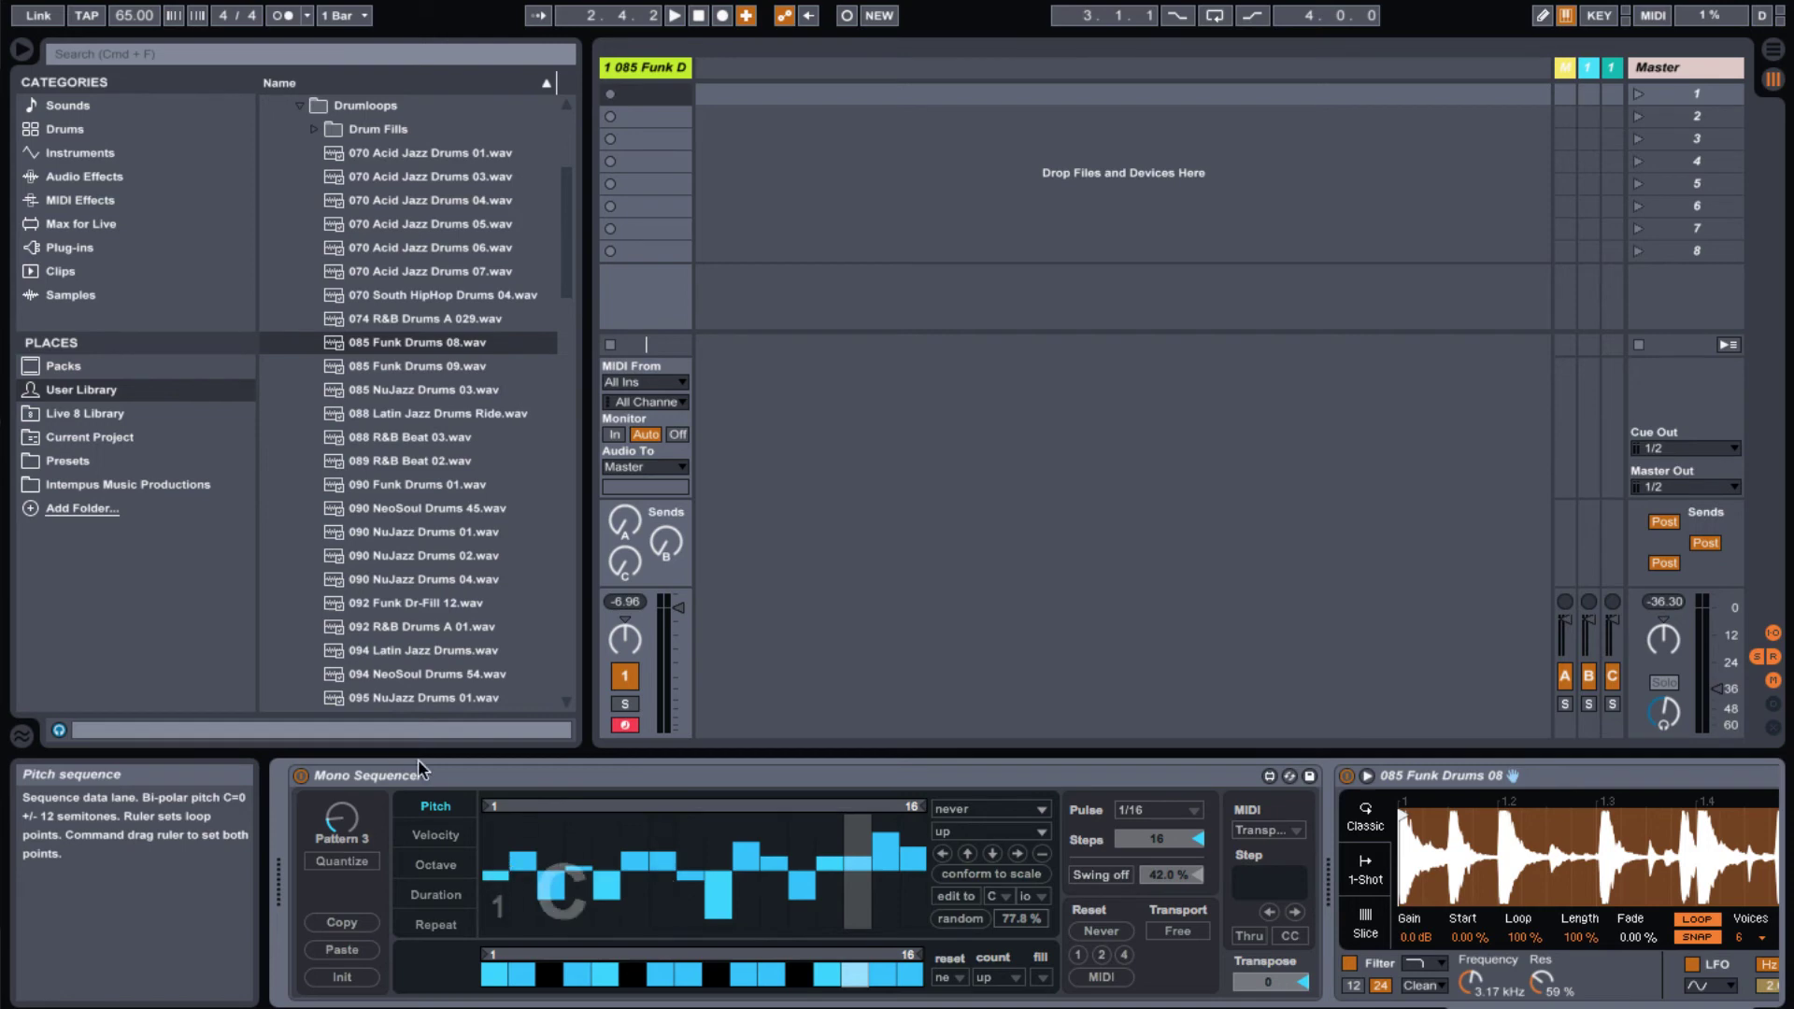
# - Review the Mono Sequencer and Simpler controls, then add a new audio track with Ctrl+T
pyautogui.click(360, 785)
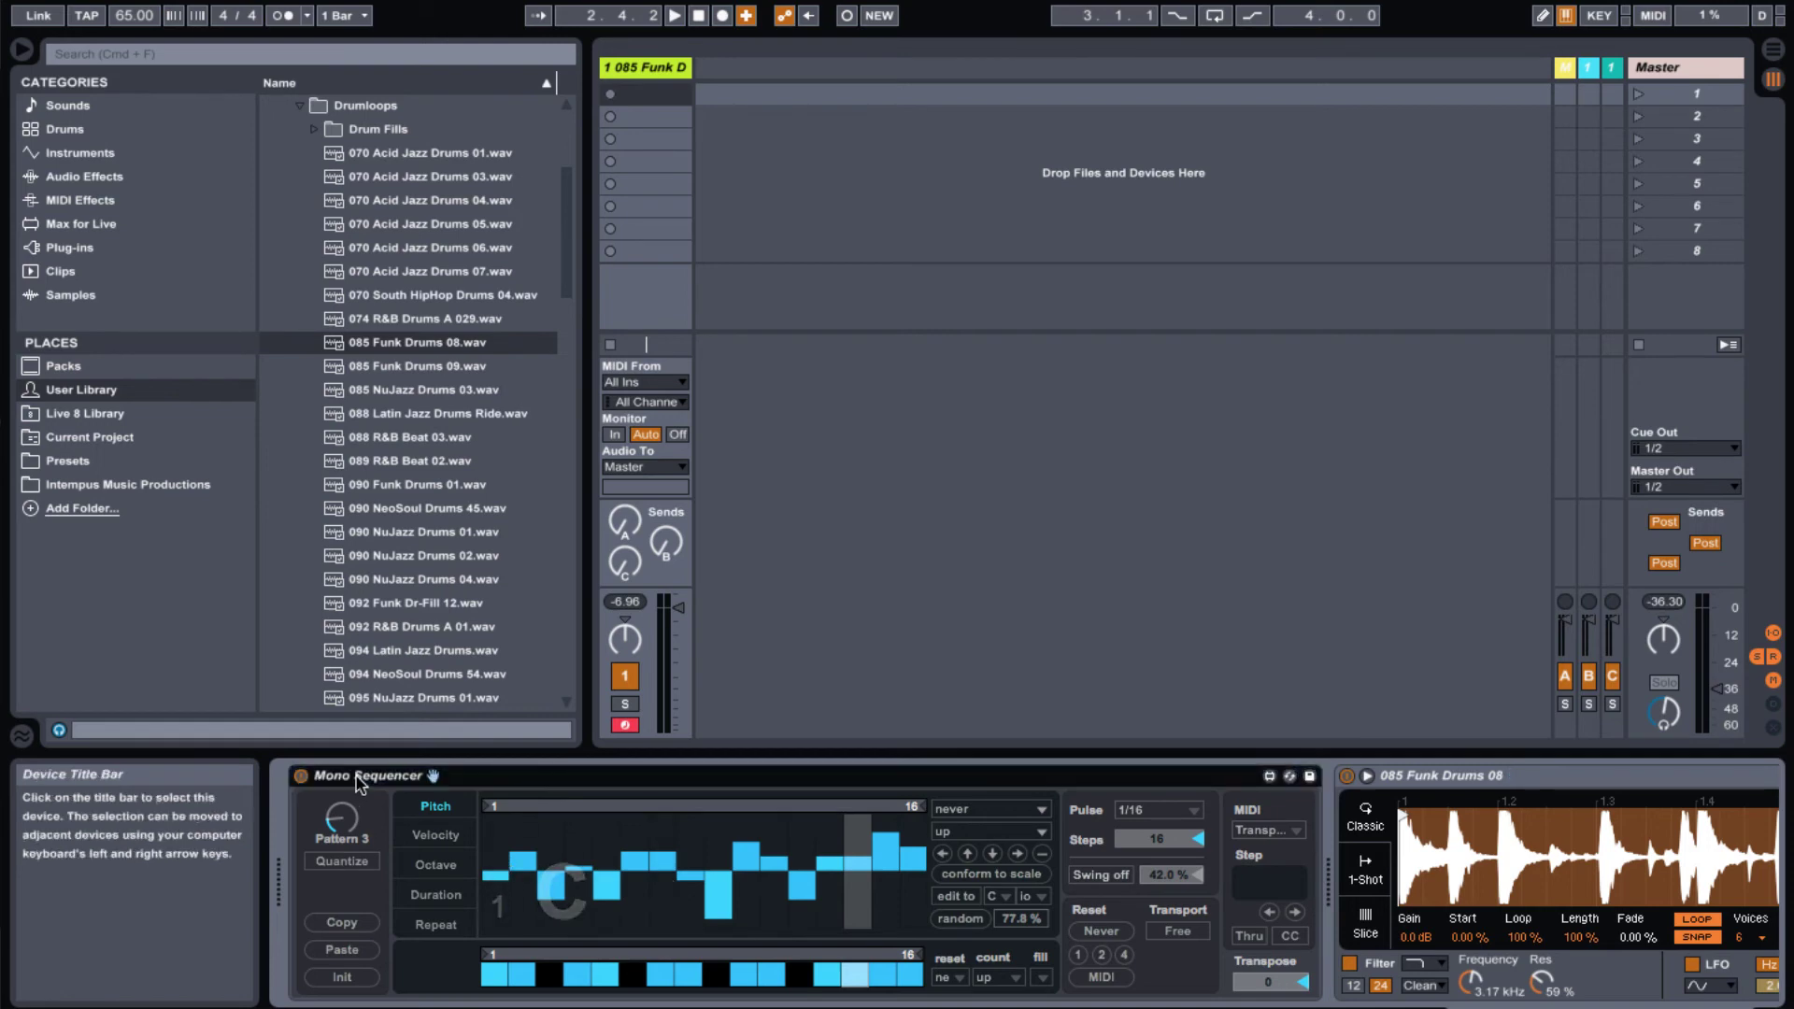
pyautogui.hscroll(5, 1062, 851)
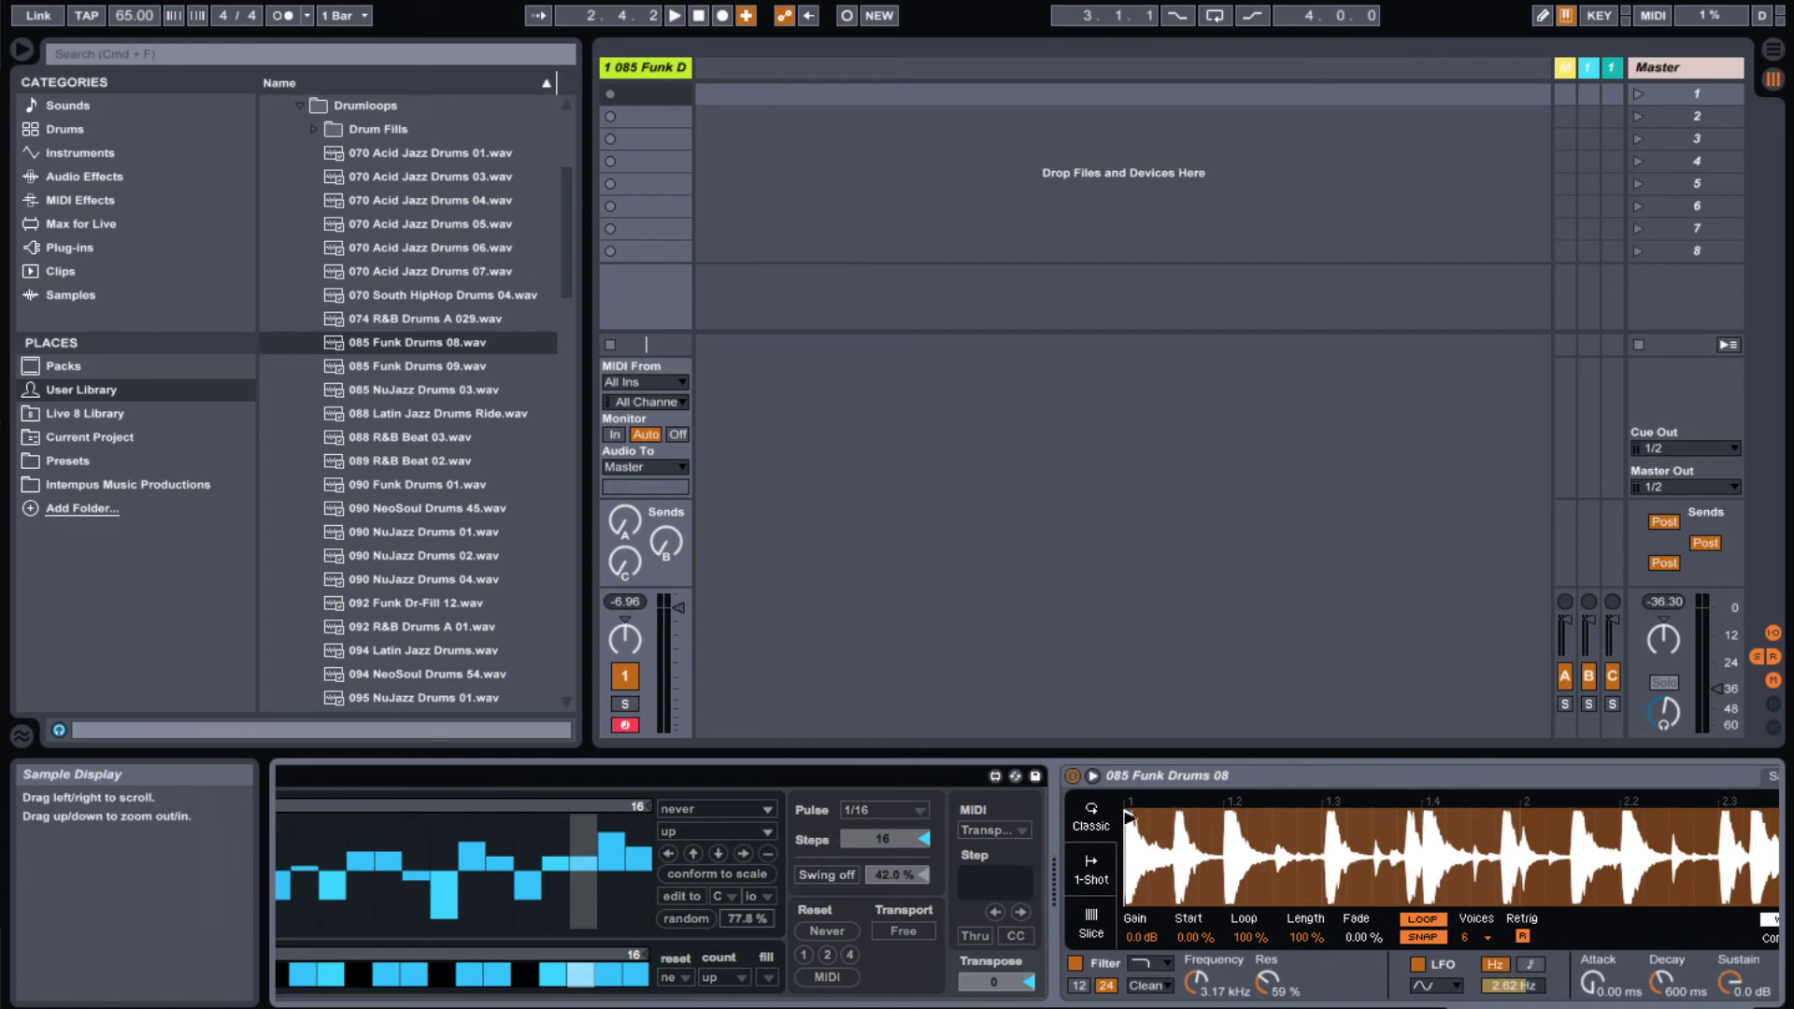
pyautogui.hscroll(5, 1127, 821)
pyautogui.click(911, 777)
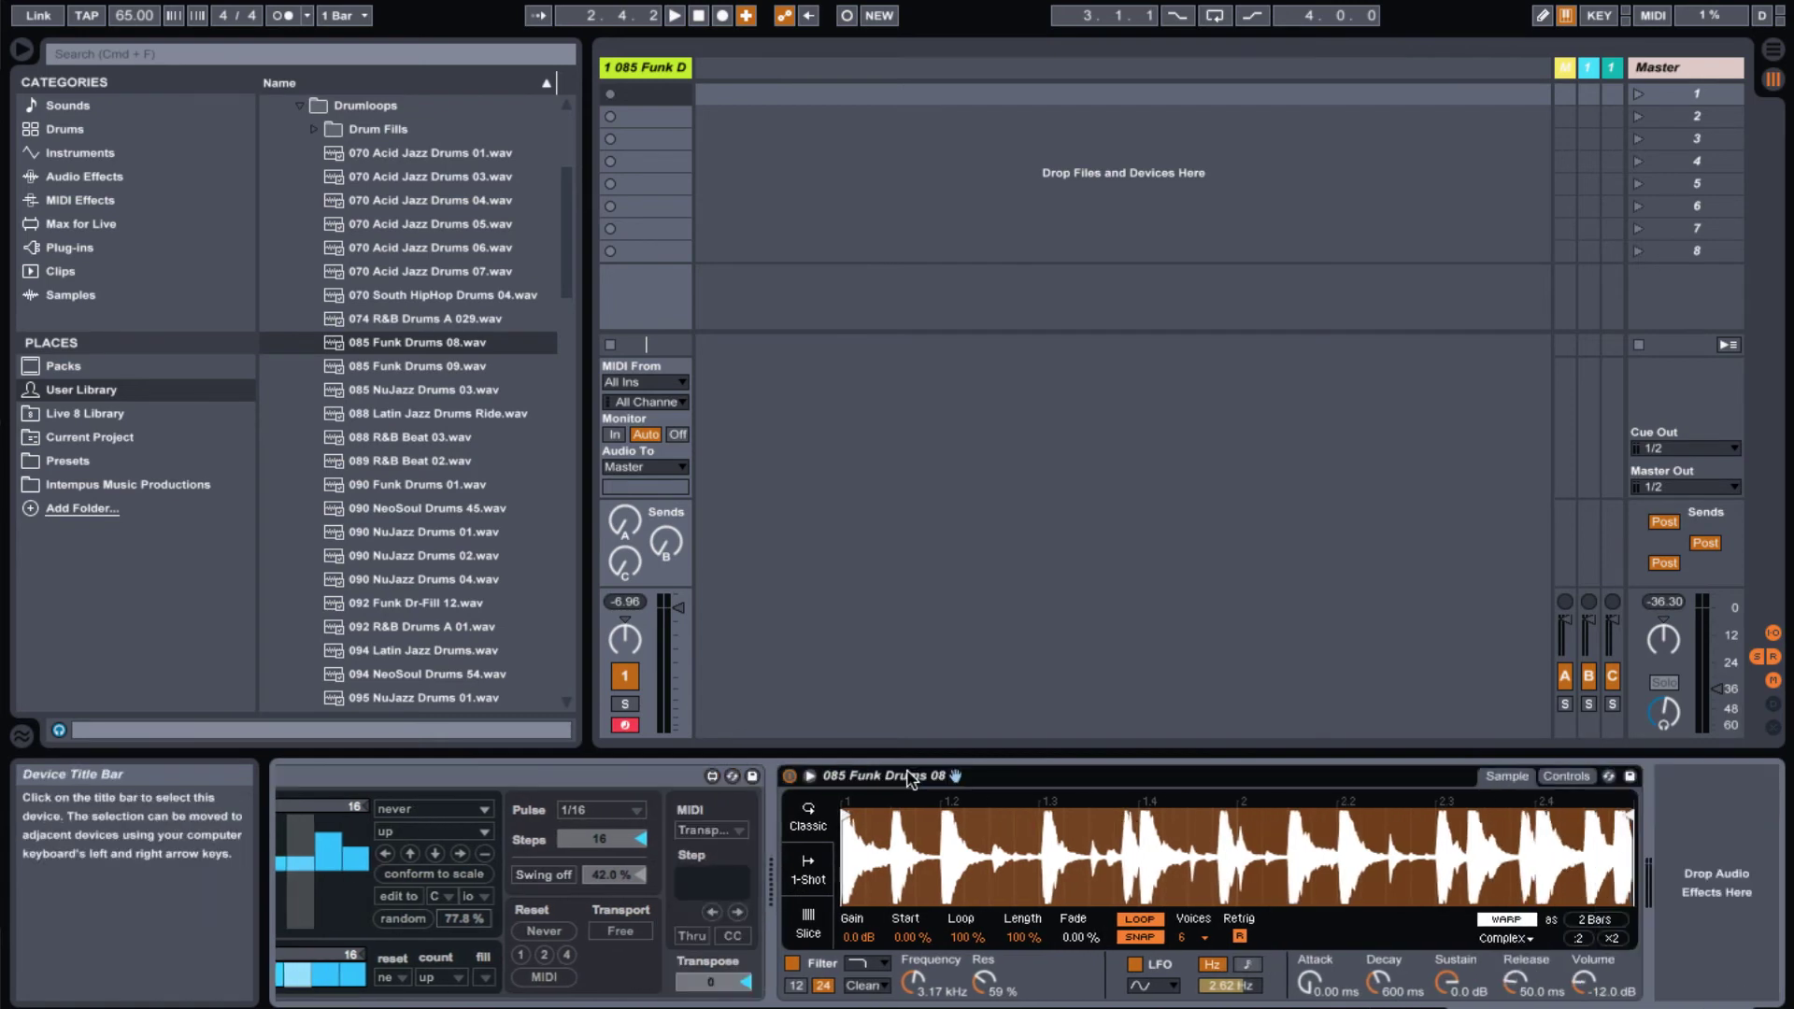
pyautogui.click(1563, 778)
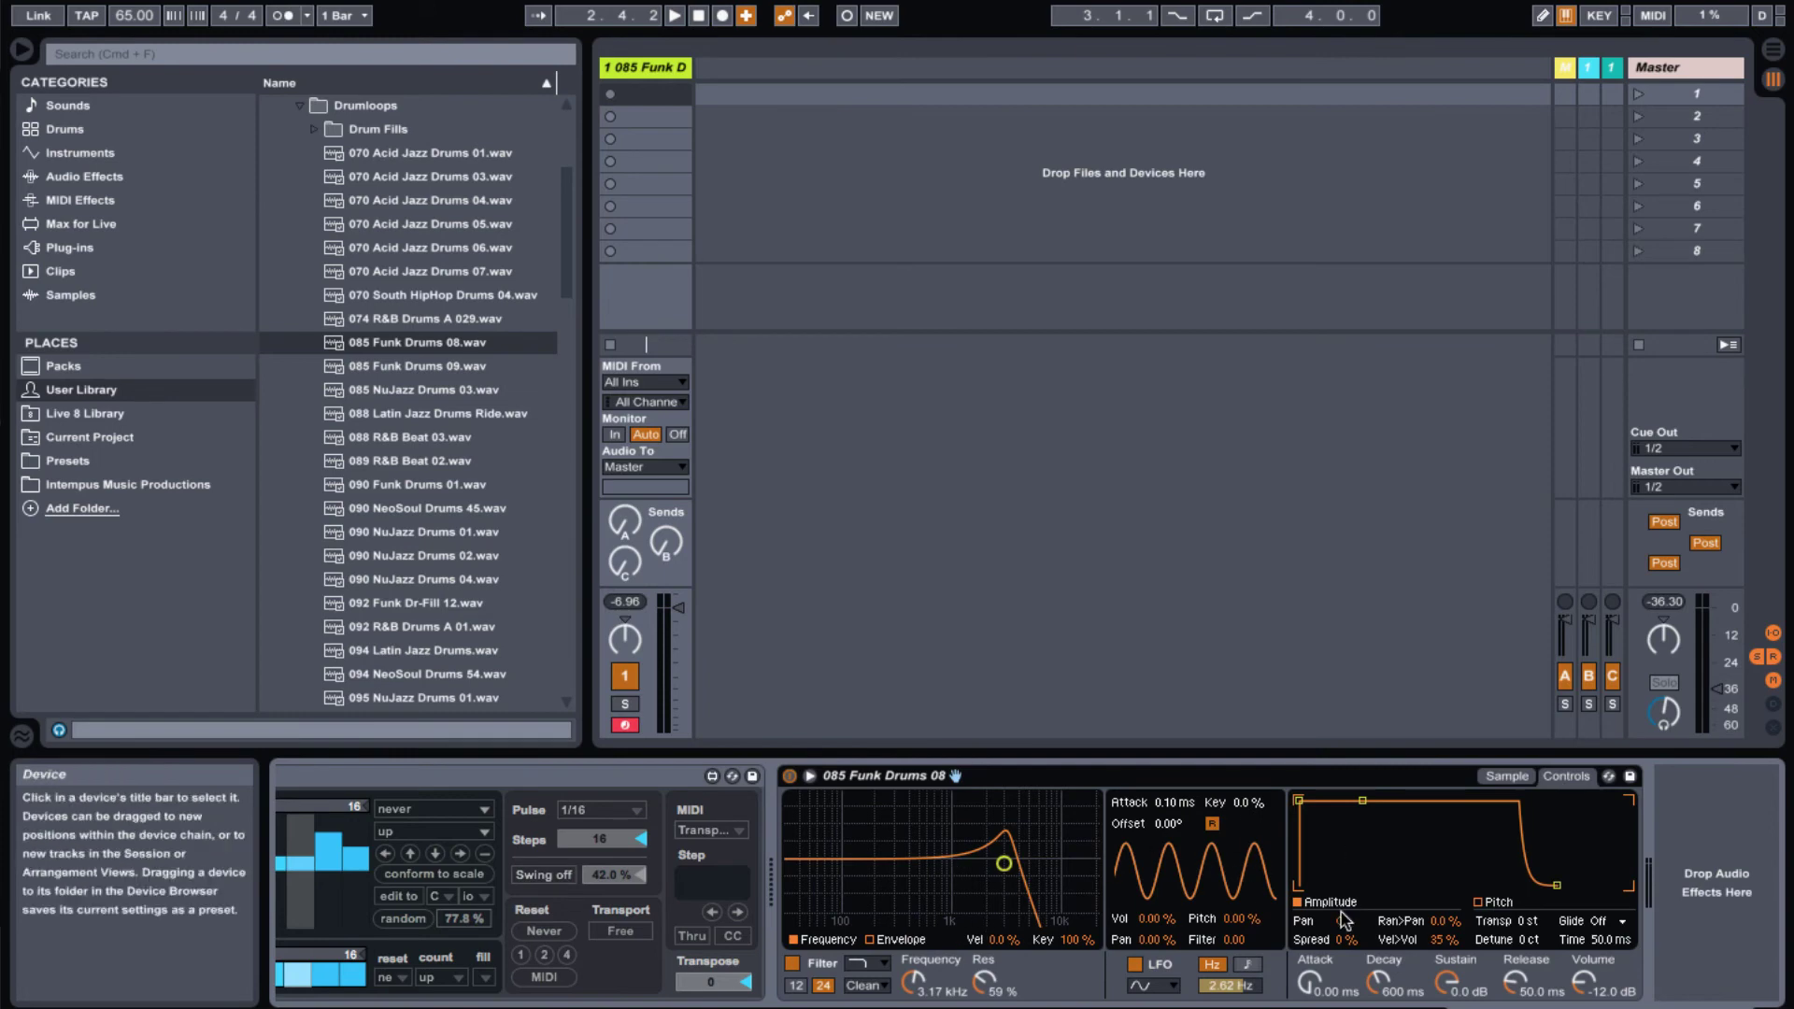
pyautogui.click(1513, 776)
pyautogui.click(645, 71)
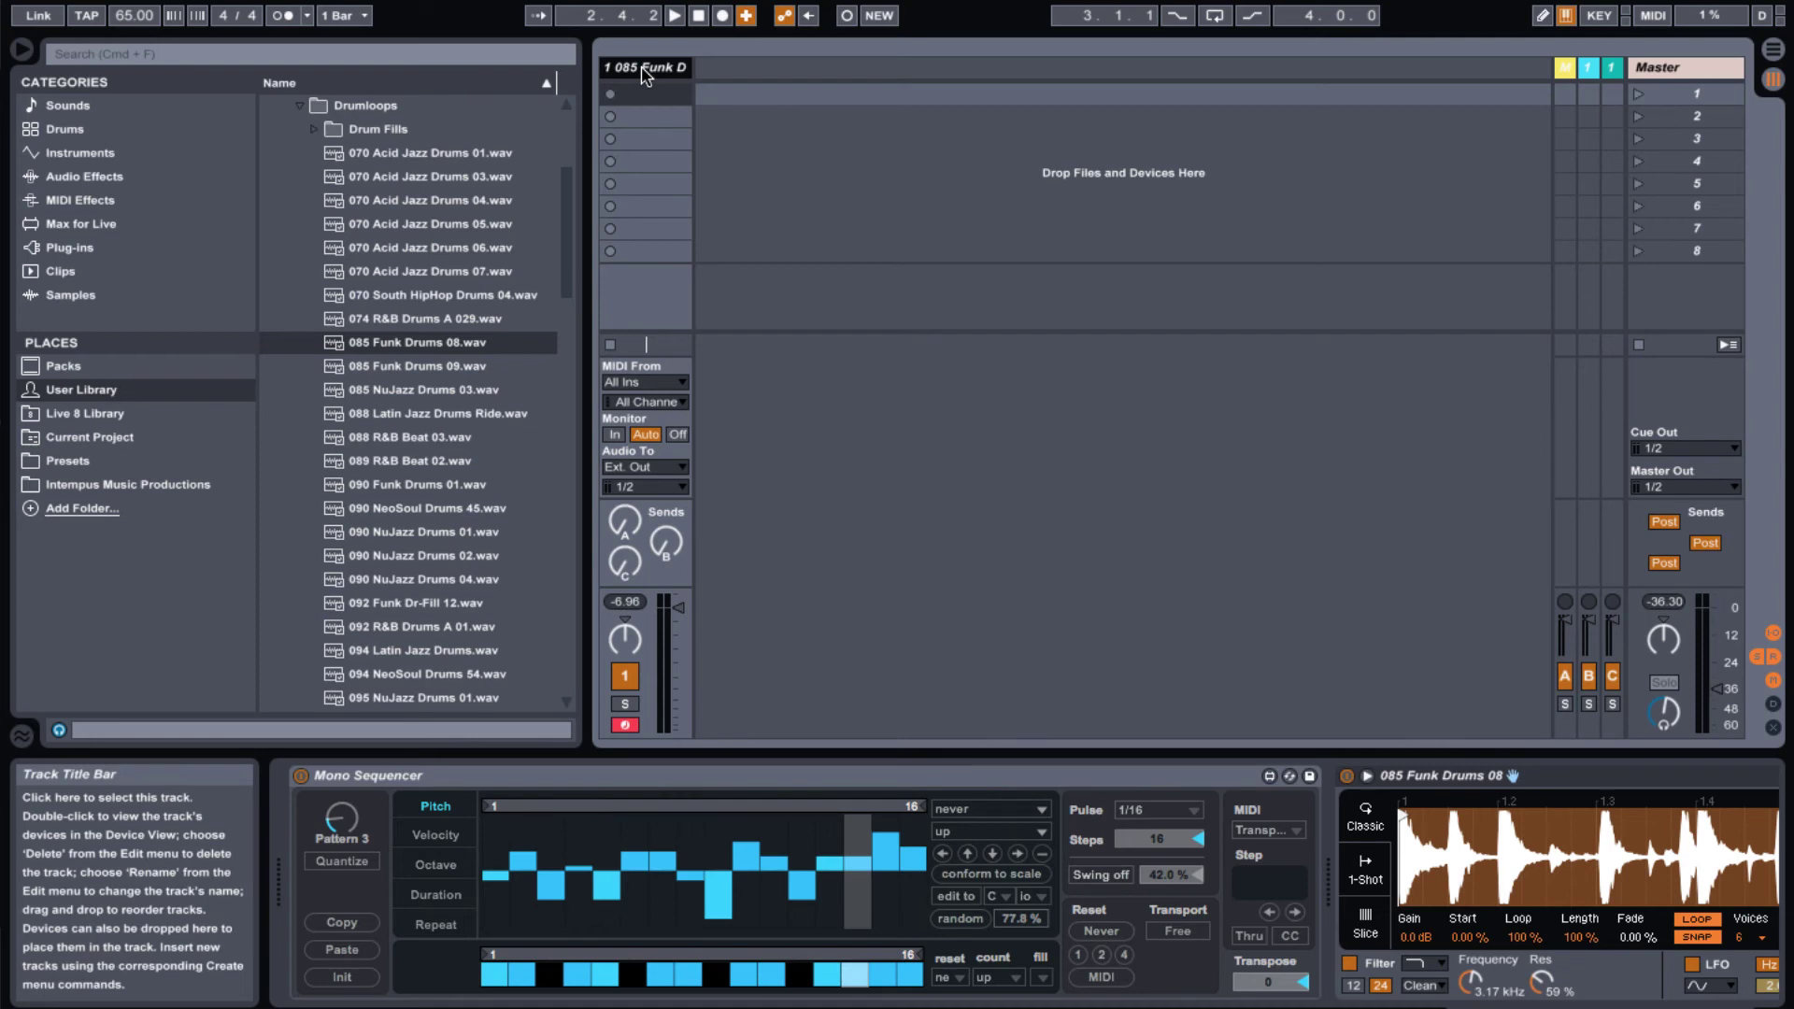
pyautogui.hotkey('ctrl', 't')
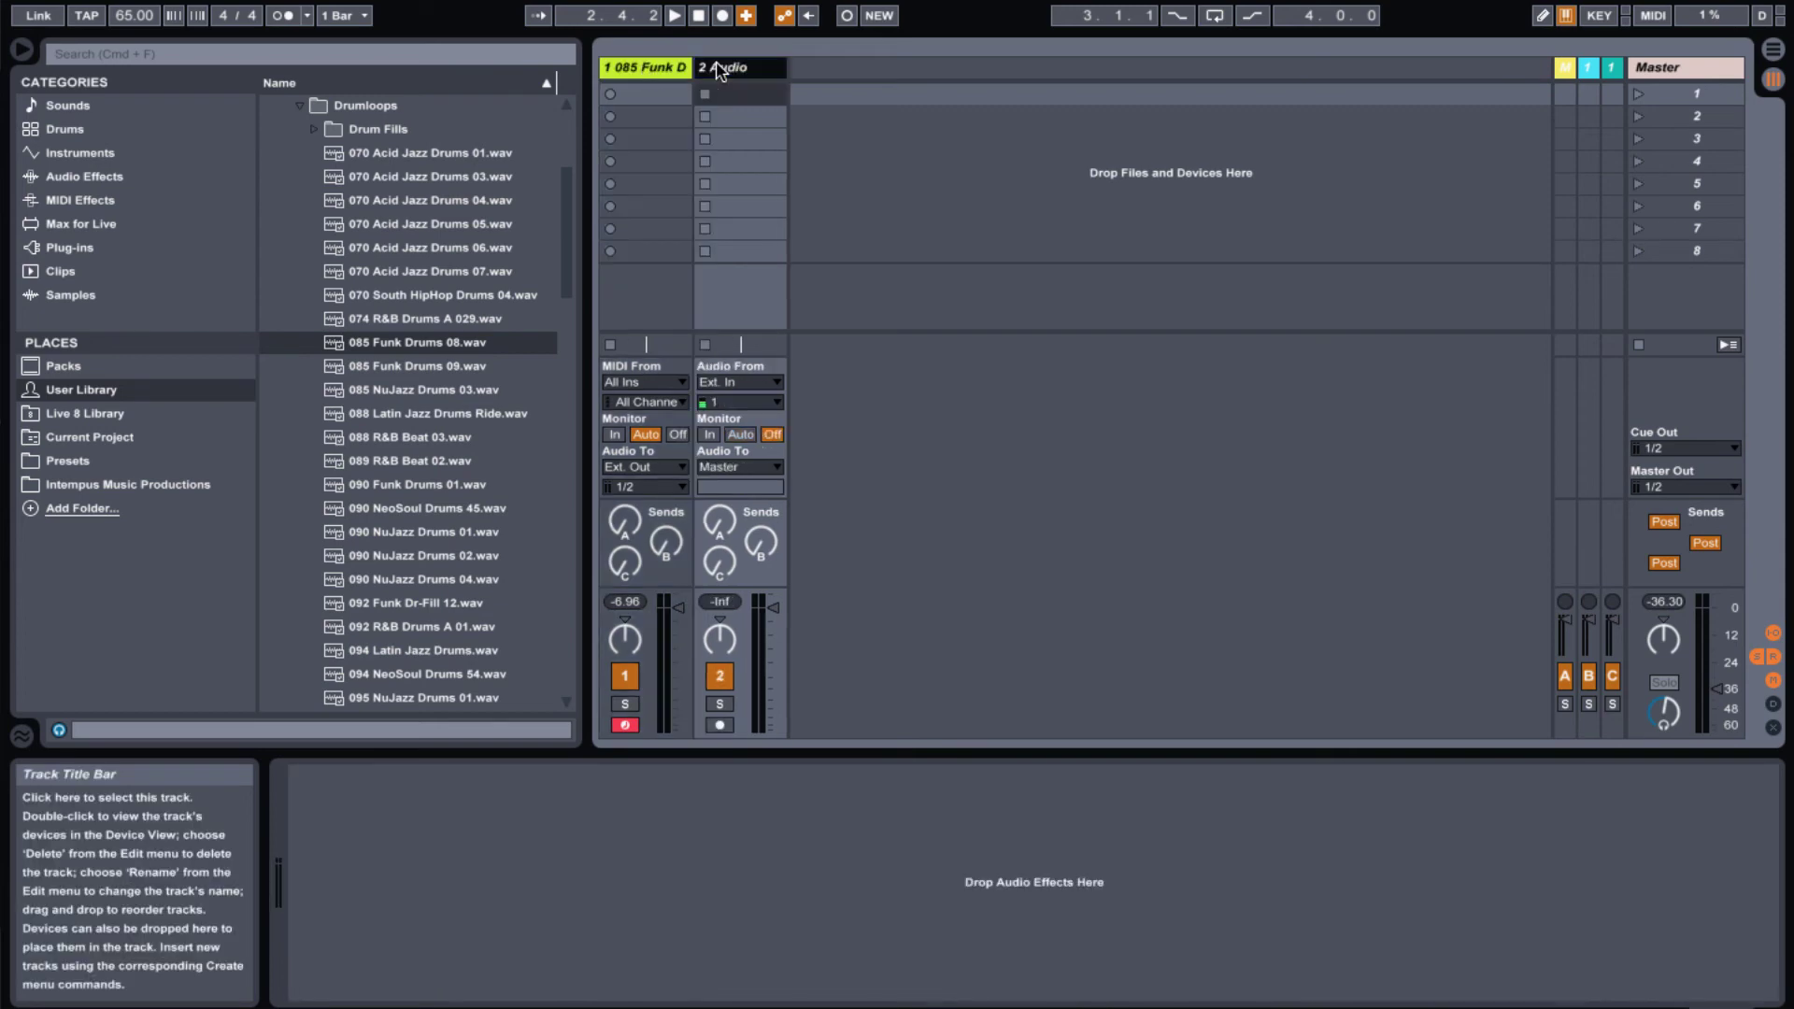
# - Set the 085 Funk D track's Audio To output to 2-Audio, then select the 2 Audio track
pyautogui.click(653, 65)
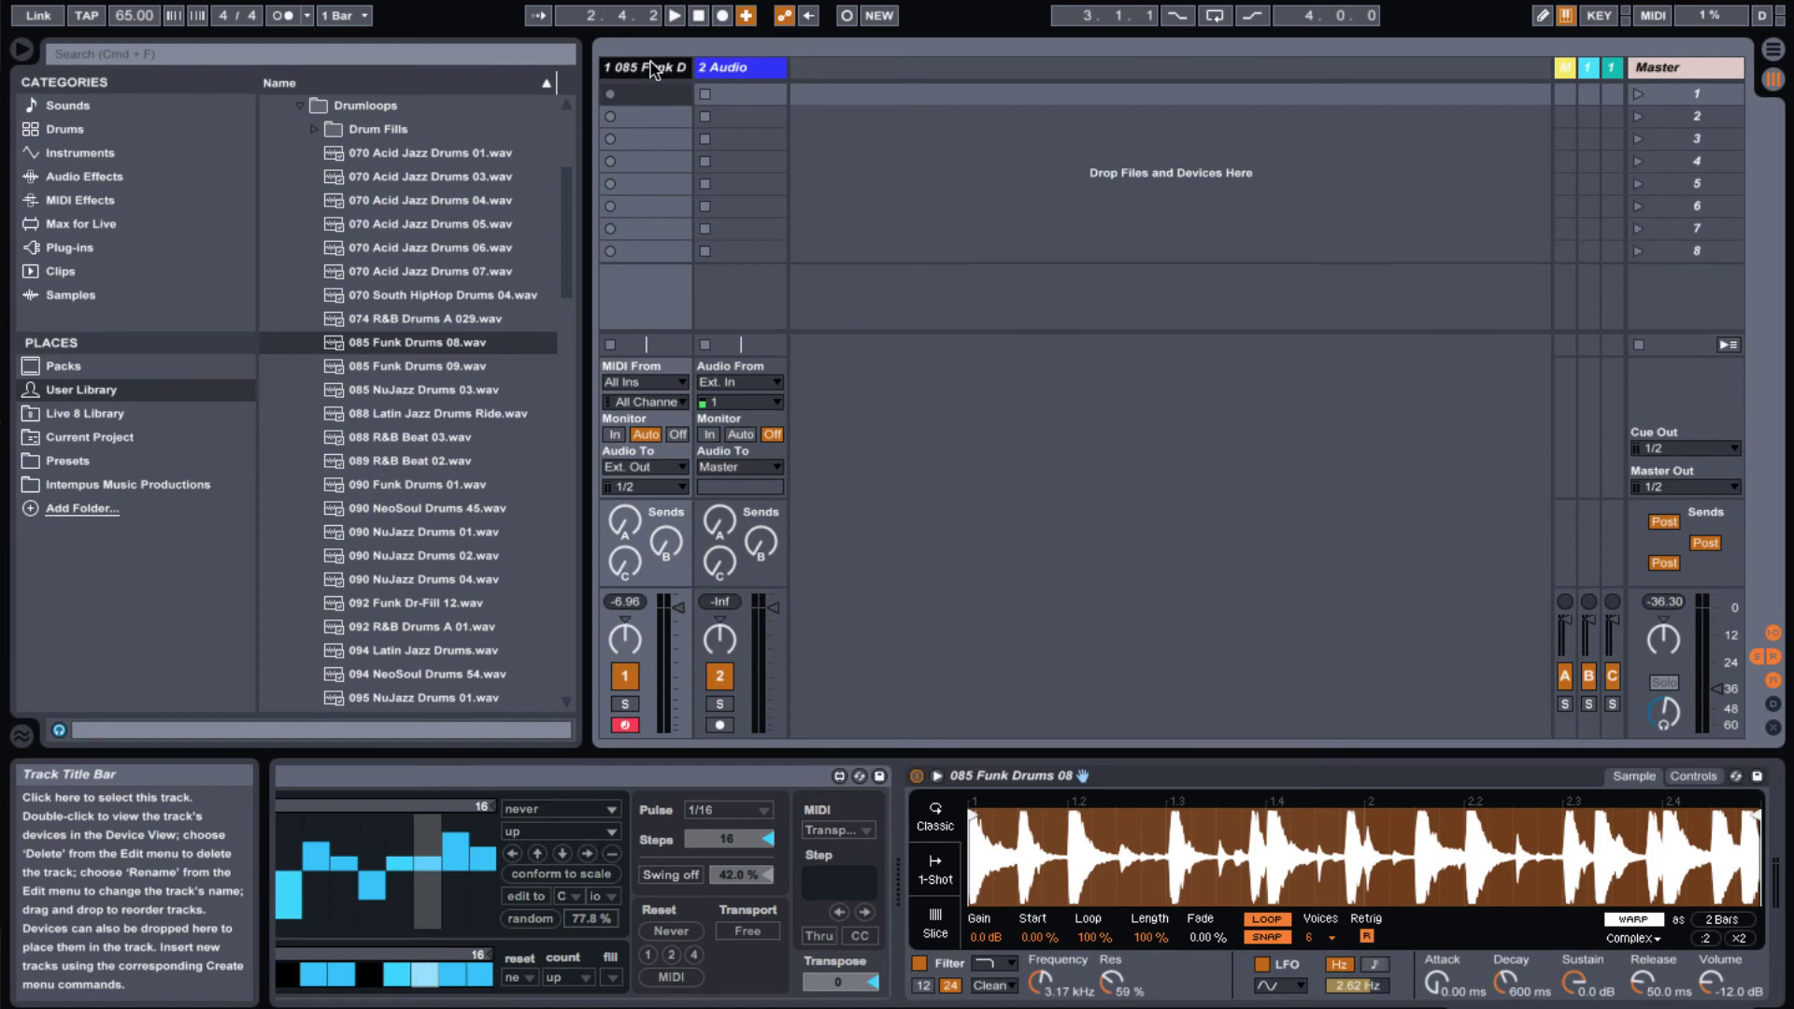
pyautogui.click(1025, 781)
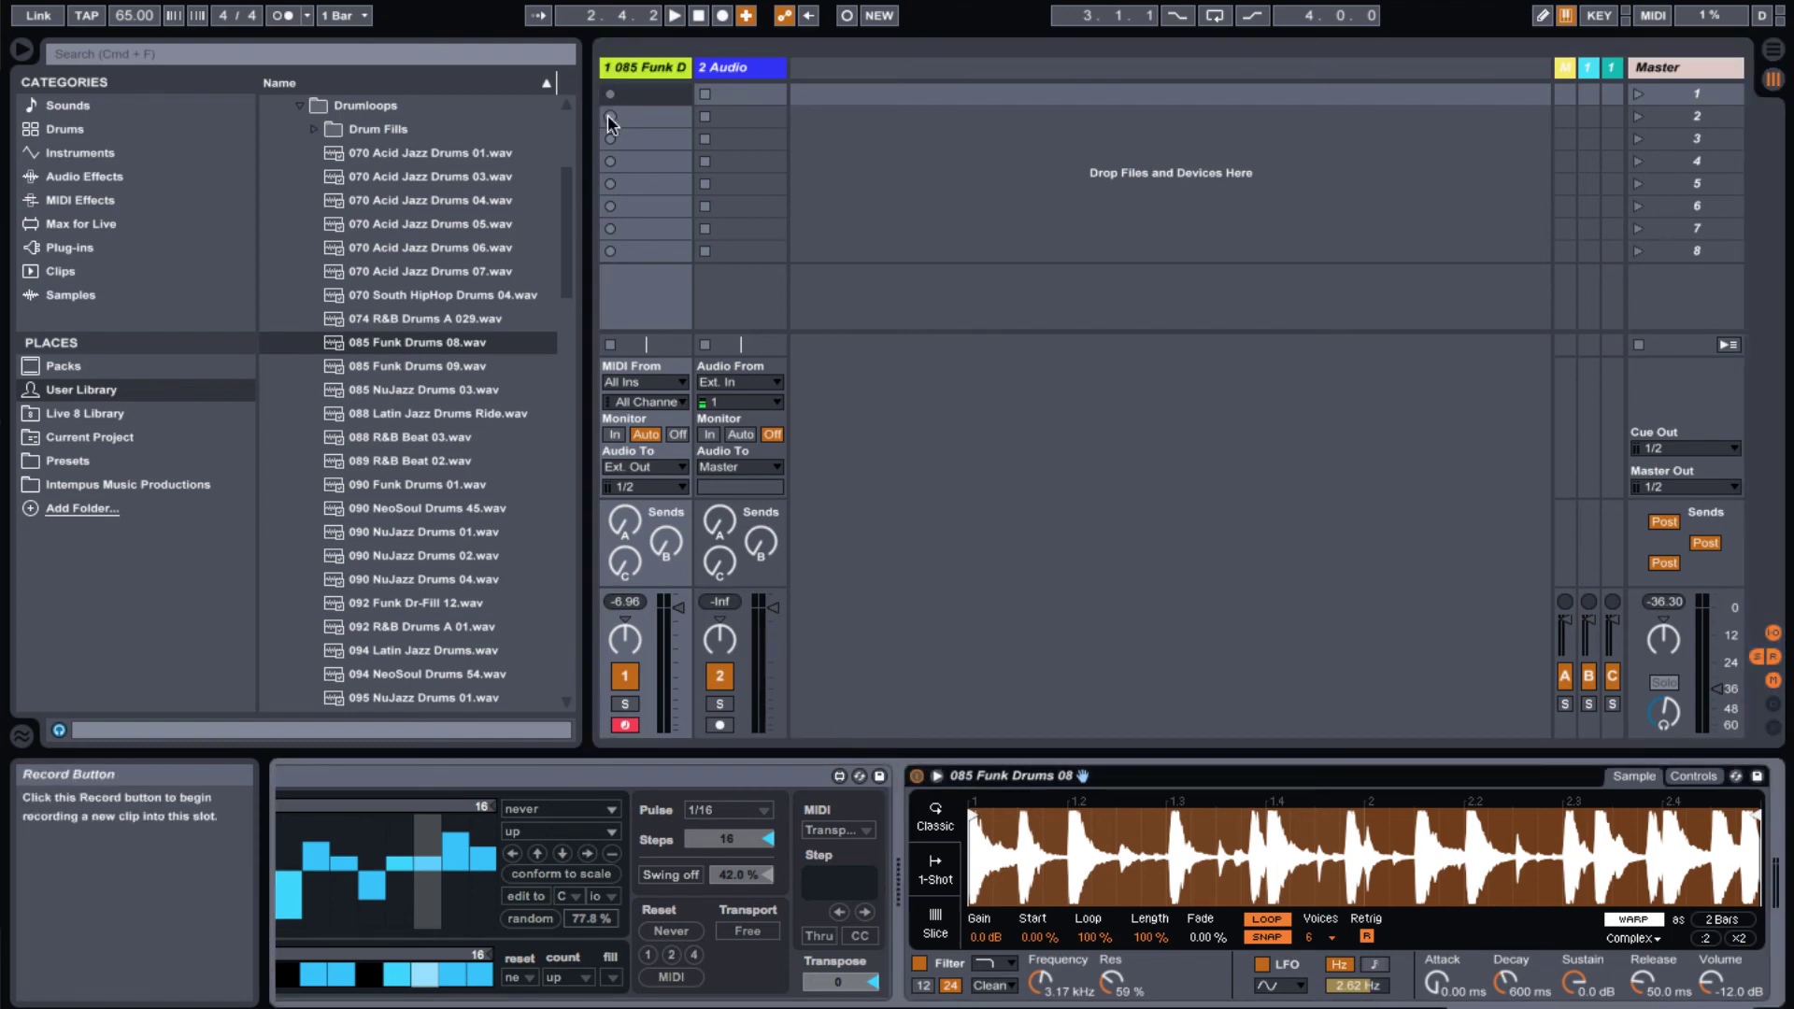
pyautogui.click(635, 63)
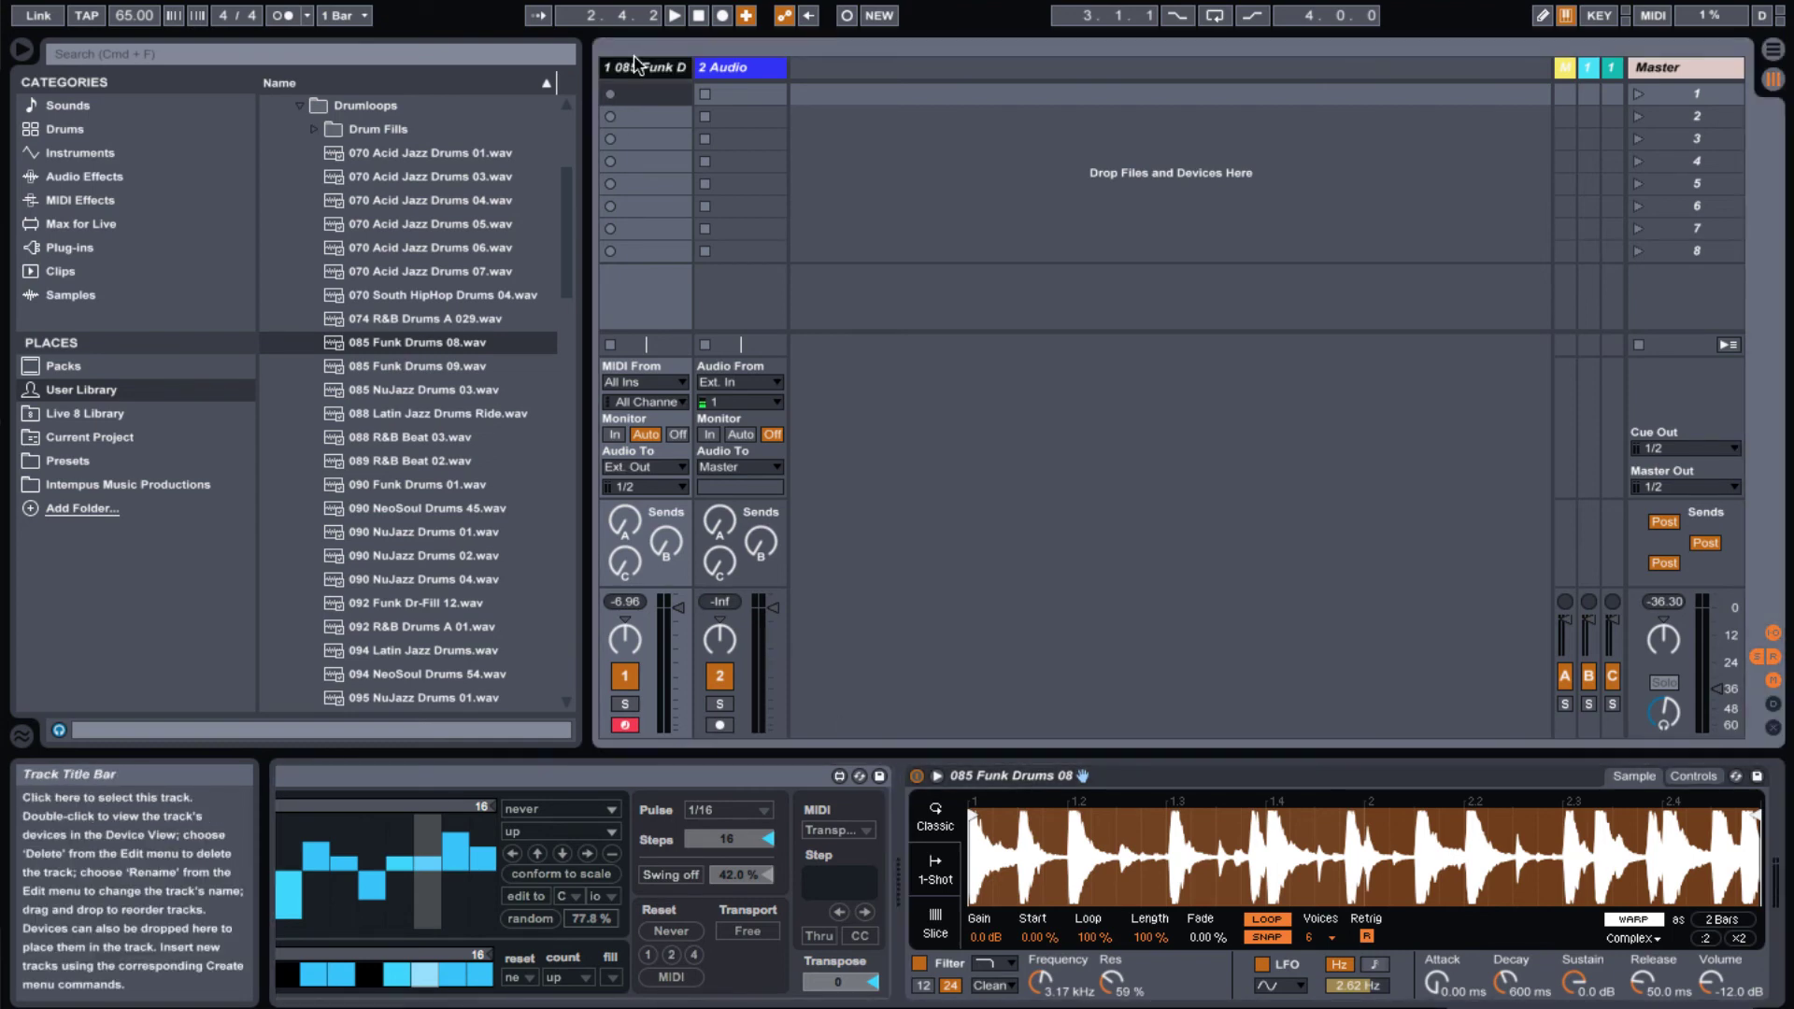
pyautogui.click(643, 467)
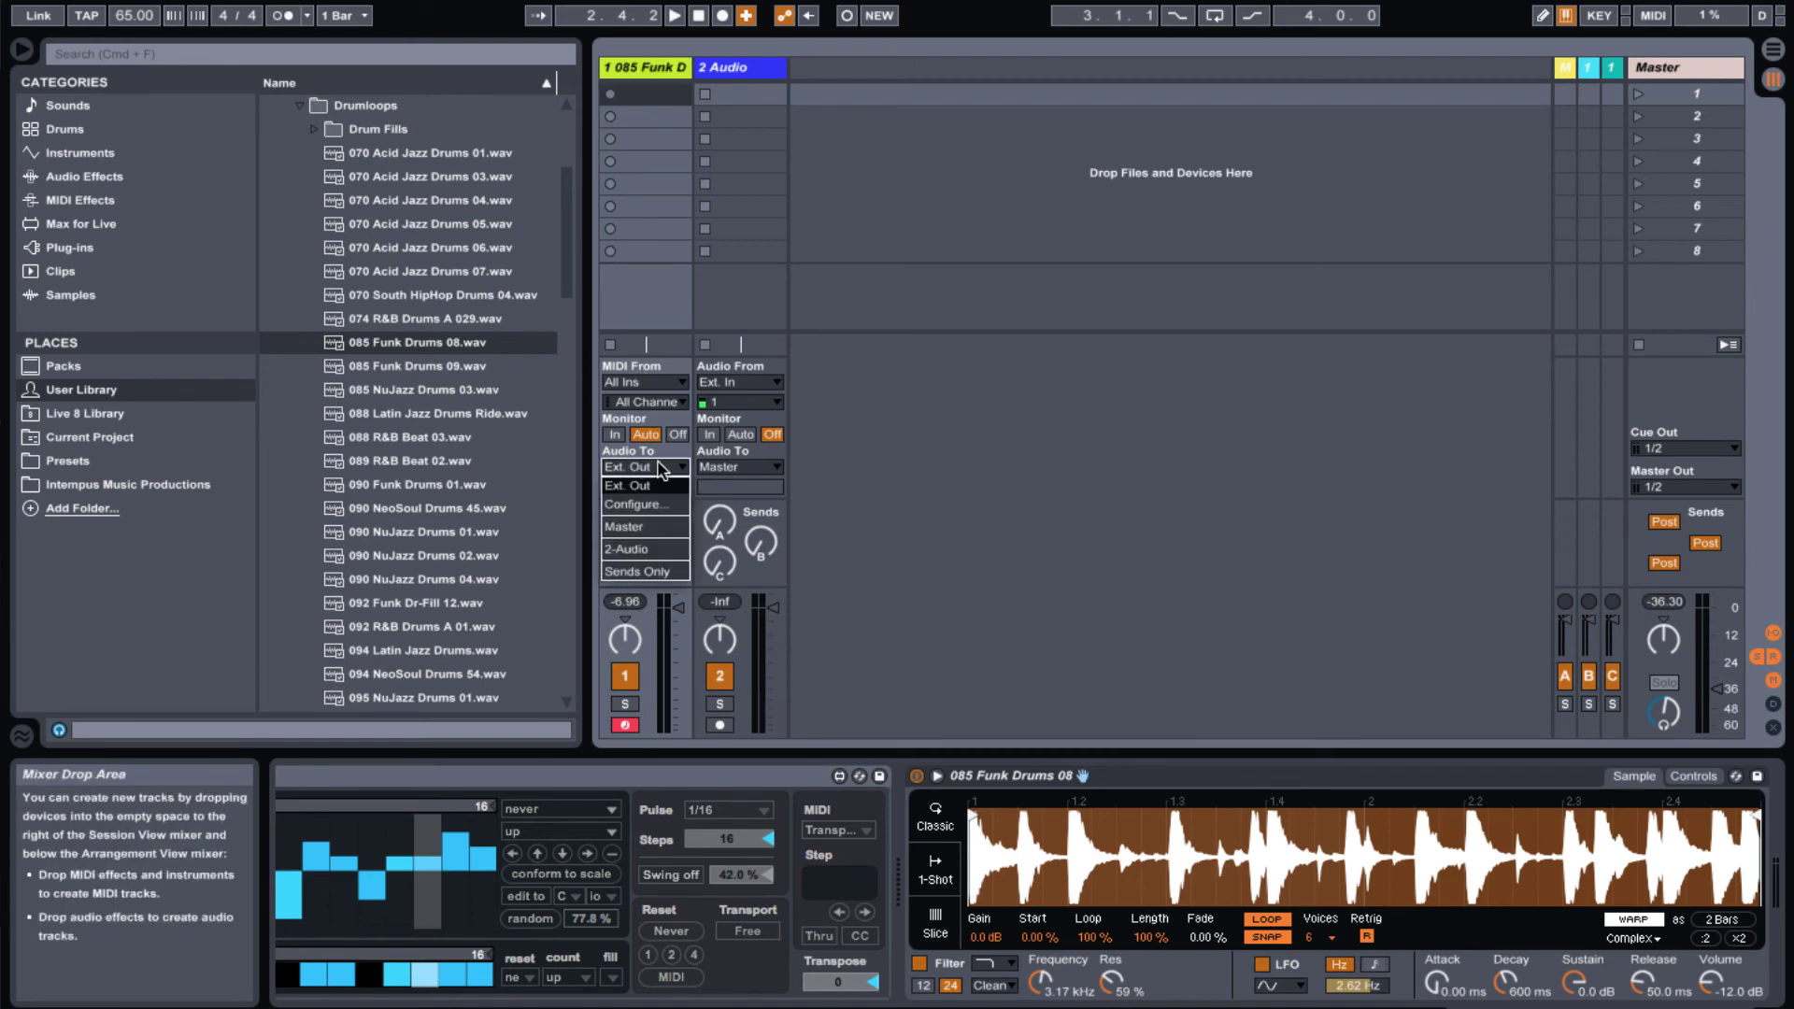
pyautogui.click(660, 467)
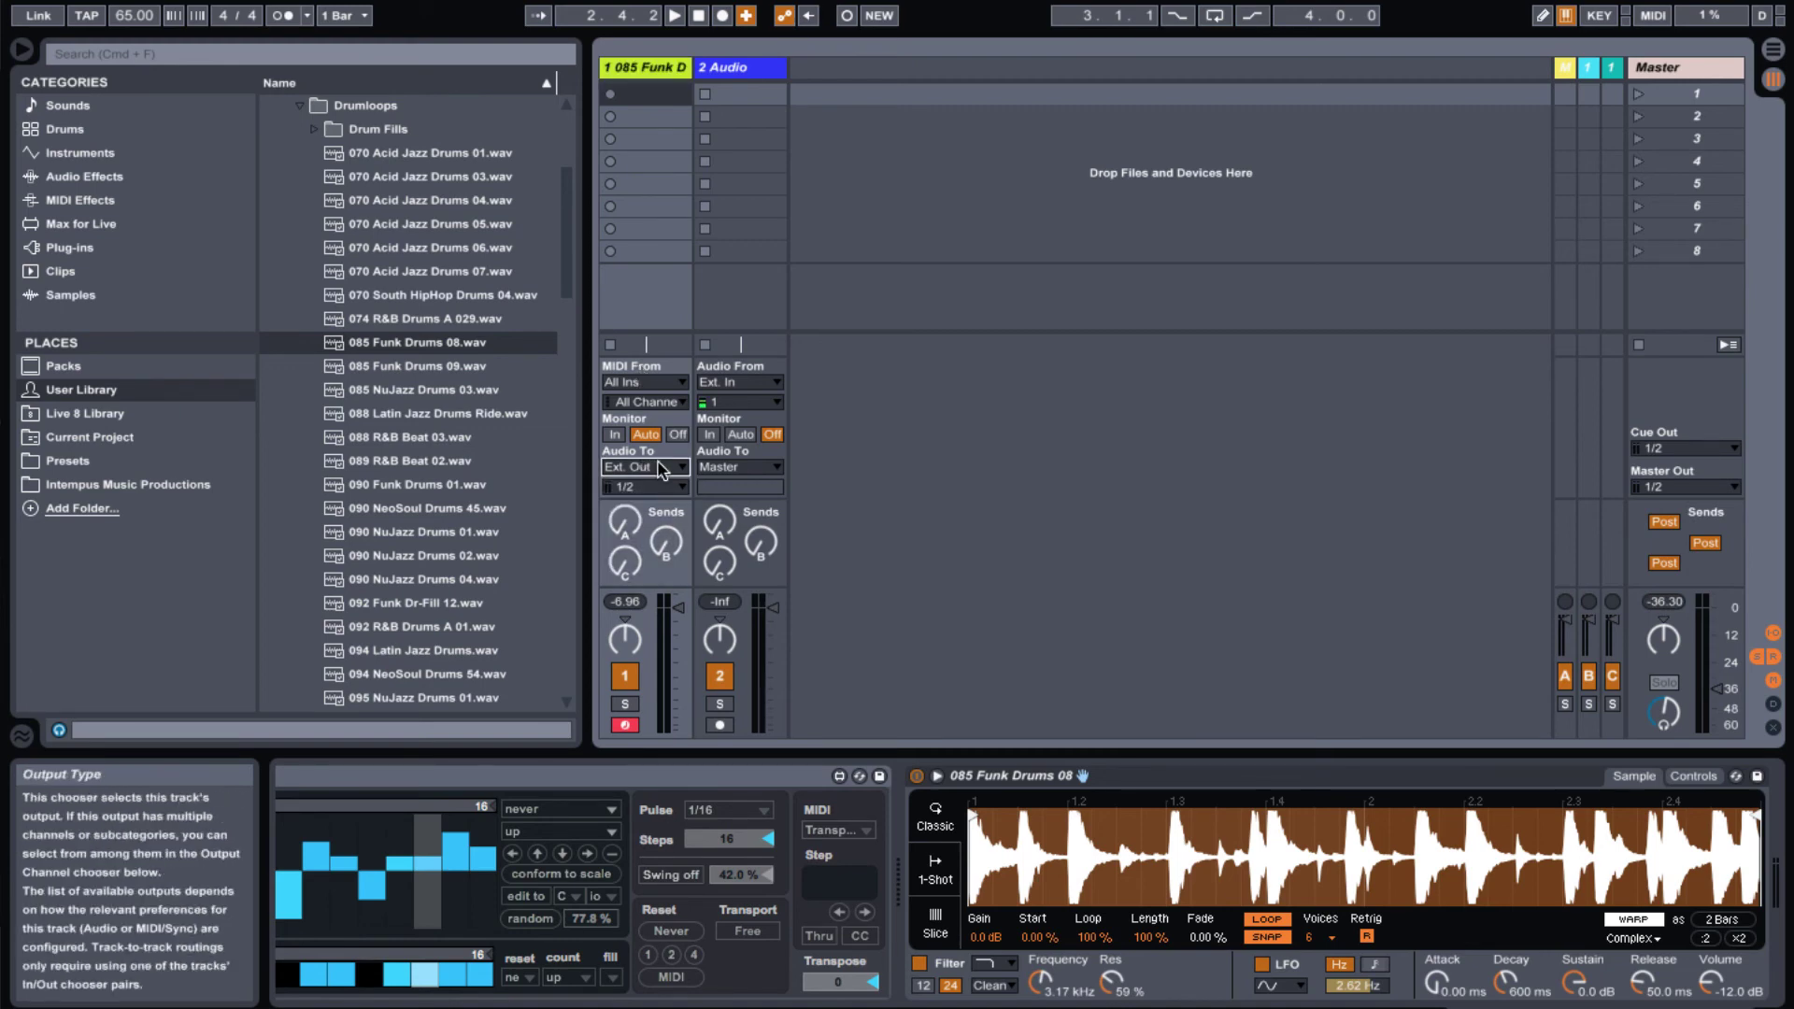
pyautogui.click(660, 467)
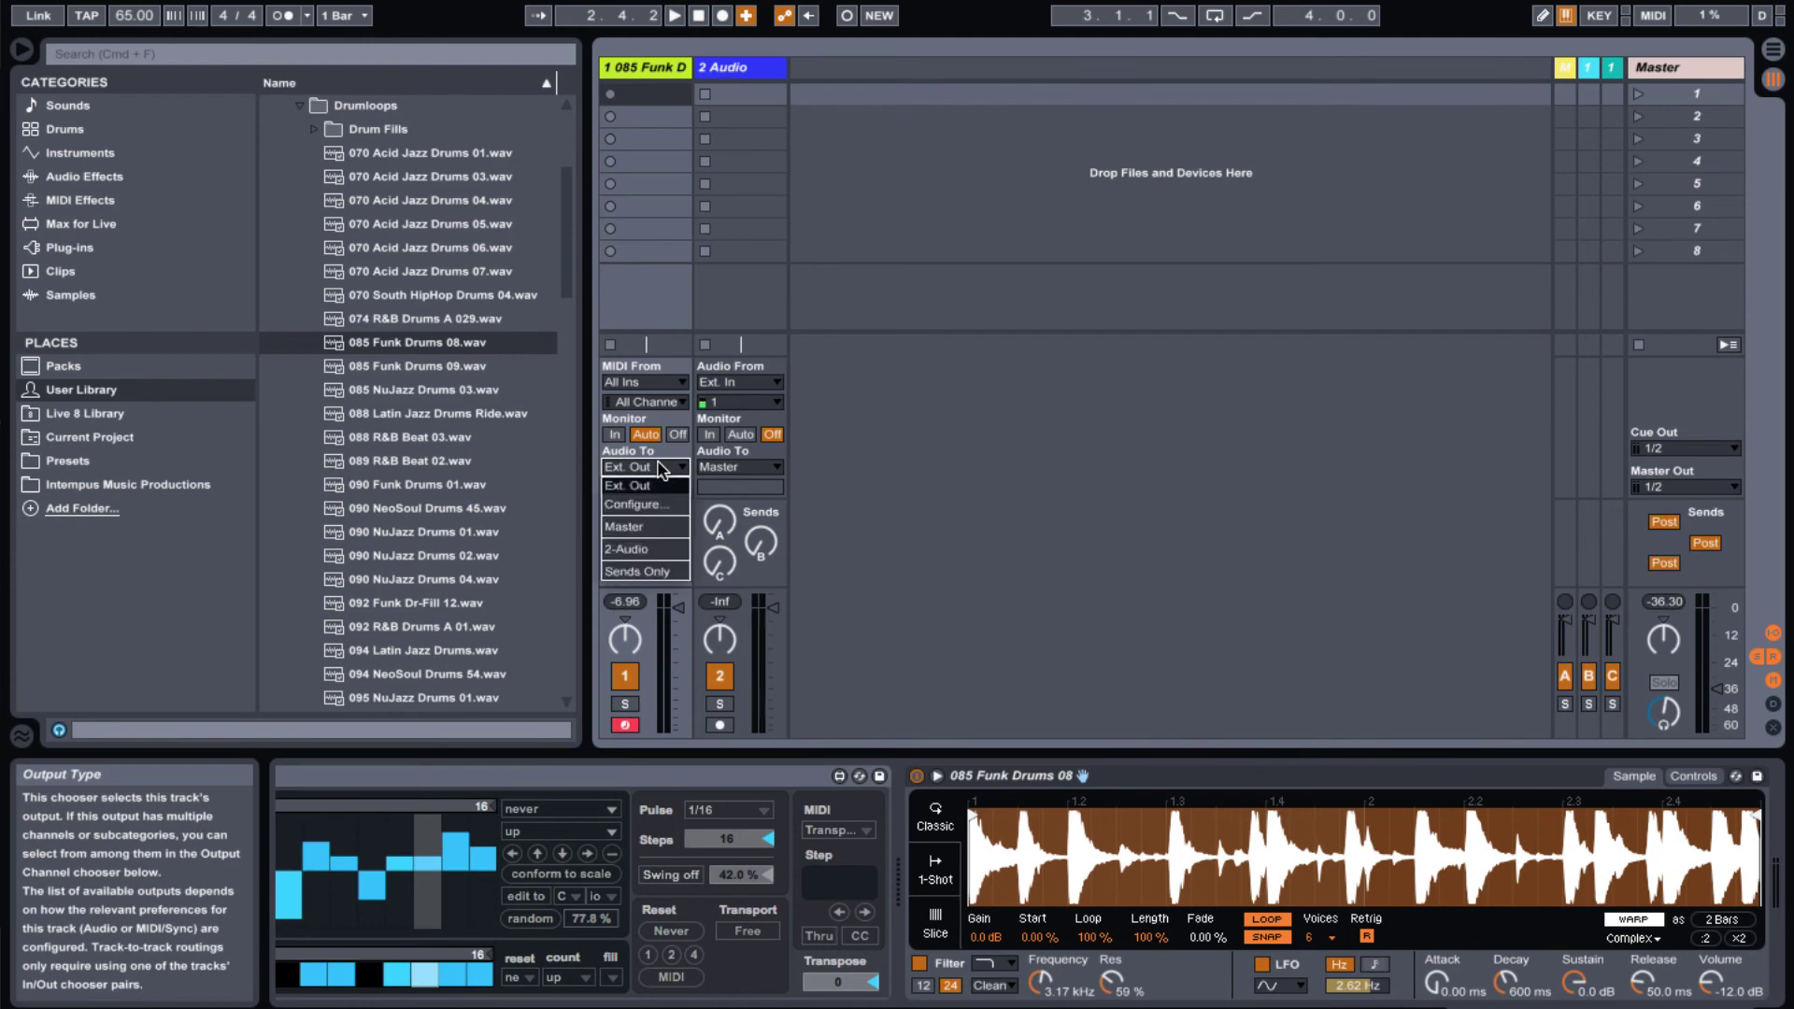
pyautogui.click(645, 549)
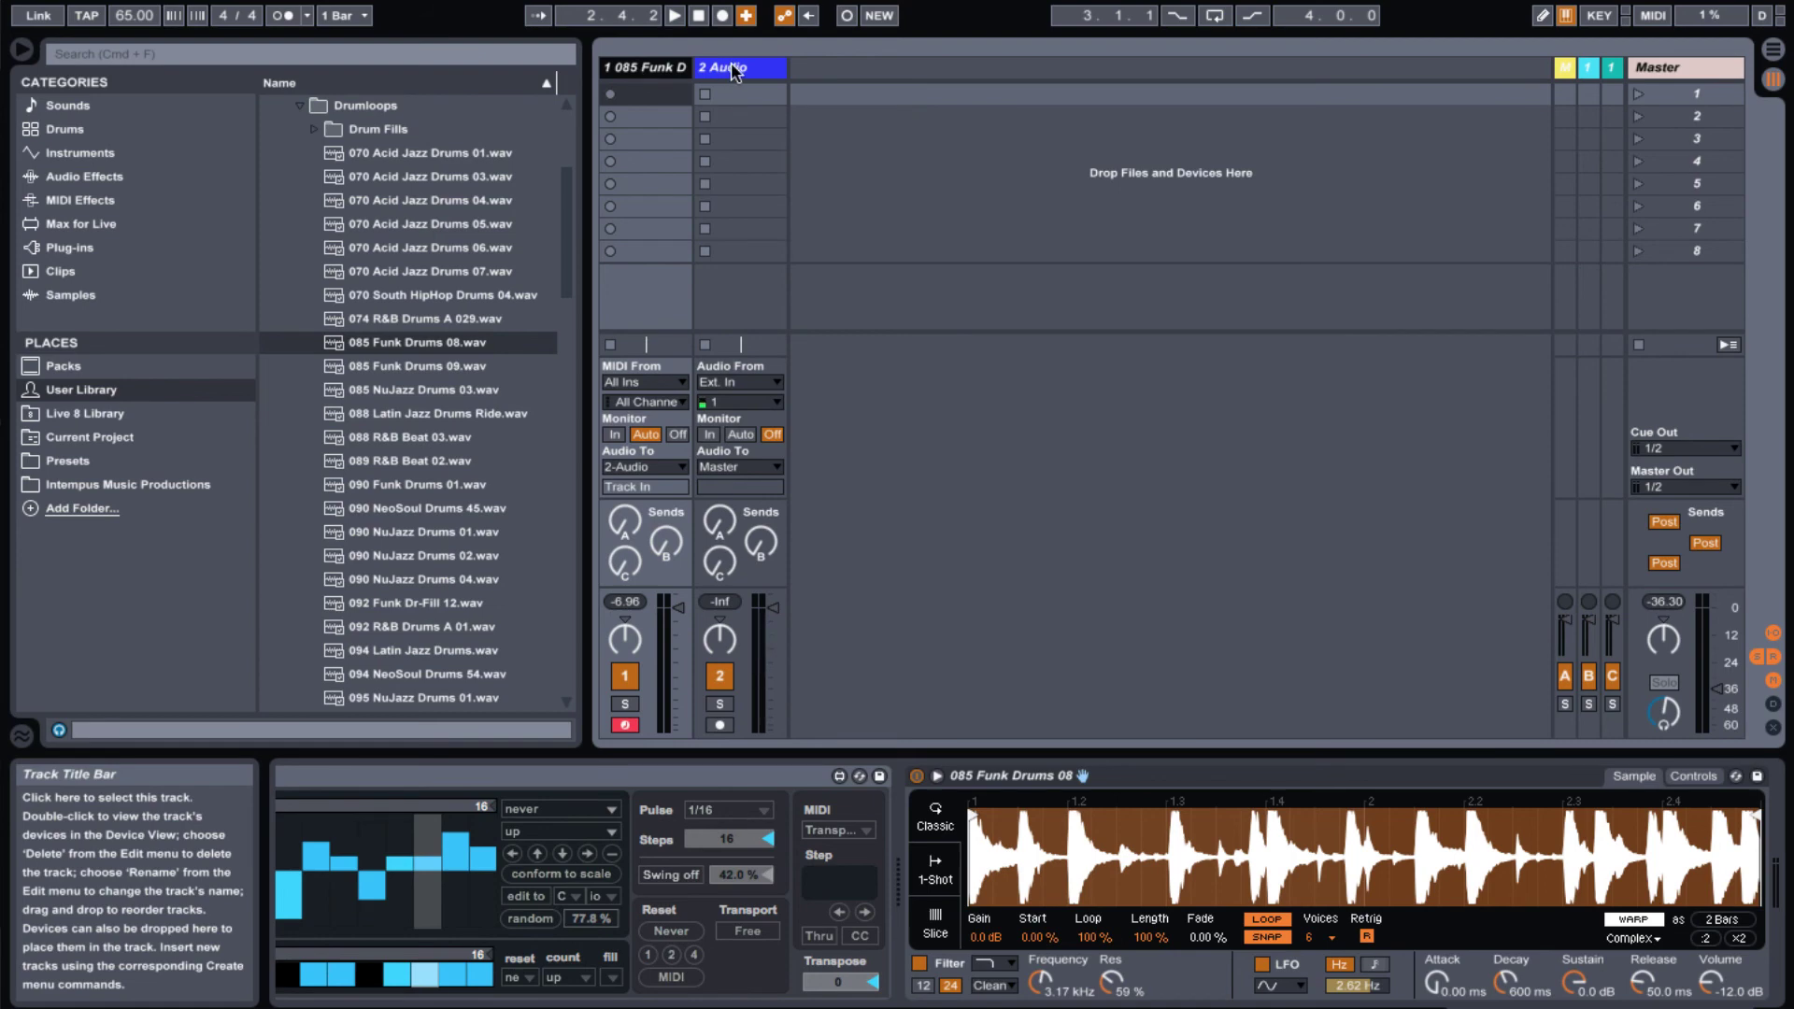
pyautogui.click(733, 68)
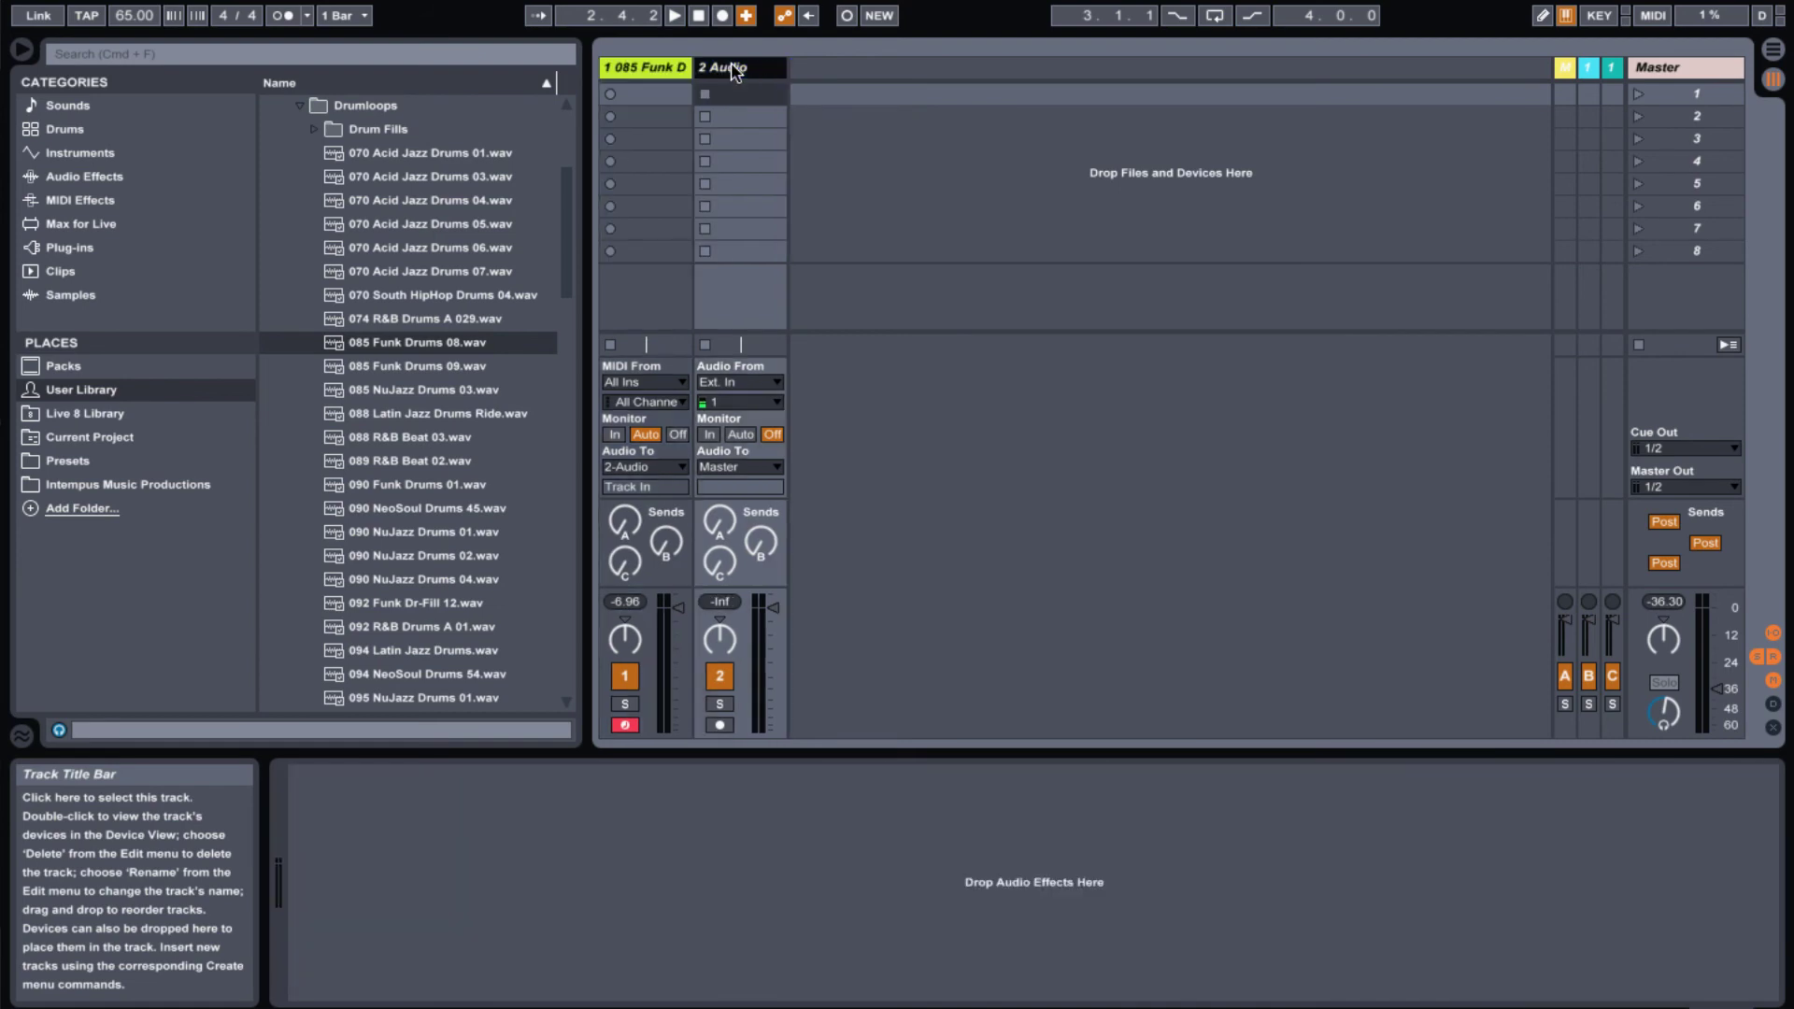
# - Name track 2 'Glitch Sound', arm it, set Monitor to Auto, and start recording a clip
pyautogui.write('Glitch Sound')
pyautogui.press('Return')
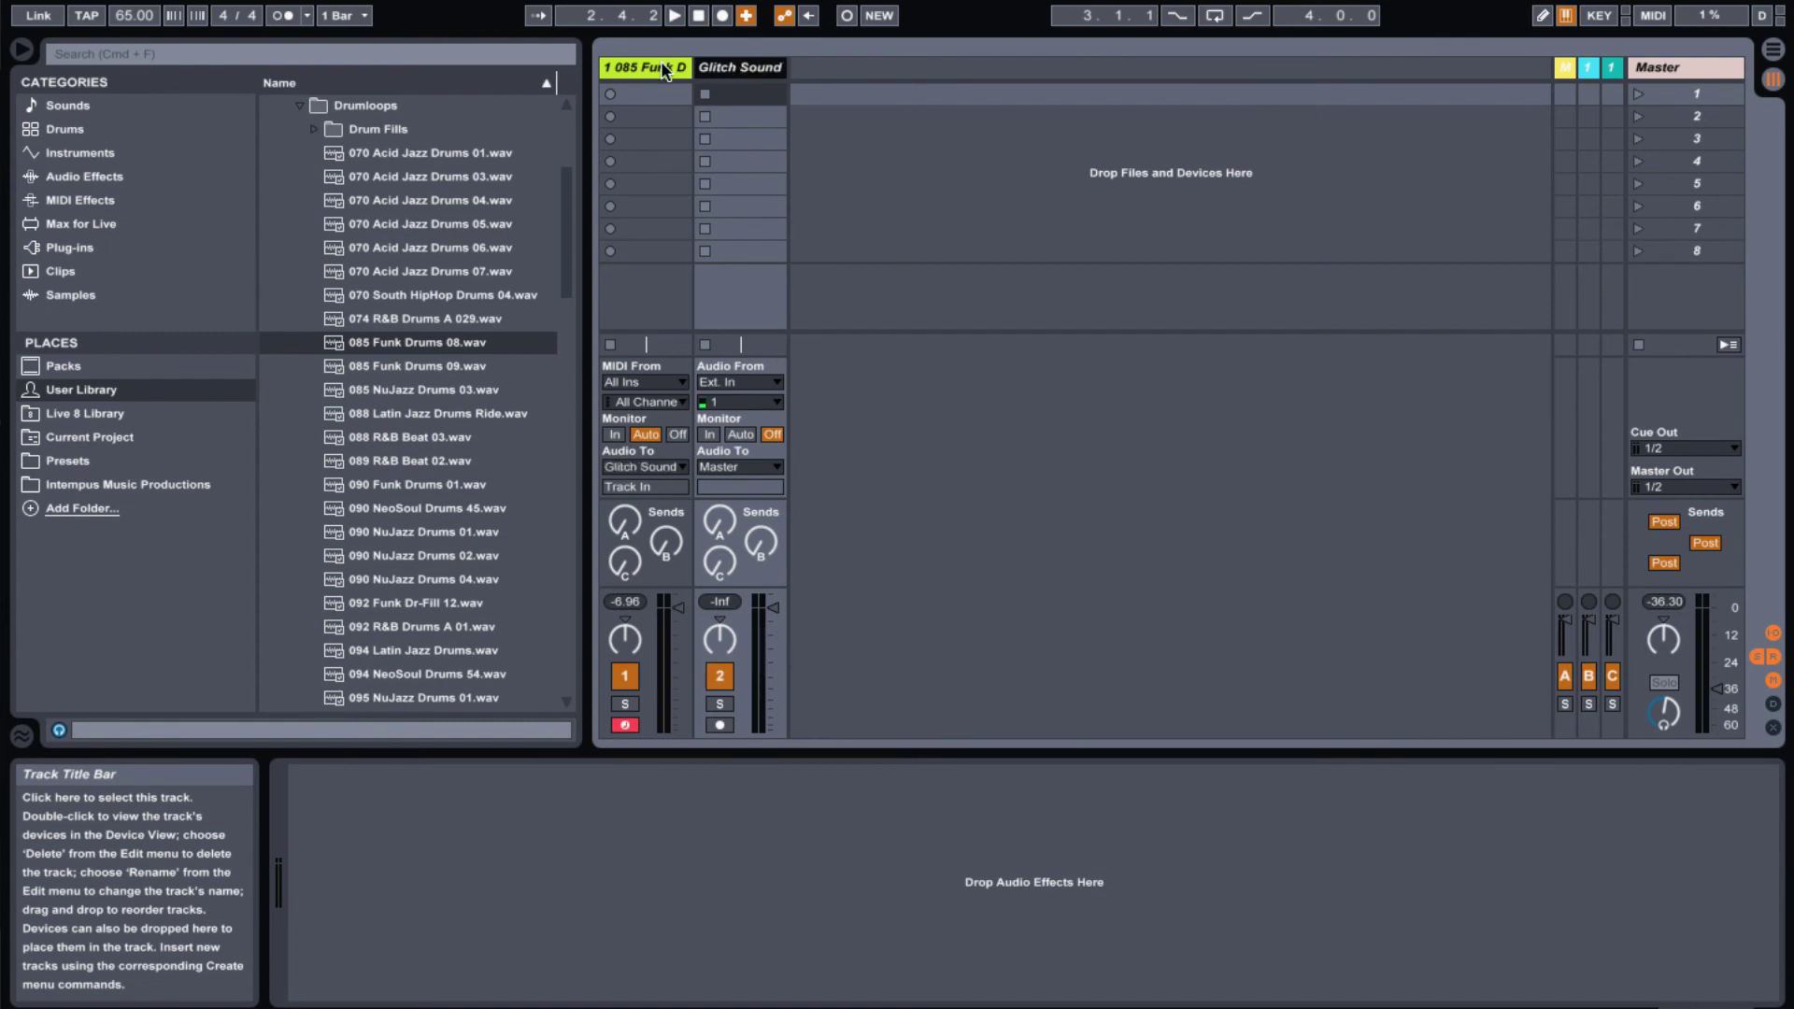
pyautogui.click(719, 725)
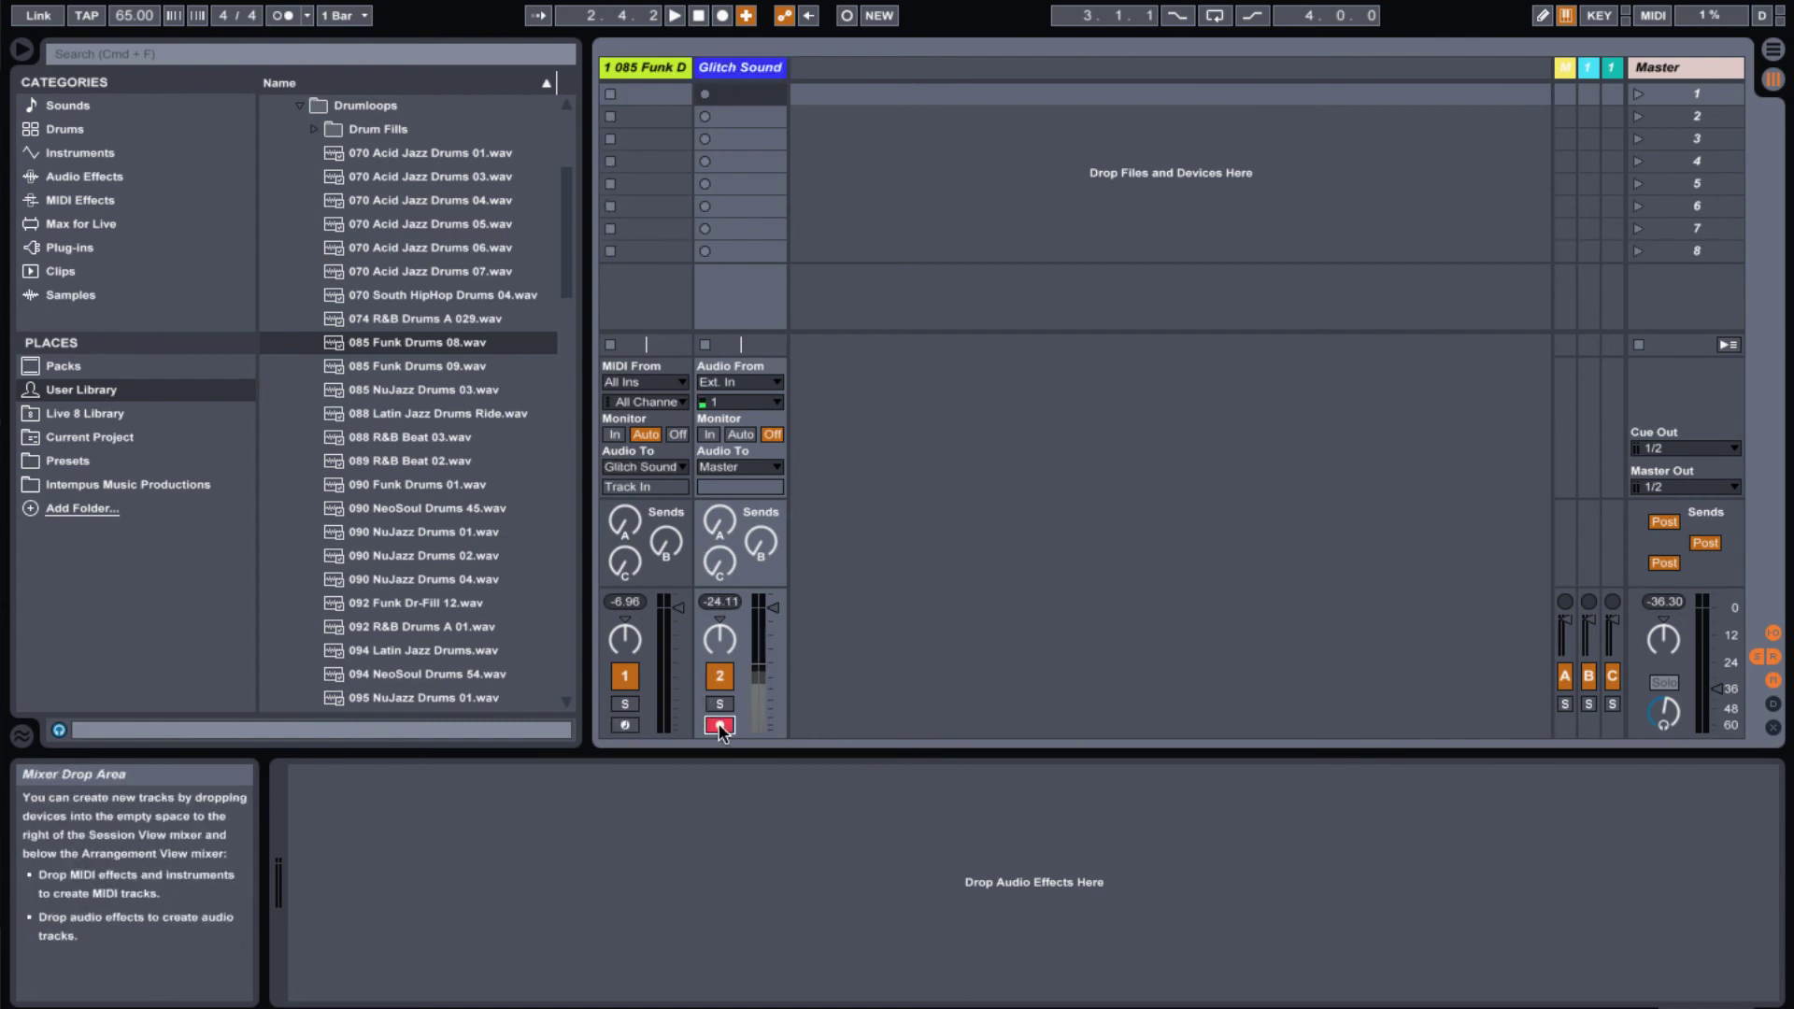
pyautogui.click(740, 435)
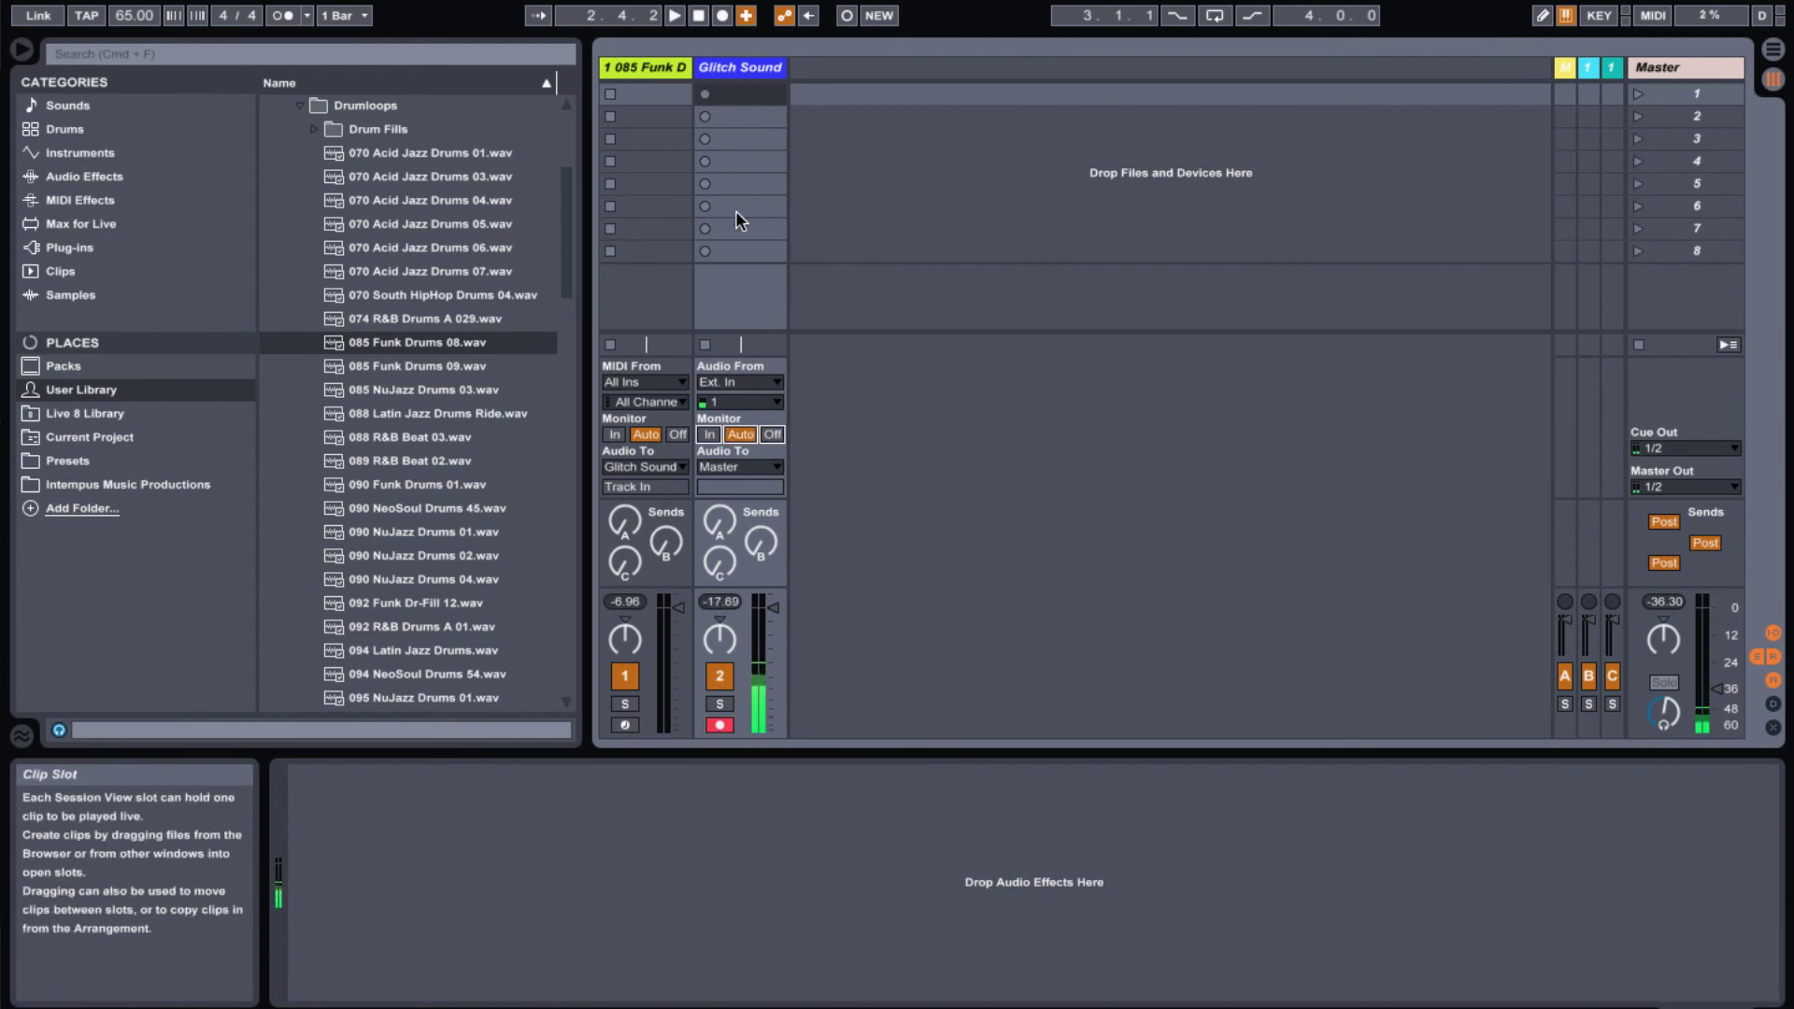
pyautogui.click(747, 68)
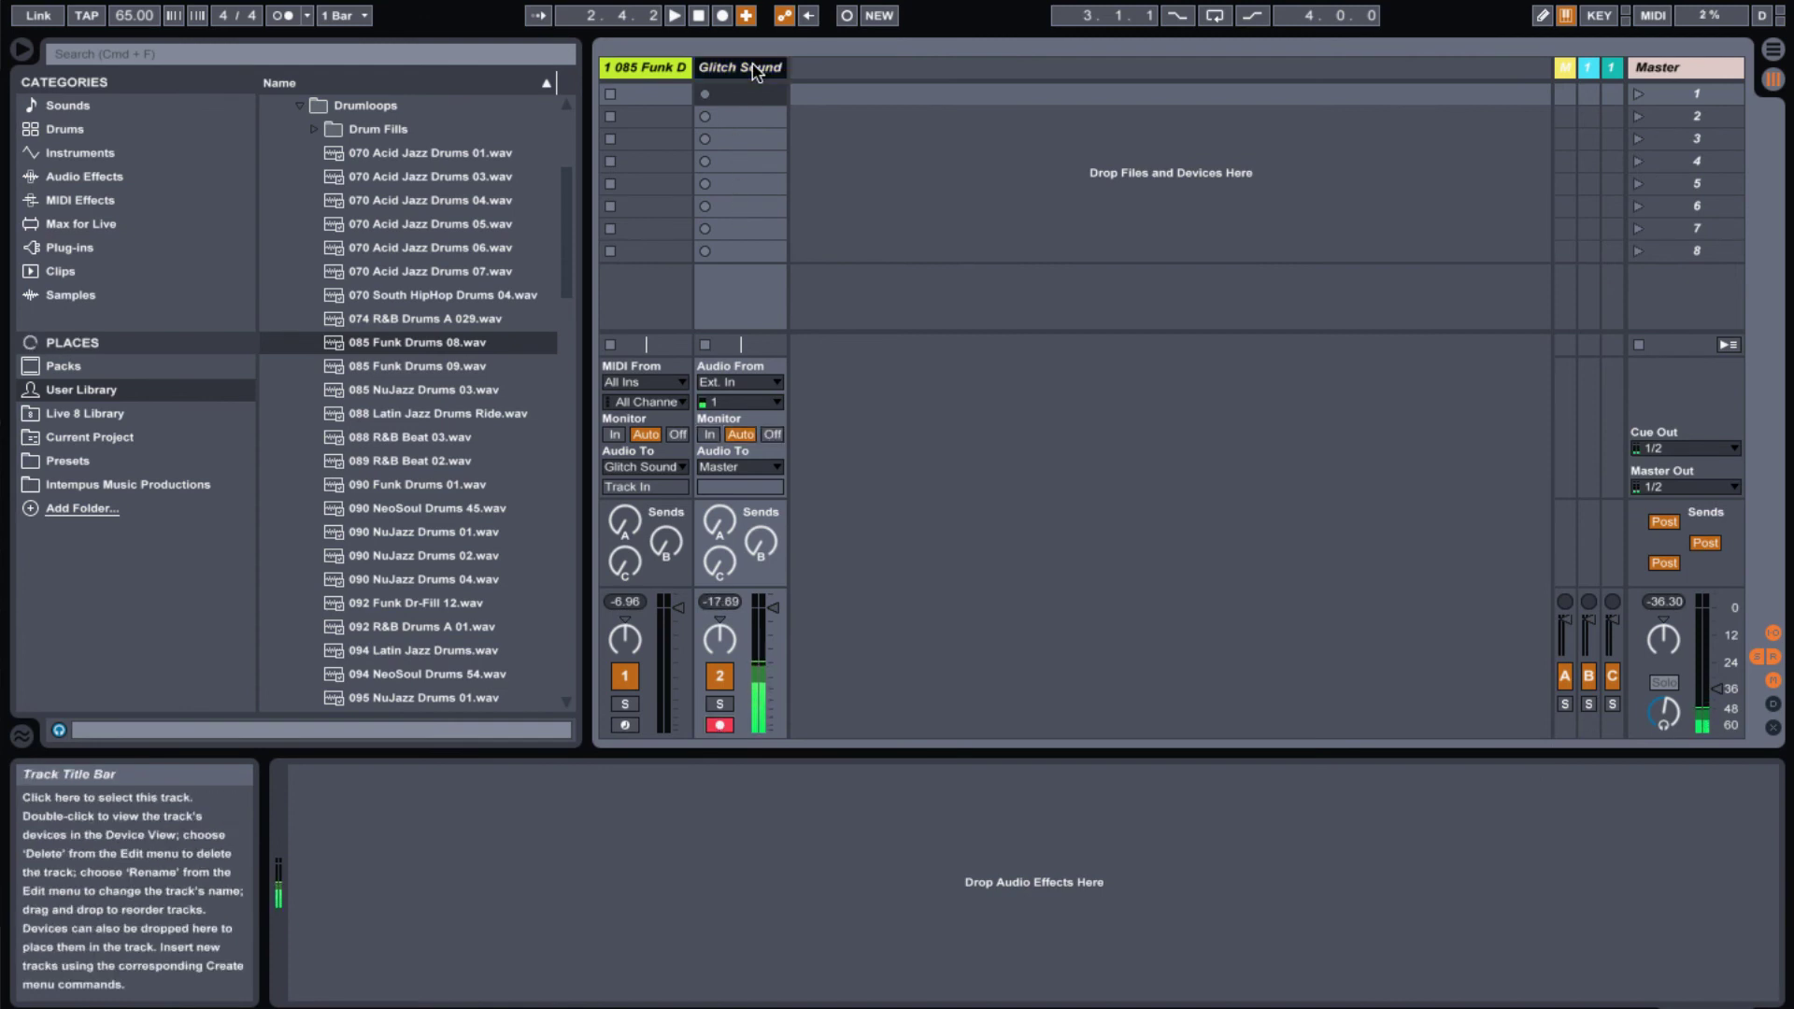
pyautogui.click(705, 94)
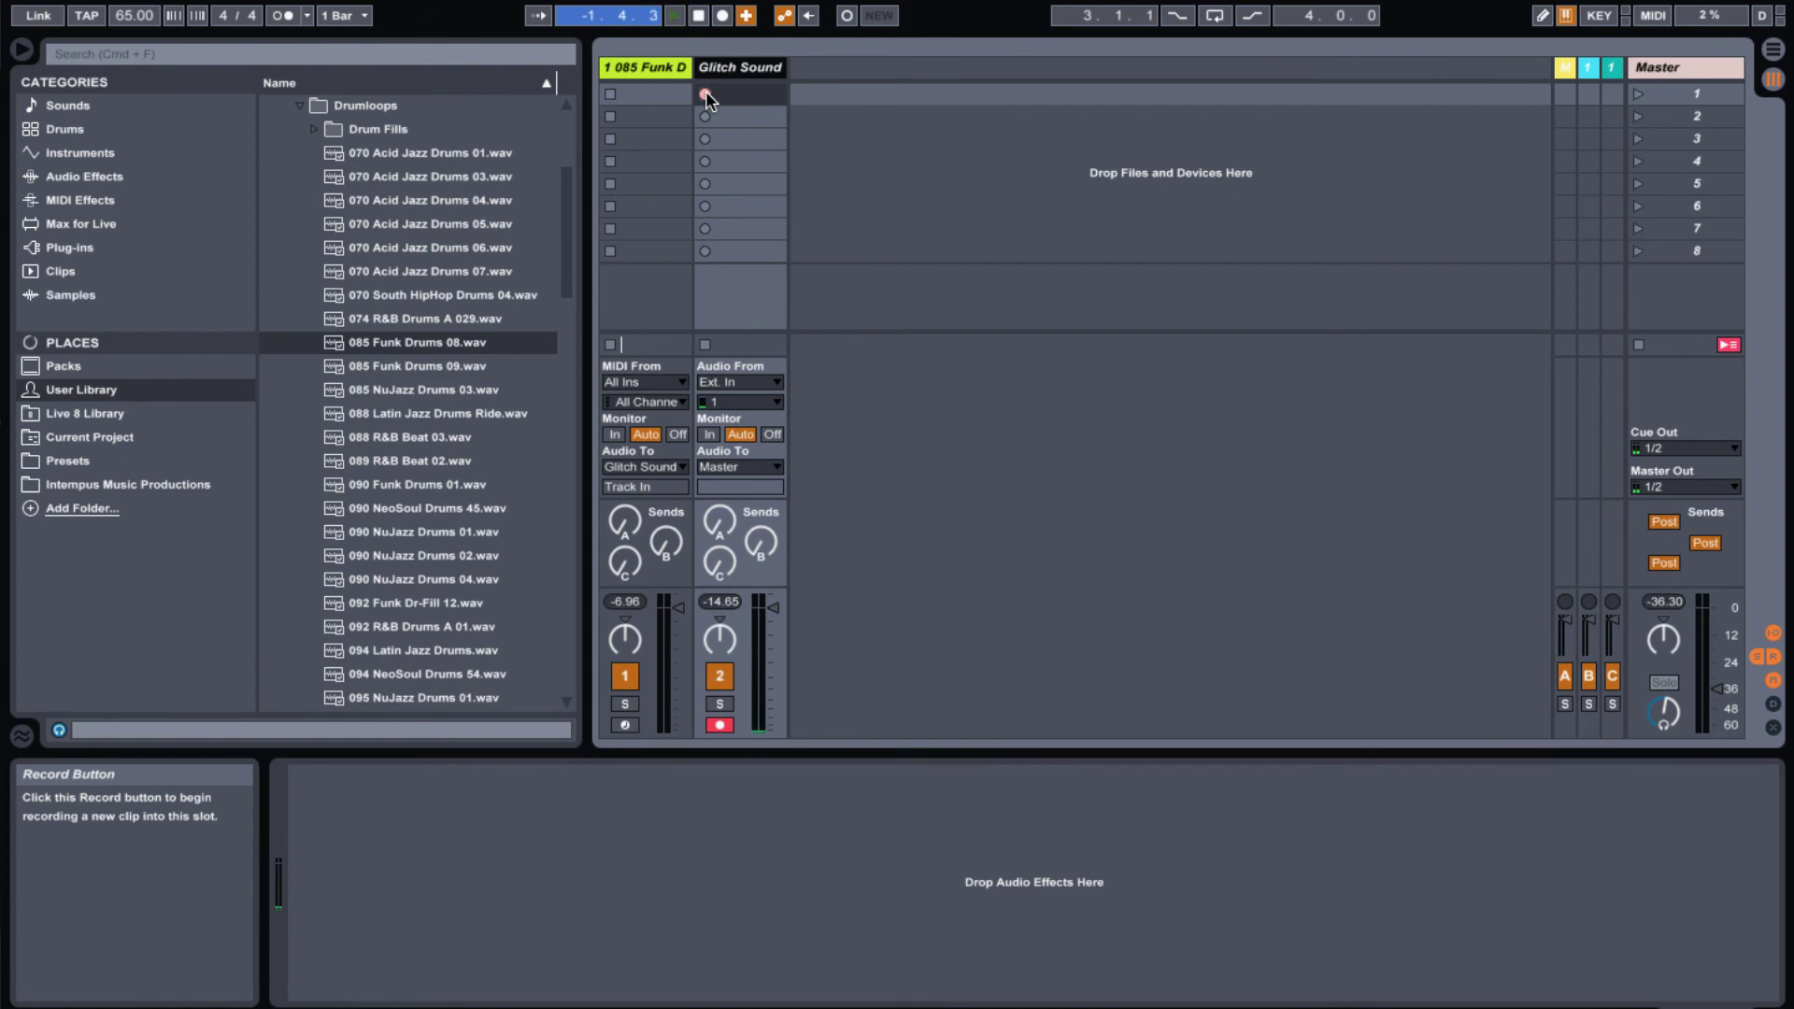
# - While the Glitch Sound clip records, show the drum track's devices and switch Mono Sequencer to Pattern 2
pyautogui.doubleClick(758, 95)
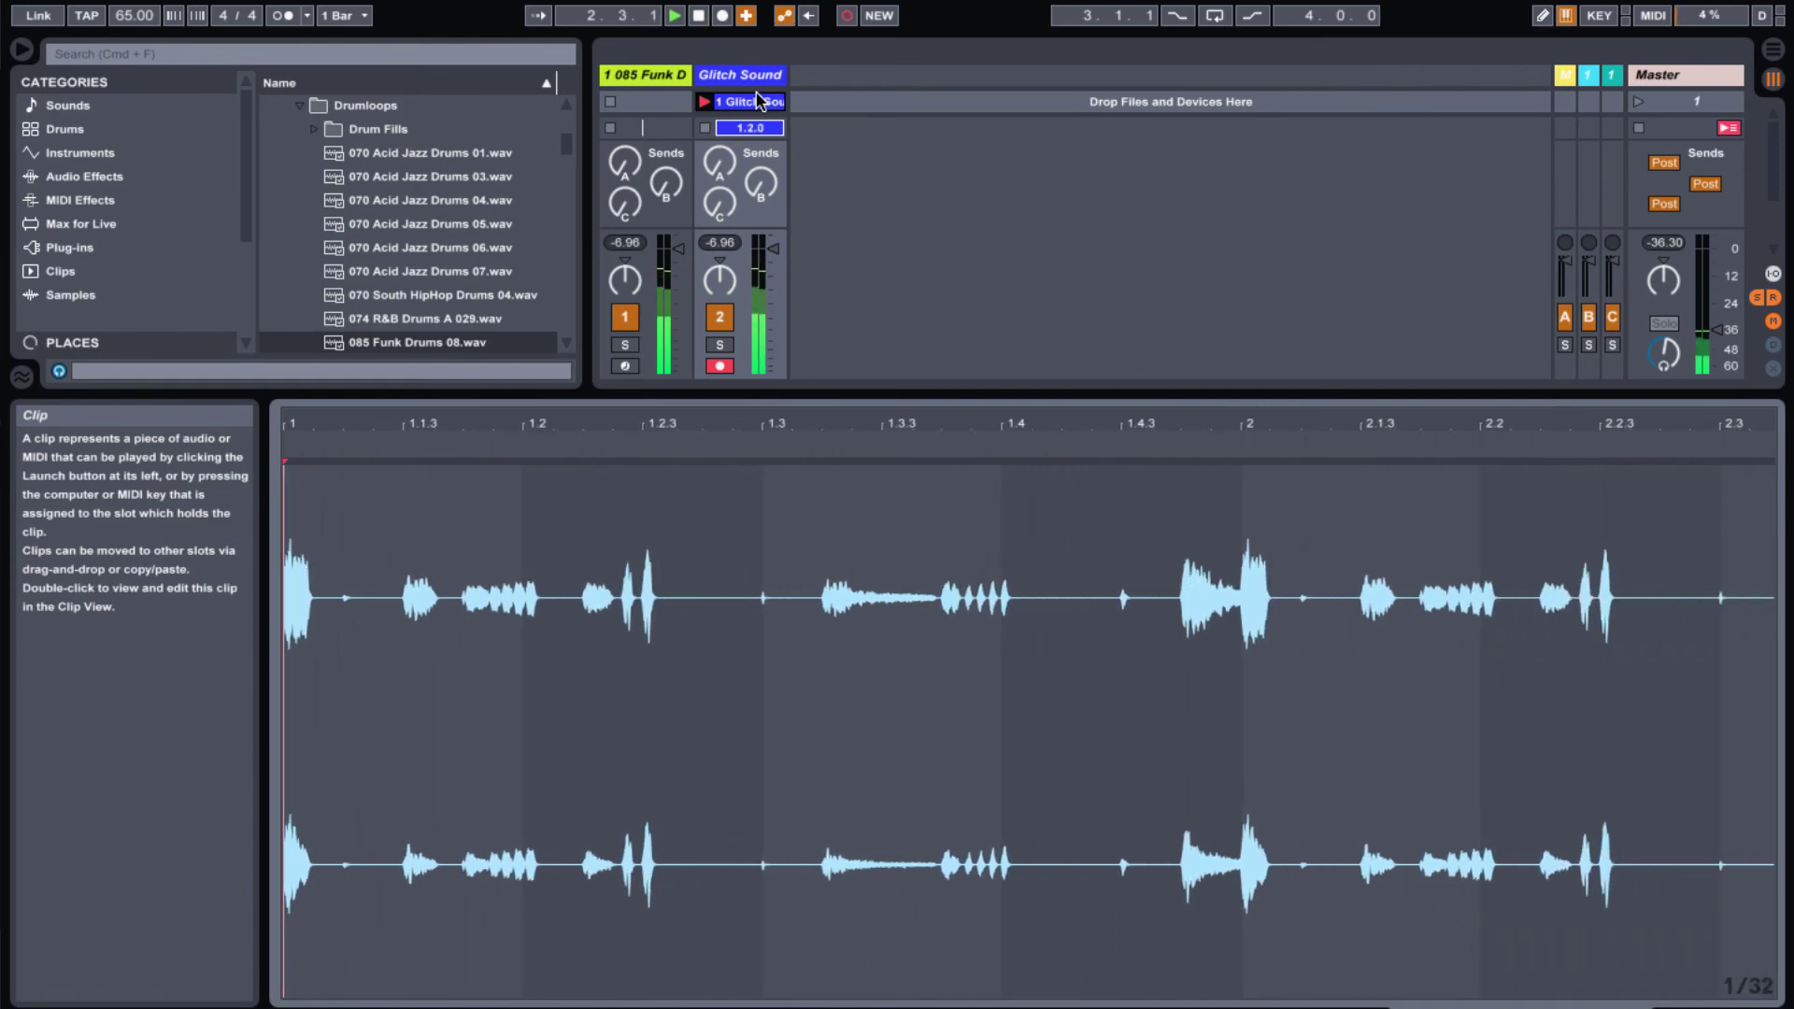
pyautogui.click(840, 233)
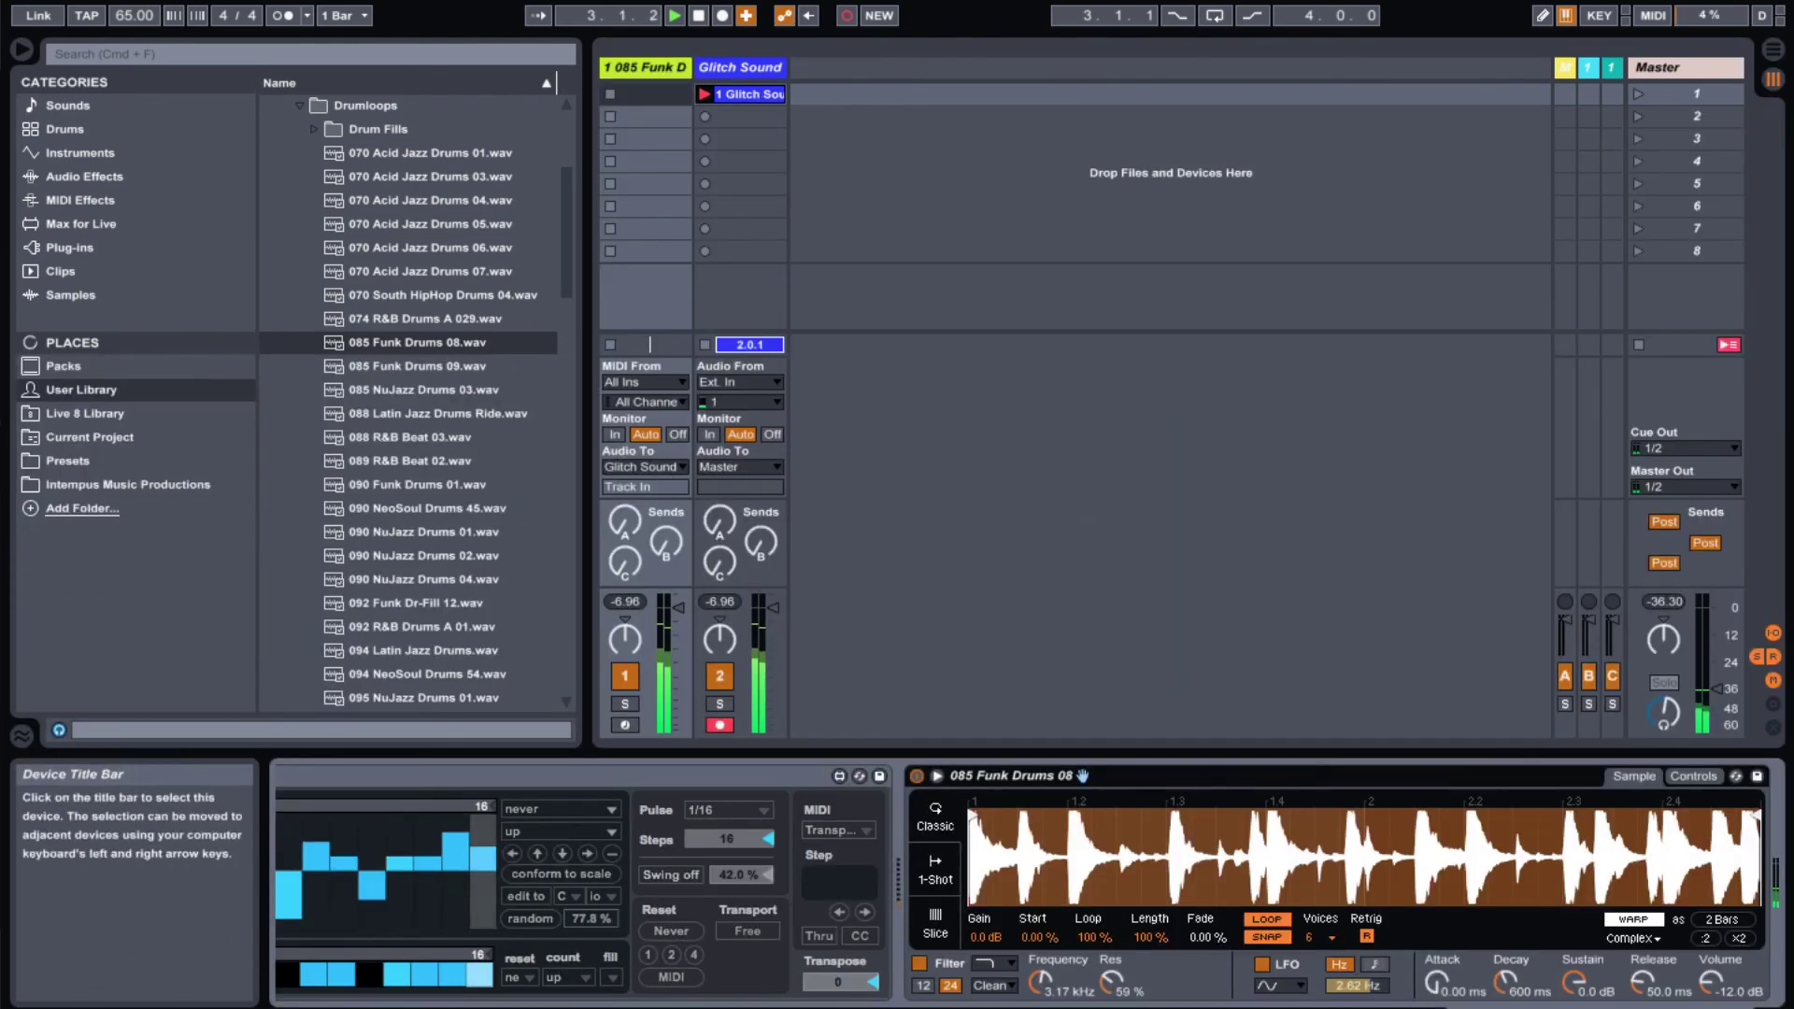
pyautogui.click(645, 74)
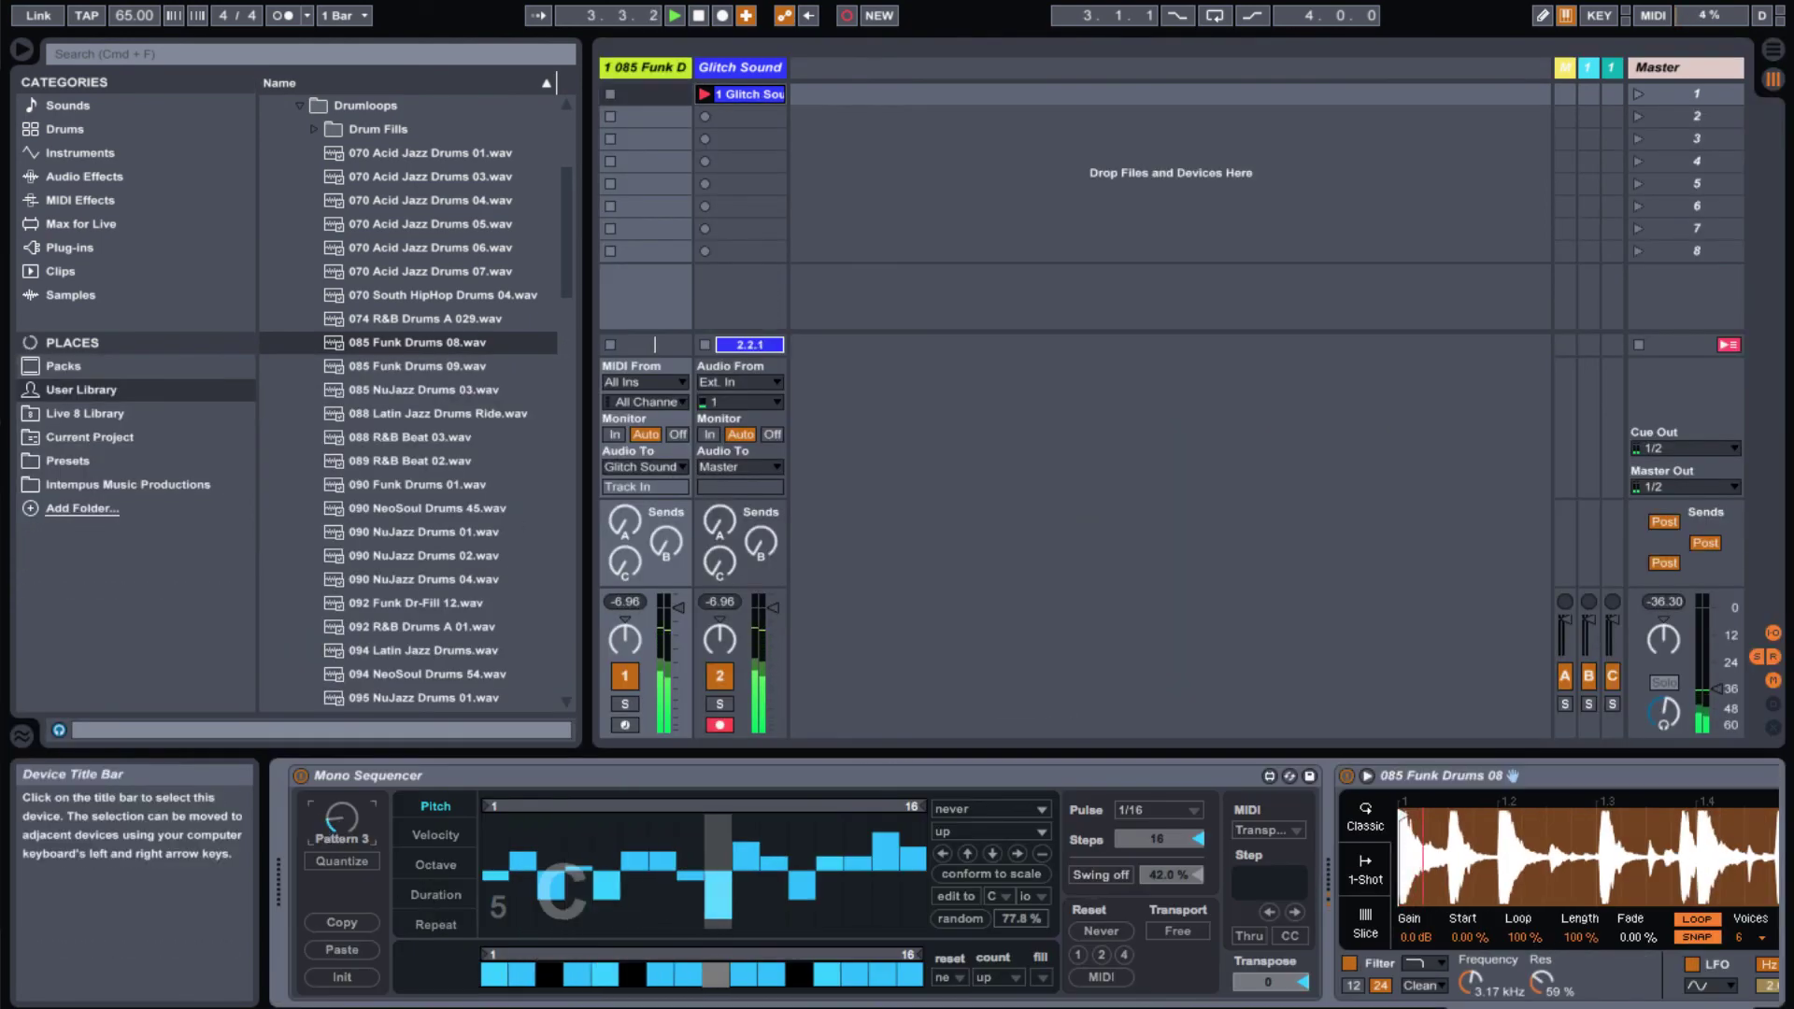
pyautogui.moveTo(338, 829); pyautogui.dragTo(339, 854)
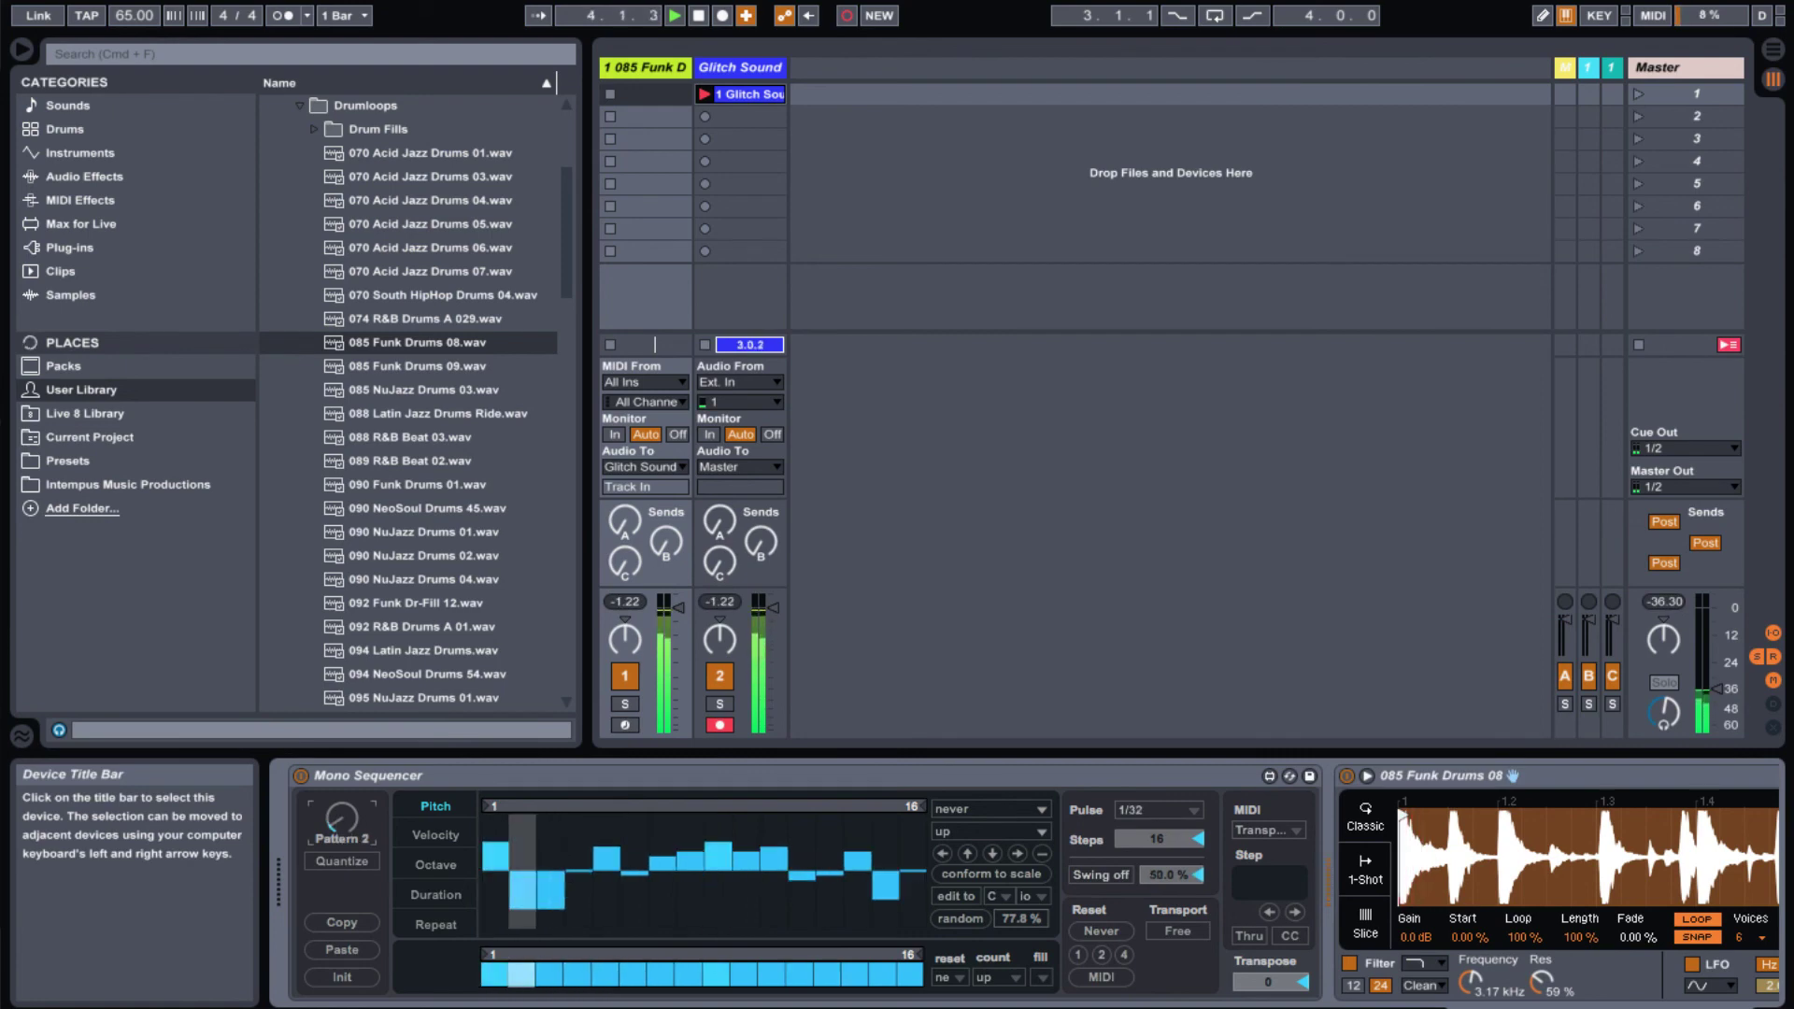
# - View the recording Glitch Sound clip's waveform, then bring the track's devices back into the lower panel
pyautogui.click(747, 94)
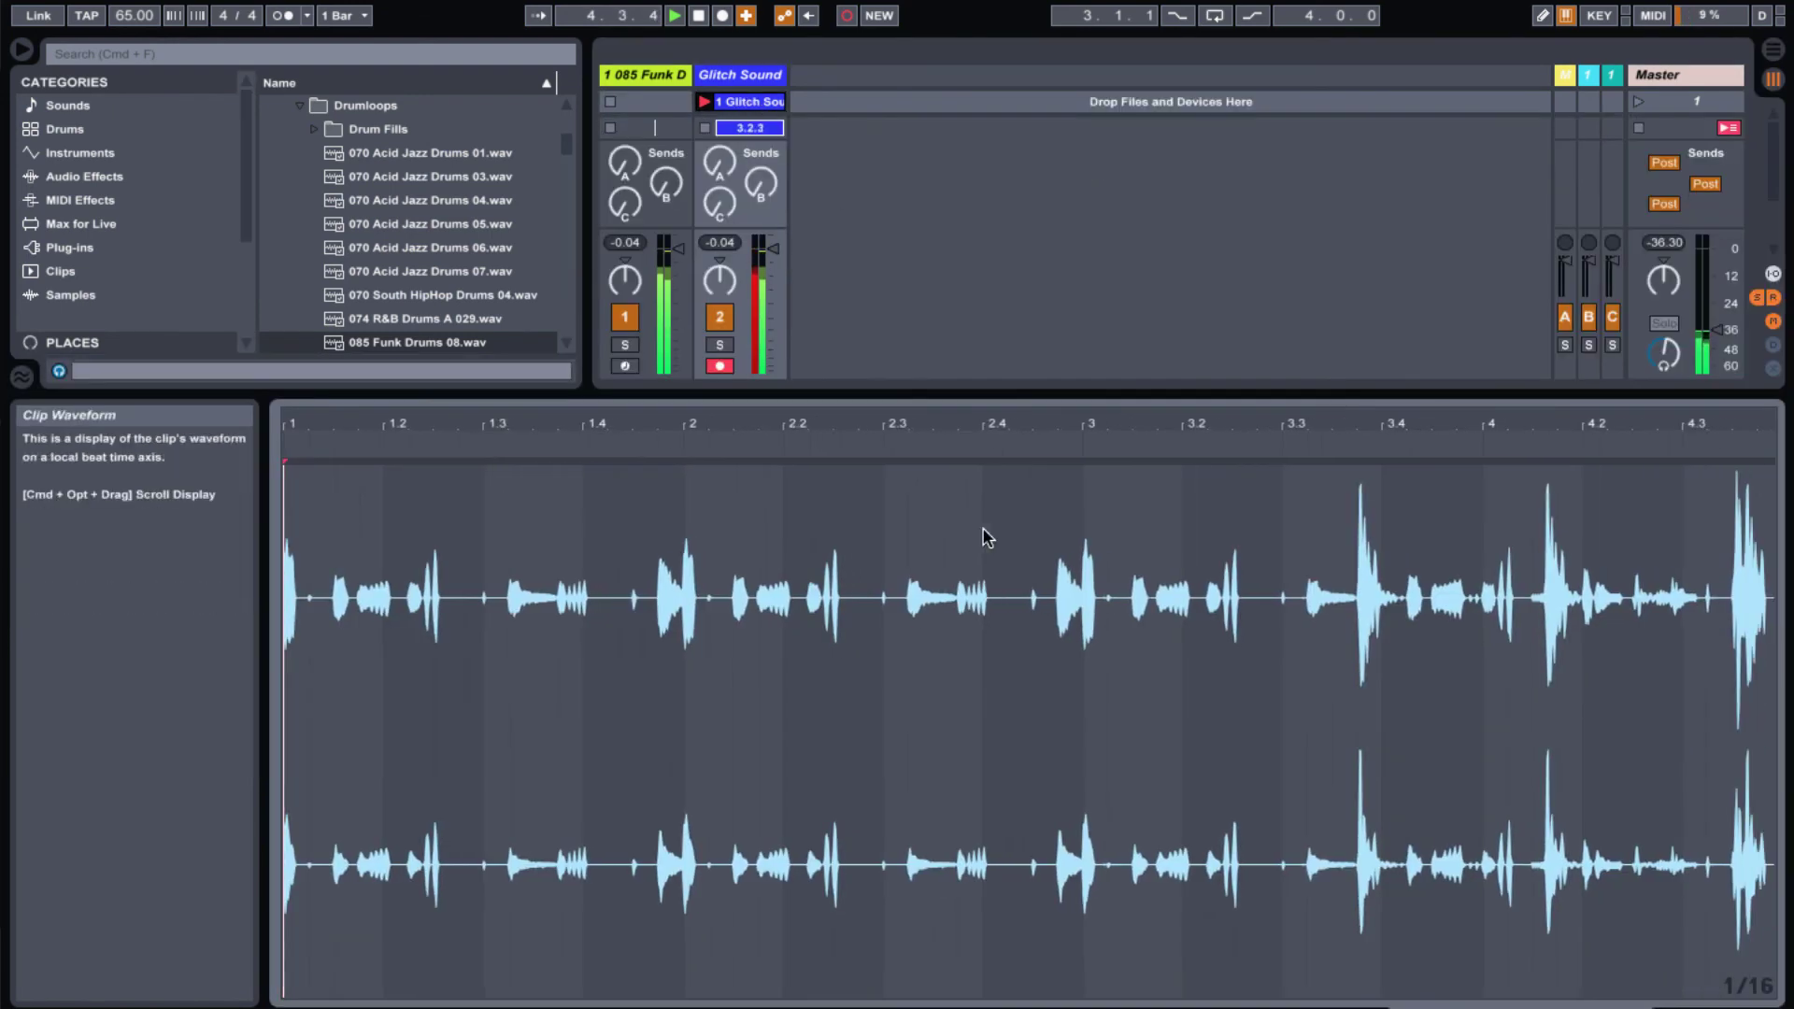
pyautogui.scroll(-5, 981, 533)
pyautogui.scroll(-3, 1398, 978)
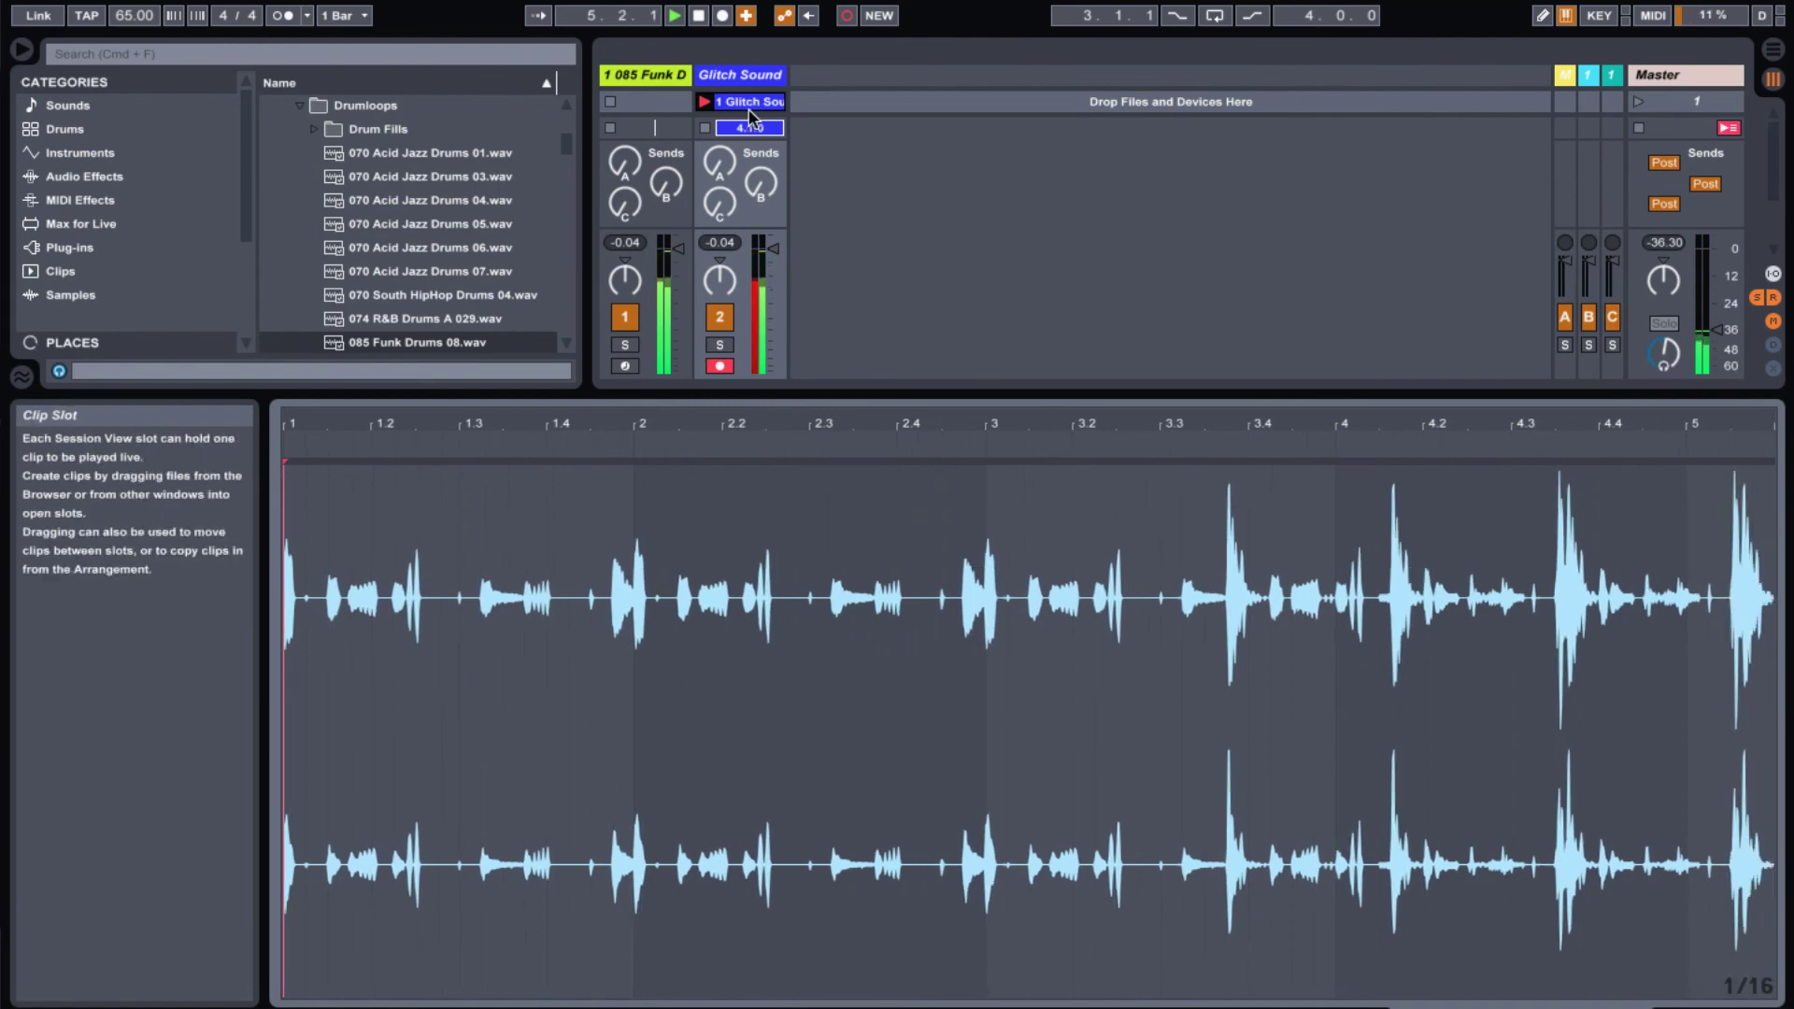
pyautogui.hotkey('shift', 'Tab')
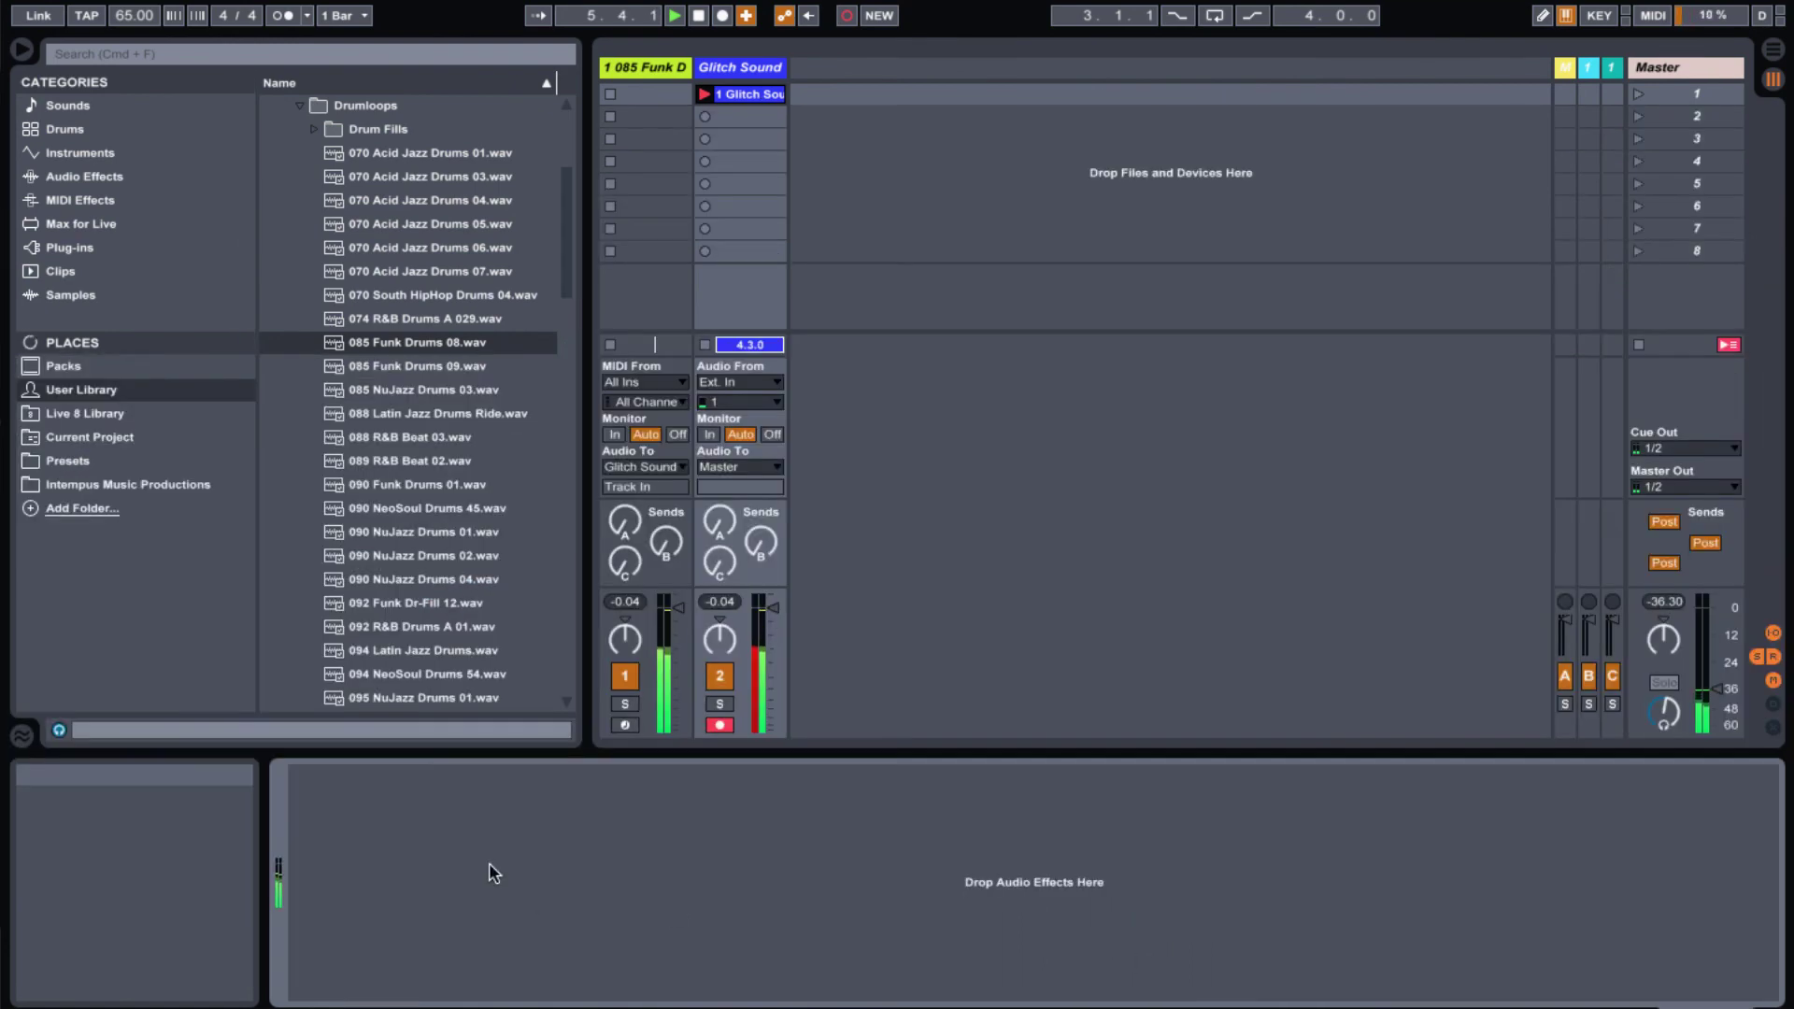
# - Zoom in on the recorded Glitch Sound clip's waveform around bars 3 and 4
pyautogui.doubleClick(753, 95)
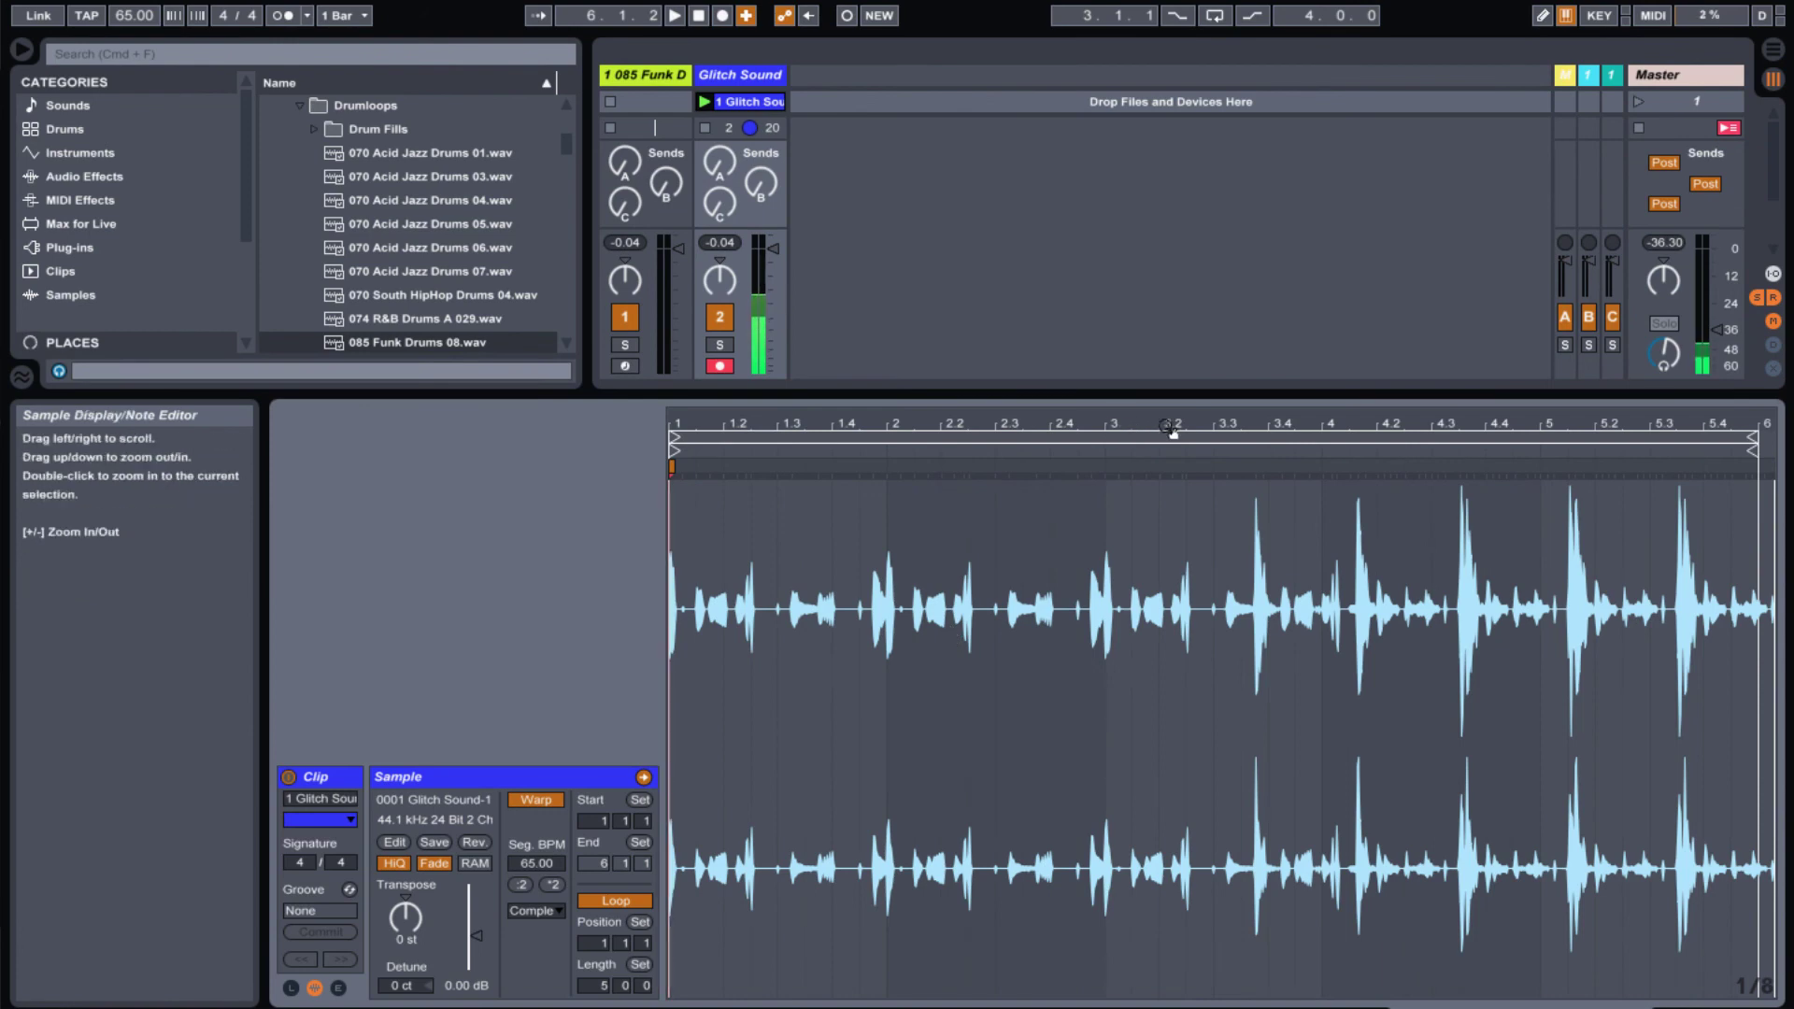
pyautogui.moveTo(1171, 429)
pyautogui.mouseDown()
pyautogui.moveTo(1181, 458)
pyautogui.moveTo(1202, 412)
pyautogui.mouseUp()
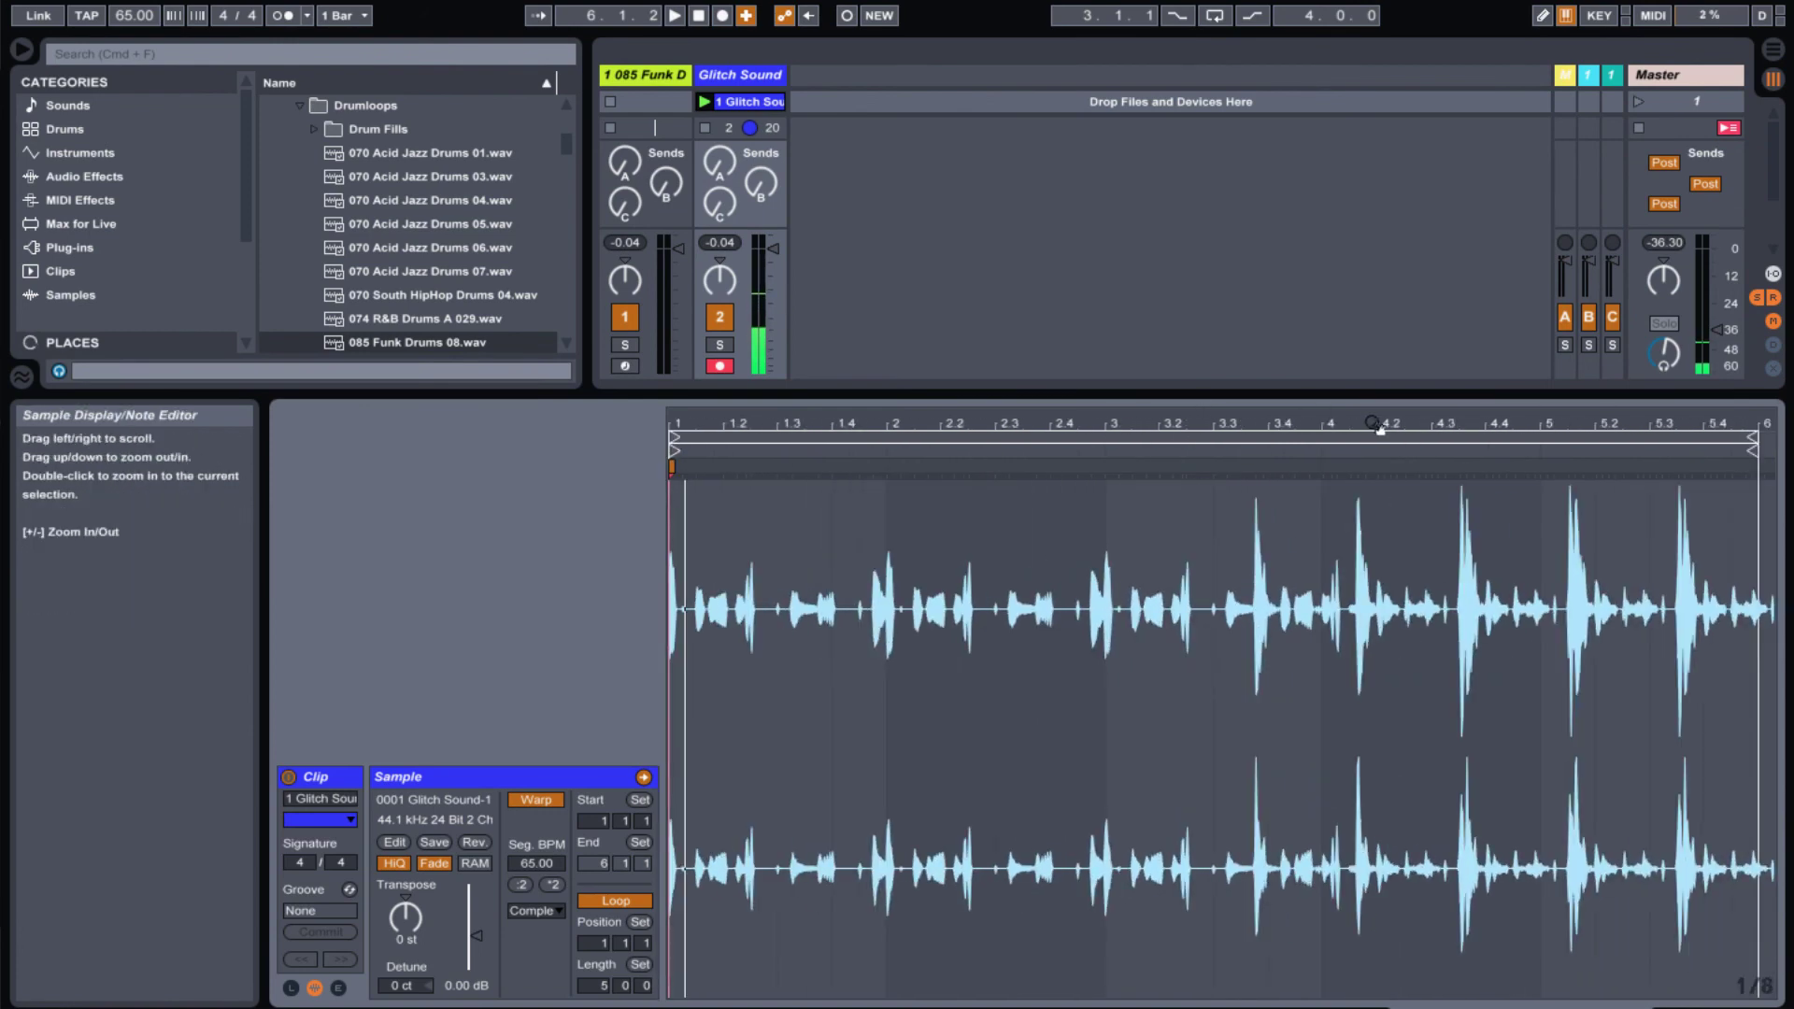
pyautogui.moveTo(1376, 425)
pyautogui.mouseDown()
pyautogui.moveTo(1378, 477)
pyautogui.moveTo(1381, 425)
pyautogui.mouseUp()
# - Select the drum track and drag a transient marker to stretch the audio
pyautogui.click(645, 100)
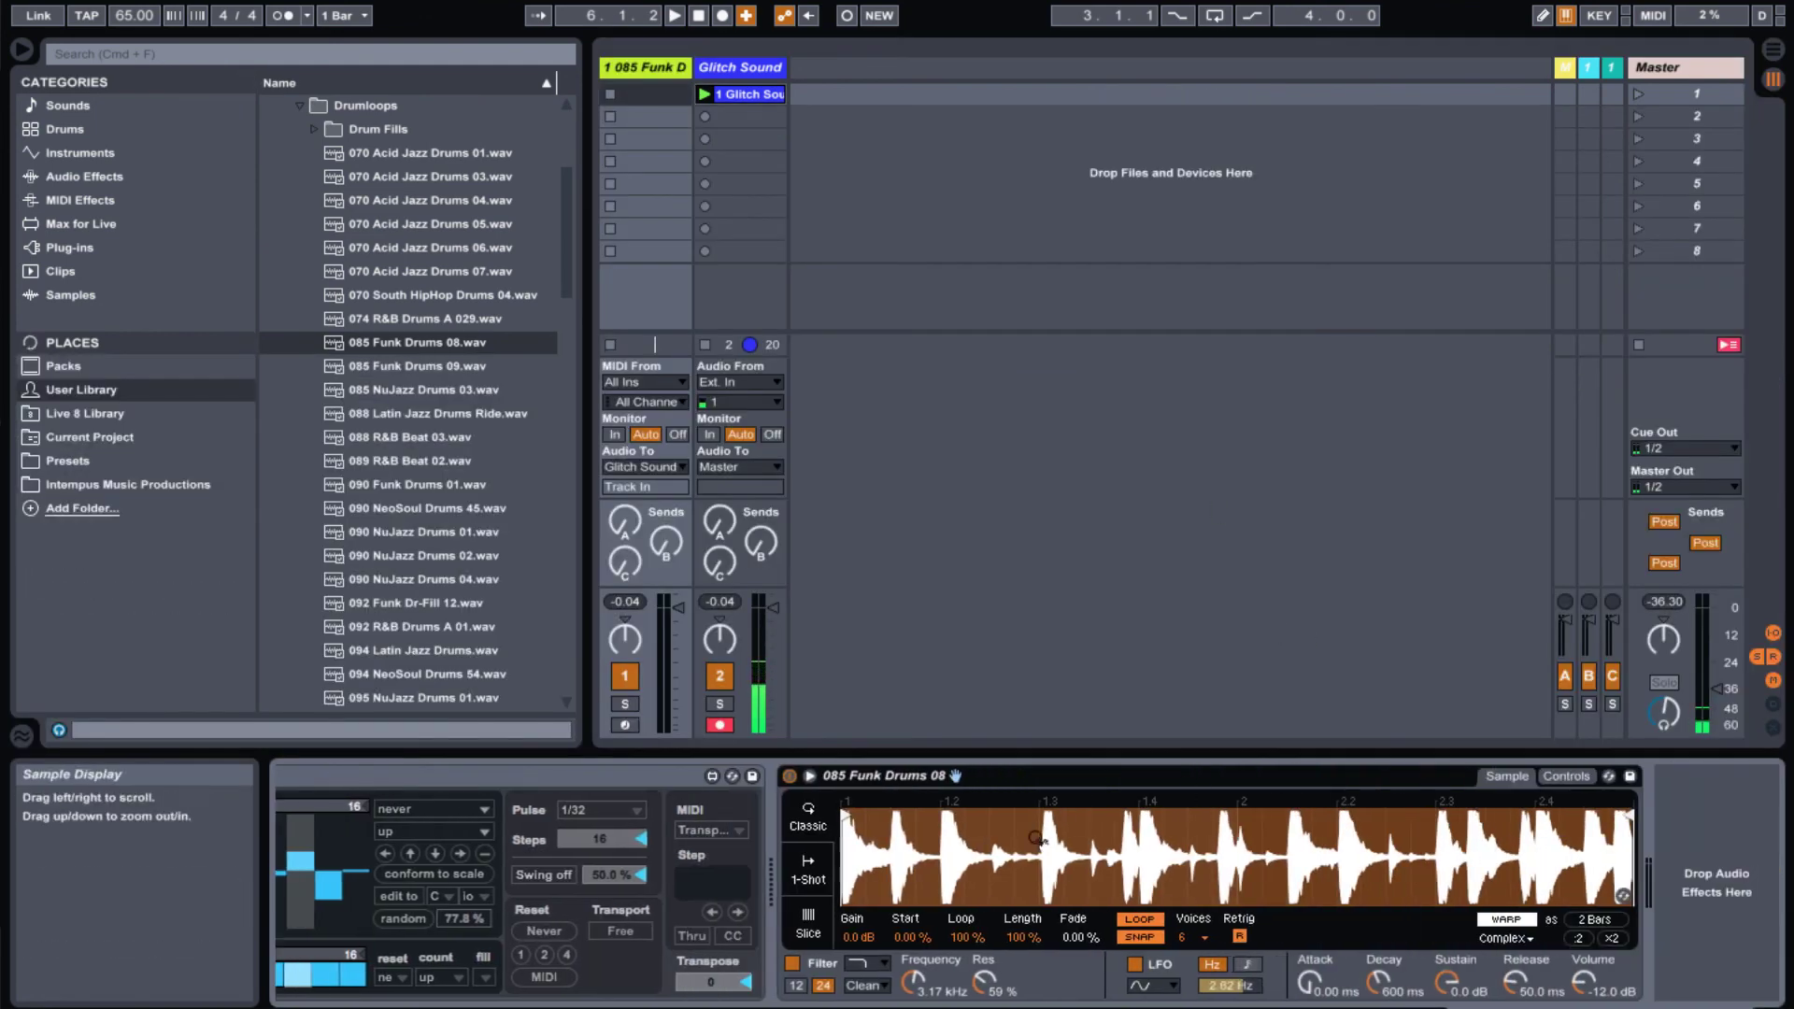
pyautogui.scroll(5, 1203, 791)
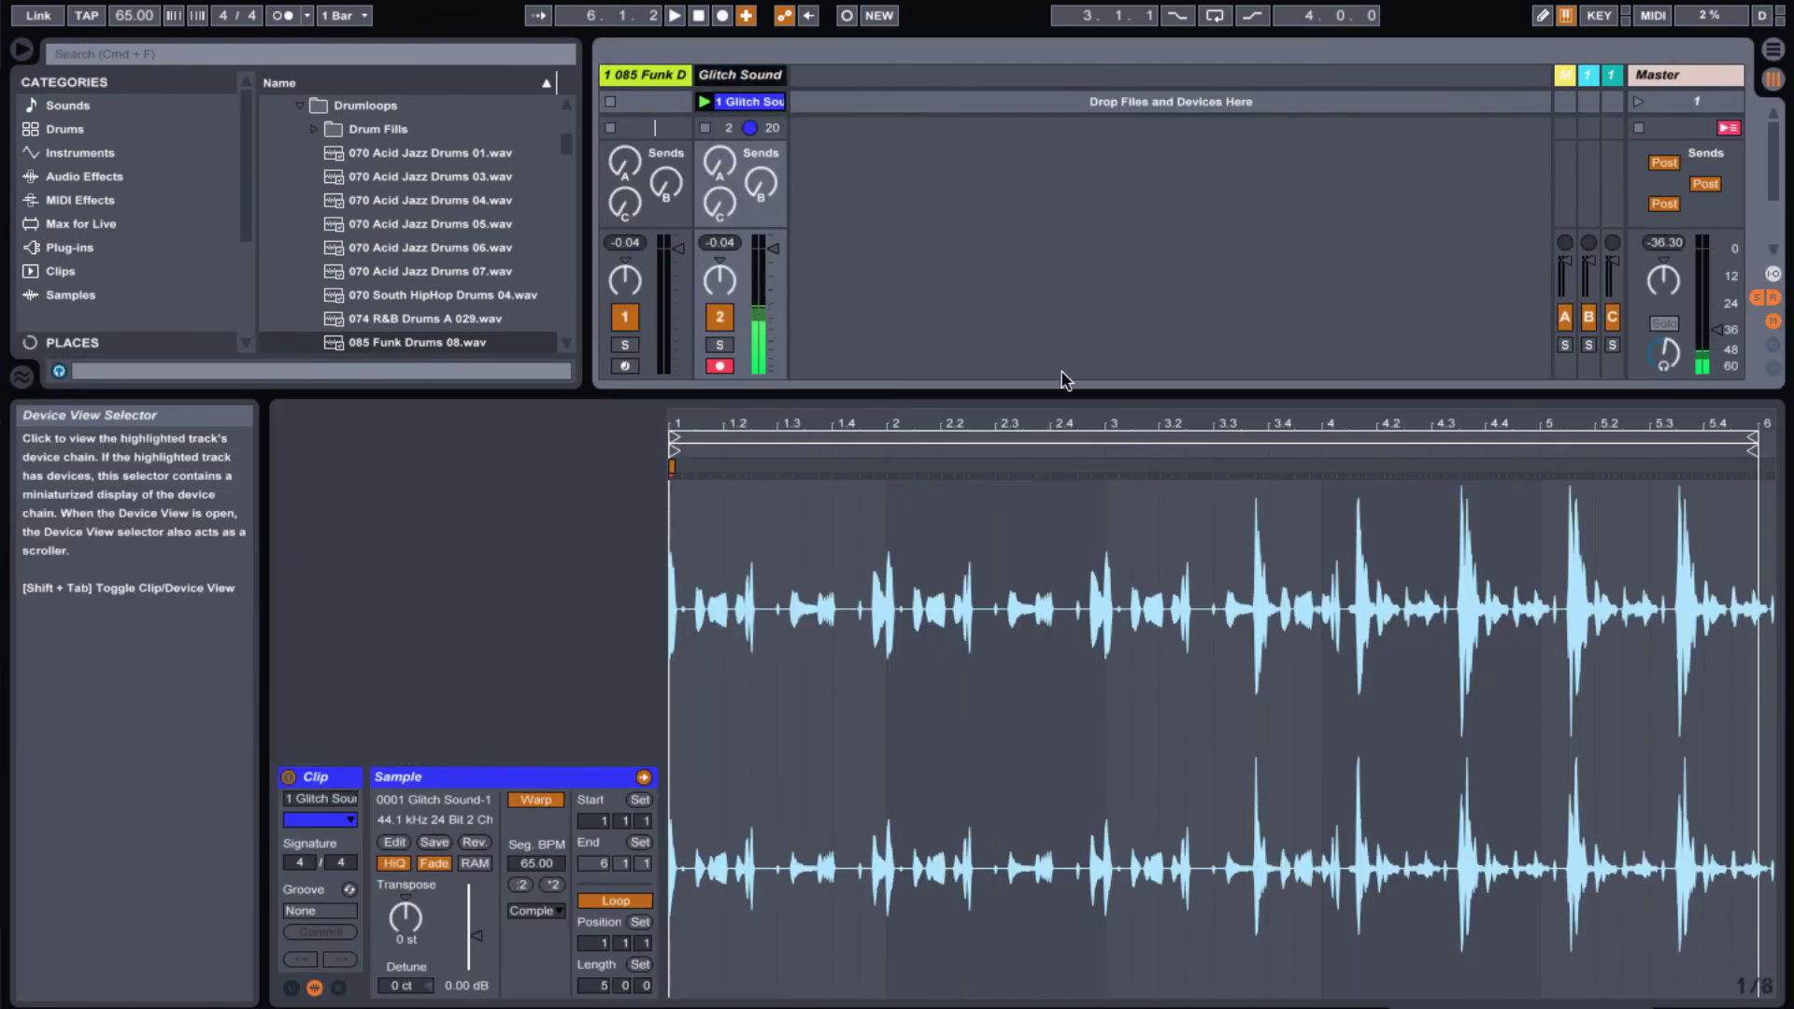
pyautogui.scroll(5, 735, 430)
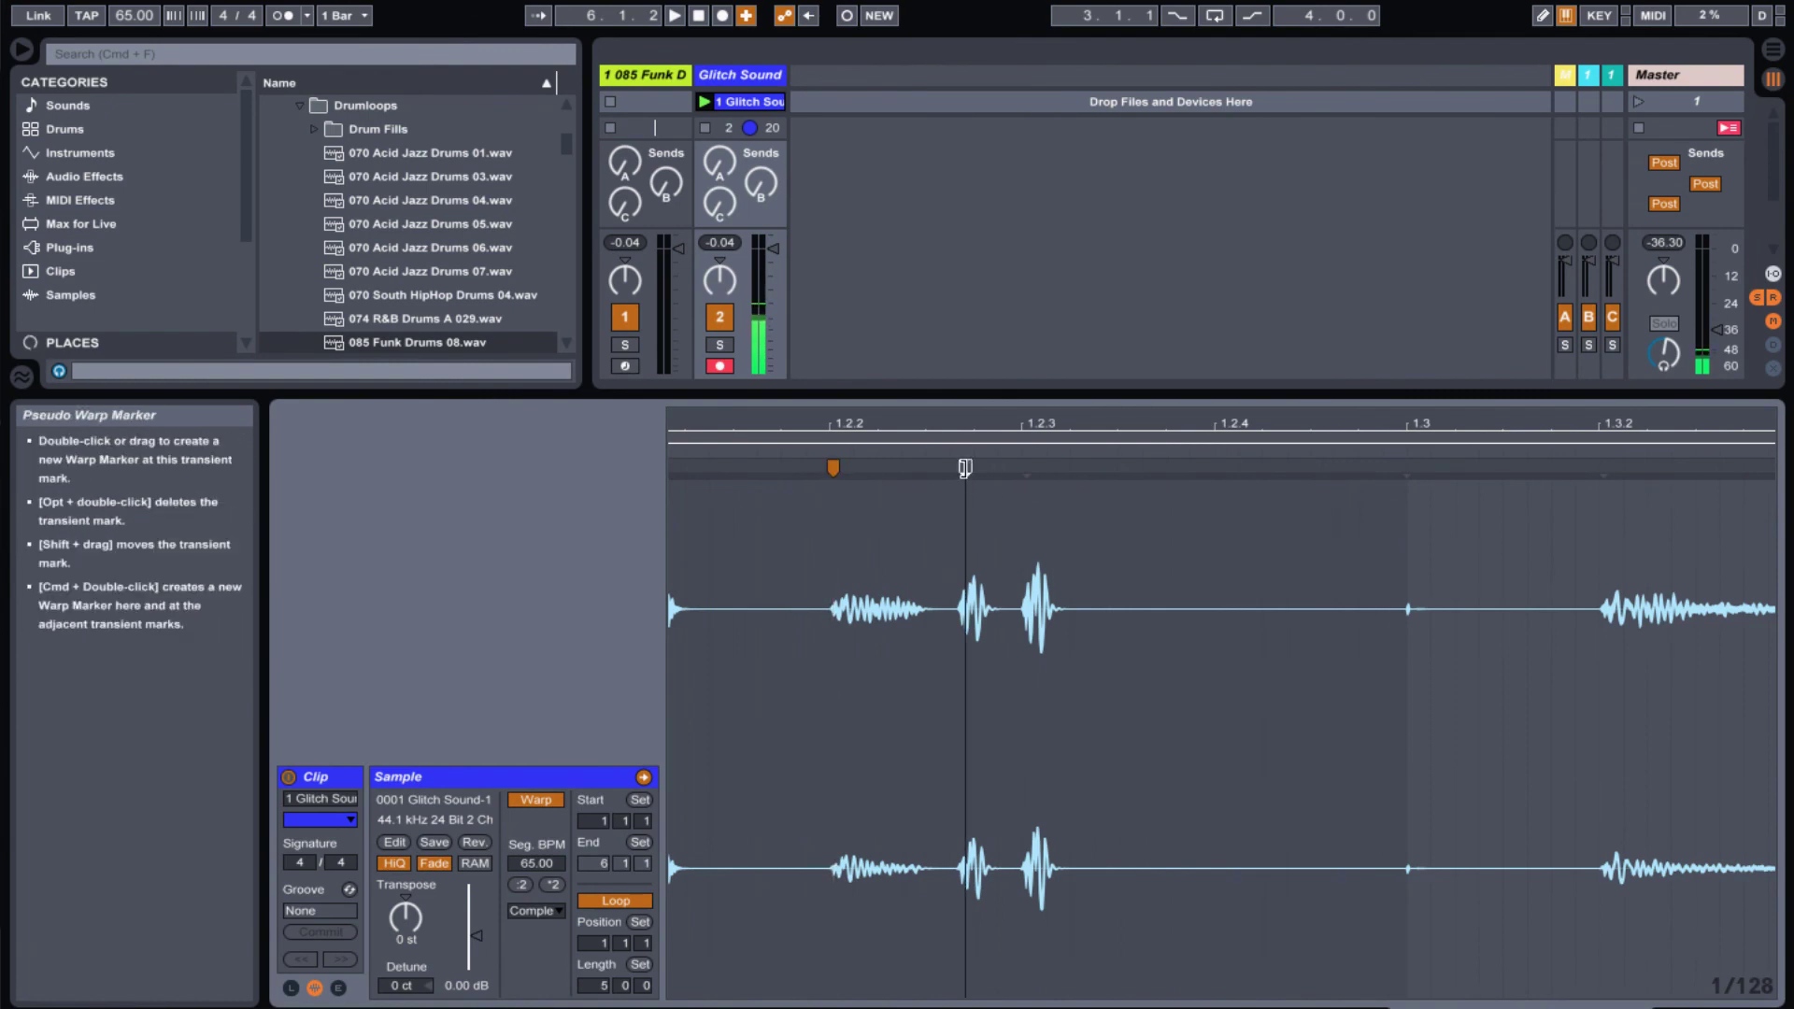
pyautogui.moveTo(962, 468); pyautogui.dragTo(1474, 465)
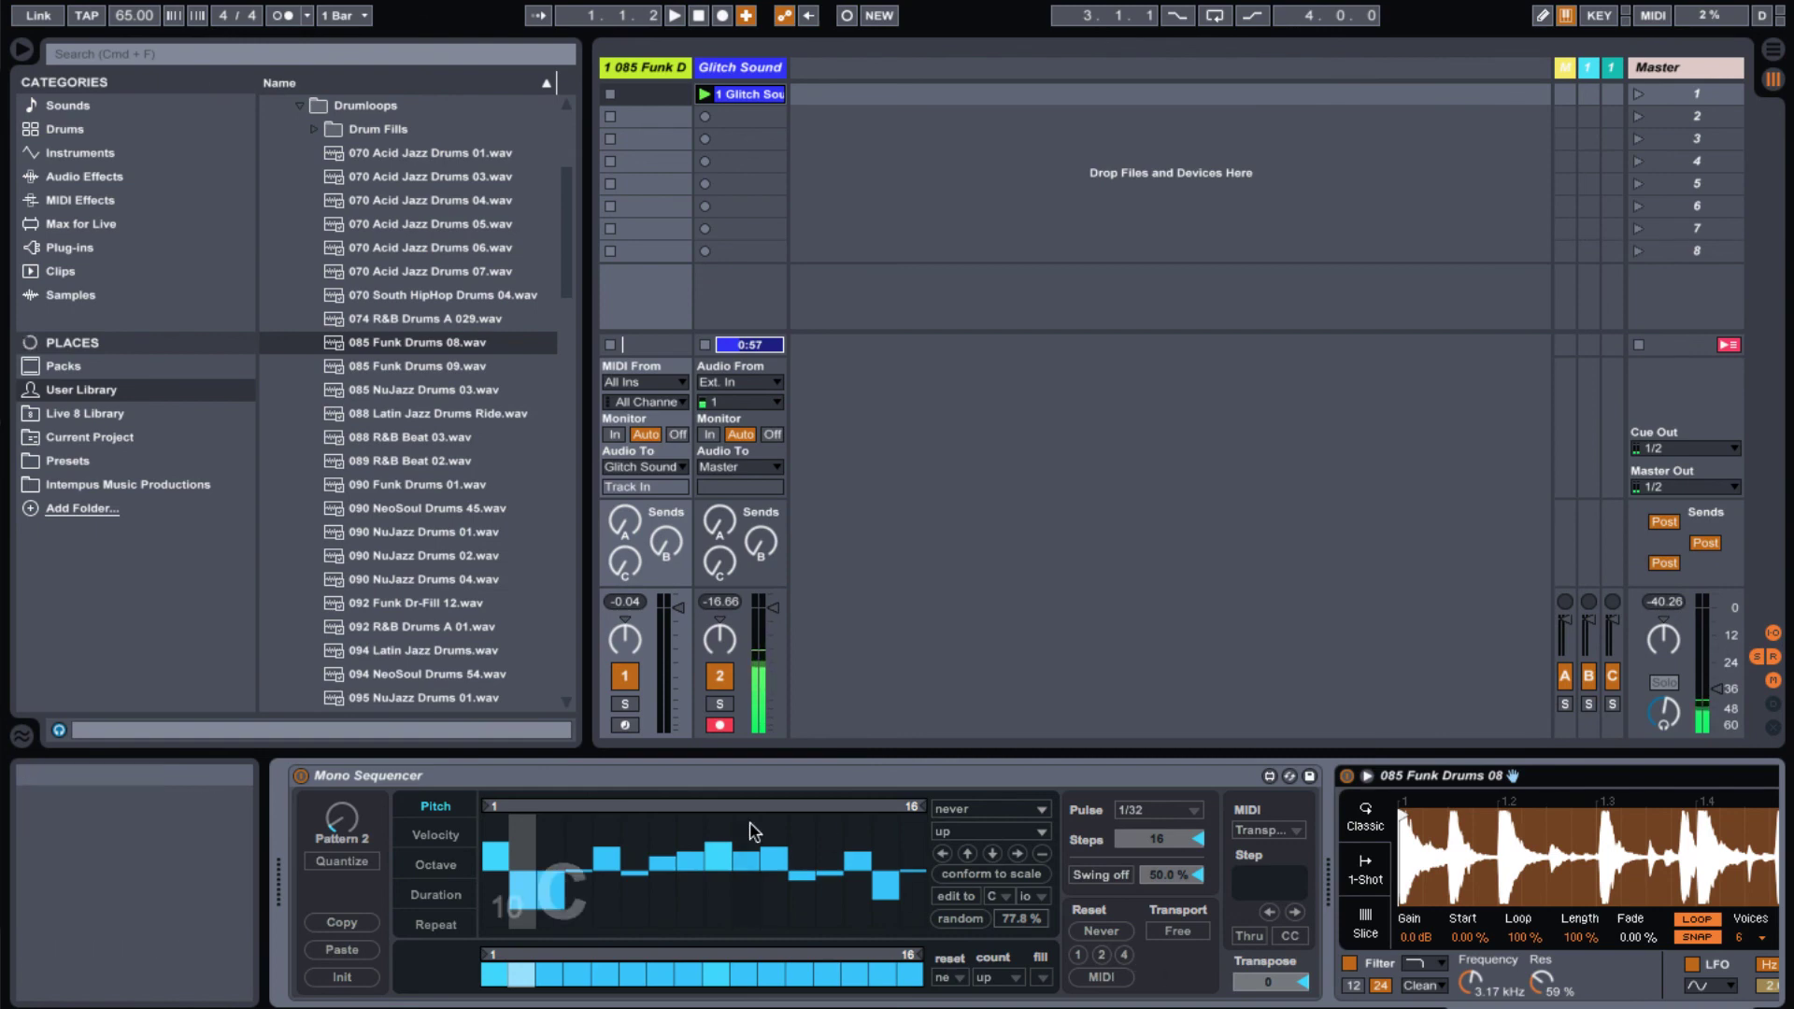
pyautogui.click(514, 777)
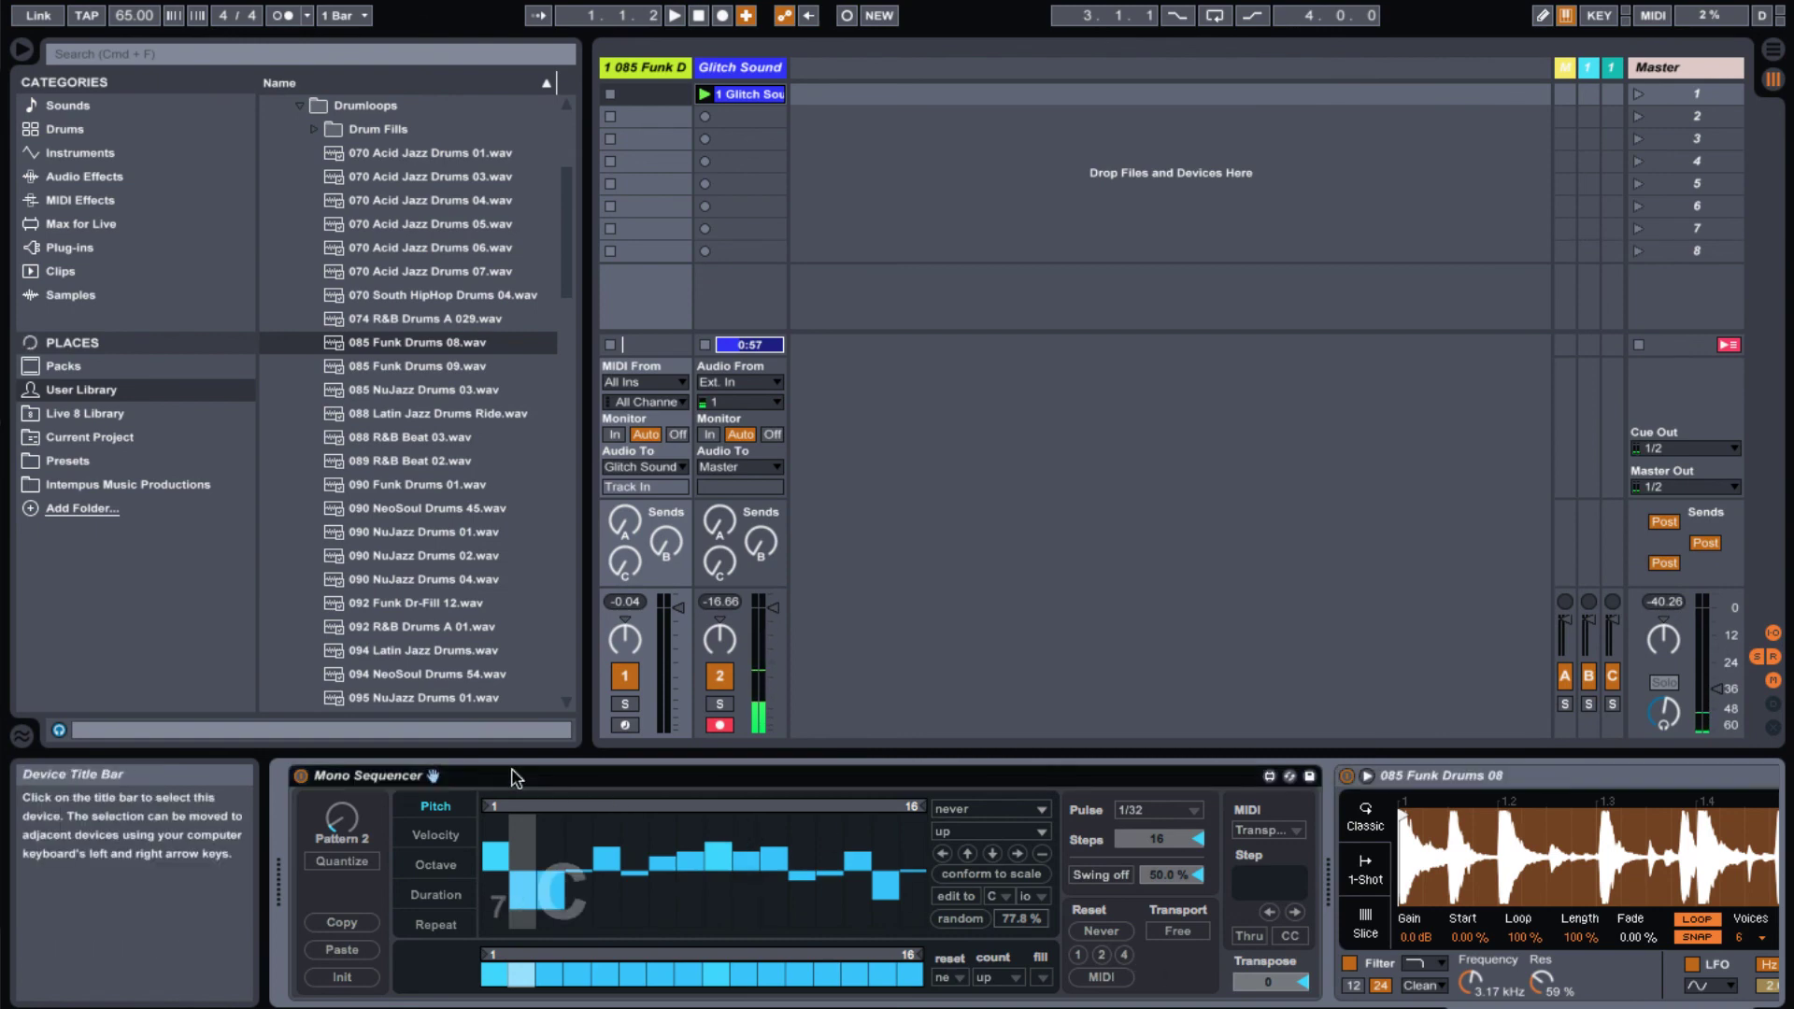